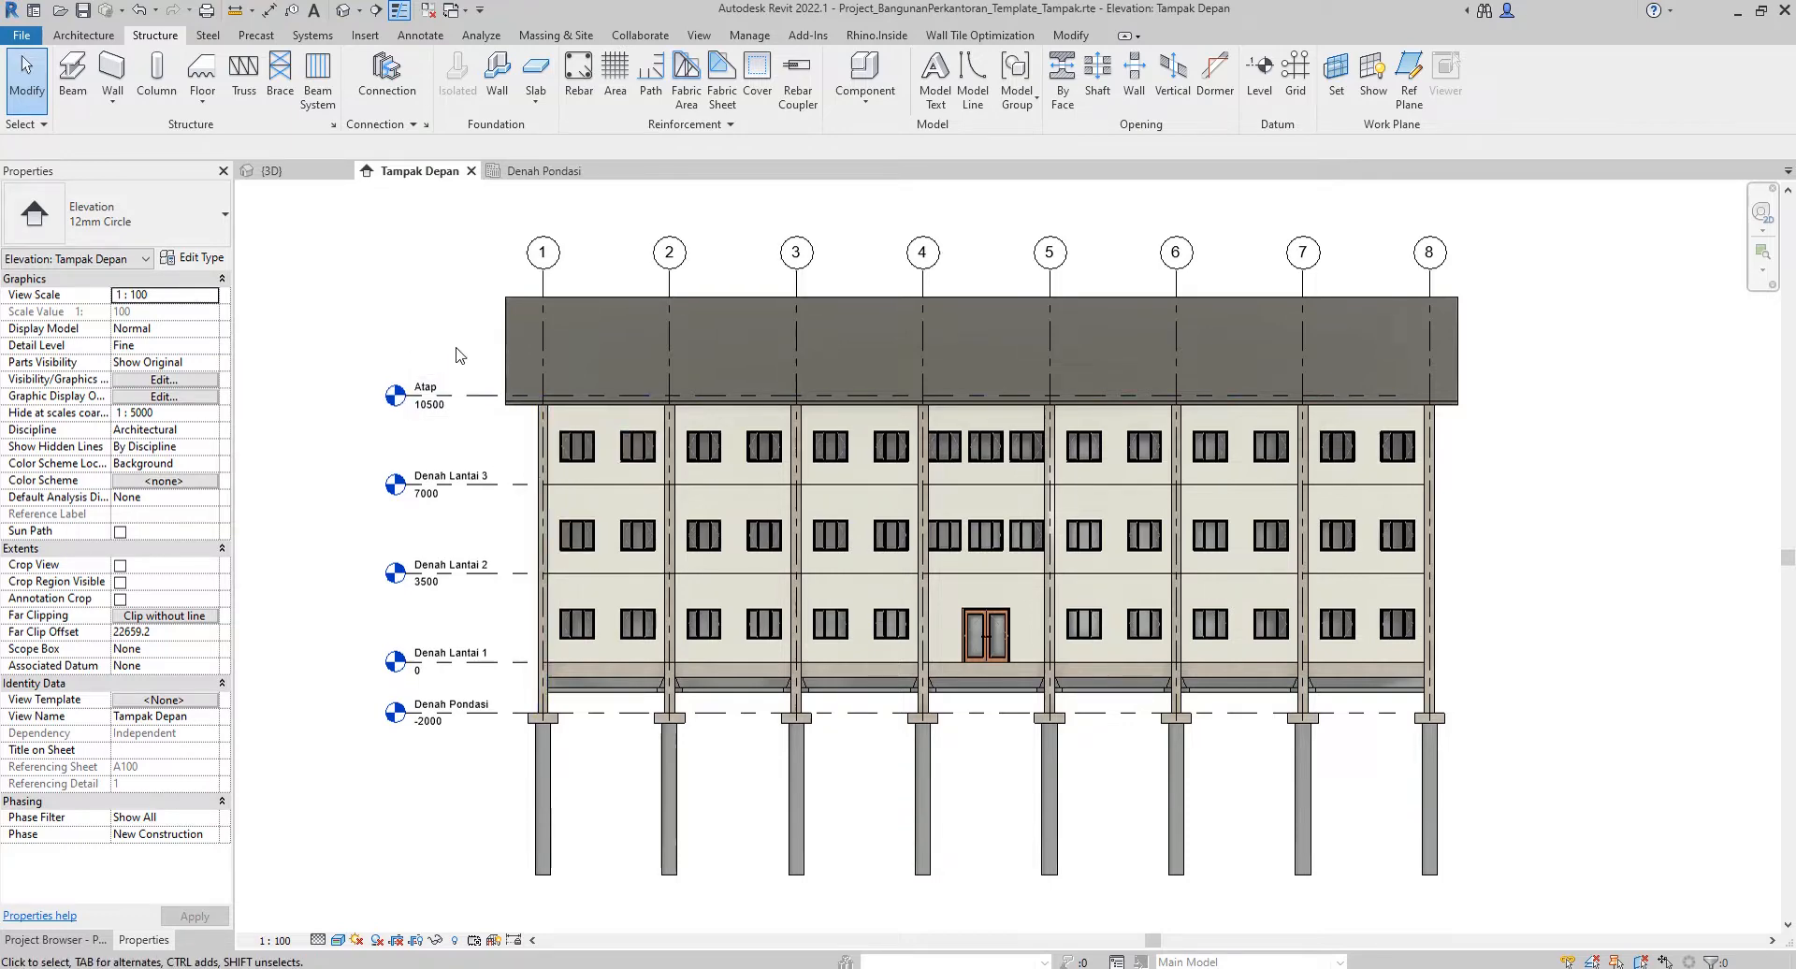
# Review the office building in the 3D, front elevation and foundation plan views, and examine the front facade's windows and door closely.
pyautogui.click(296, 176)
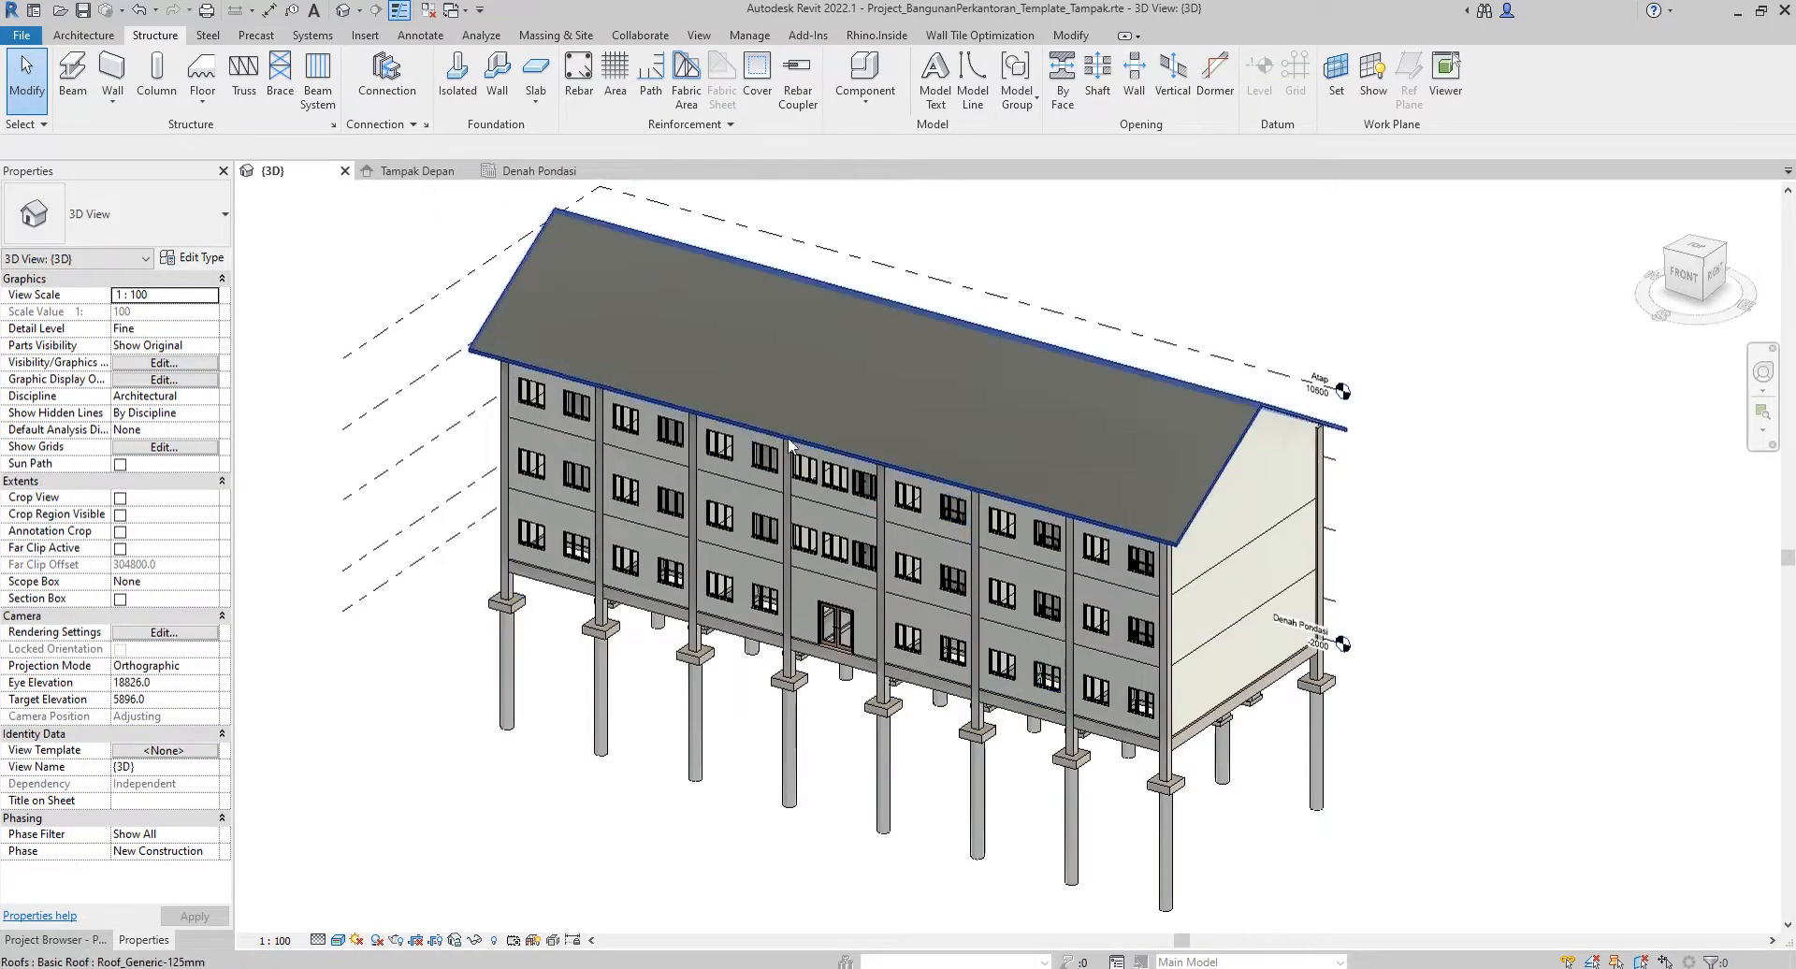
pyautogui.click(410, 173)
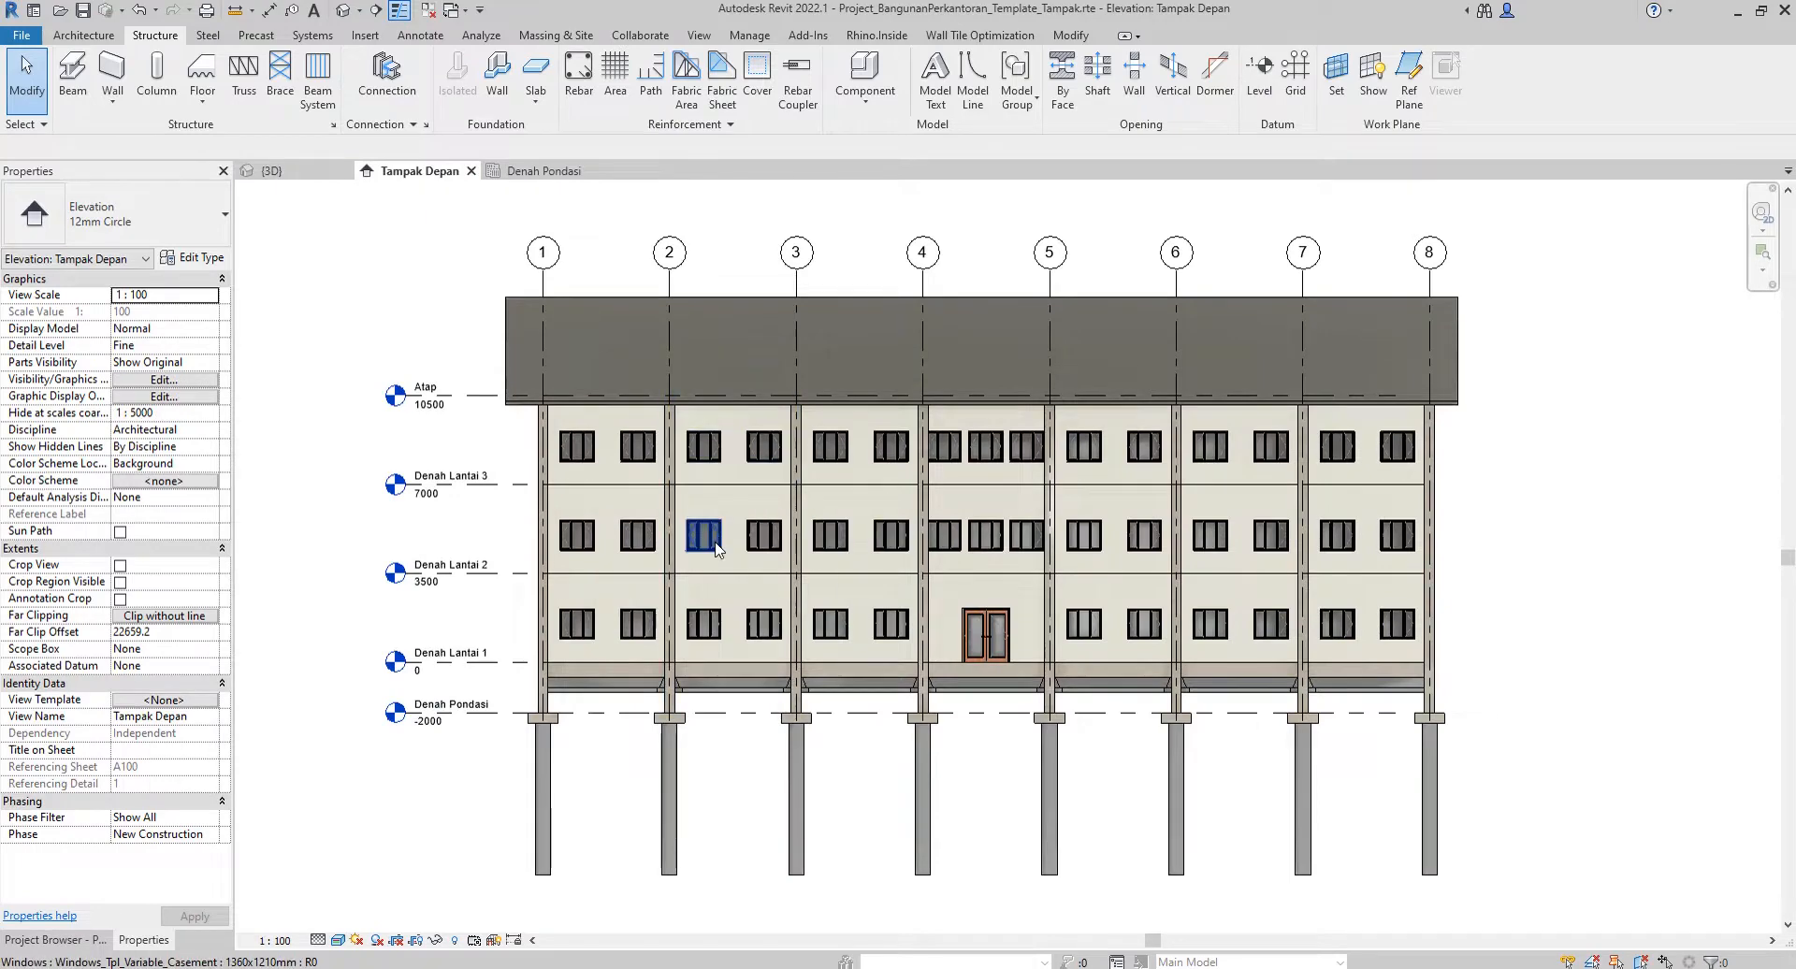
pyautogui.click(543, 171)
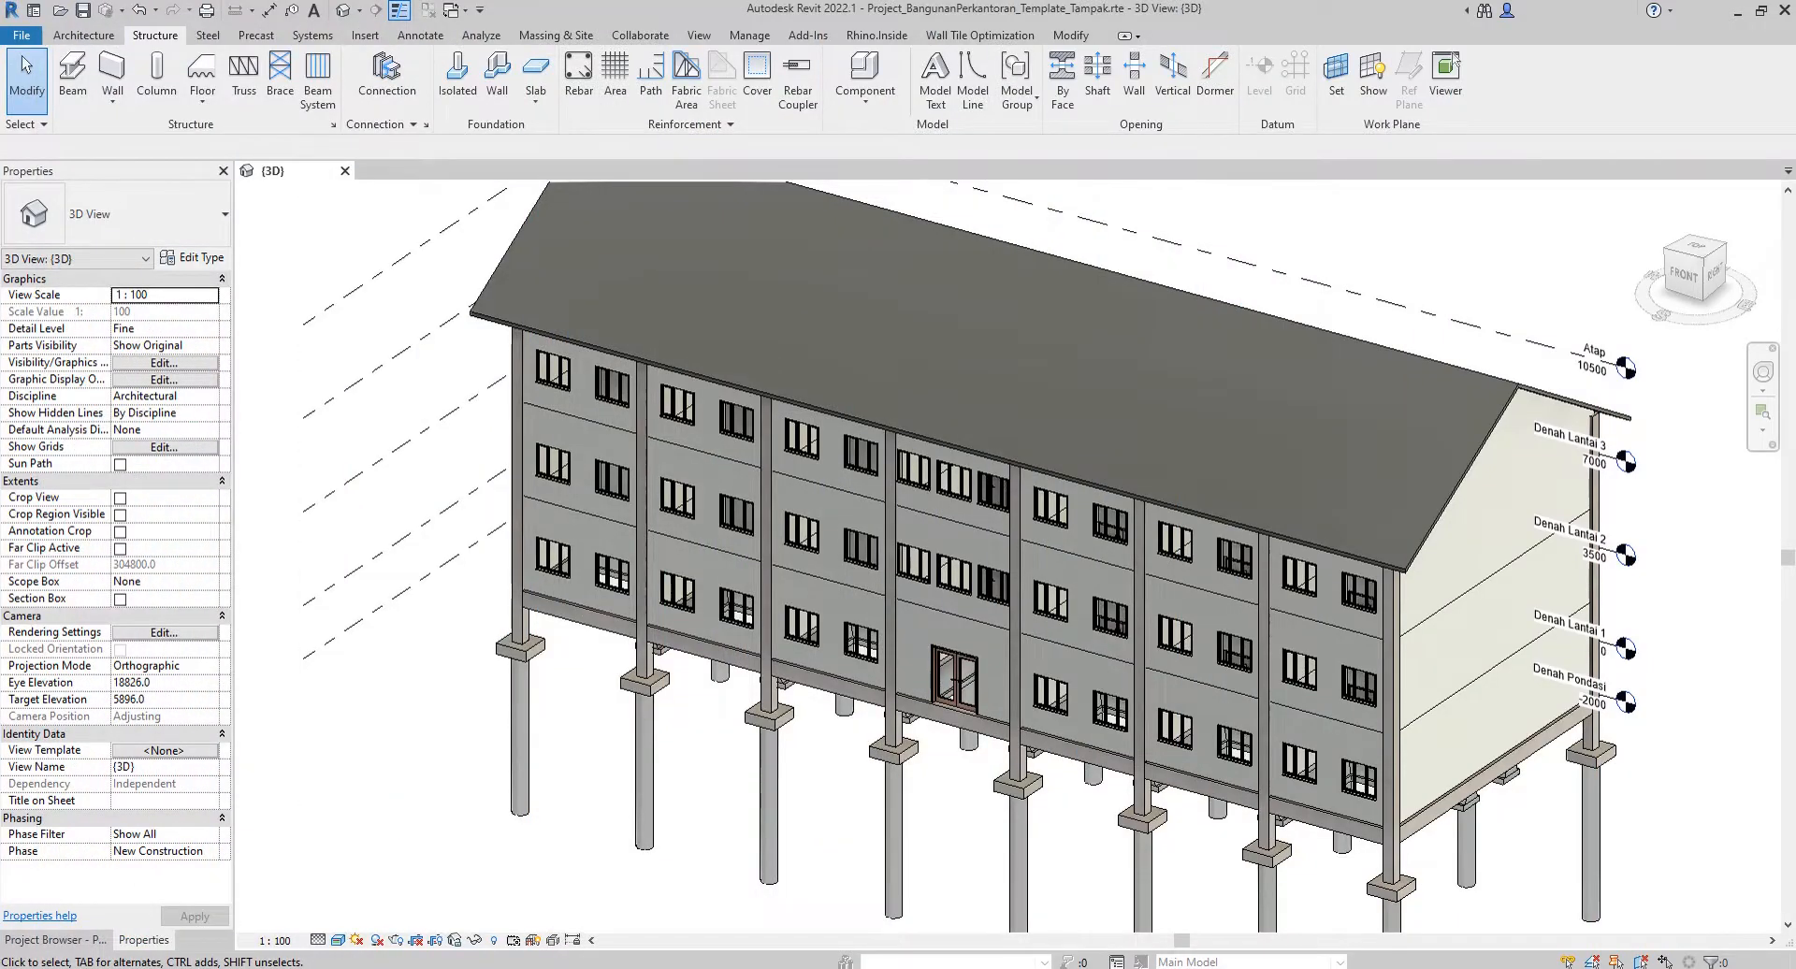
pyautogui.scroll(3, 580, 569)
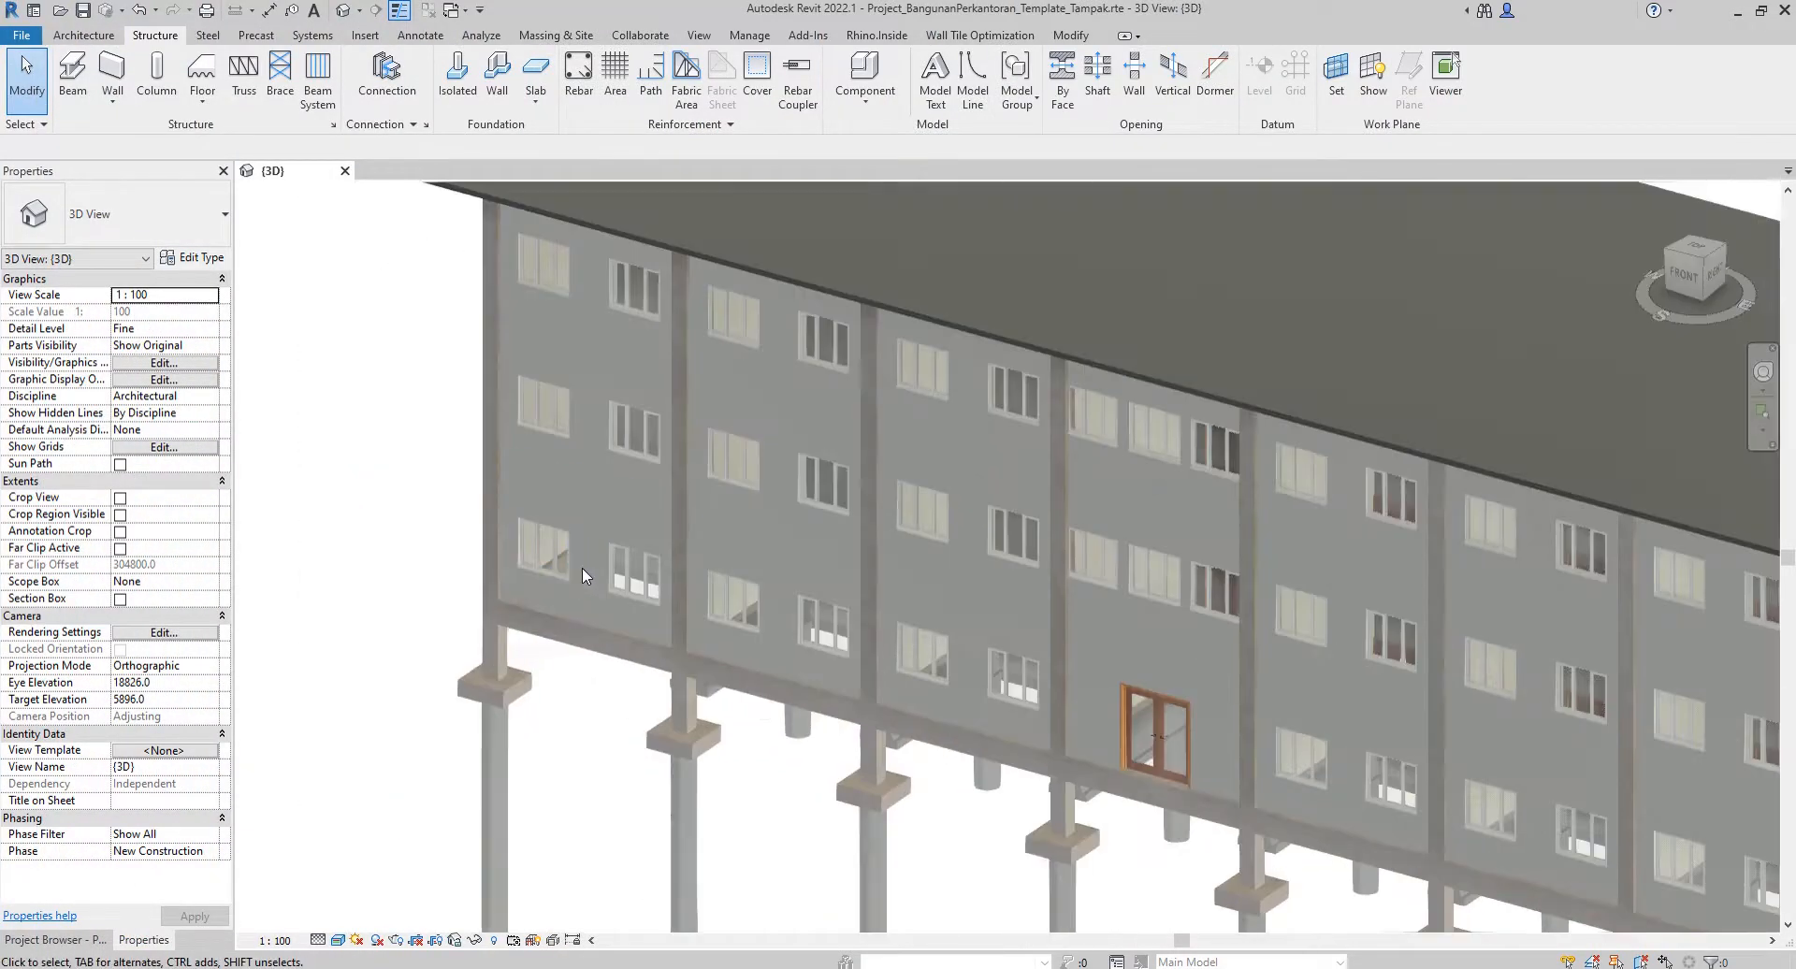
pyautogui.scroll(1, 582, 573)
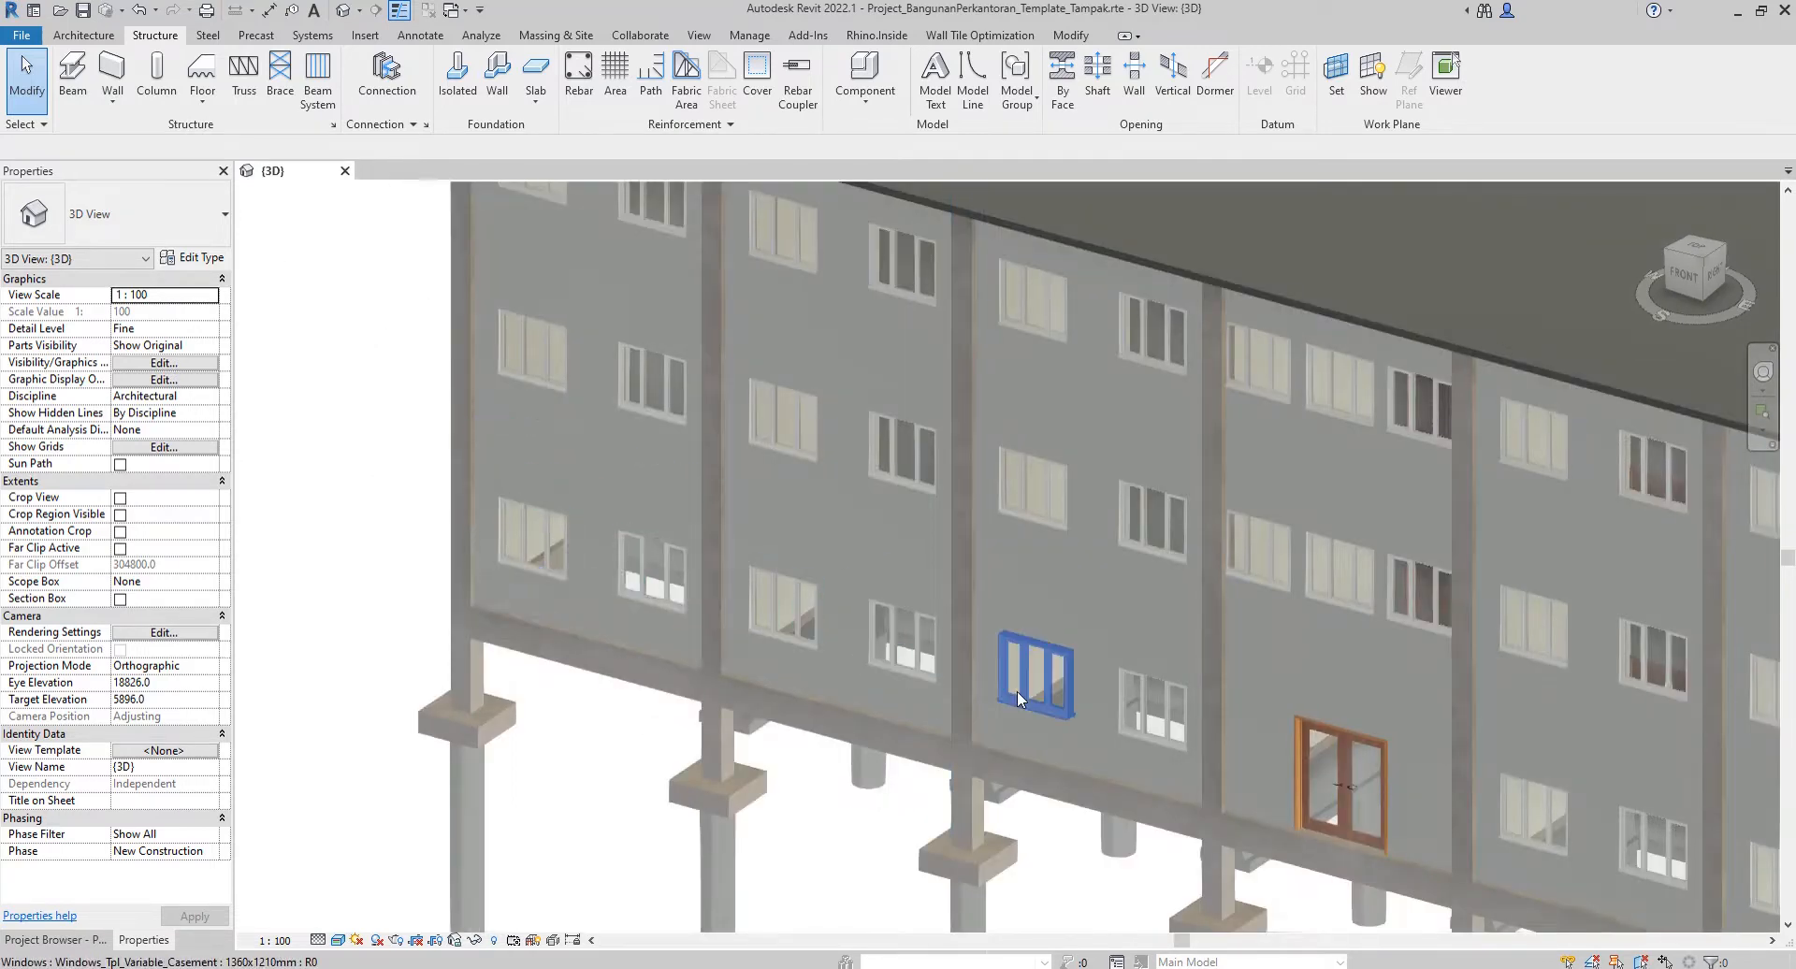
pyautogui.moveTo(1028, 715); pyautogui.dragTo(733, 709, button='middle')
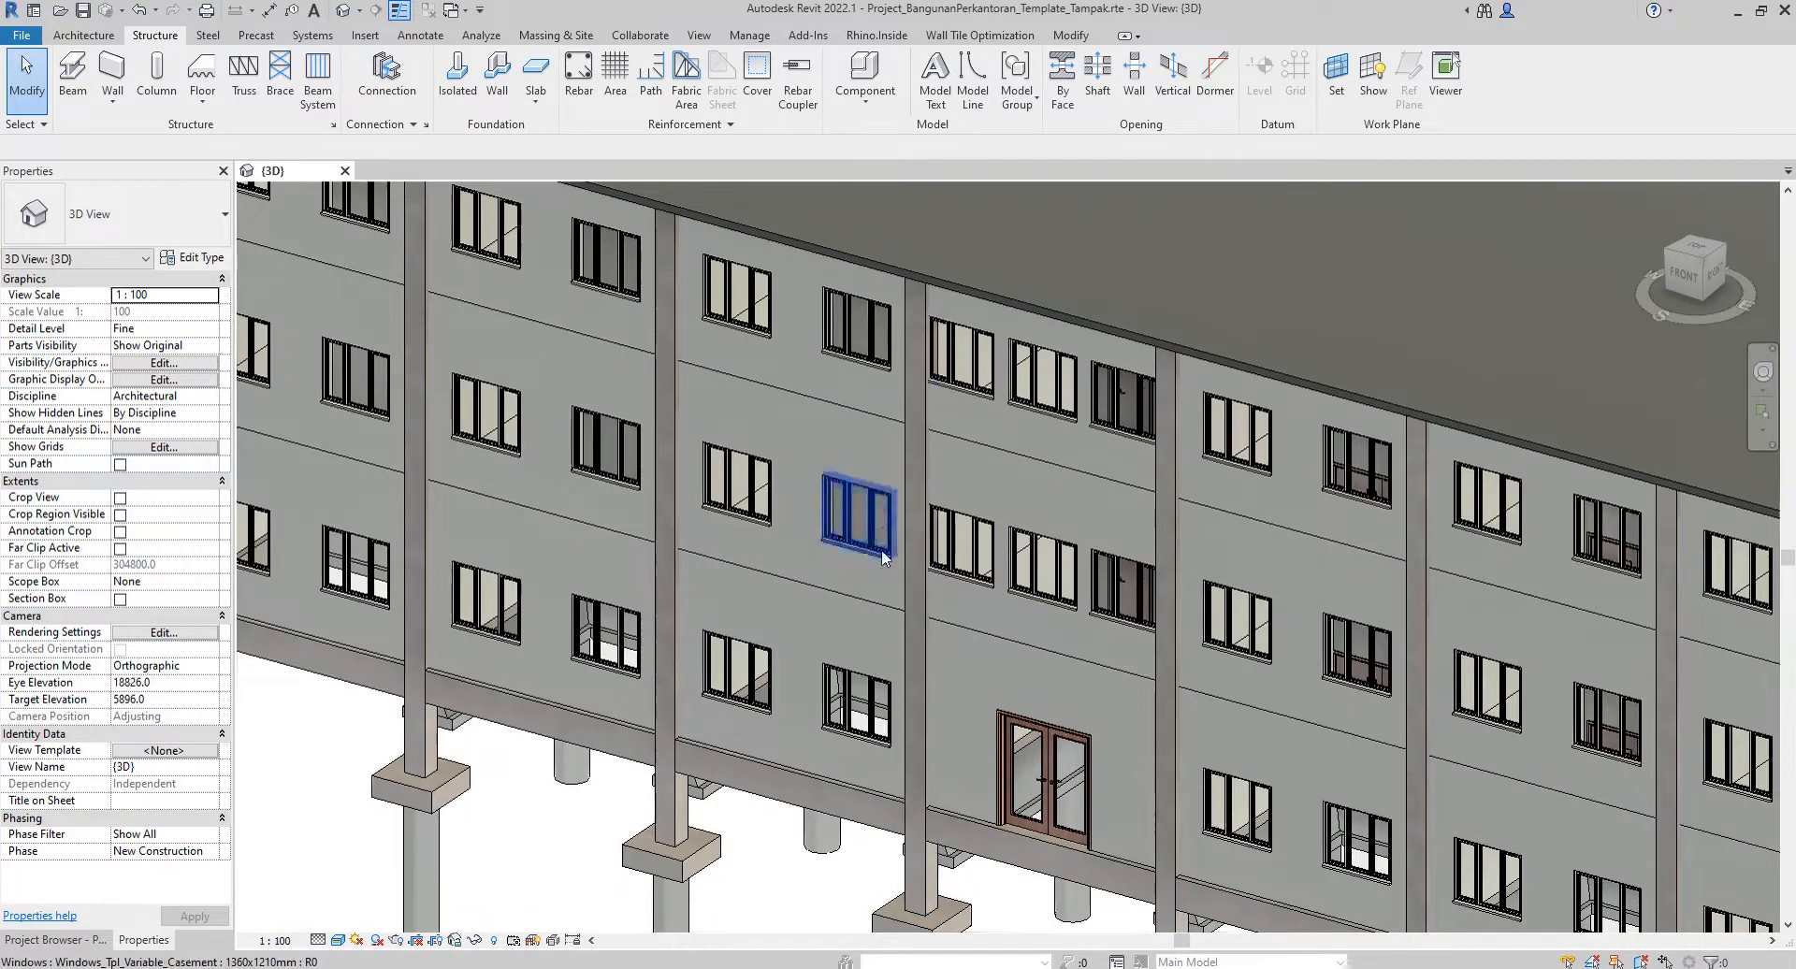
pyautogui.scroll(-2, 879, 550)
pyautogui.moveTo(790, 521); pyautogui.dragTo(749, 555, button='middle')
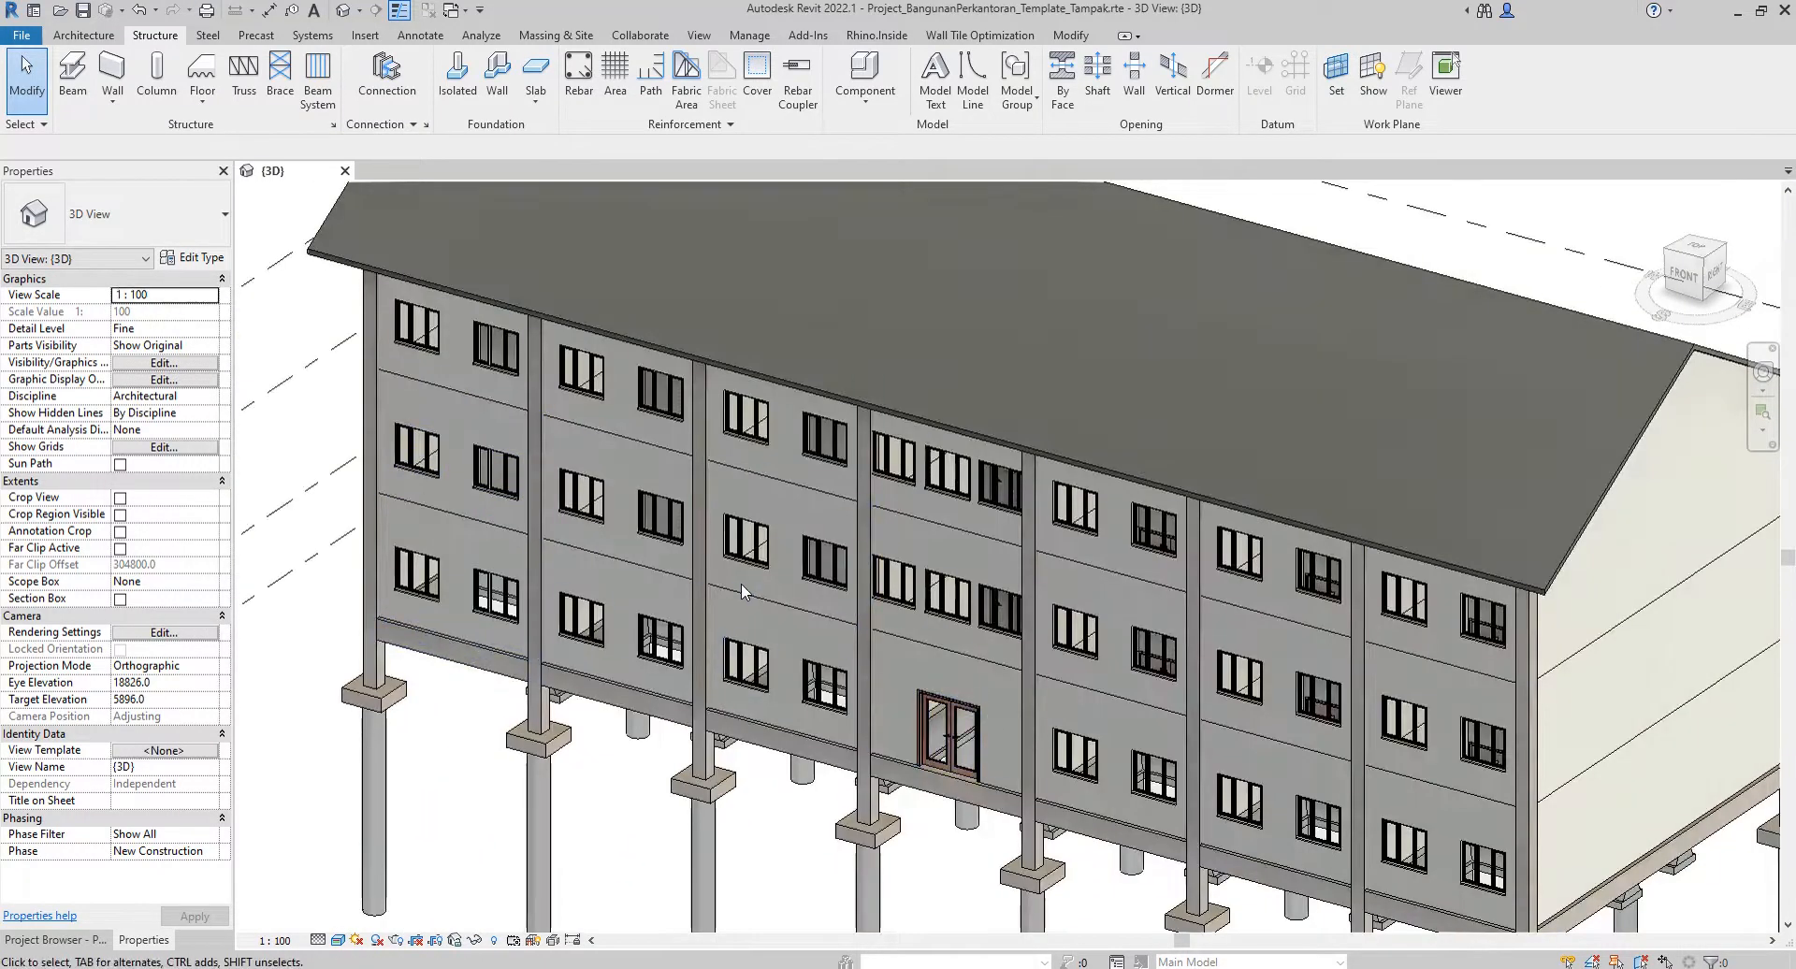
# Open the Denah Lantai 1 floor plan.
pyautogui.click(93, 945)
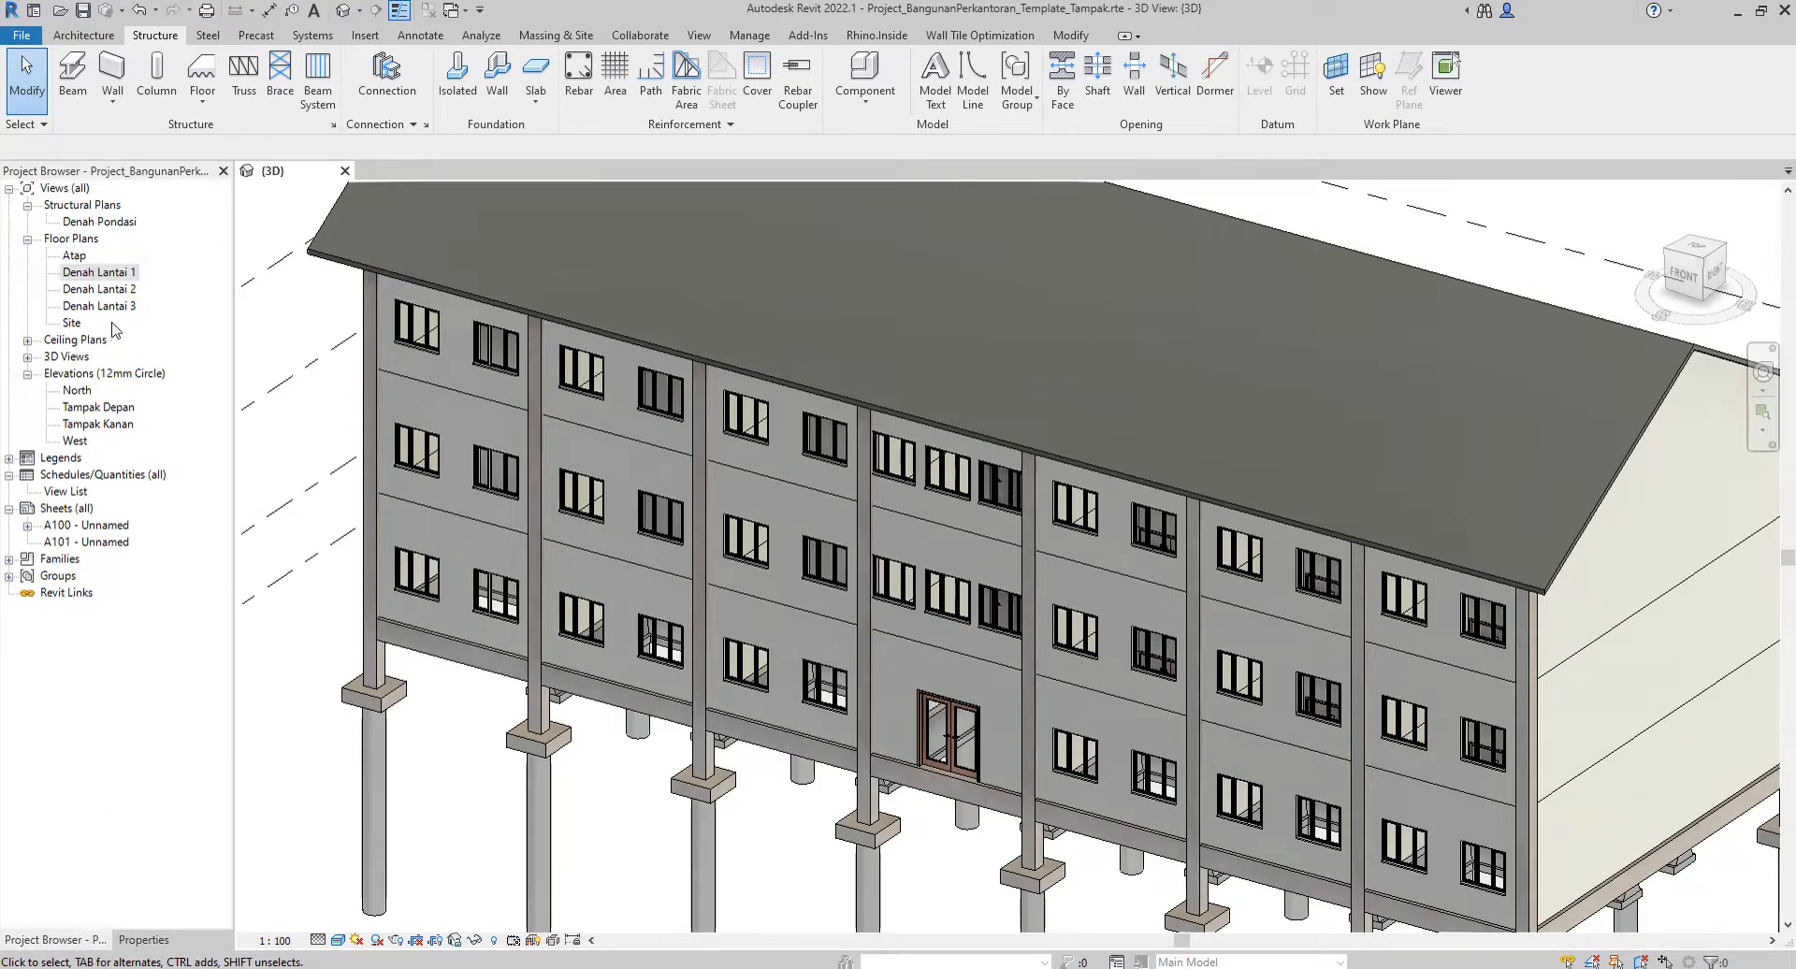
pyautogui.click(98, 272)
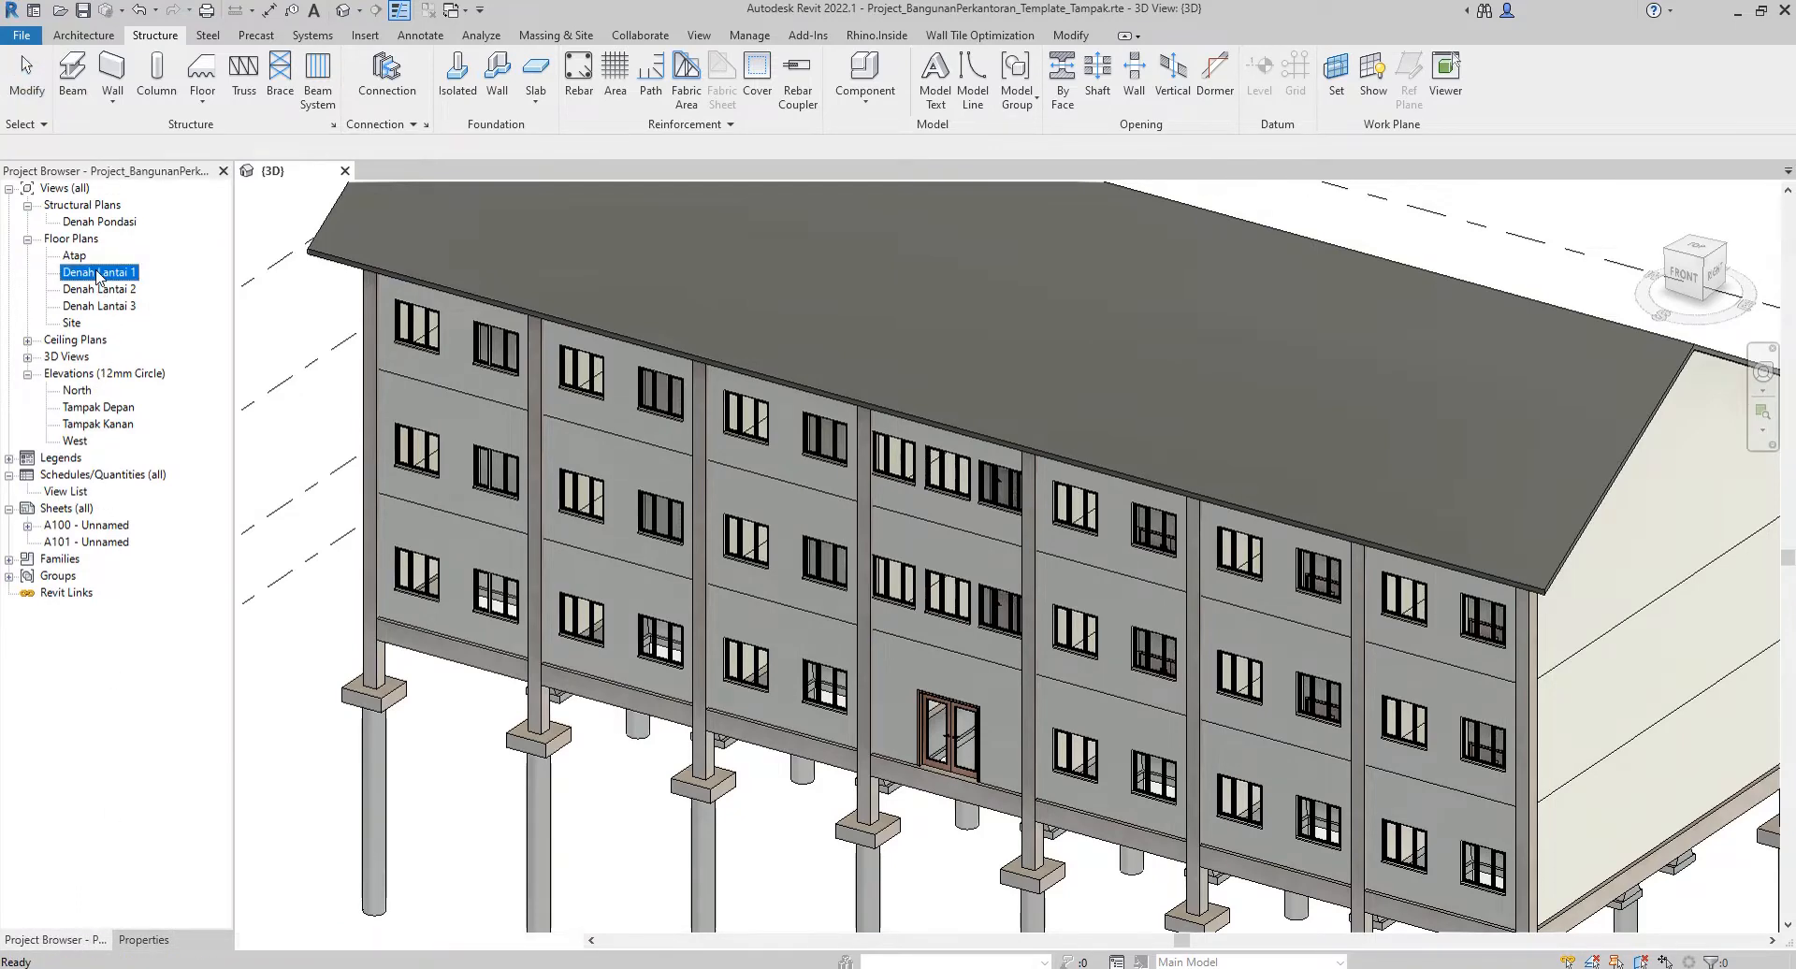
pyautogui.doubleClick(97, 273)
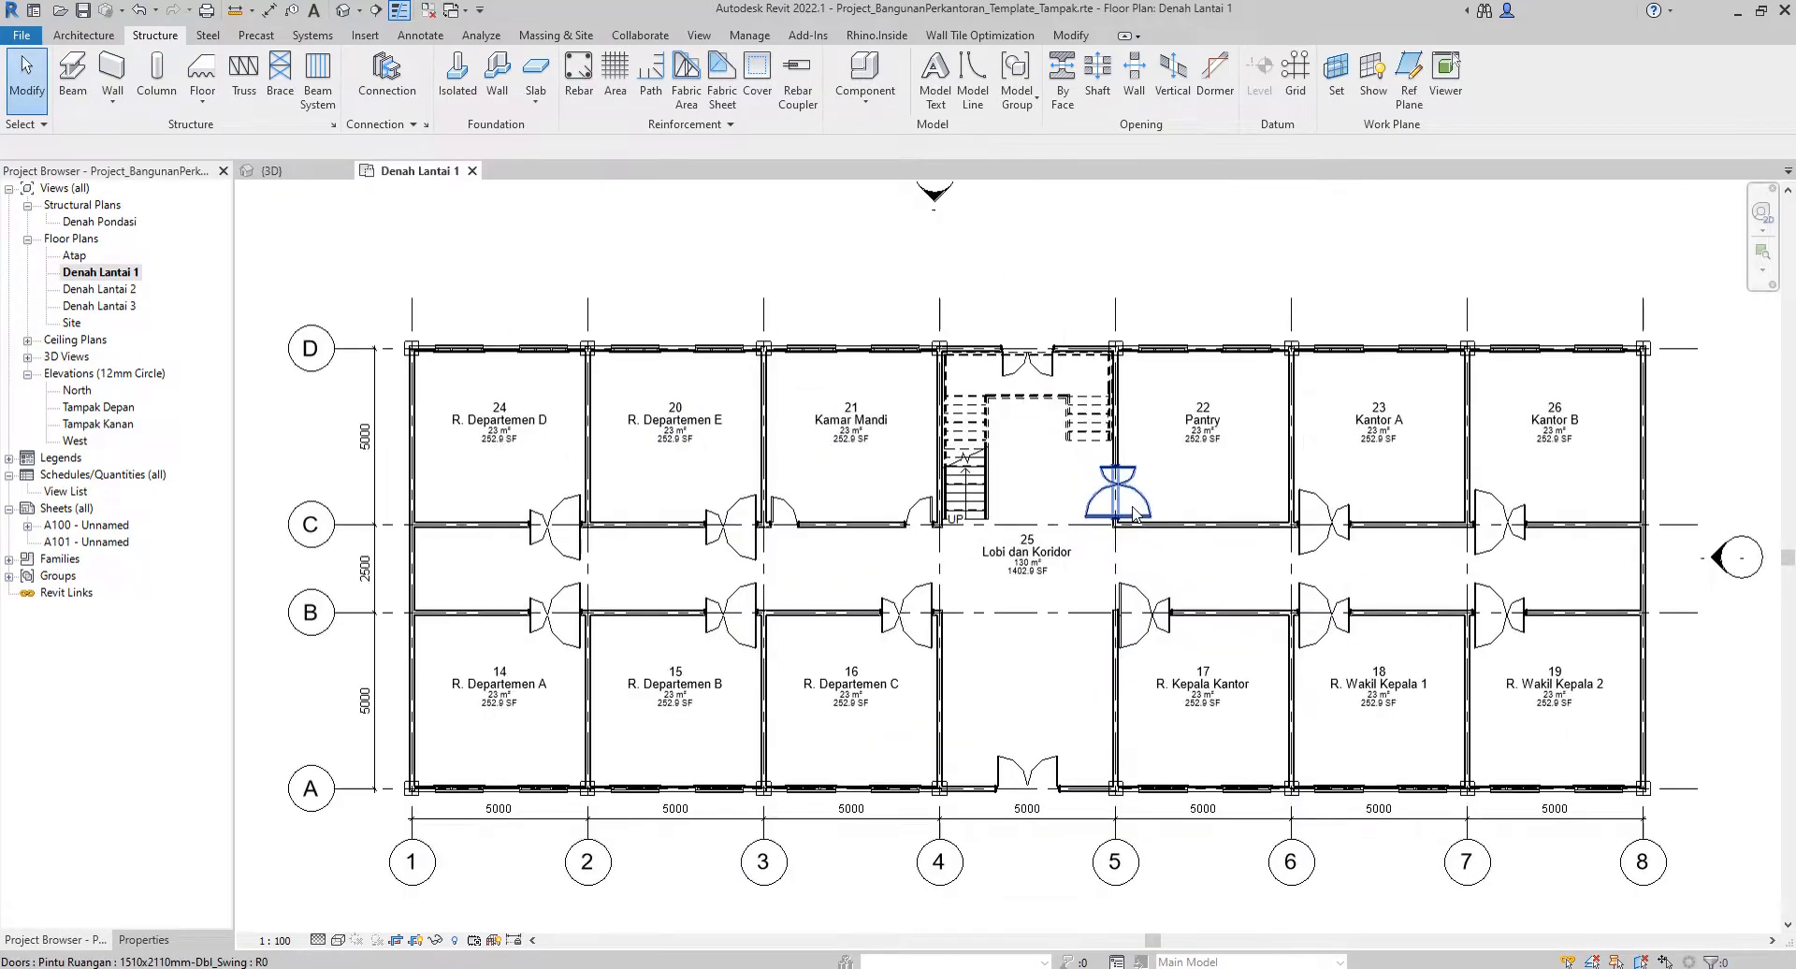
pyautogui.moveTo(1123, 500); pyautogui.dragTo(1074, 453, button='middle')
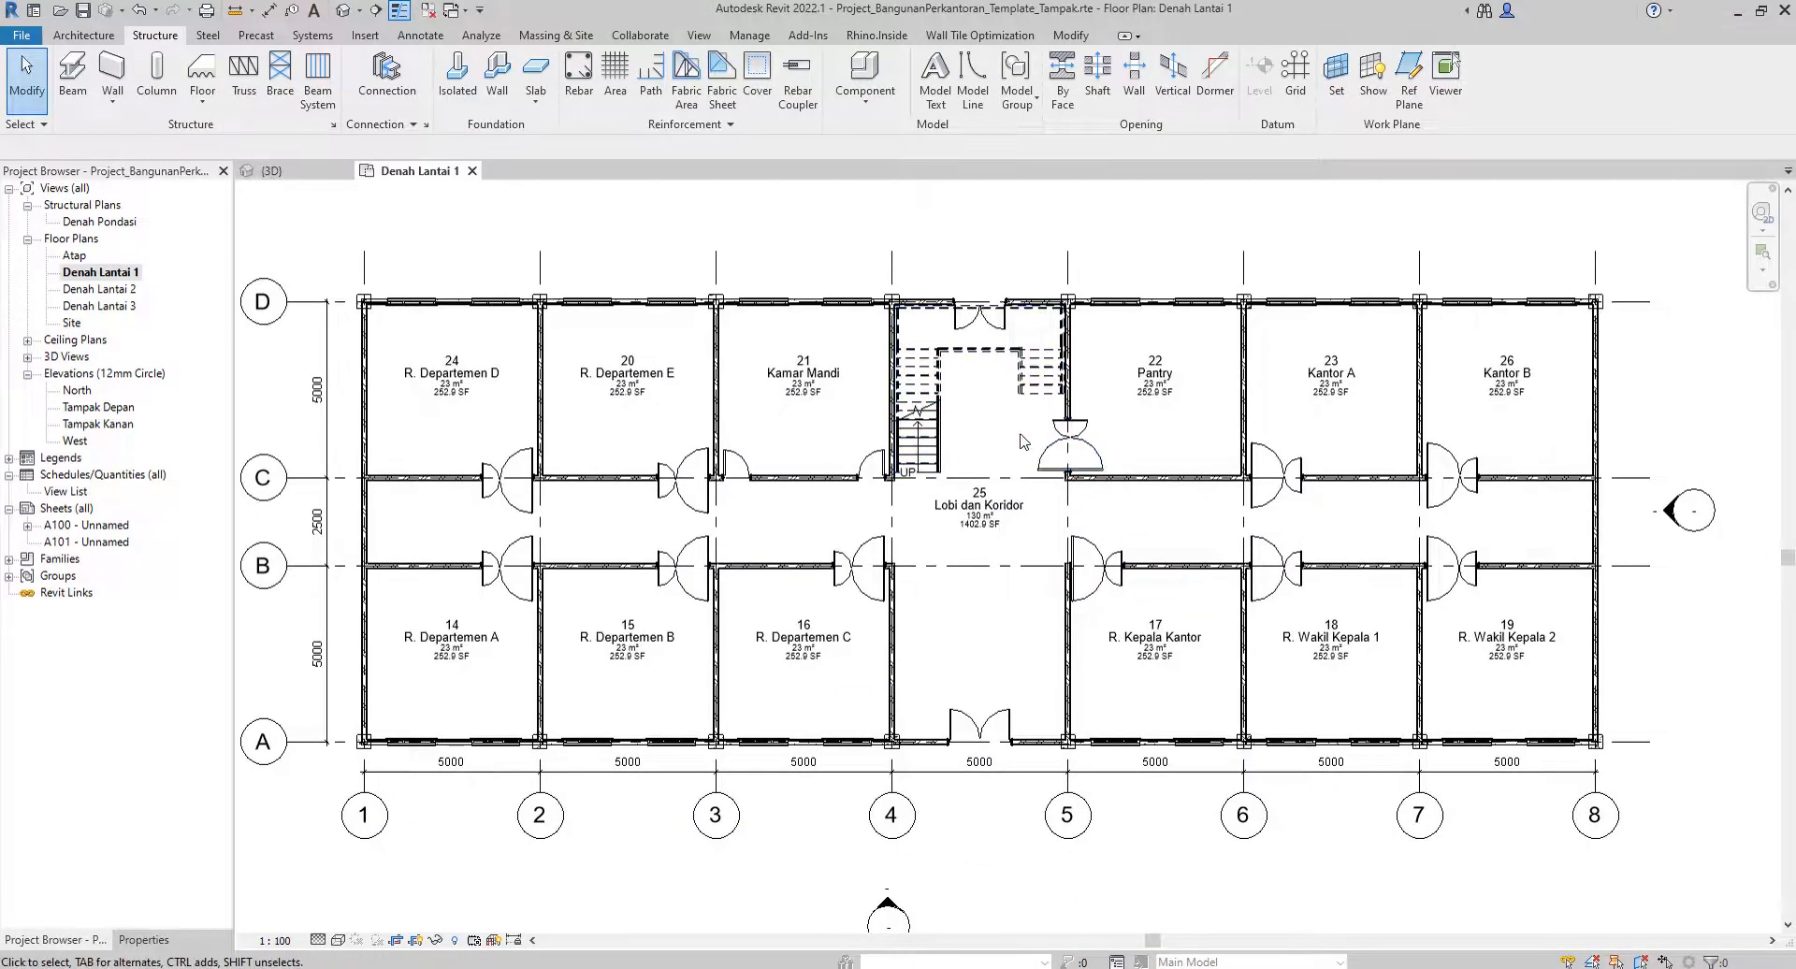
# Start an architectural floor on Denah Lantai 1 using the Lantai 12cm floor type.
pyautogui.click(85, 36)
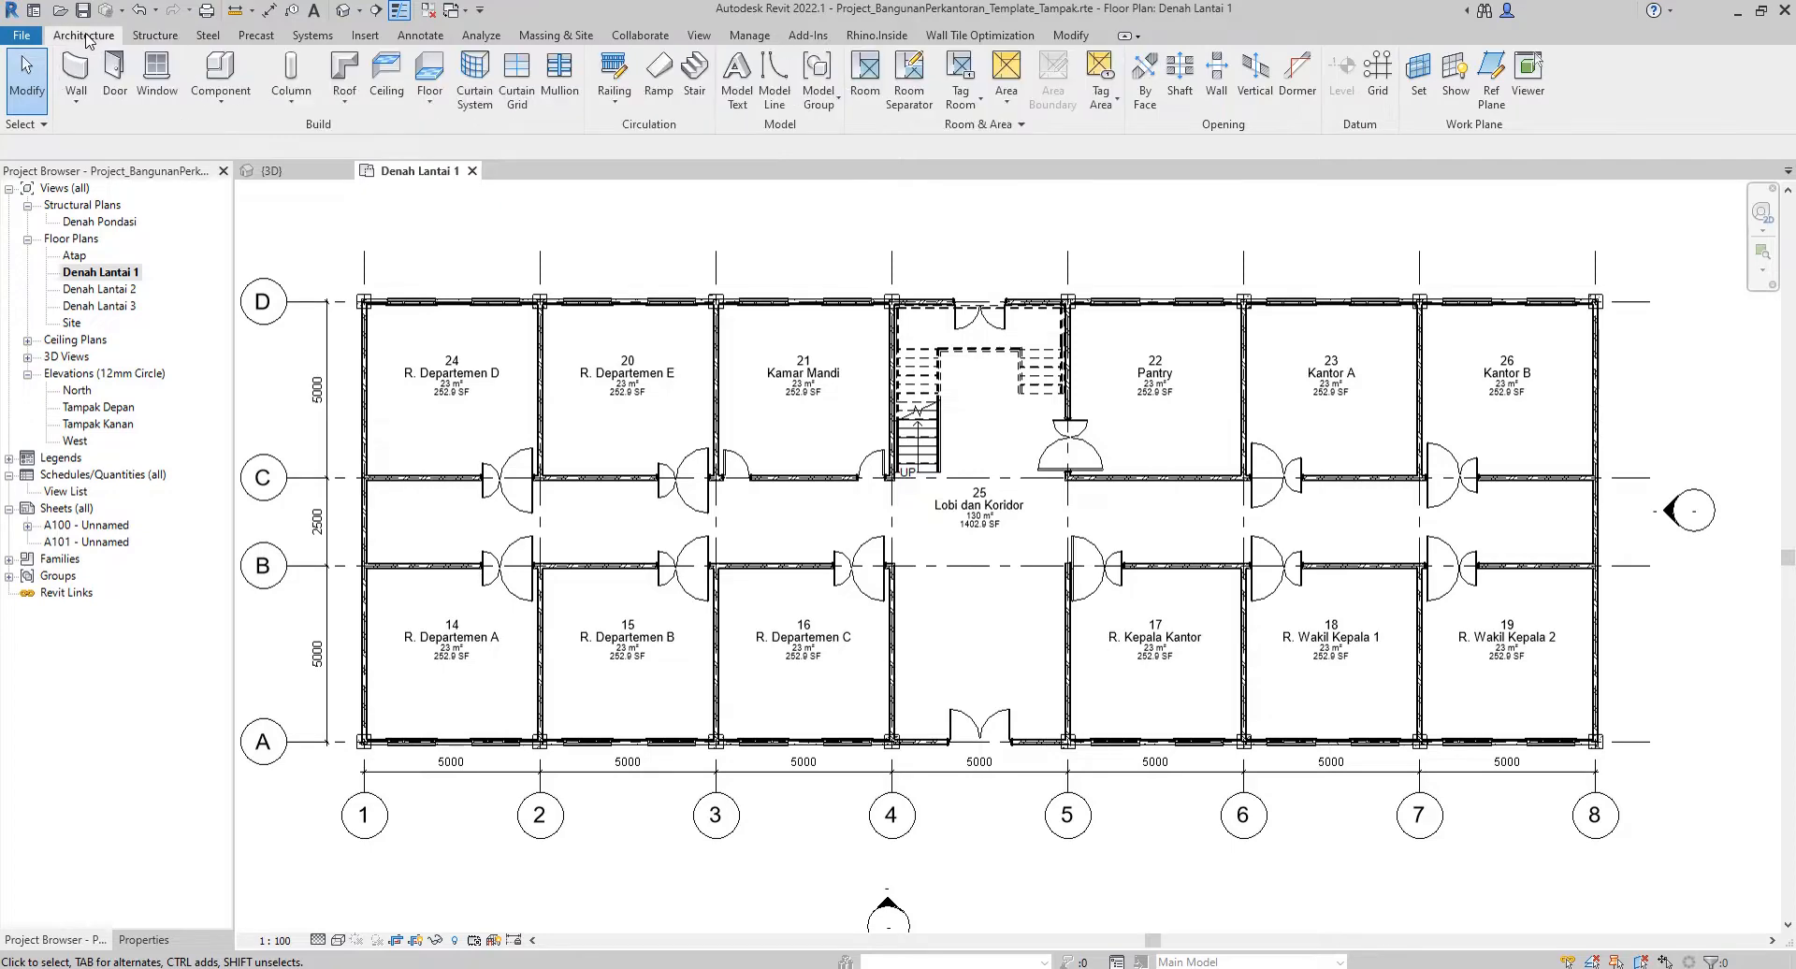
pyautogui.click(429, 98)
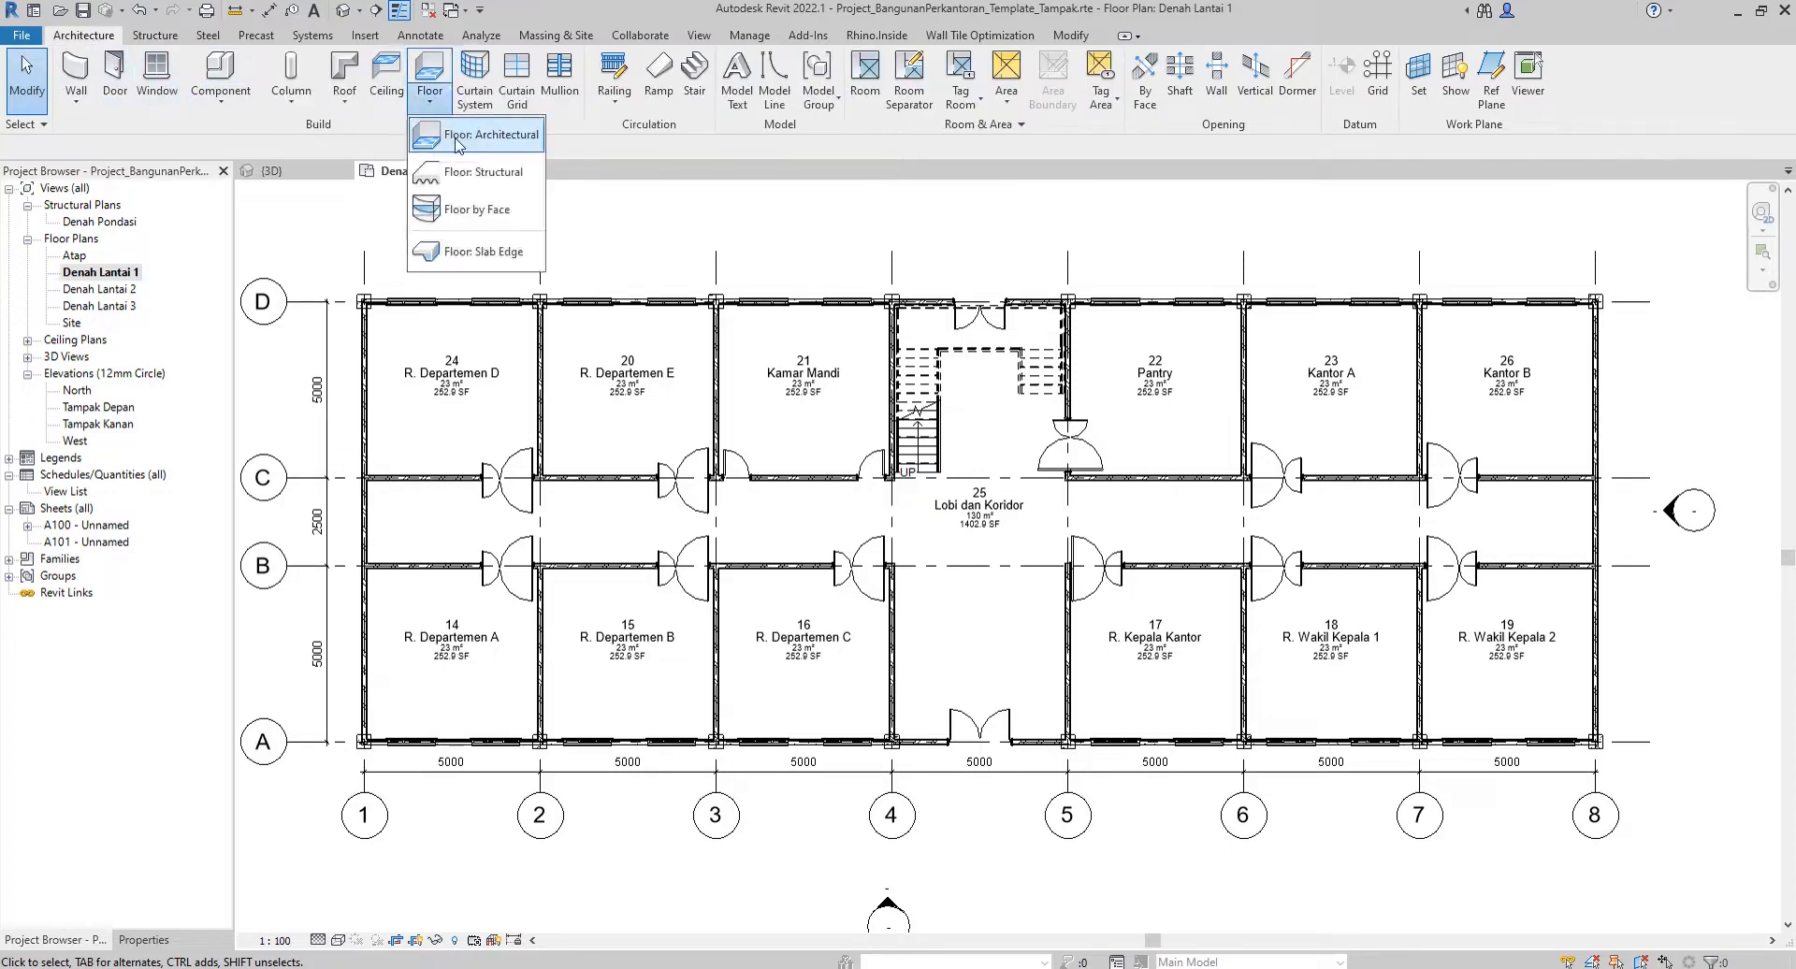
pyautogui.click(458, 143)
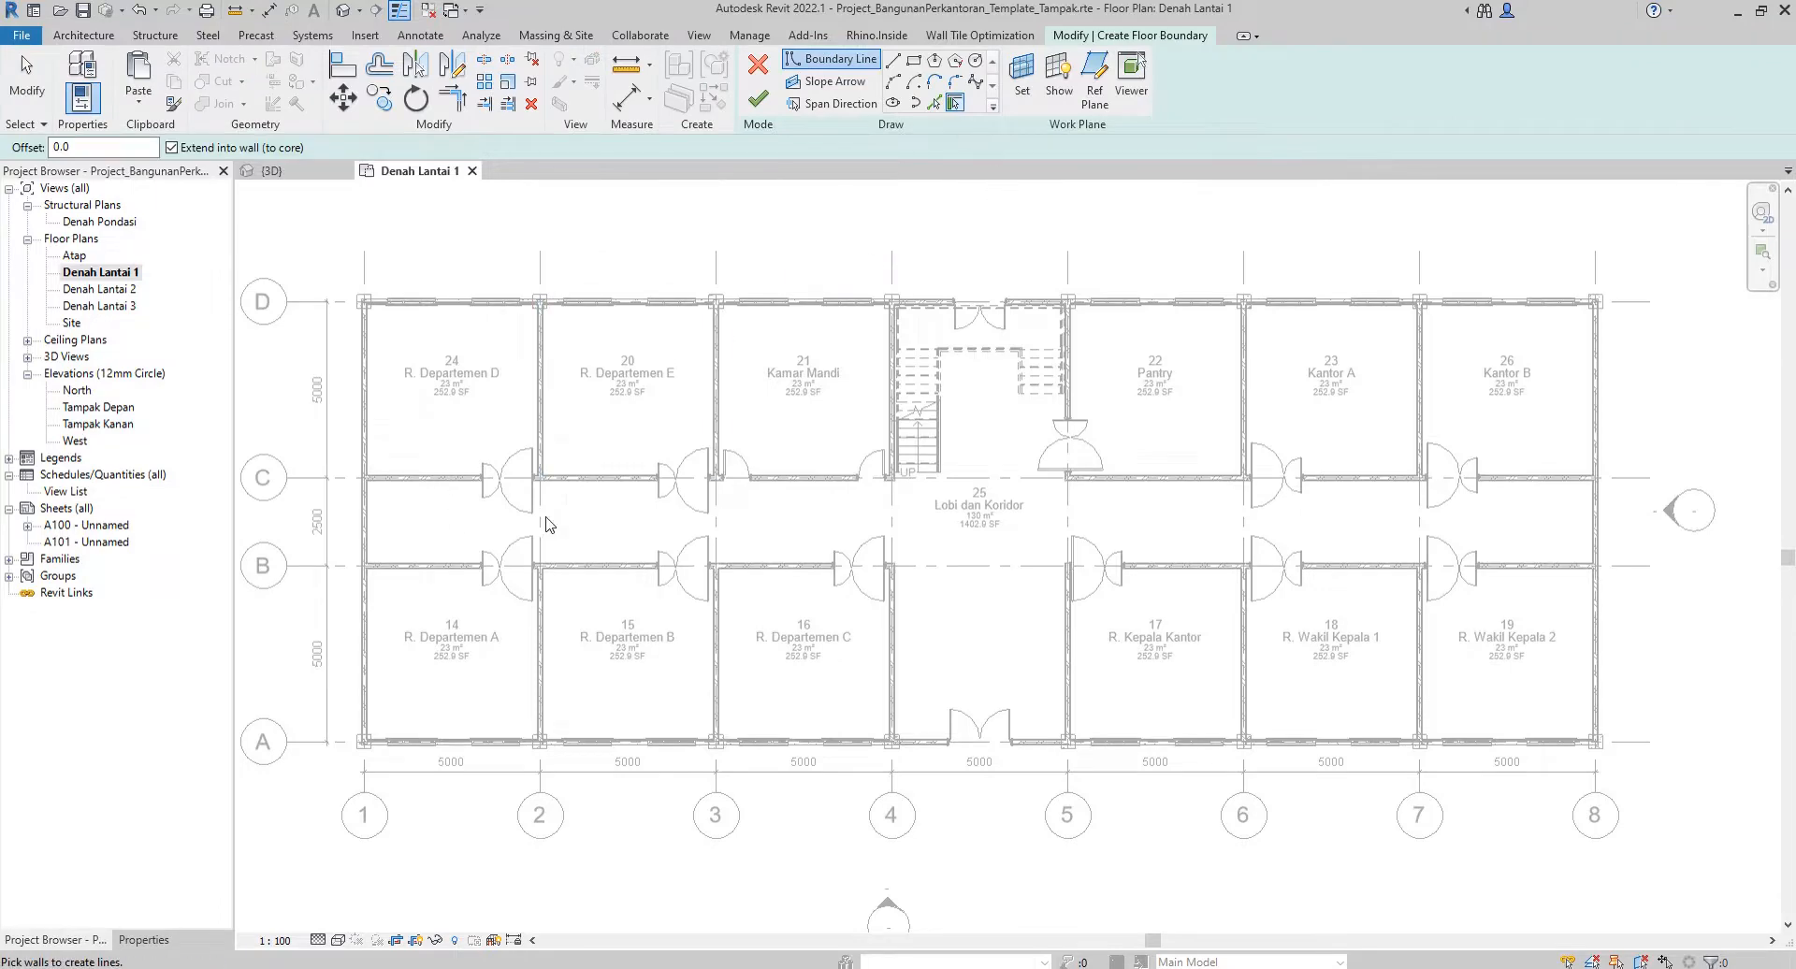
pyautogui.click(144, 939)
pyautogui.click(118, 214)
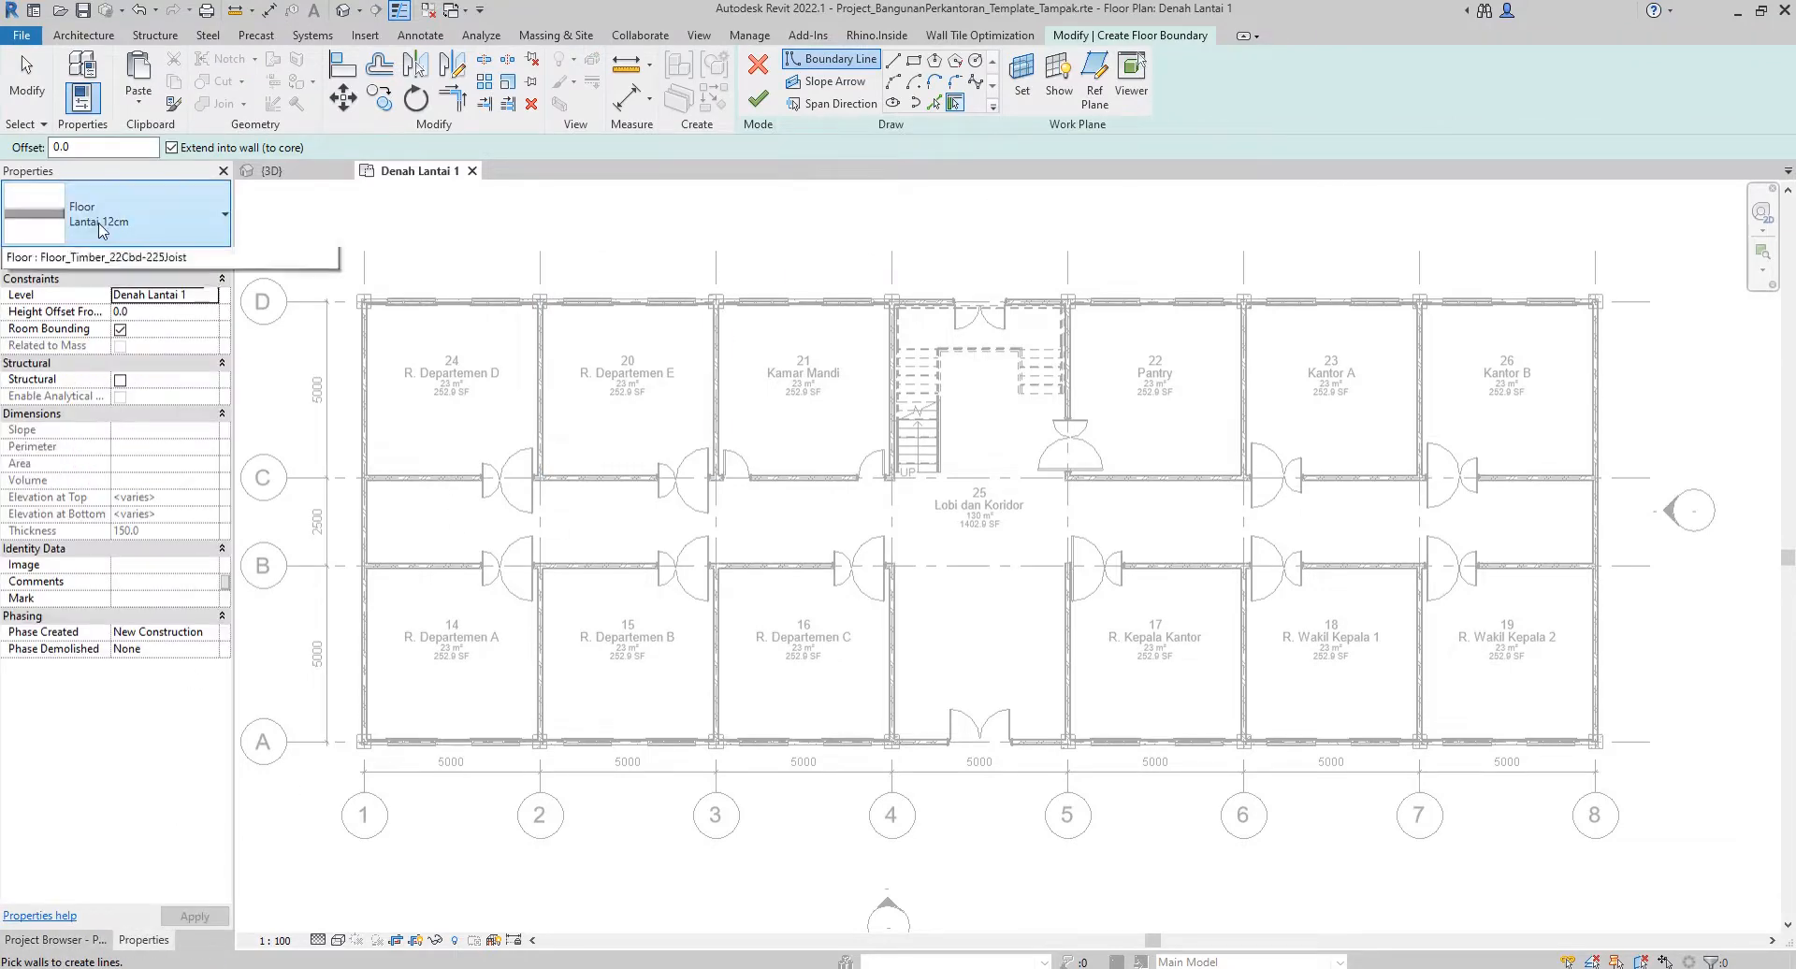
pyautogui.click(118, 455)
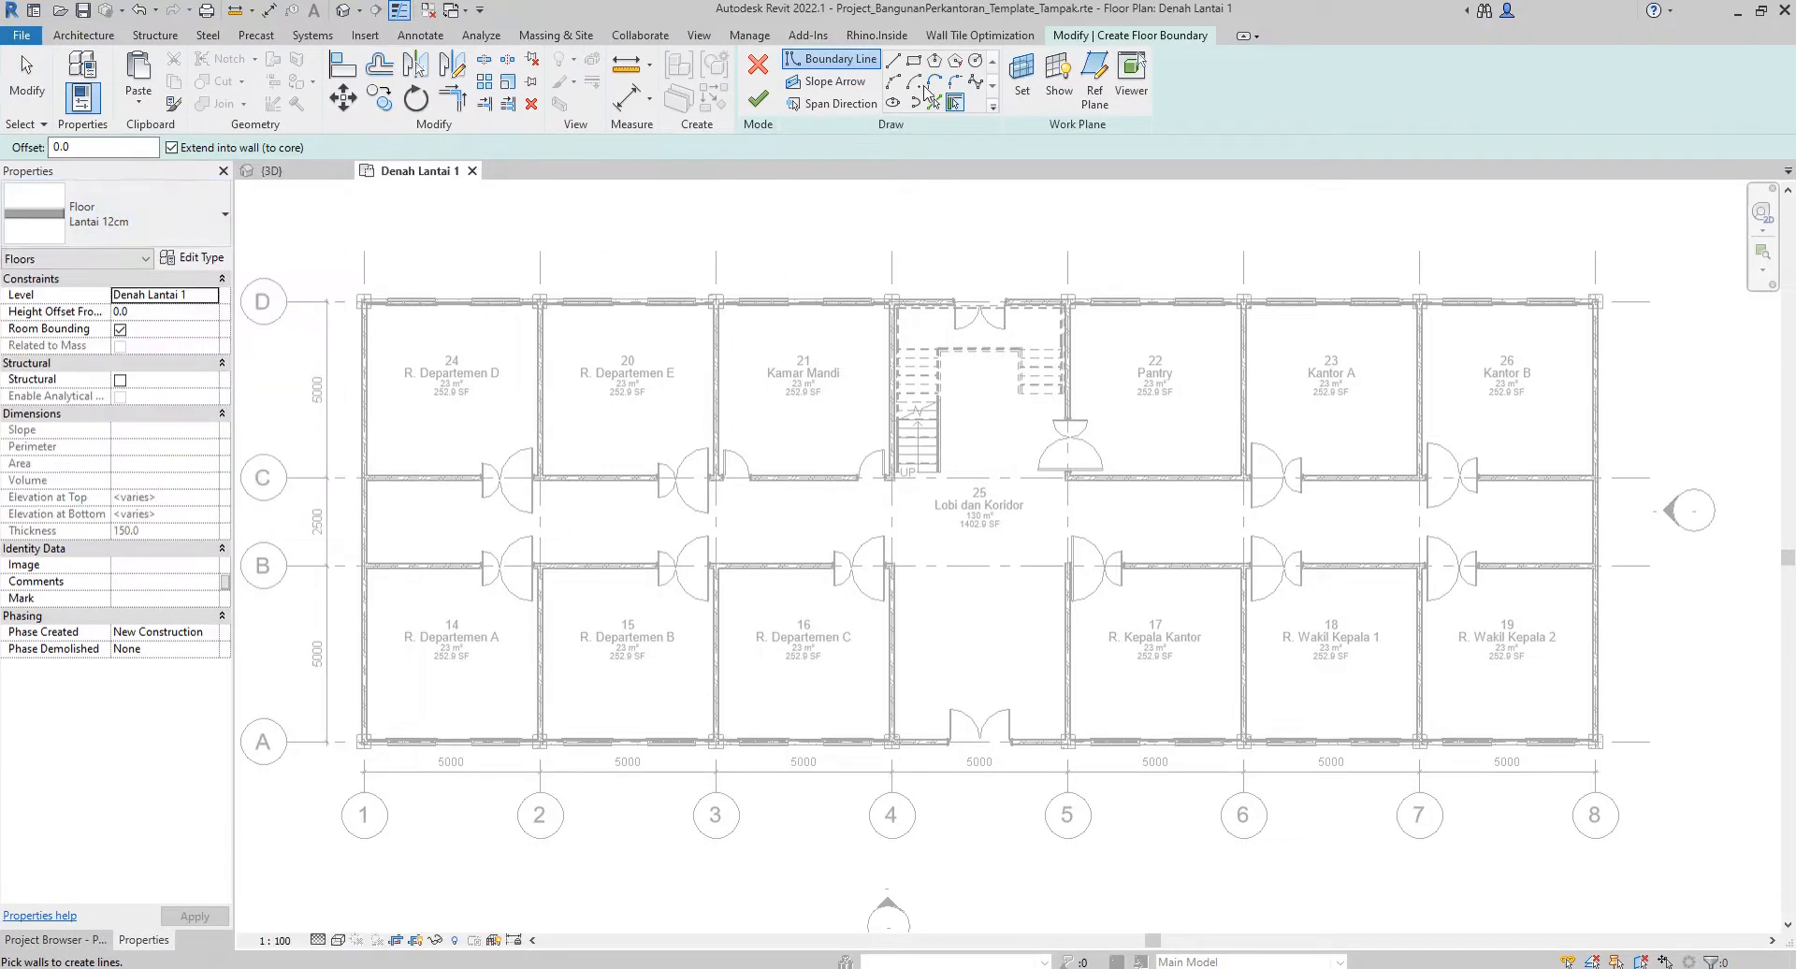
# Sketch a rectangular floor boundary along the inner wall faces of room 14, R. Departemen A, and finish the floor.
pyautogui.click(914, 63)
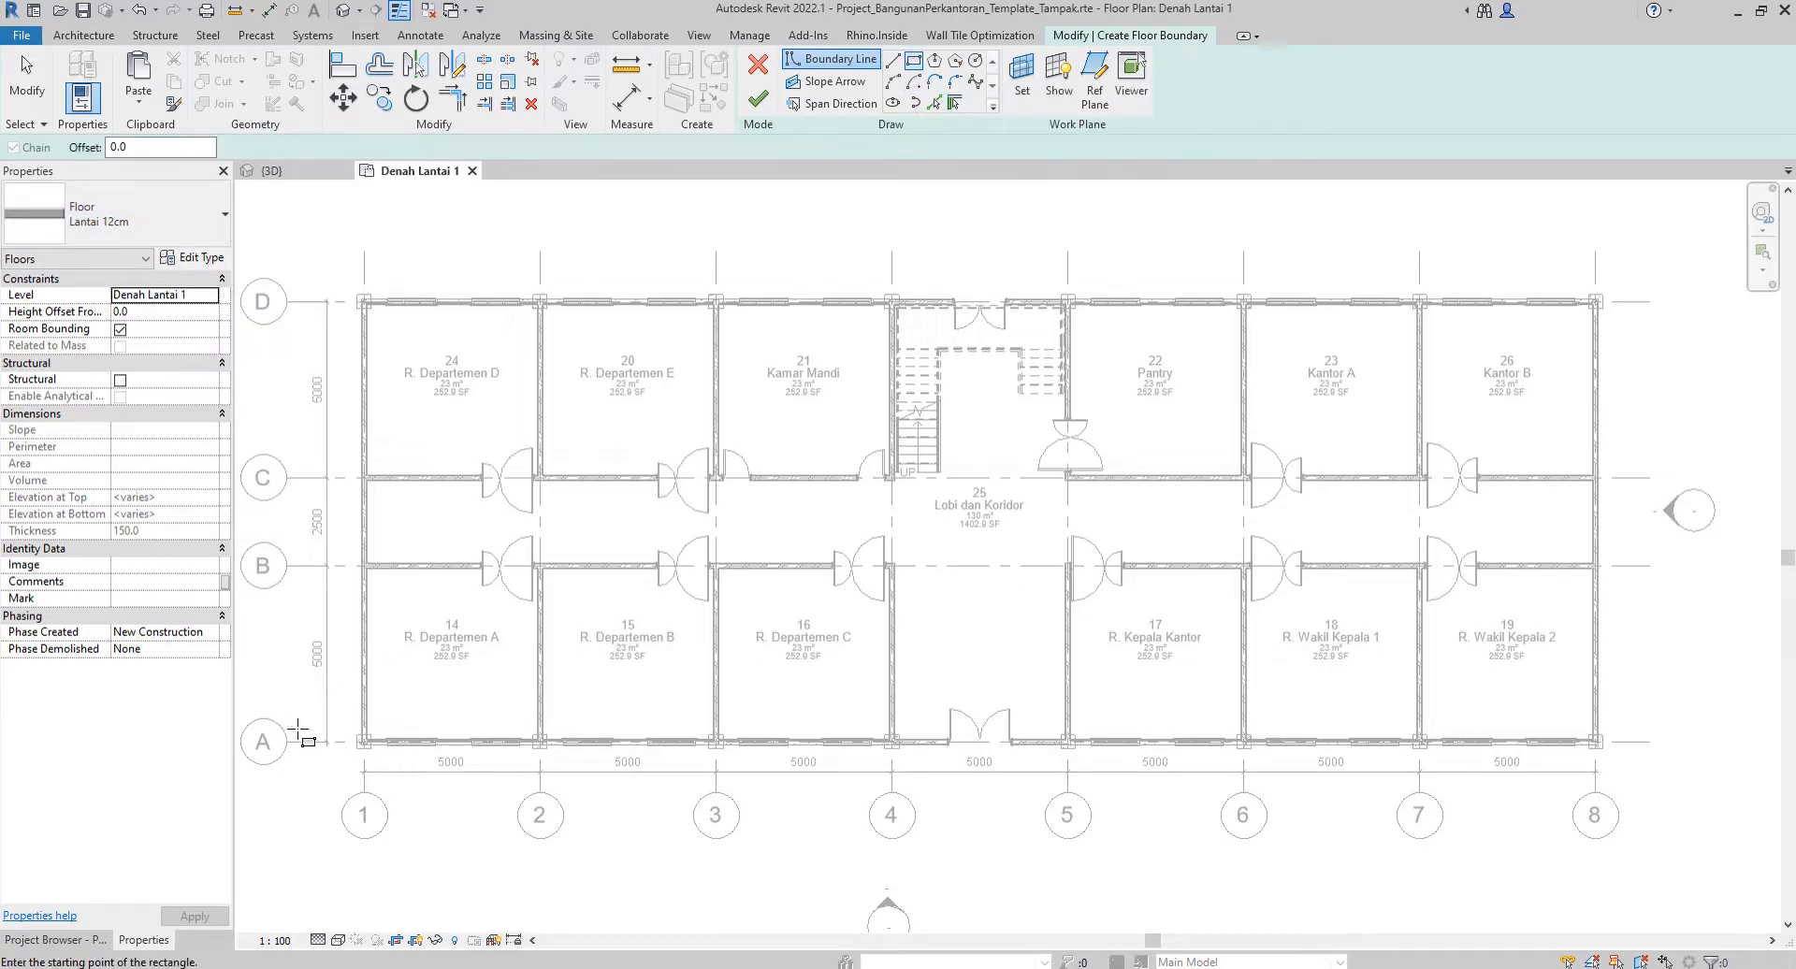
pyautogui.scroll(2, 343, 736)
pyautogui.scroll(4, 346, 739)
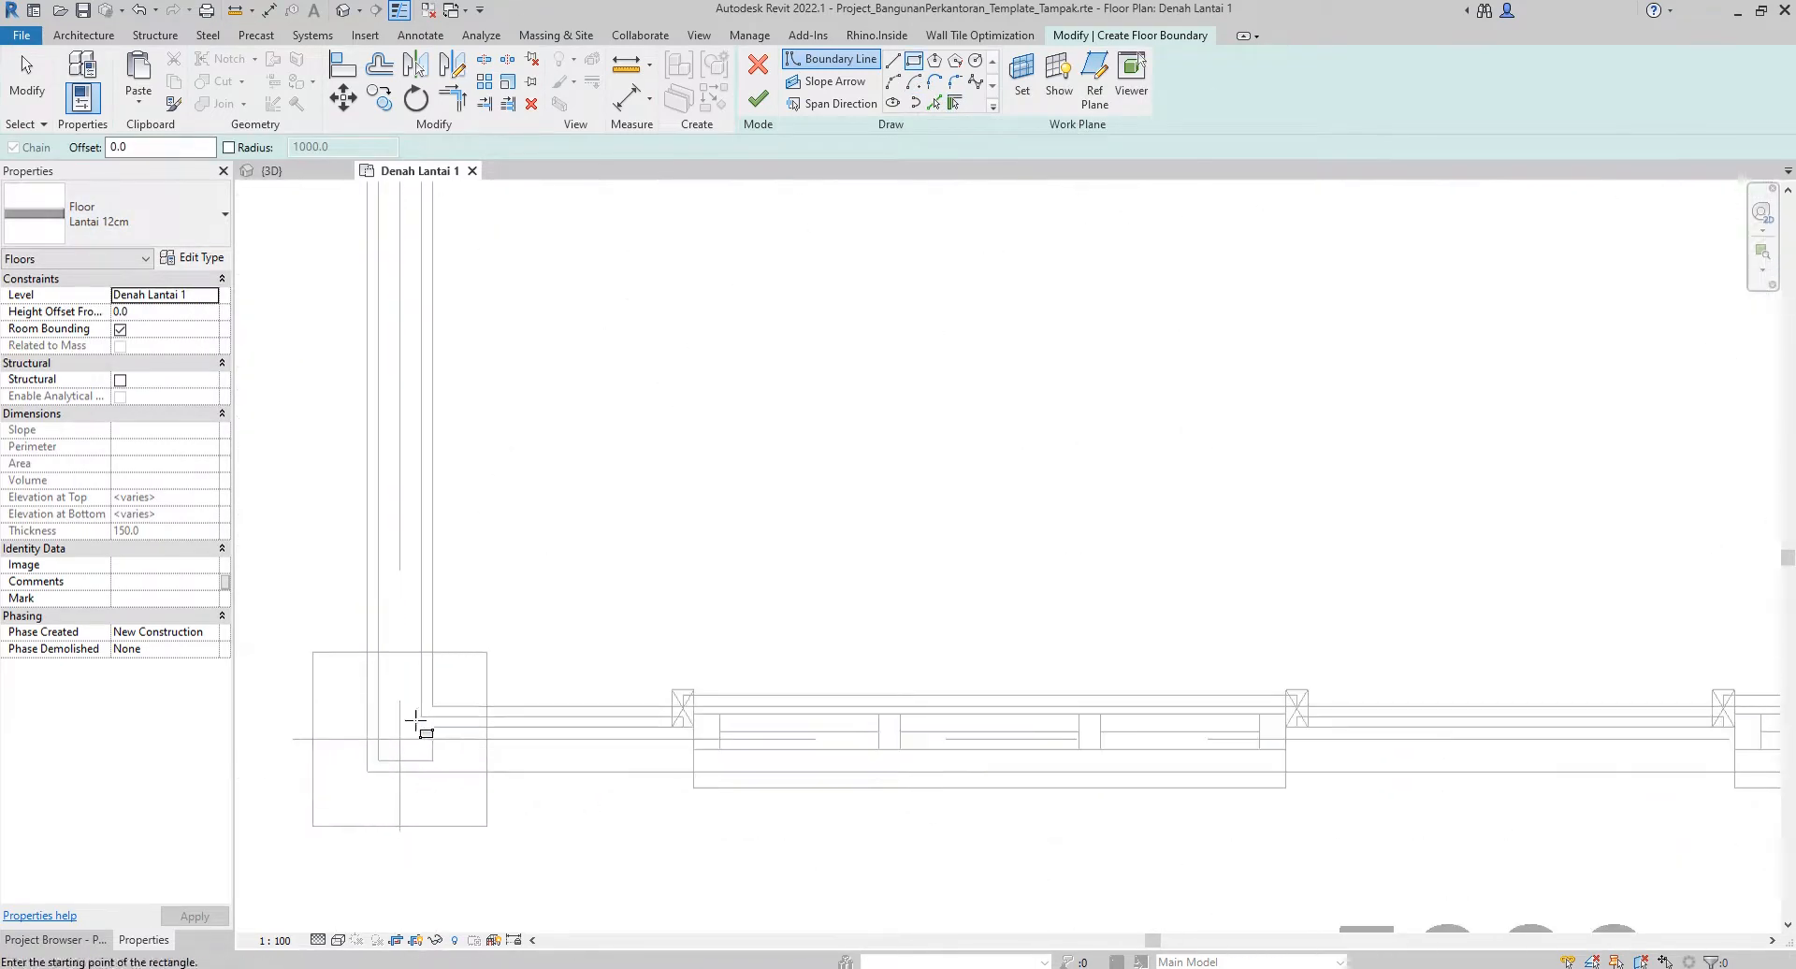
pyautogui.click(433, 704)
pyautogui.scroll(-5, 440, 702)
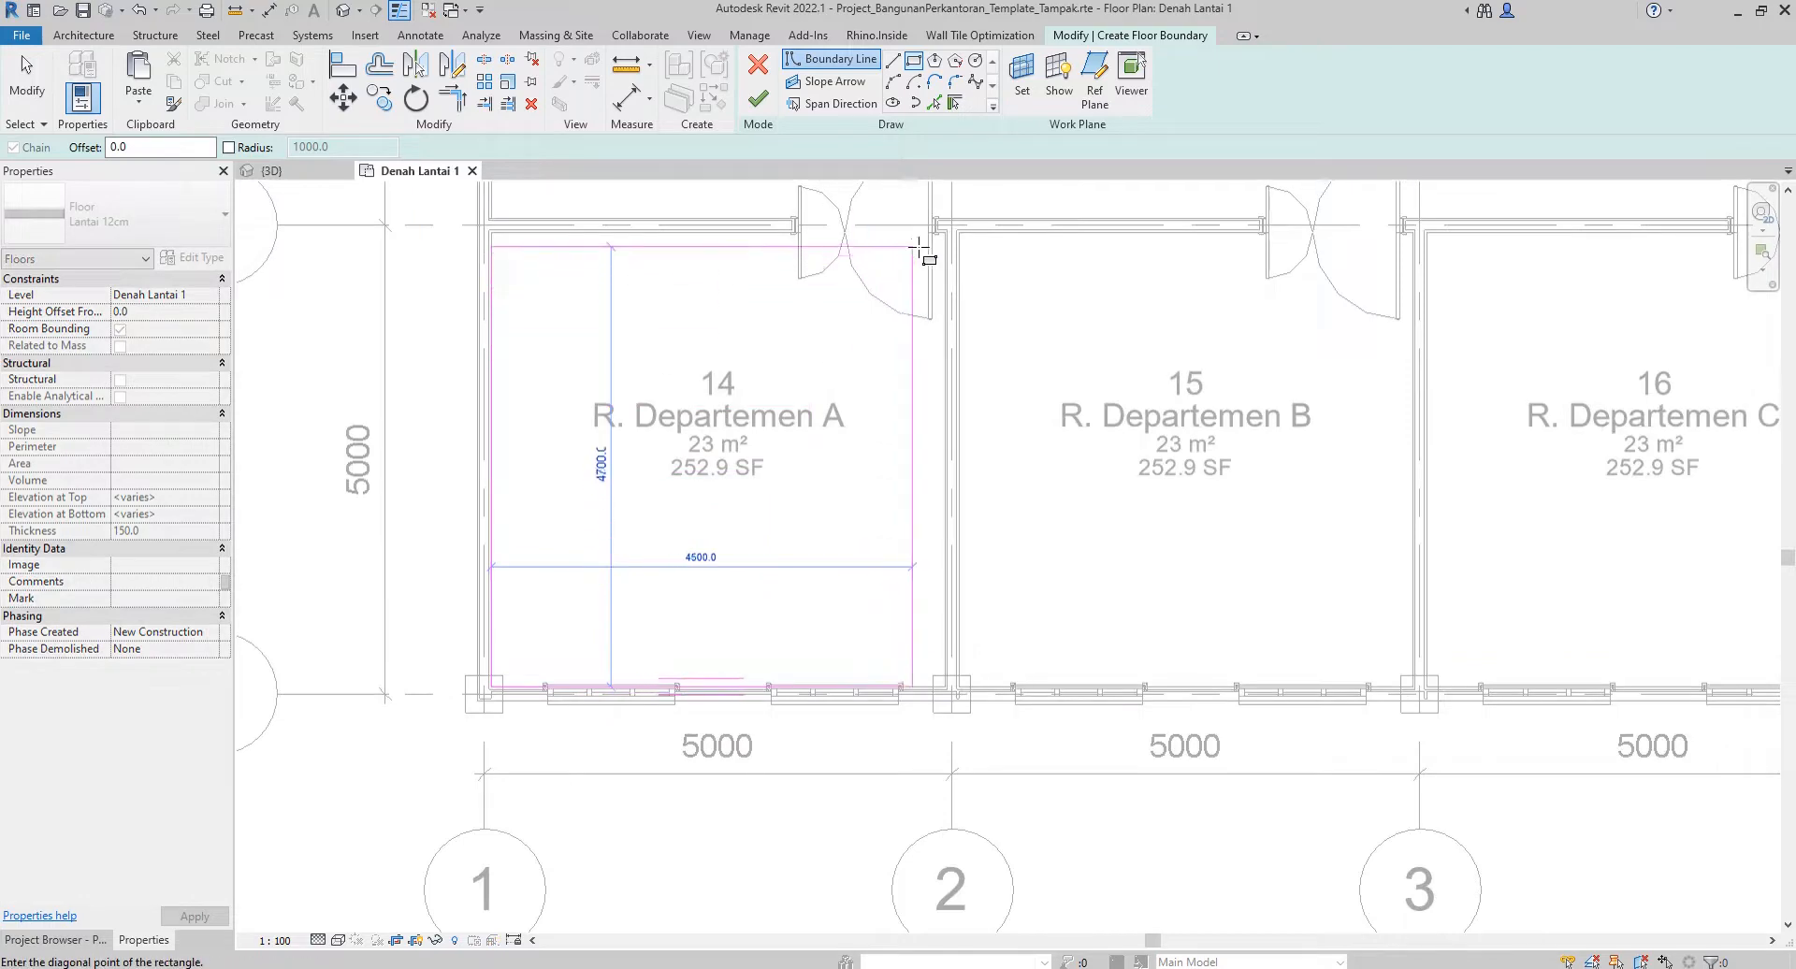
pyautogui.scroll(4, 954, 230)
pyautogui.click(957, 224)
pyautogui.scroll(-5, 894, 341)
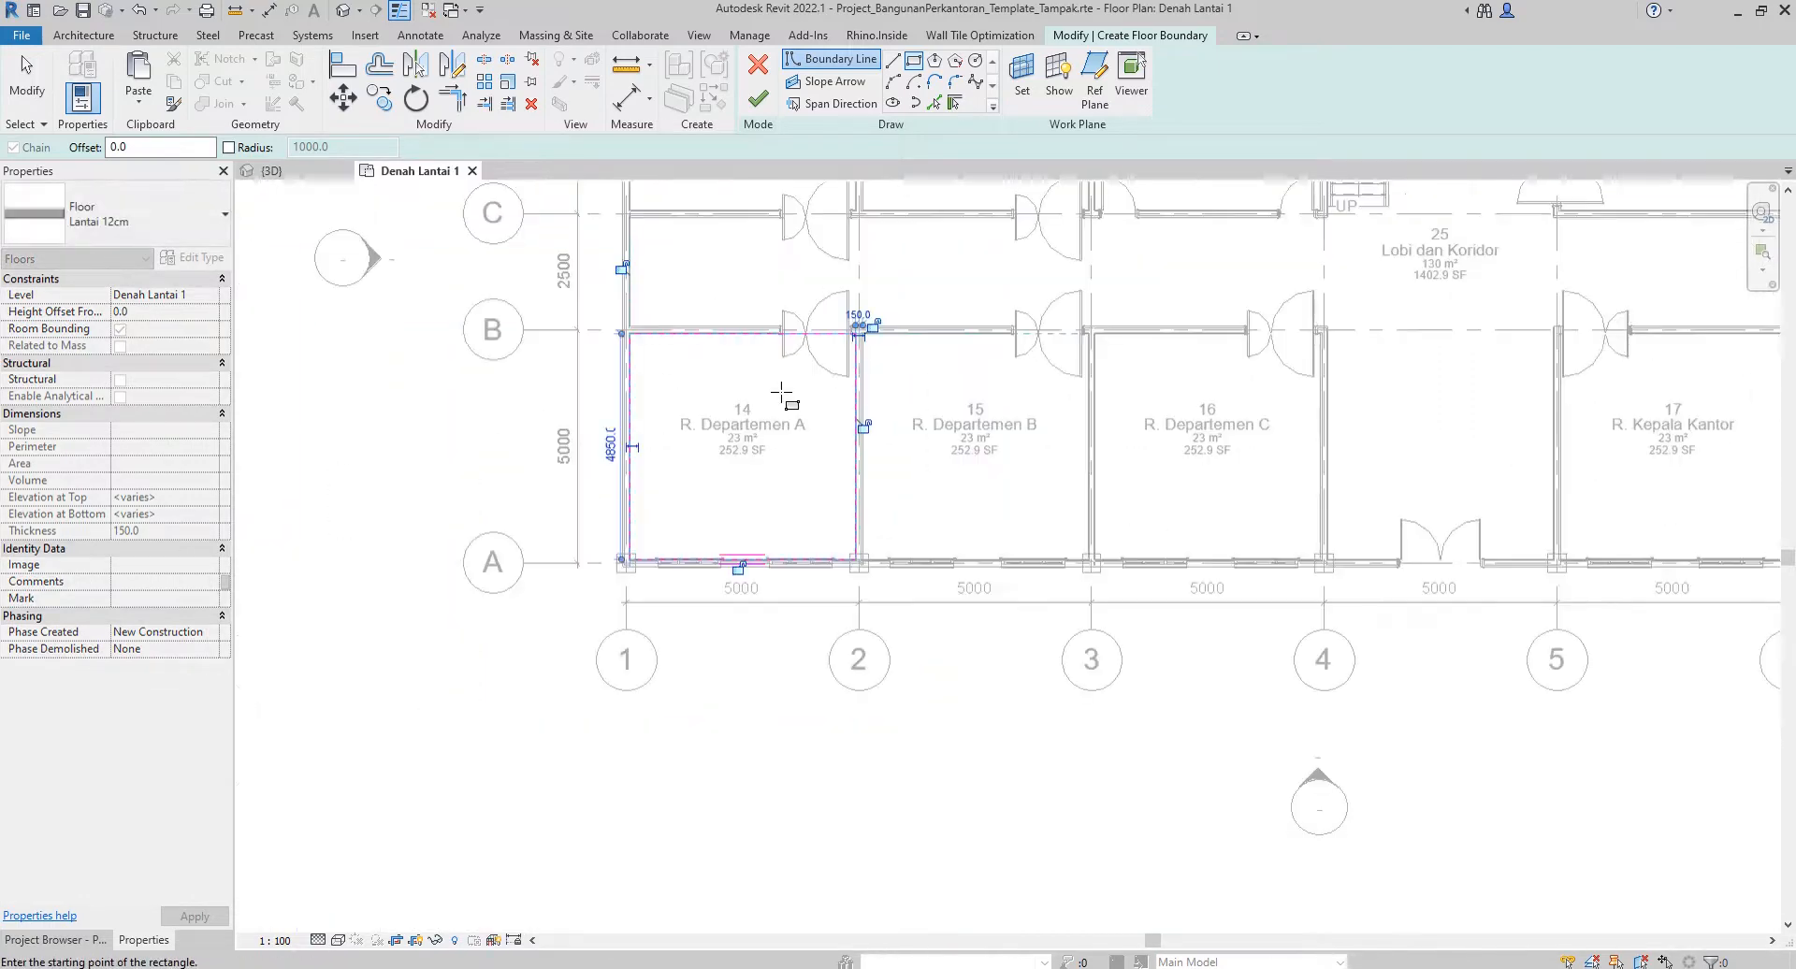
pyautogui.scroll(2, 739, 402)
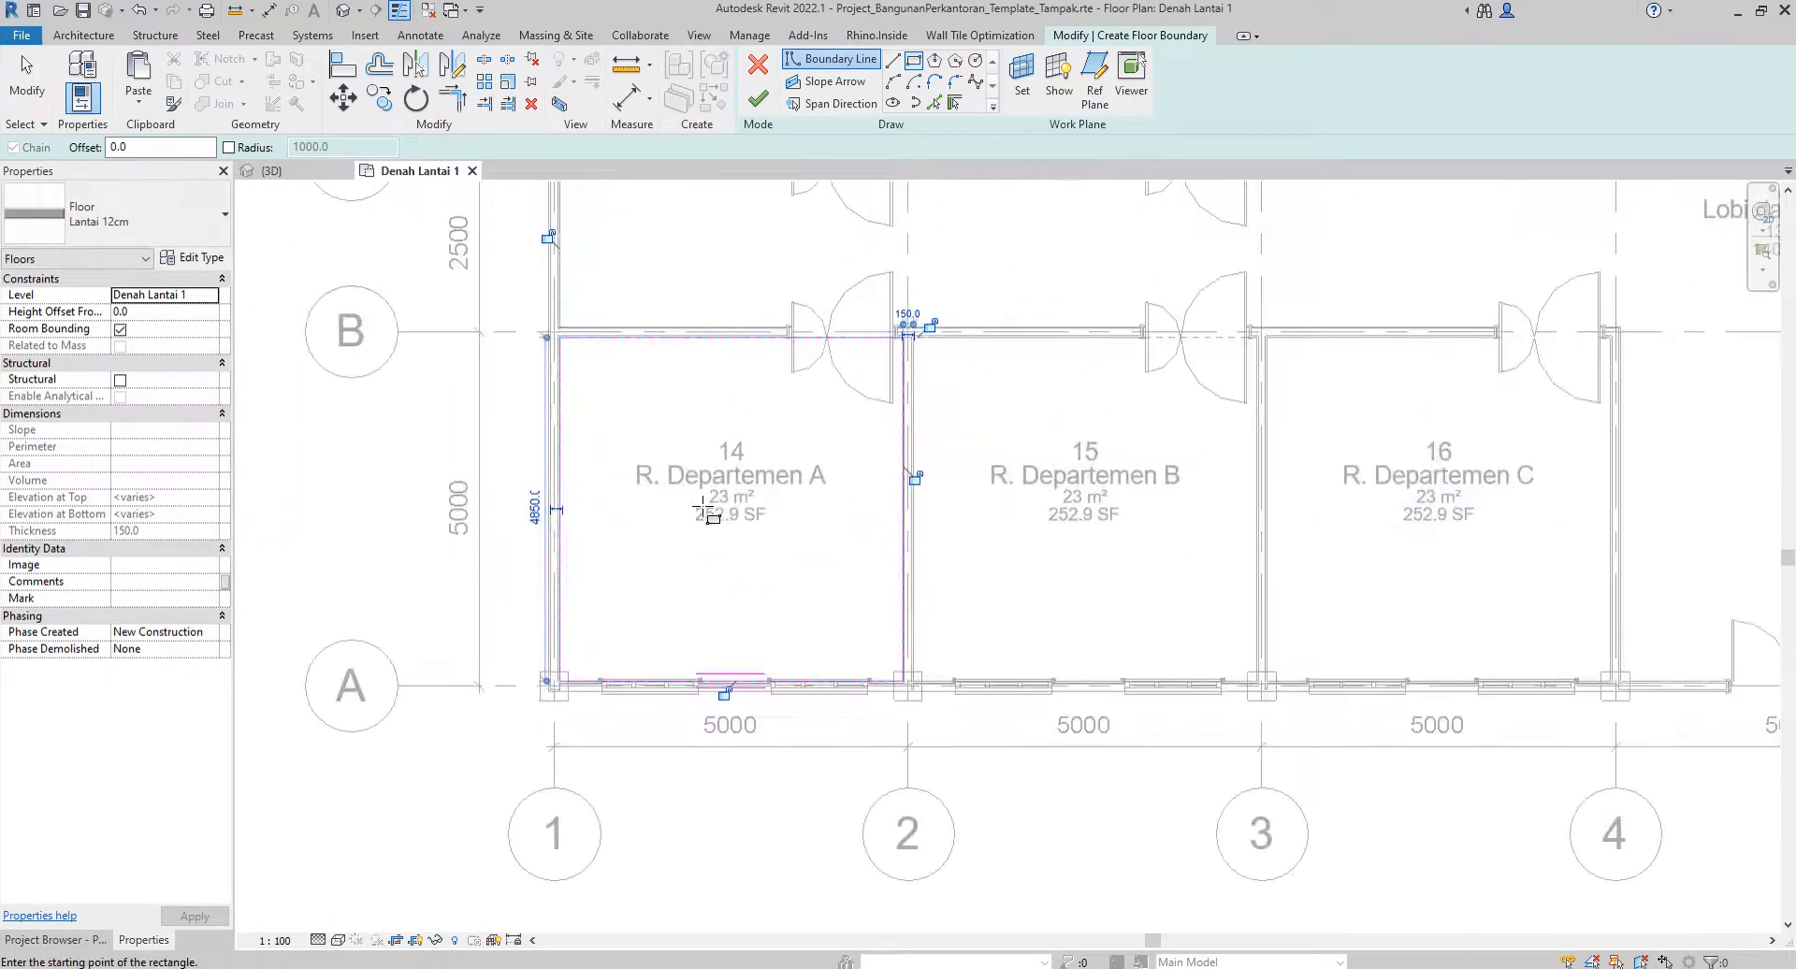
pyautogui.click(758, 96)
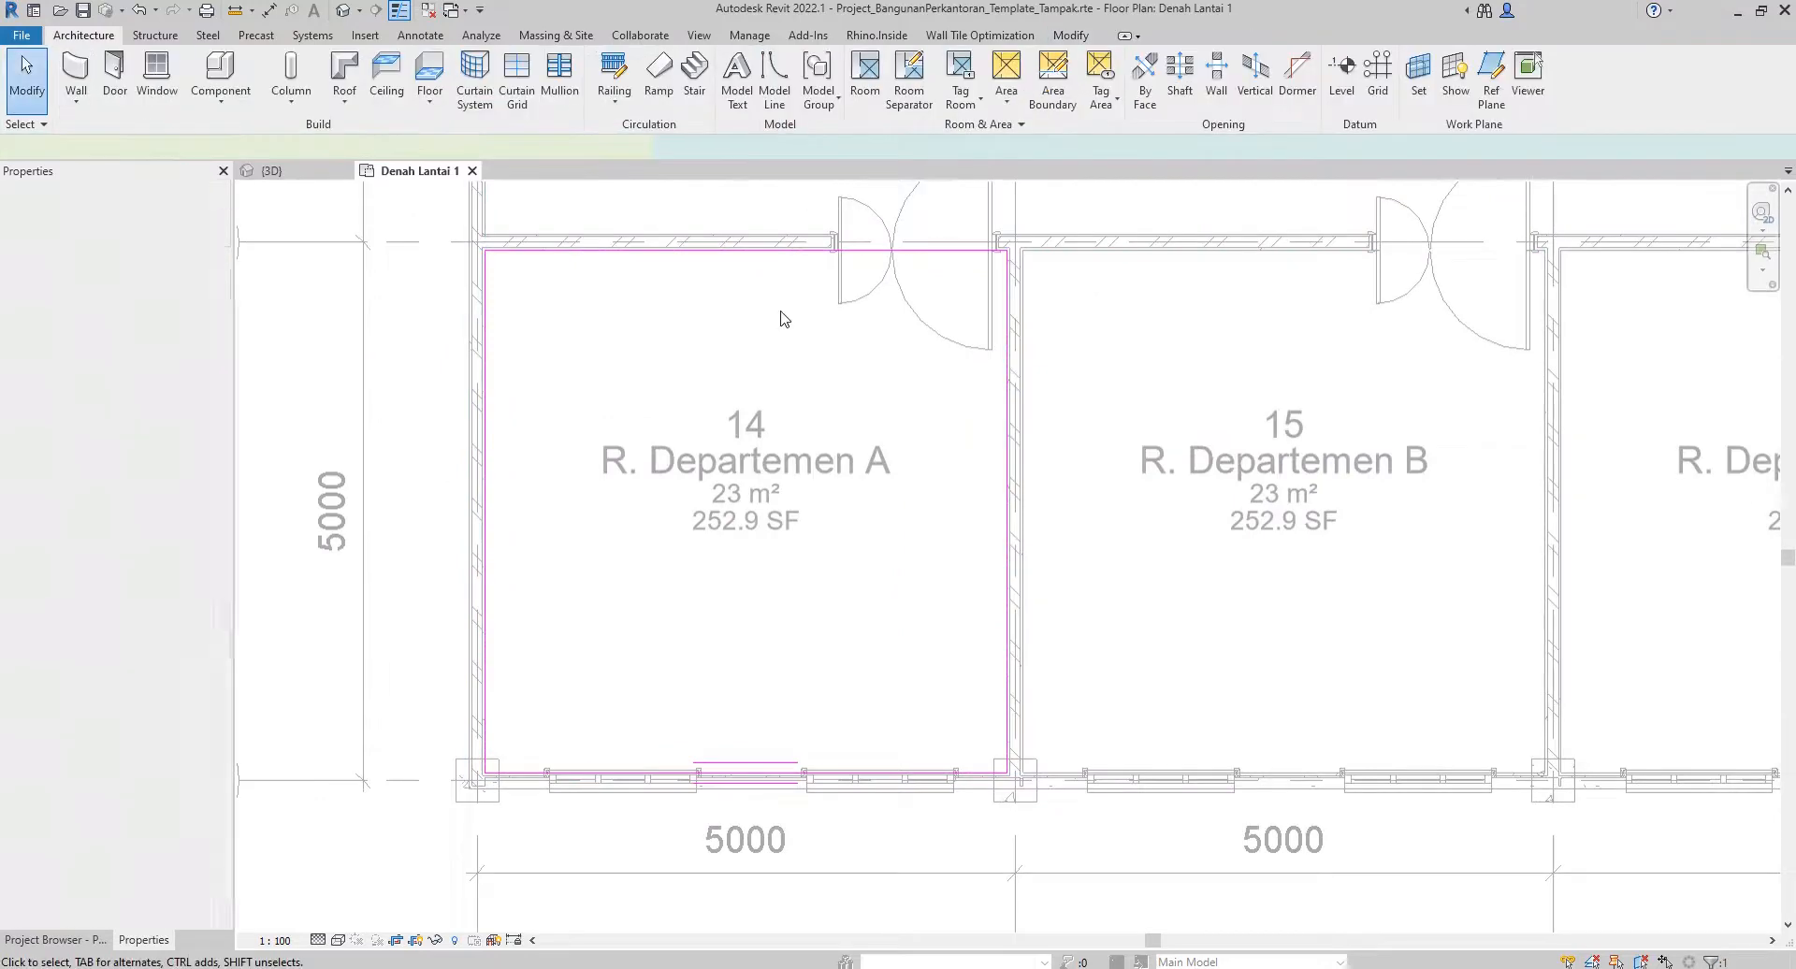
pyautogui.press('Escape')
# Change the floor plan's visual style so that elements are displayed with realistic material textures.
pyautogui.scroll(-2, 862, 384)
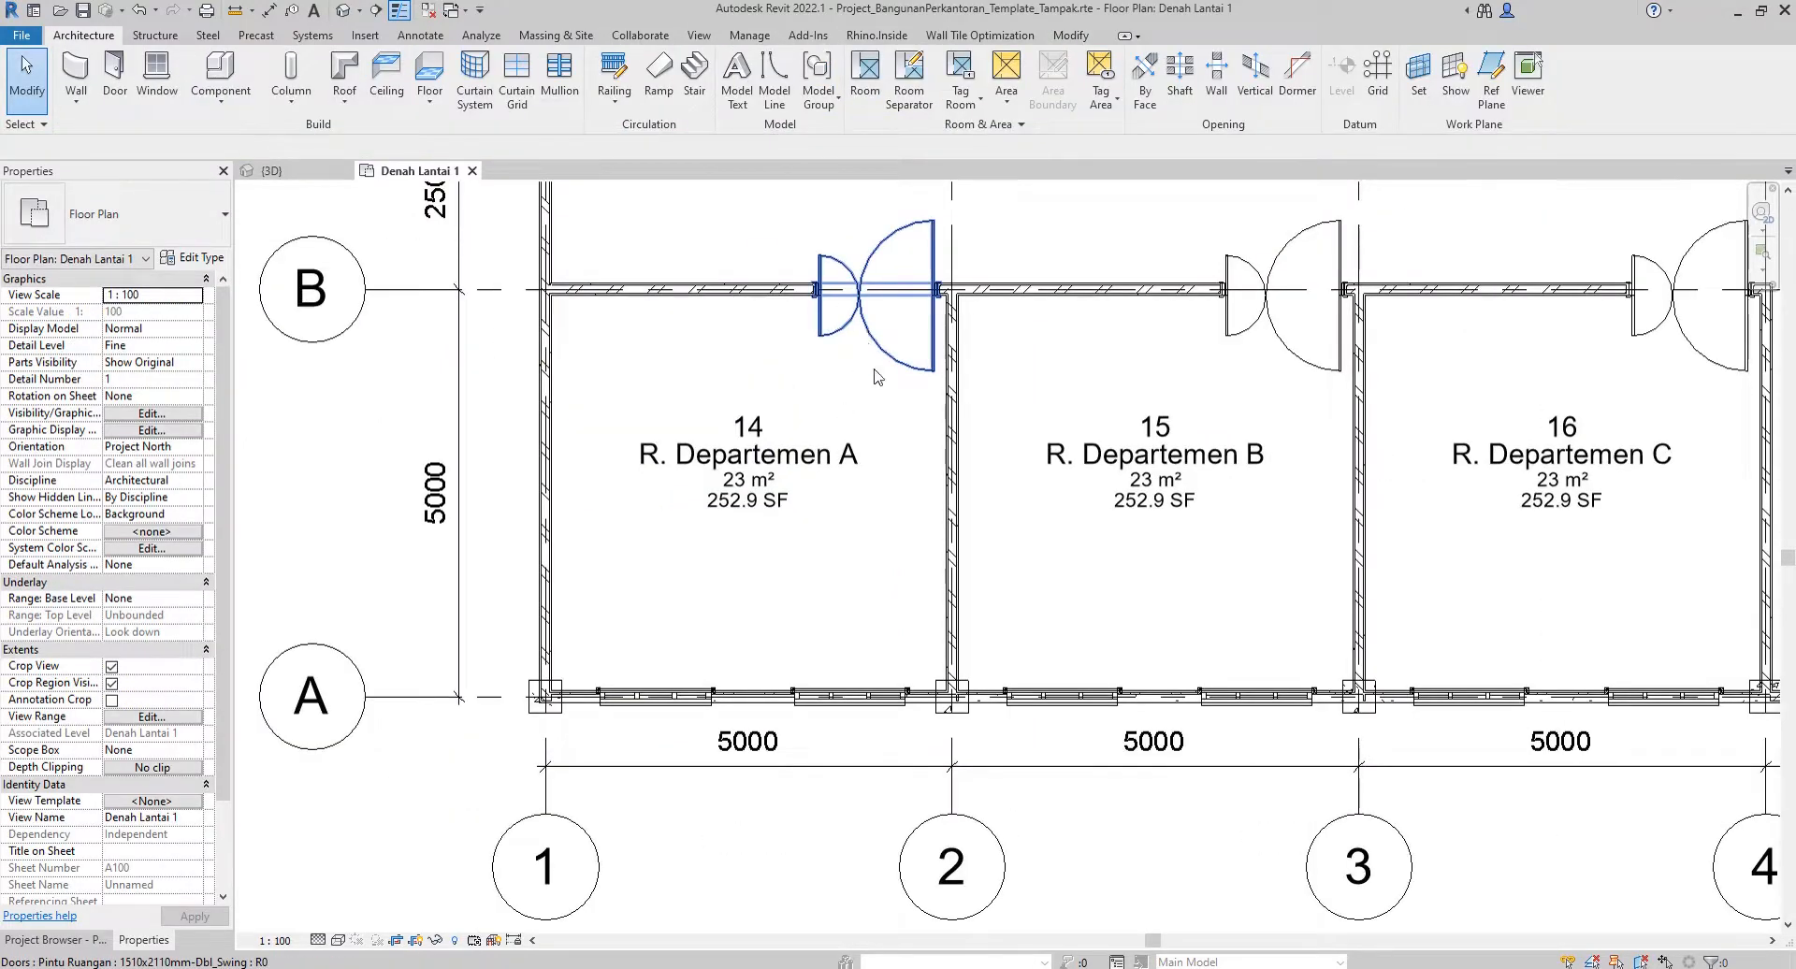
pyautogui.scroll(-1, 741, 405)
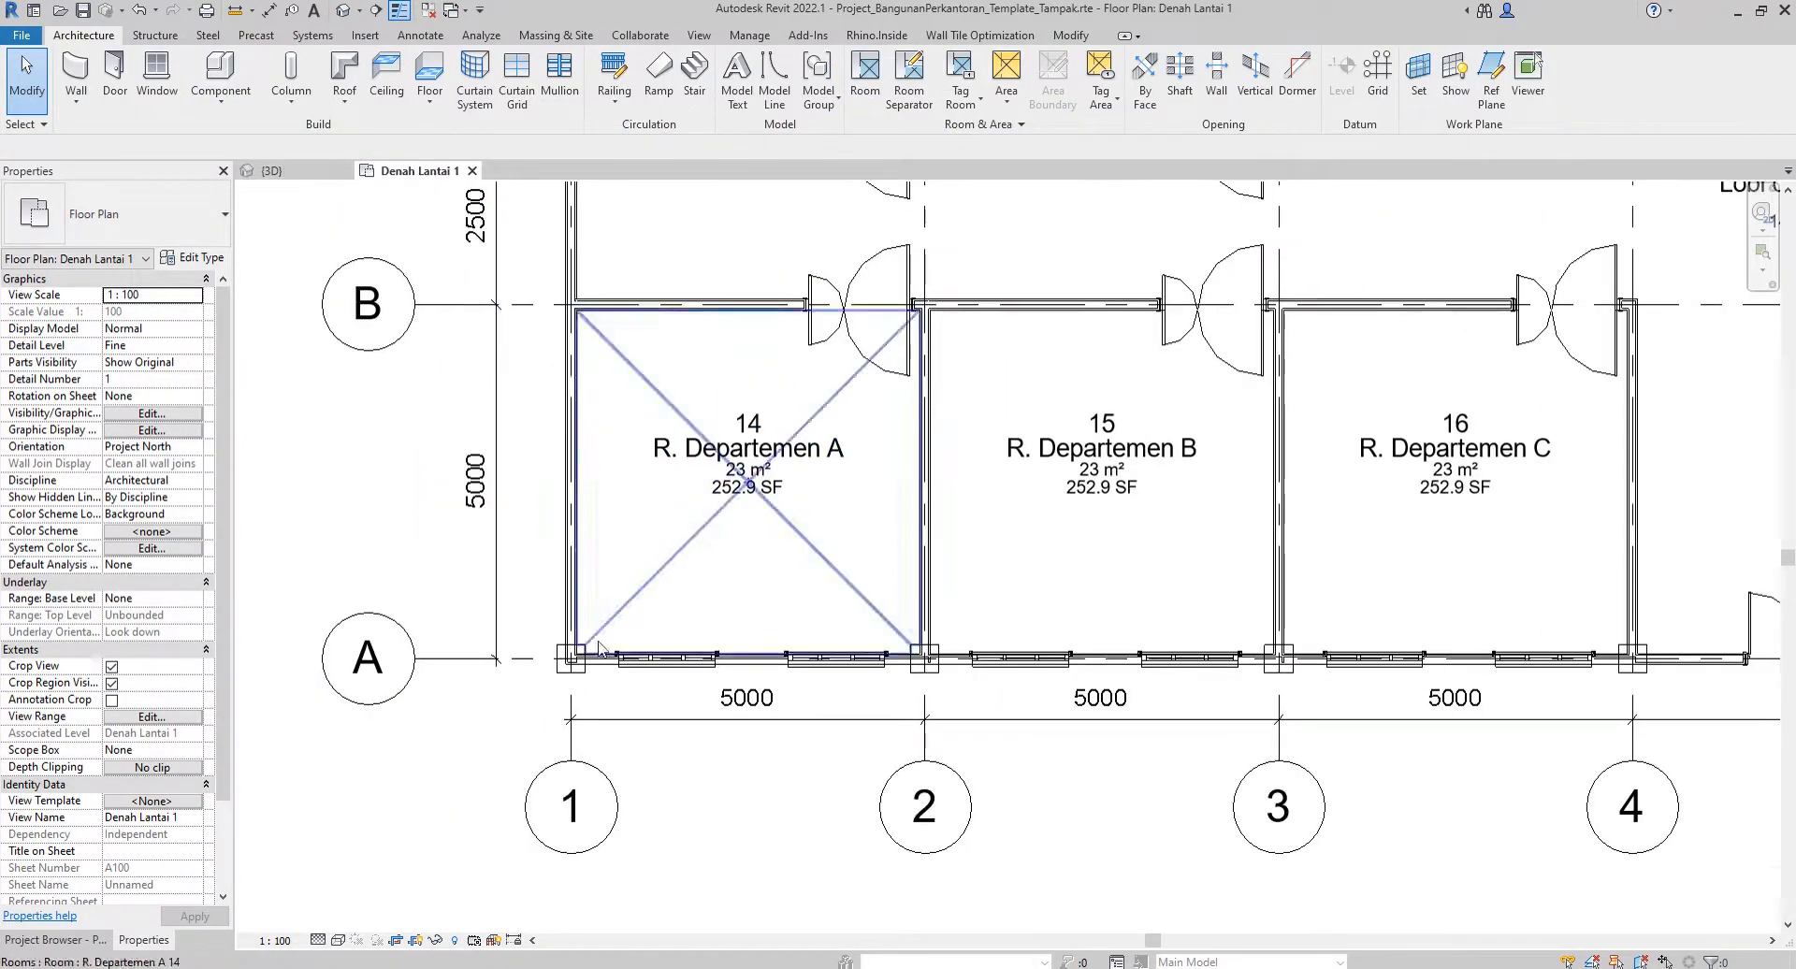
pyautogui.click(339, 940)
pyautogui.click(375, 921)
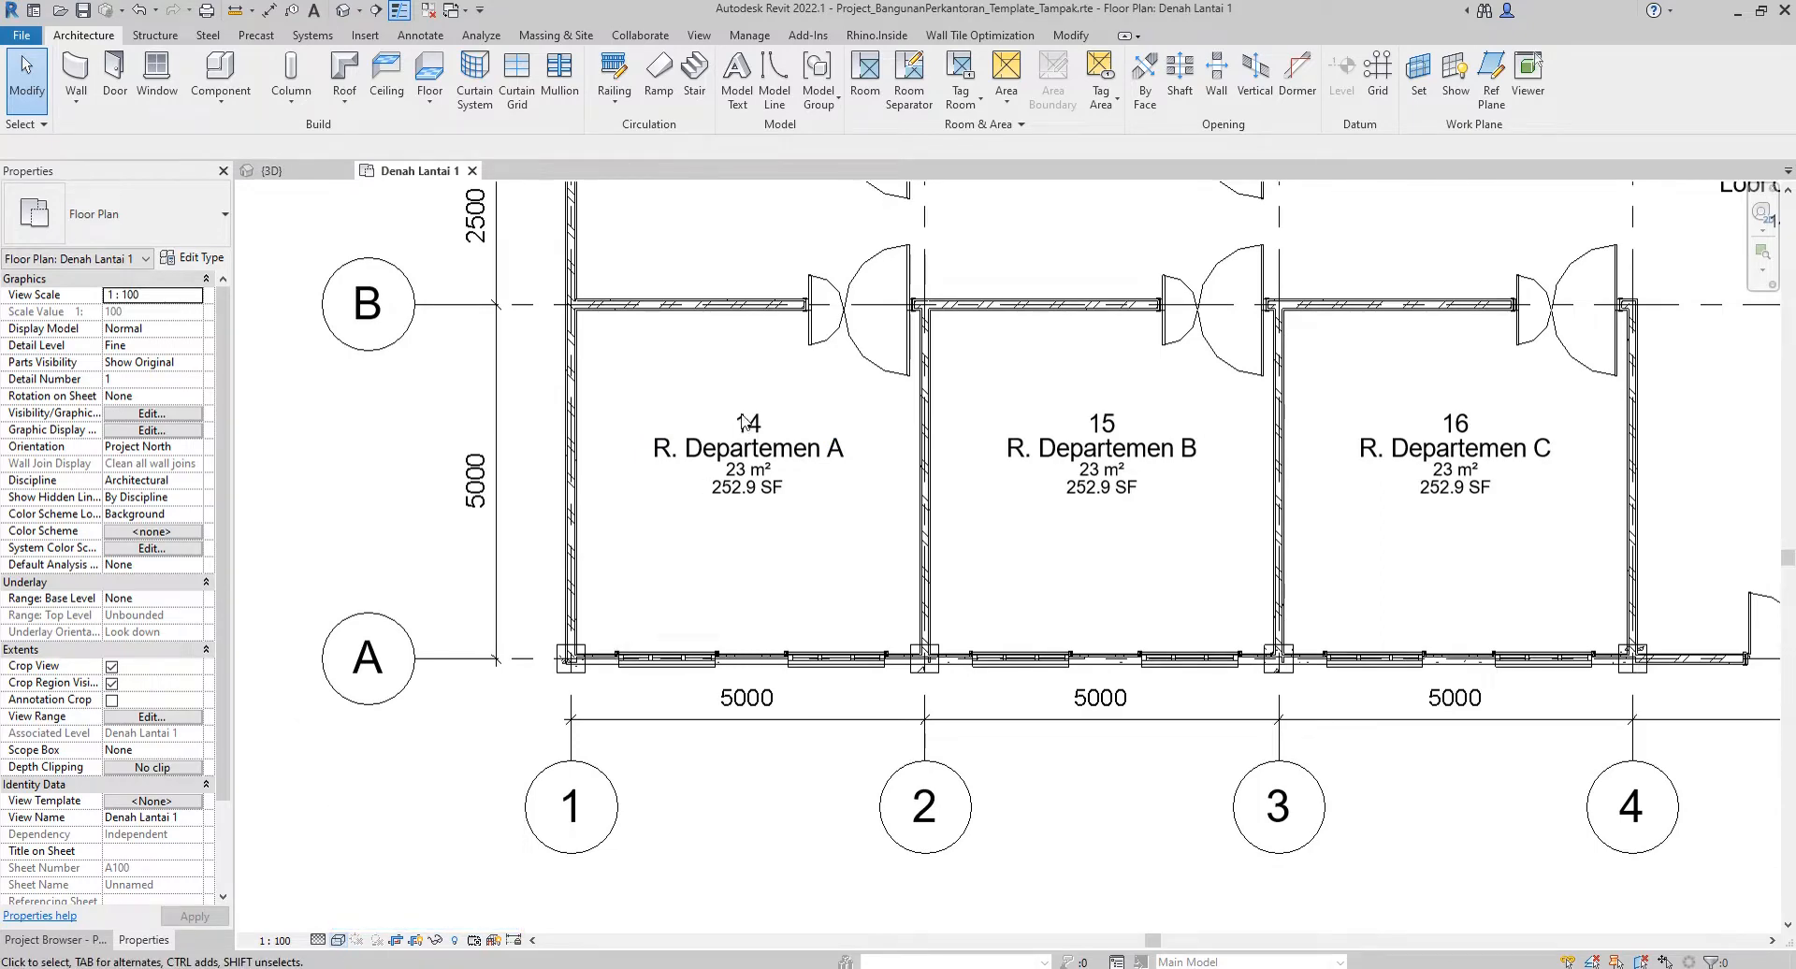
# Check the new floor through the ground-floor windows in the 3D view and return to the Denah Lantai 1 plan.
pyautogui.click(297, 170)
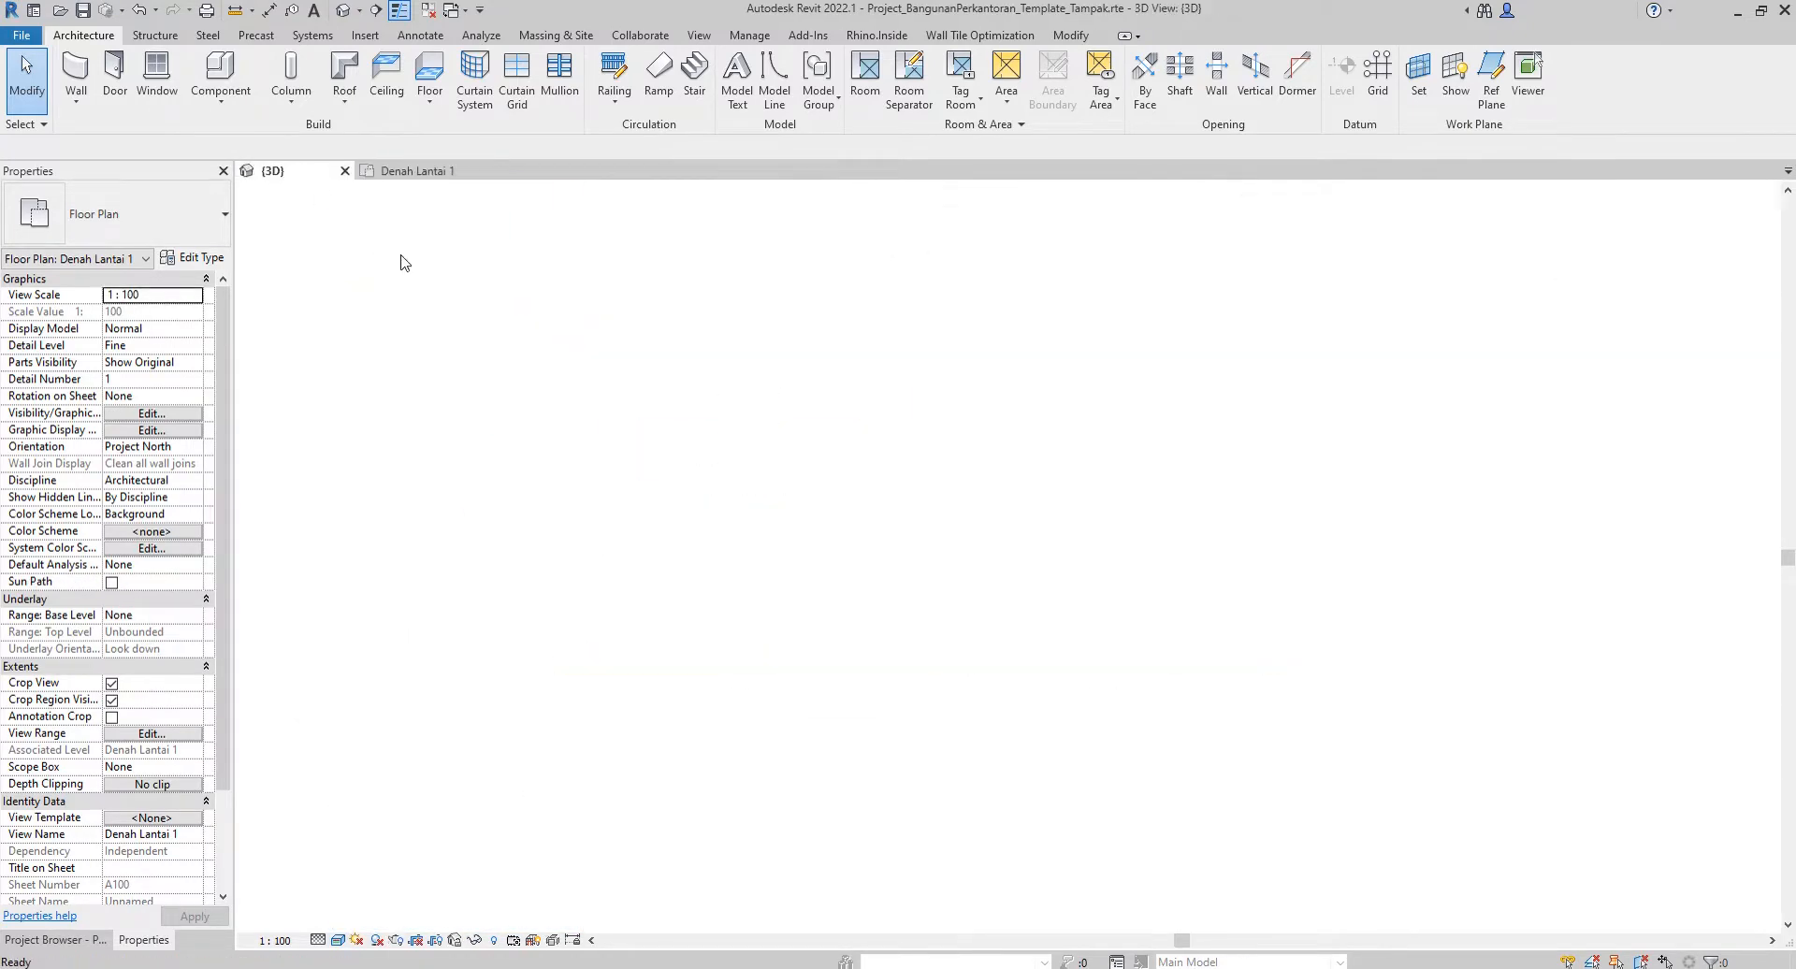
pyautogui.scroll(6, 453, 628)
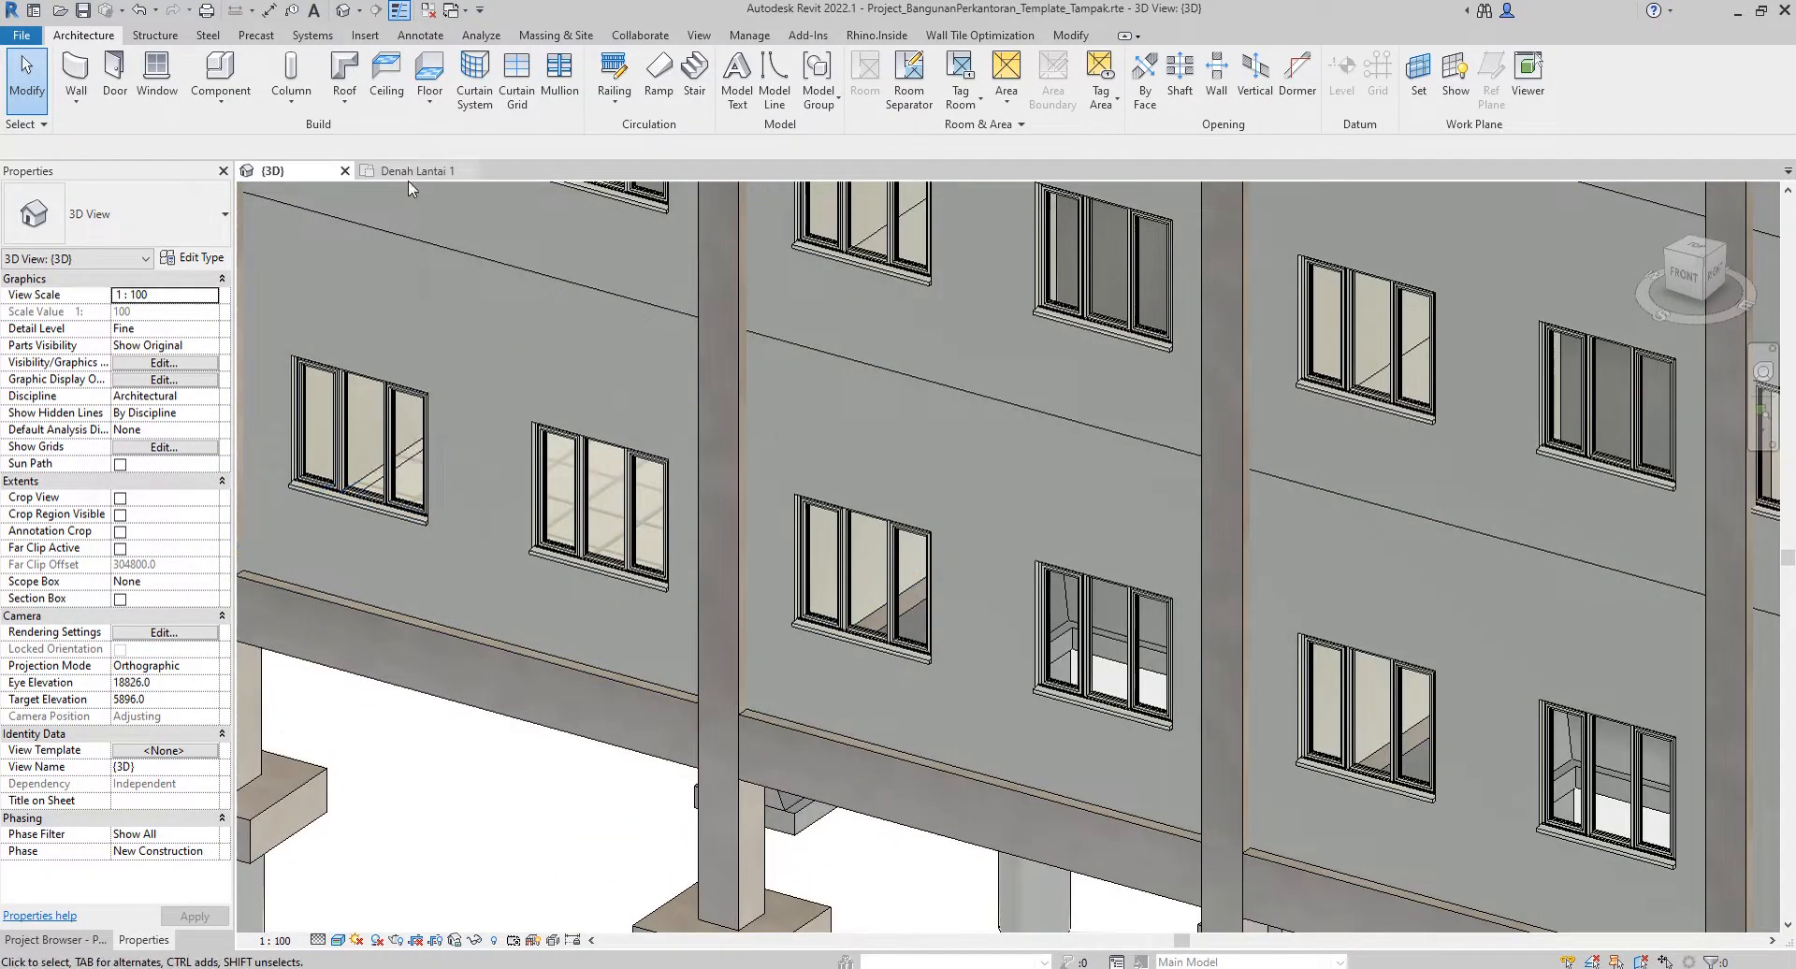
pyautogui.click(412, 171)
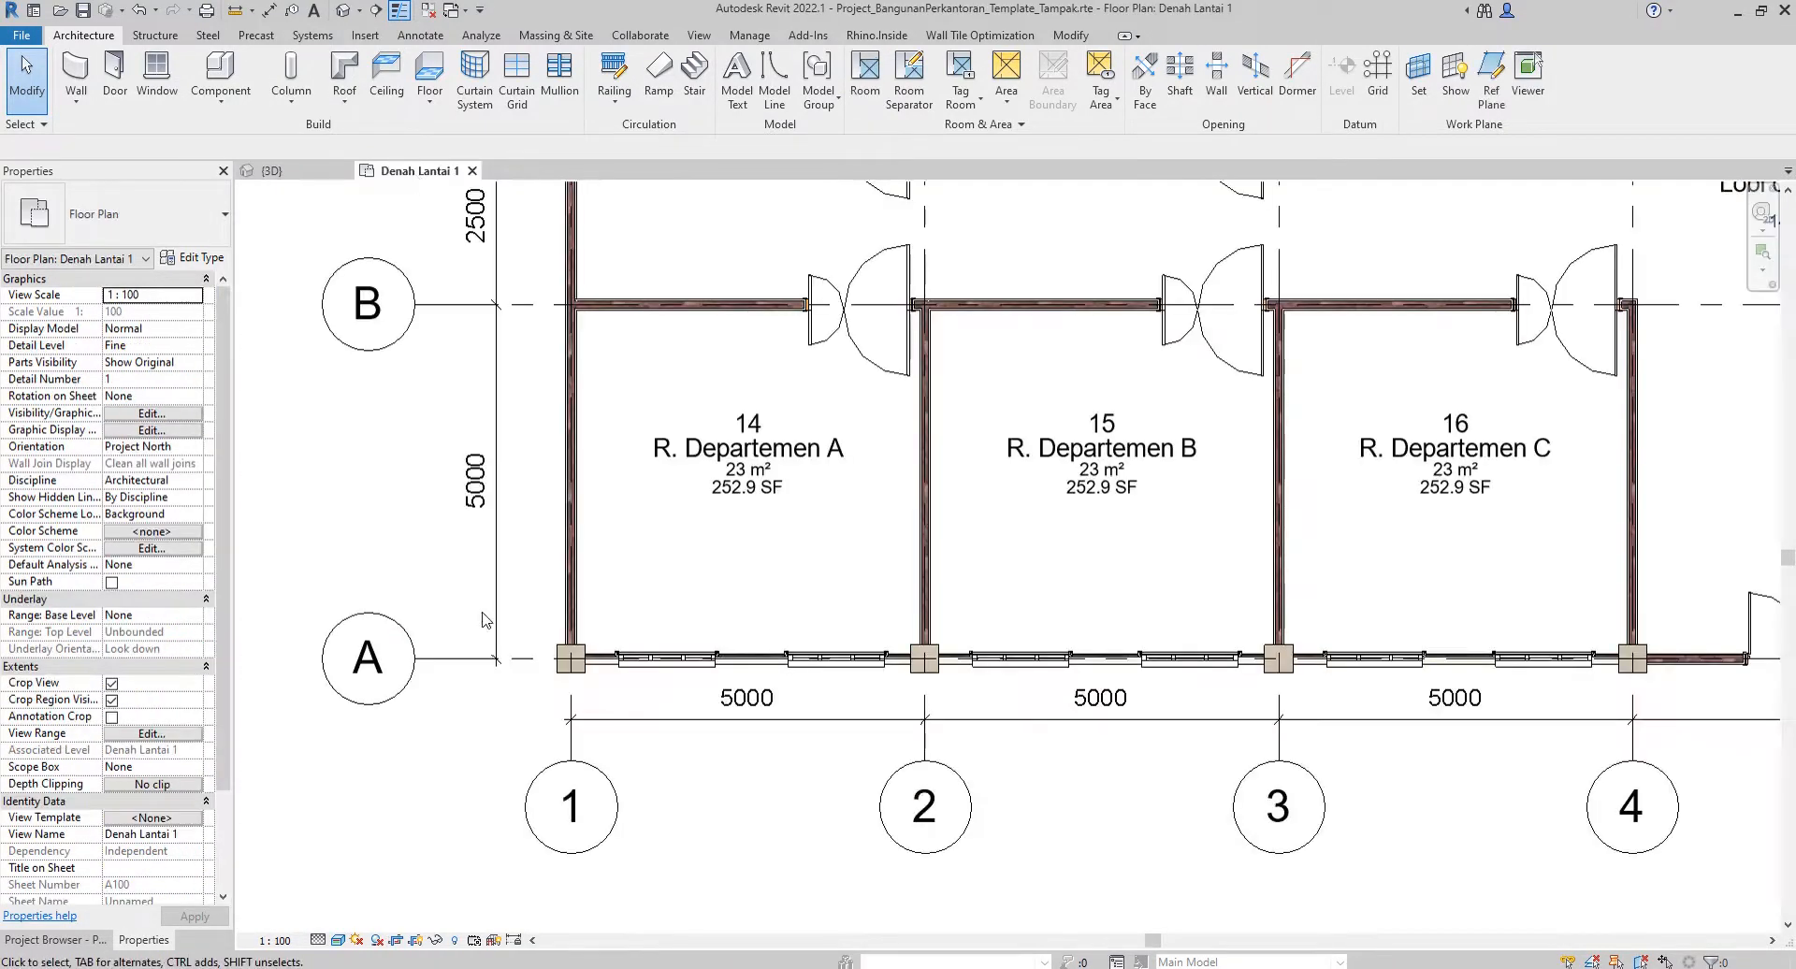
# Reveal the plan's hidden elements, inspect the floor in R. Departemen A, and leave the reveal mode.
pyautogui.click(457, 942)
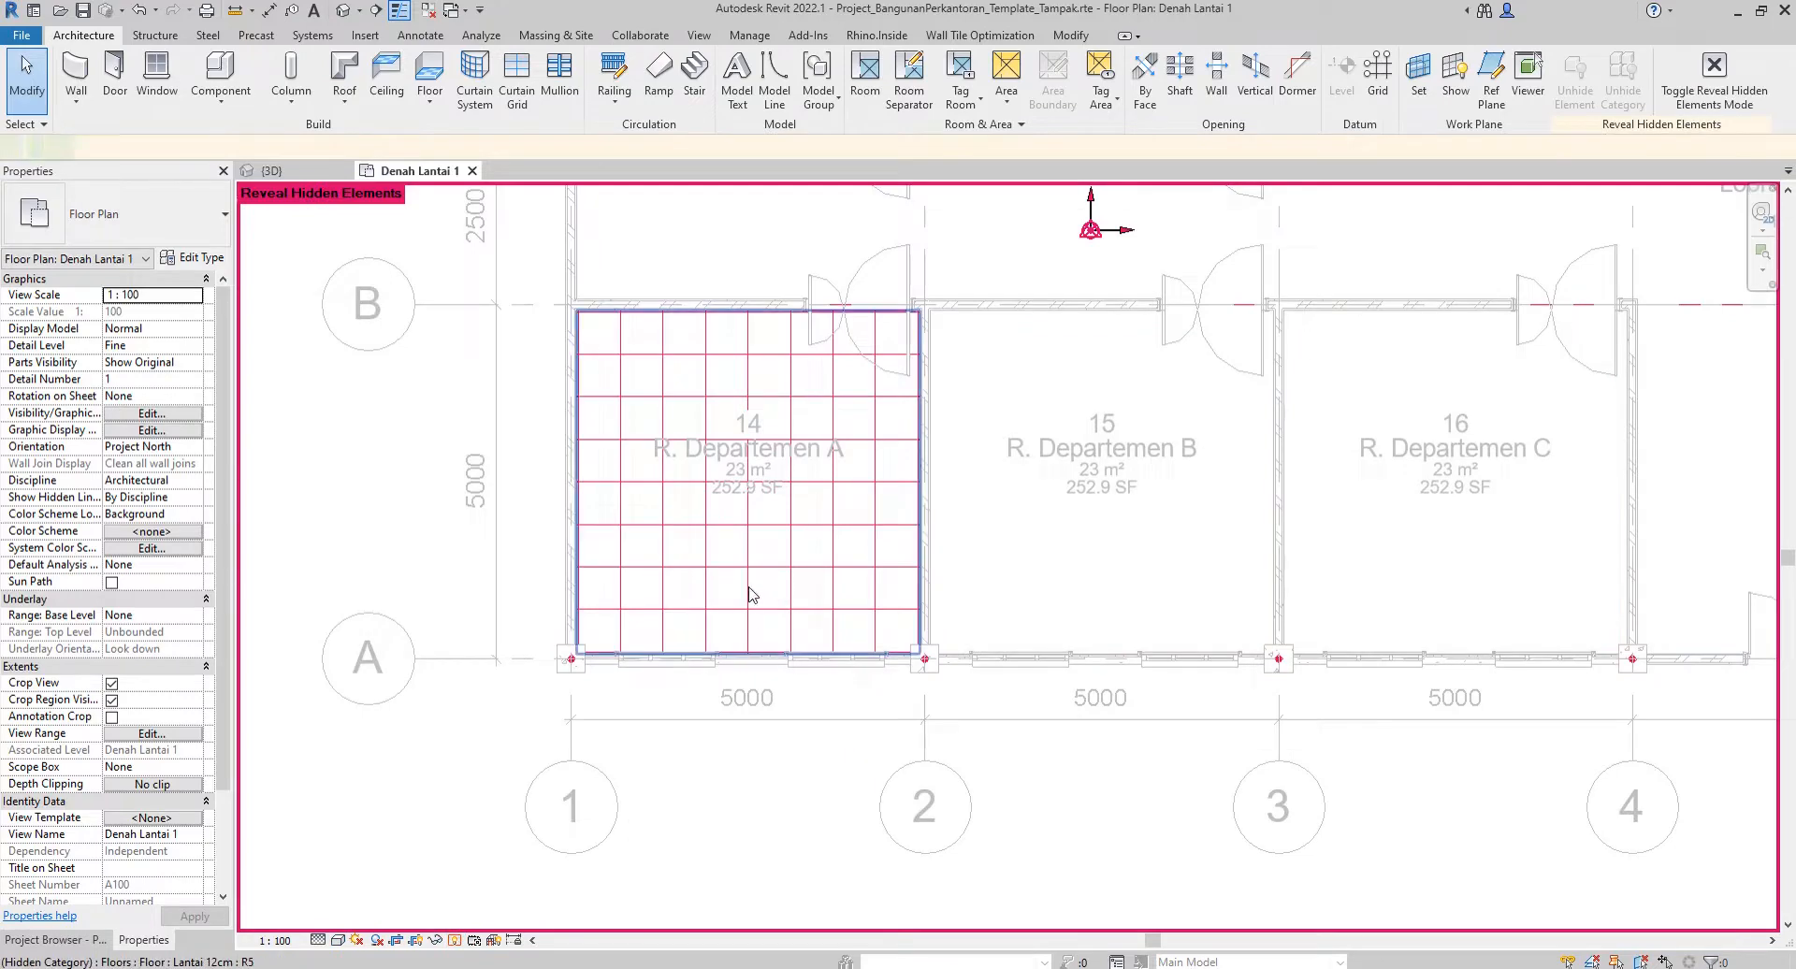
pyautogui.click(750, 594)
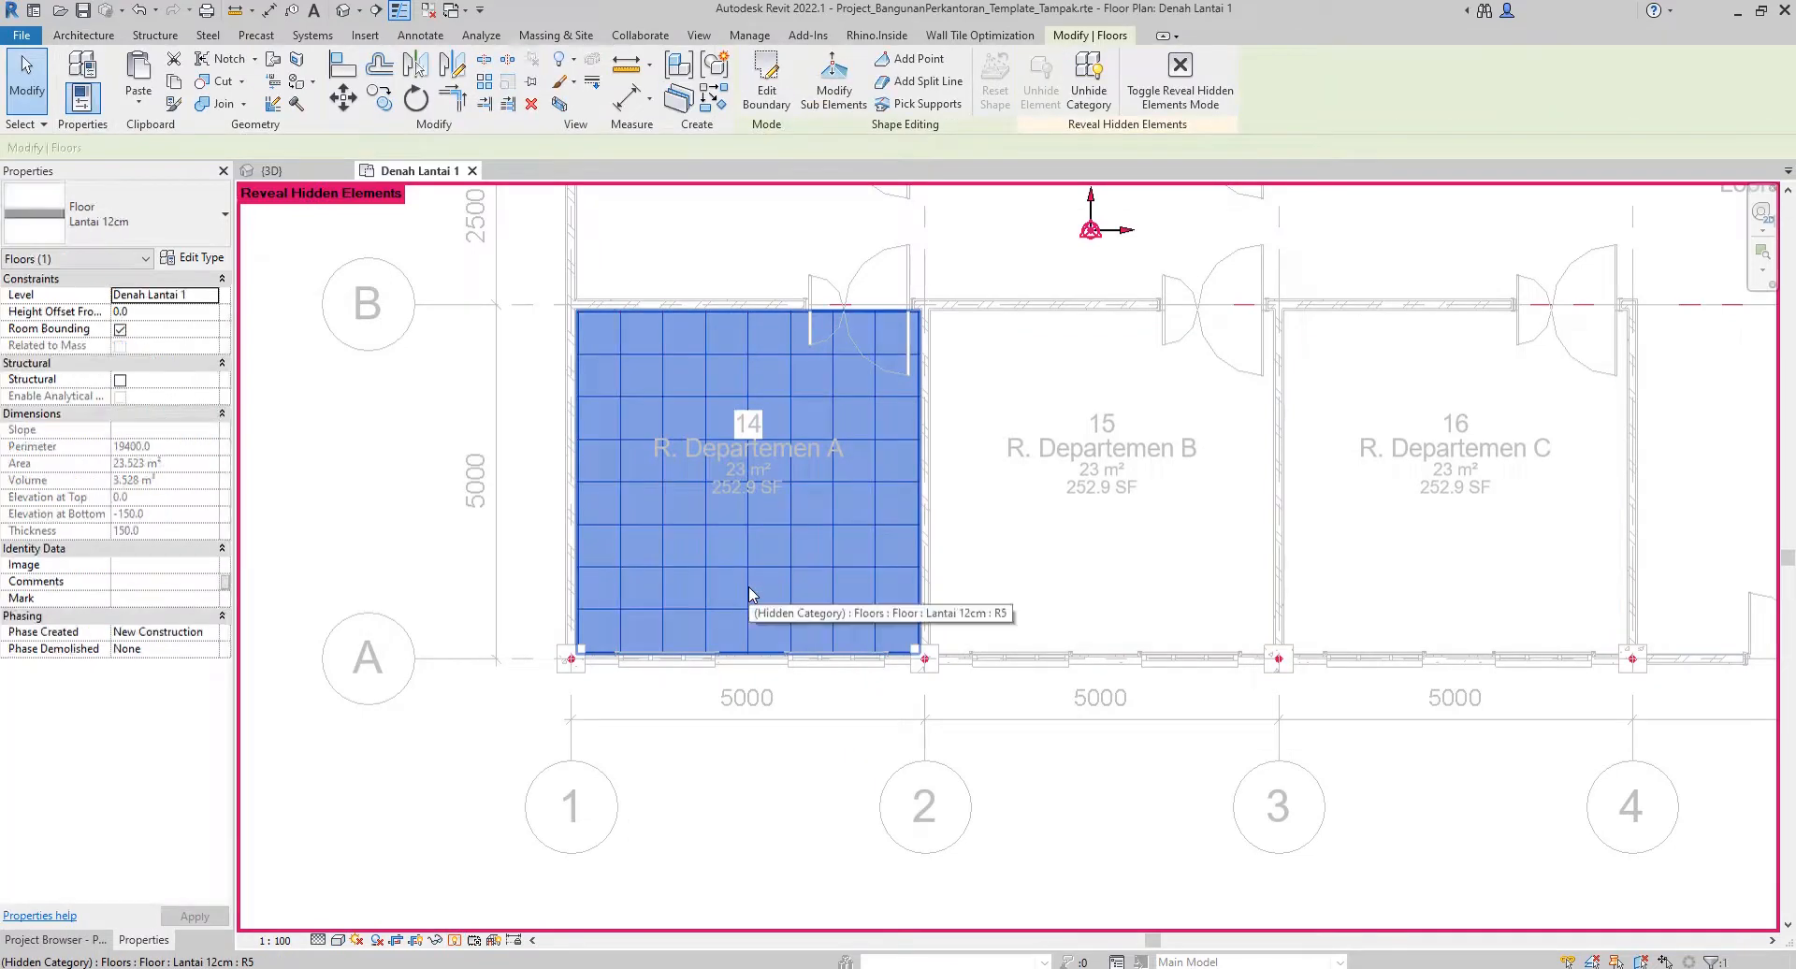
pyautogui.click(426, 765)
pyautogui.click(457, 942)
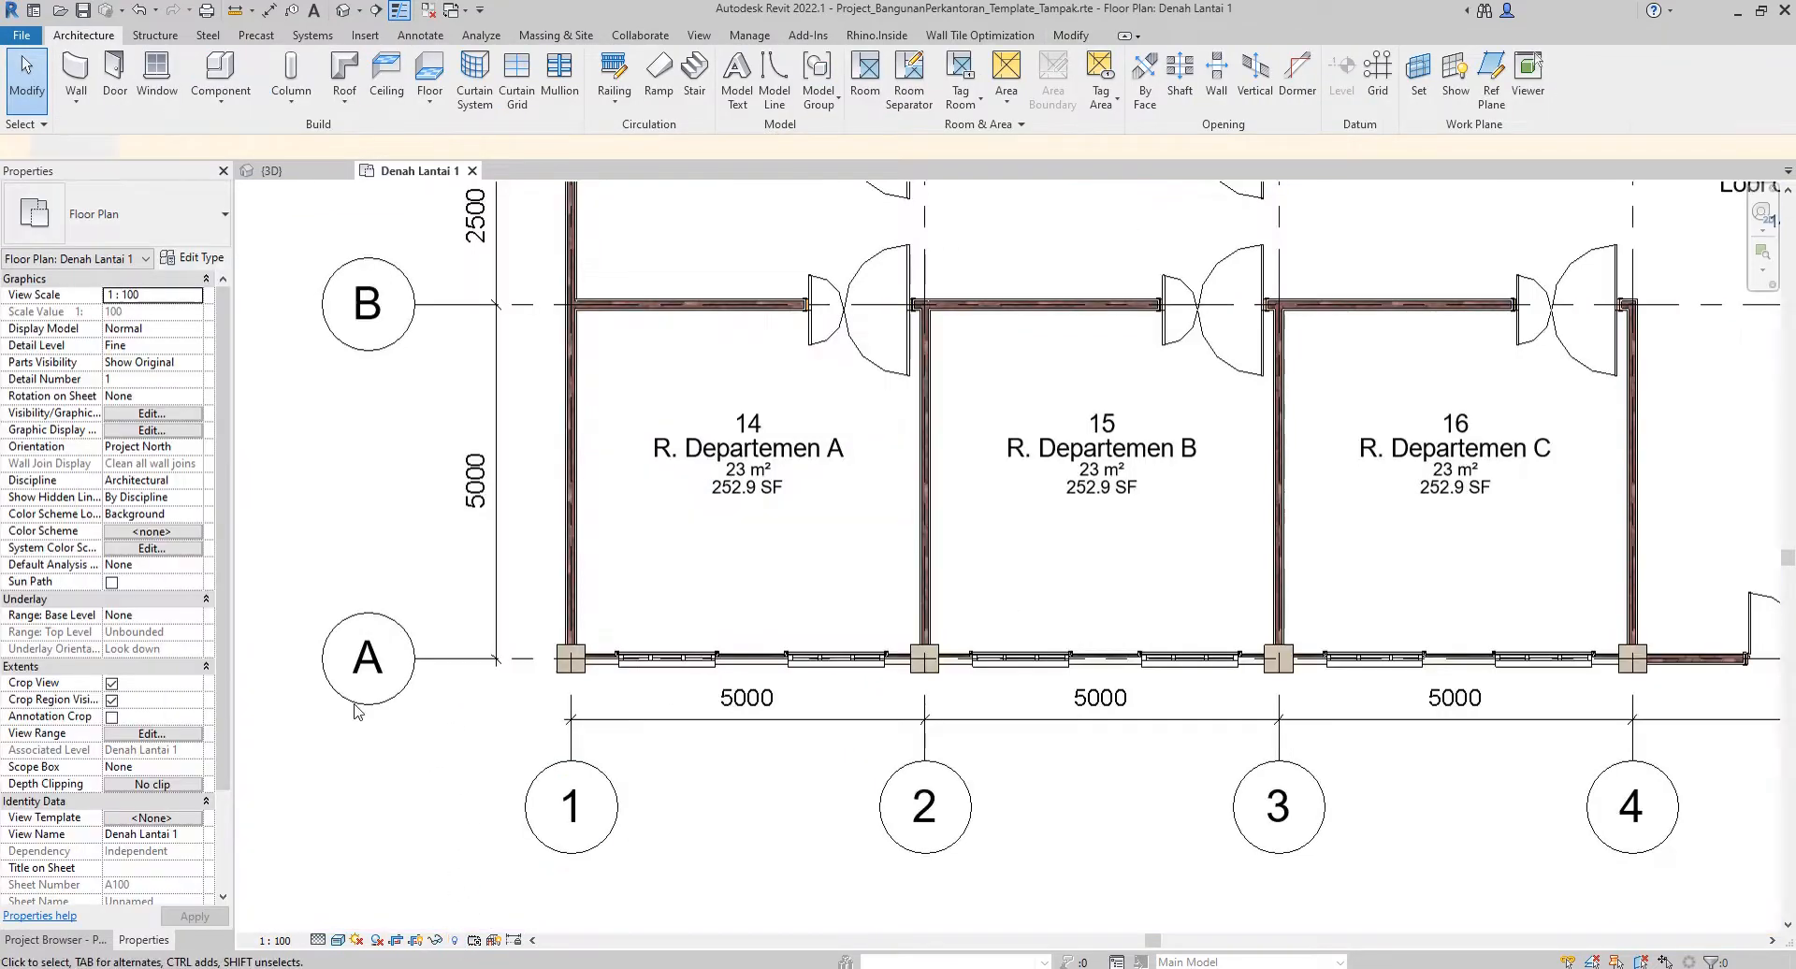
# Turn on the Floors model category in the Visibility/Graphic Overrides of Denah Lantai 1 and apply the change.
pyautogui.click(151, 413)
pyautogui.click(394, 499)
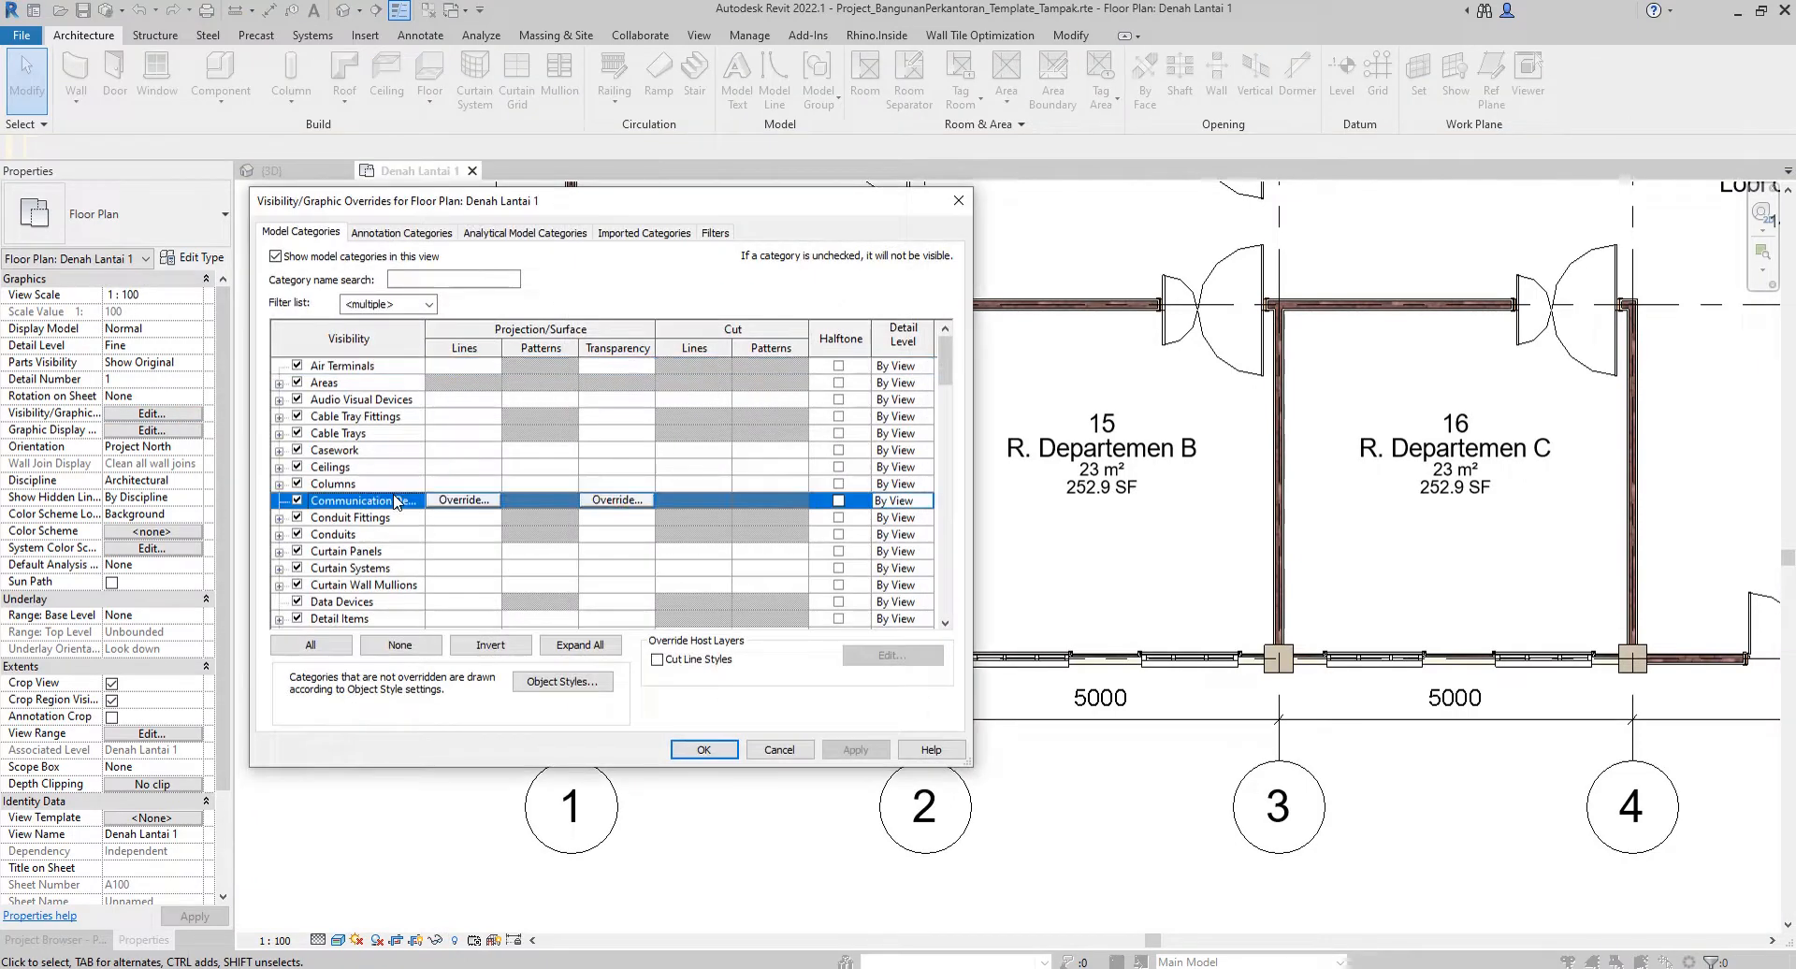
pyautogui.press('f')
pyautogui.scroll(-2, 394, 515)
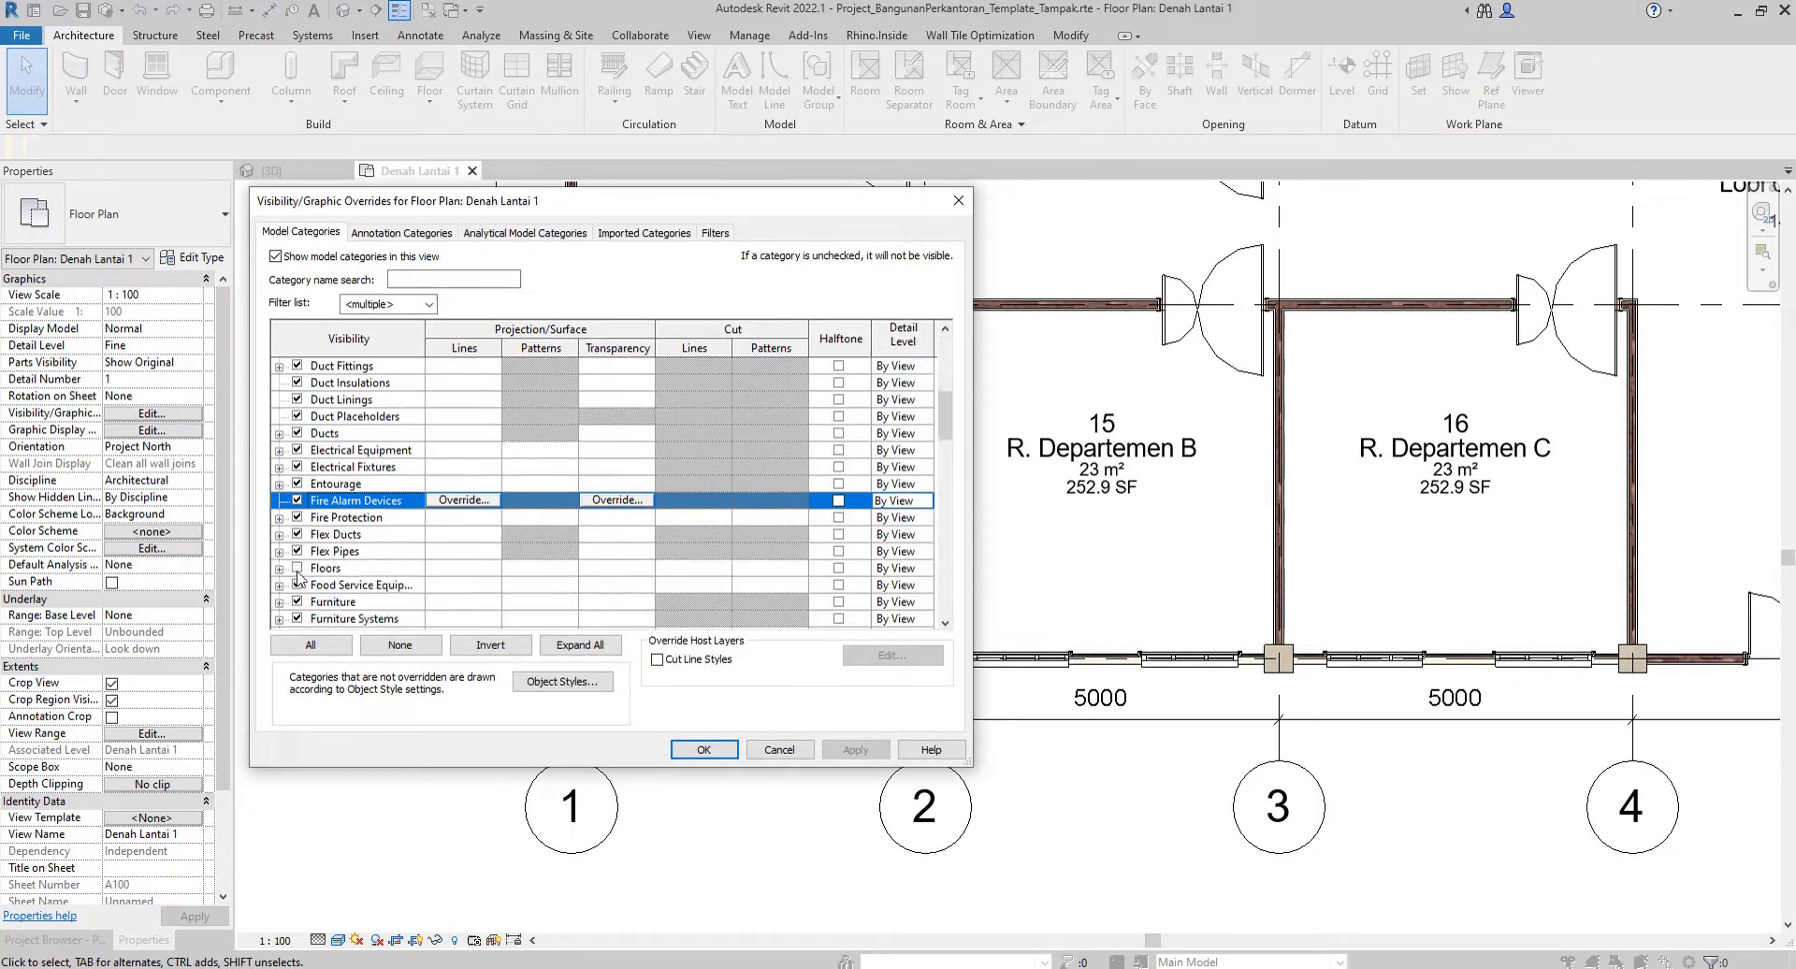
pyautogui.click(298, 568)
pyautogui.click(855, 749)
pyautogui.click(730, 749)
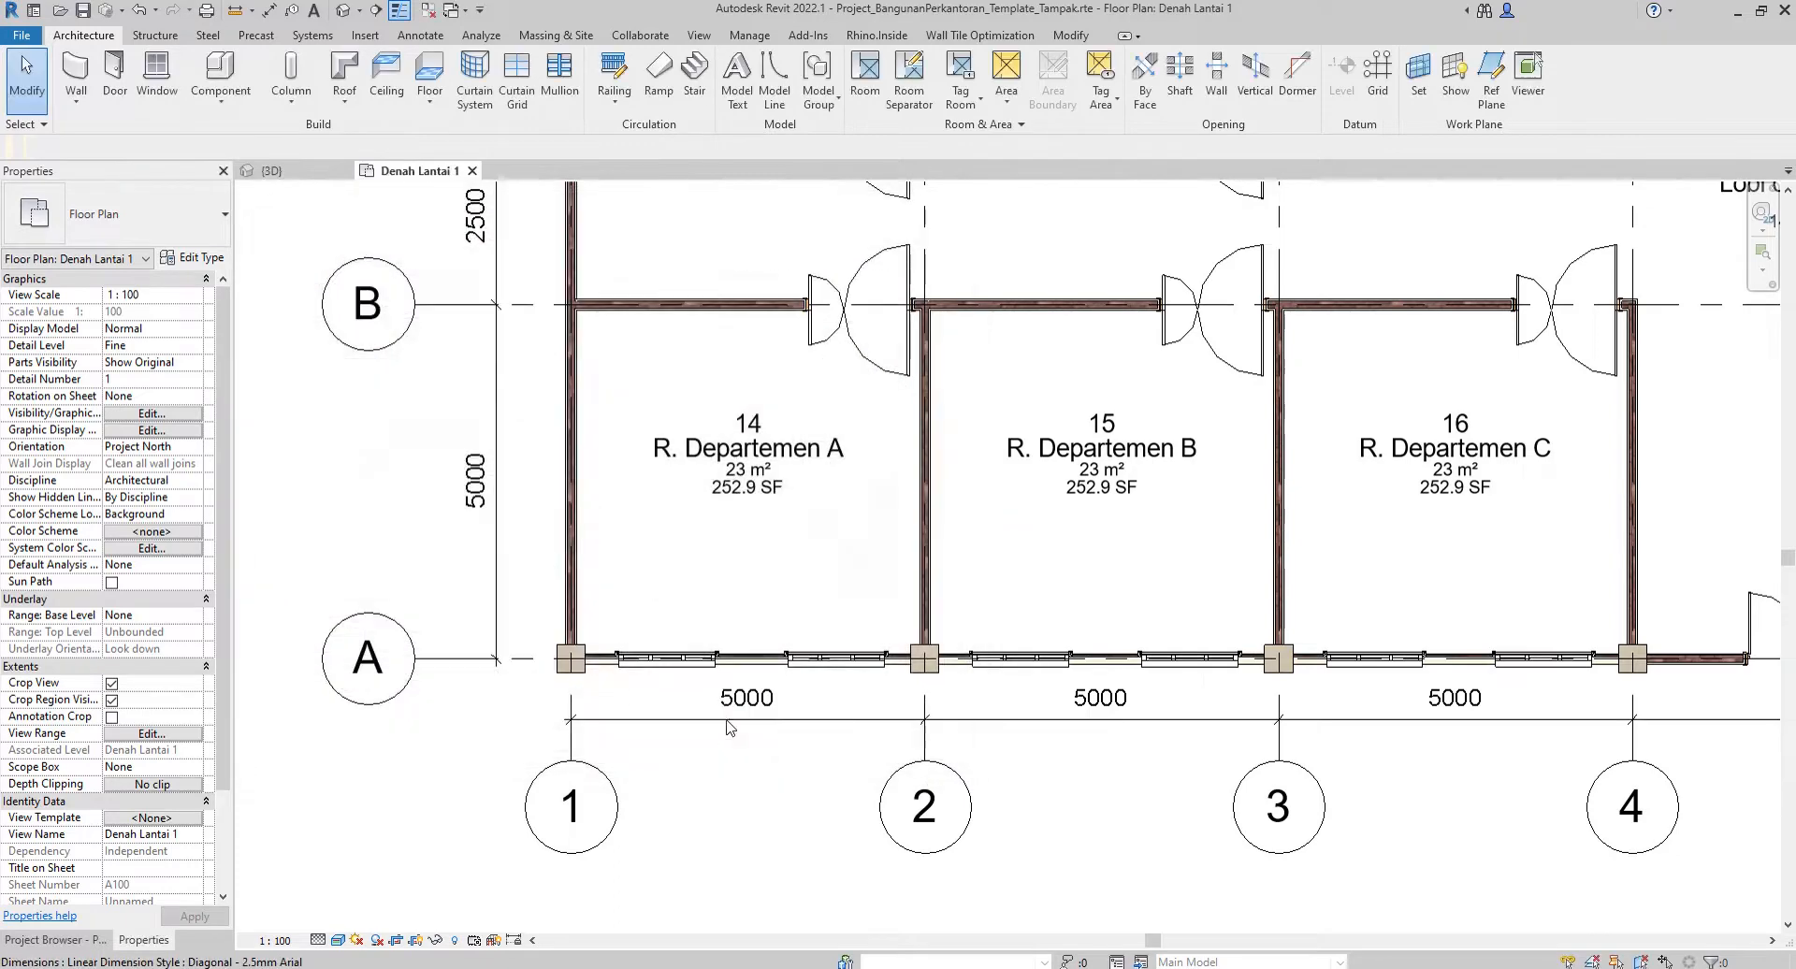
pyautogui.scroll(-1, 651, 580)
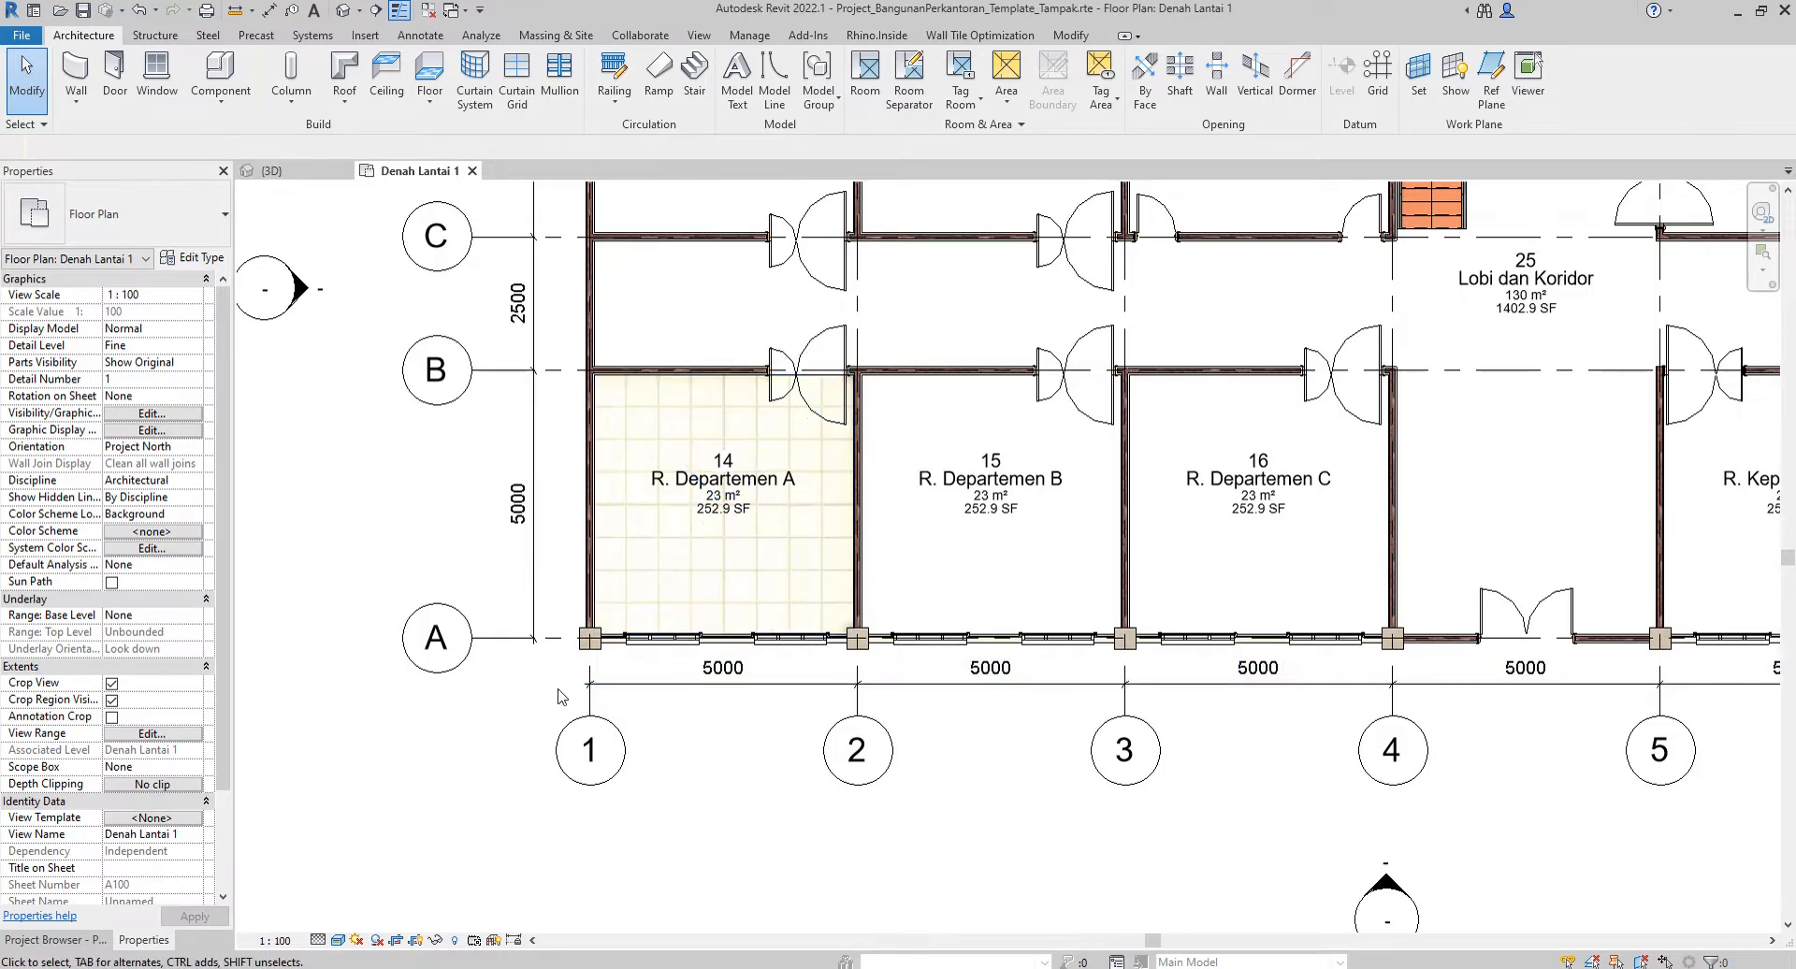
# Filter the selection to only the floor in R. Departemen A and array it linearly towards grid 8 as 7 ungrouped floors spaced 5000 mm.
pyautogui.moveTo(554, 688); pyautogui.dragTo(893, 330)
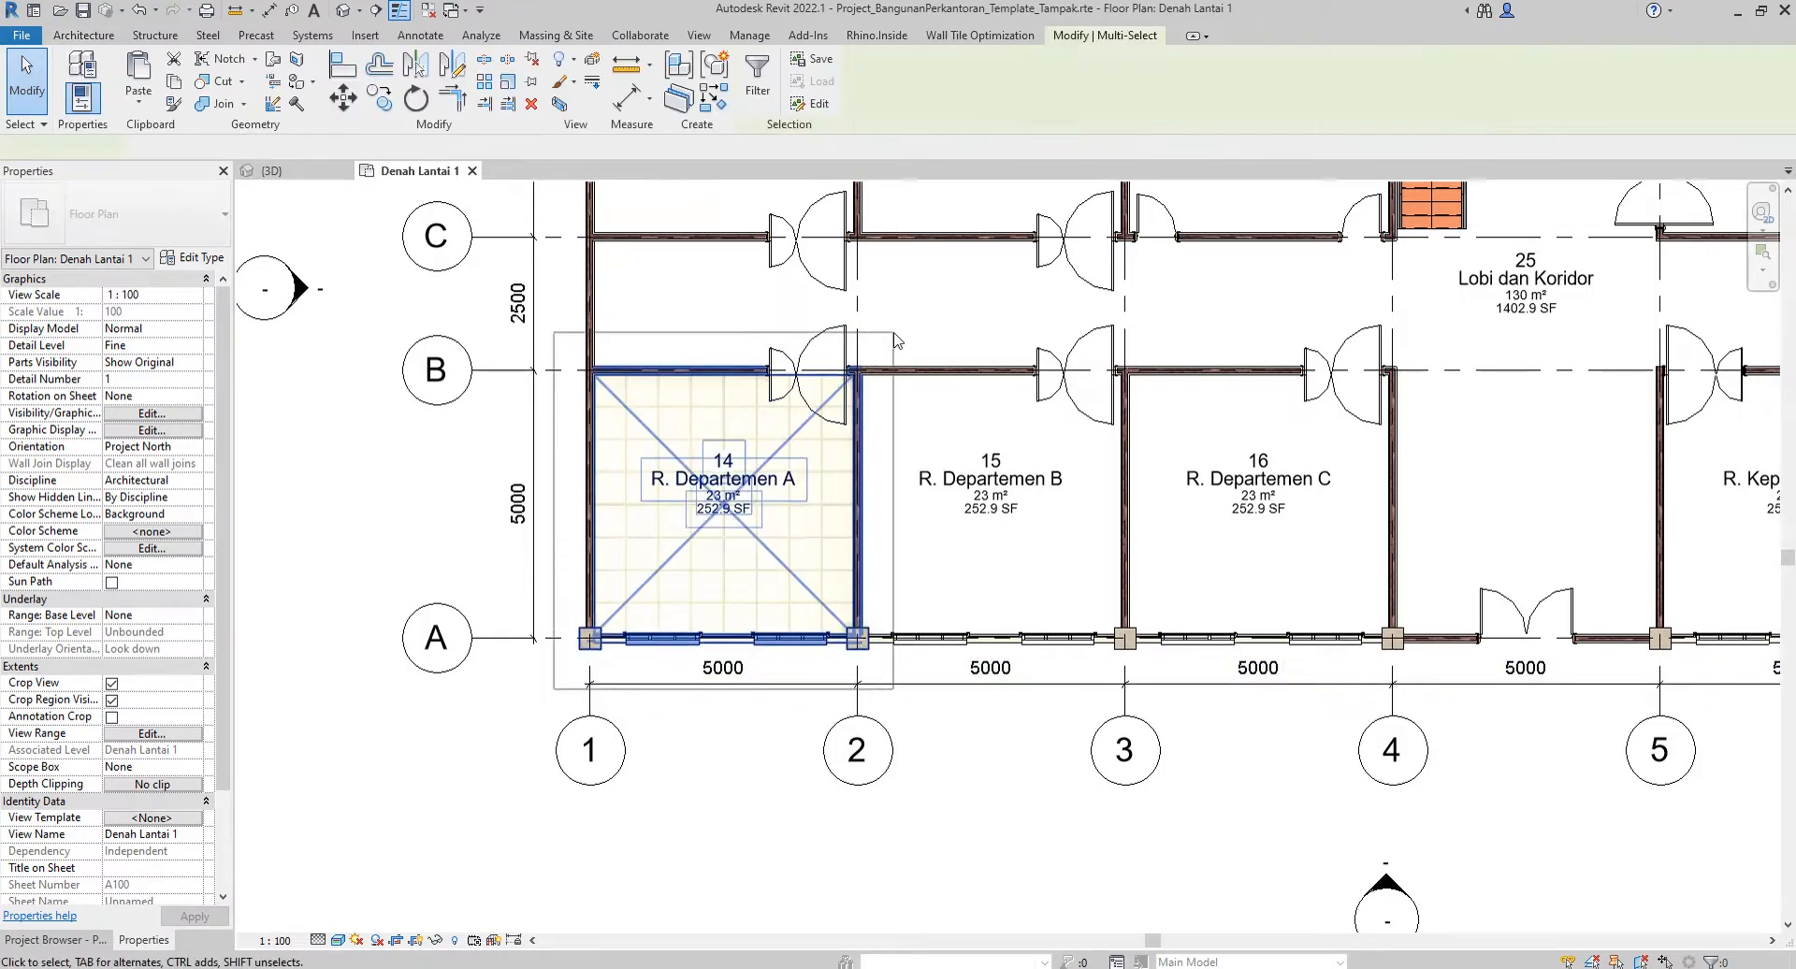
pyautogui.click(757, 77)
pyautogui.click(1262, 155)
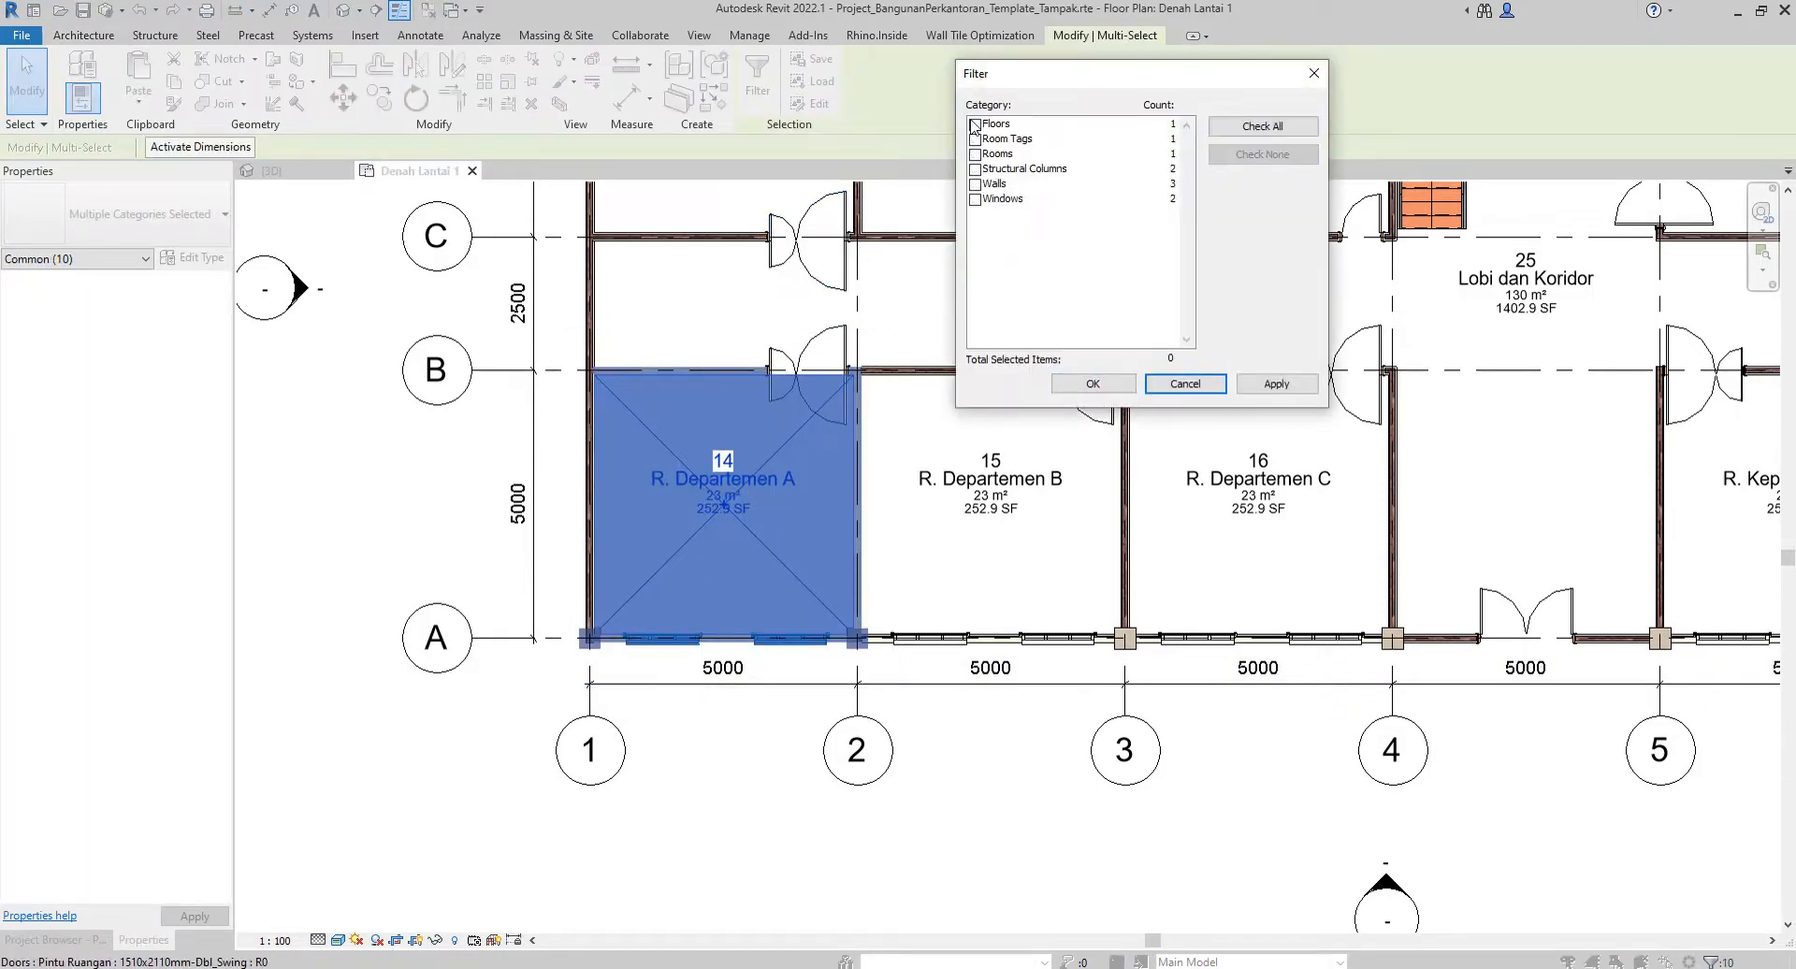
pyautogui.click(976, 125)
pyautogui.click(1262, 385)
pyautogui.click(1092, 384)
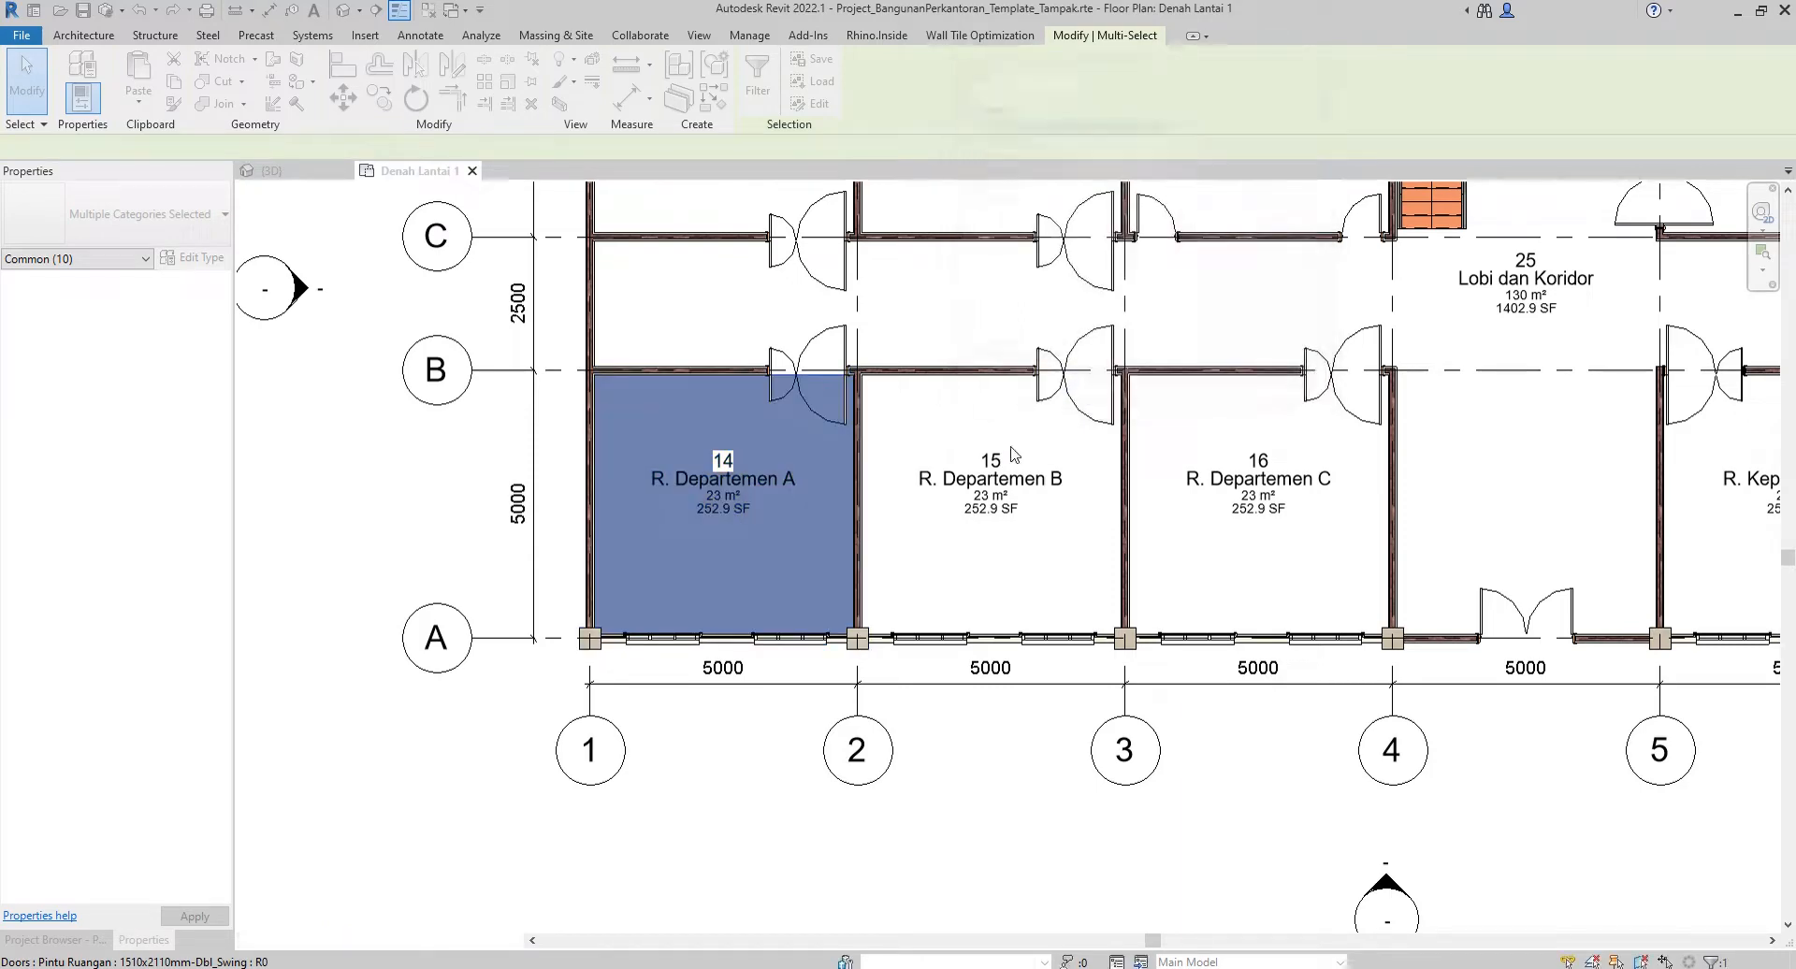
pyautogui.scroll(-2, 1029, 487)
pyautogui.moveTo(1087, 543); pyautogui.dragTo(670, 705, button='middle')
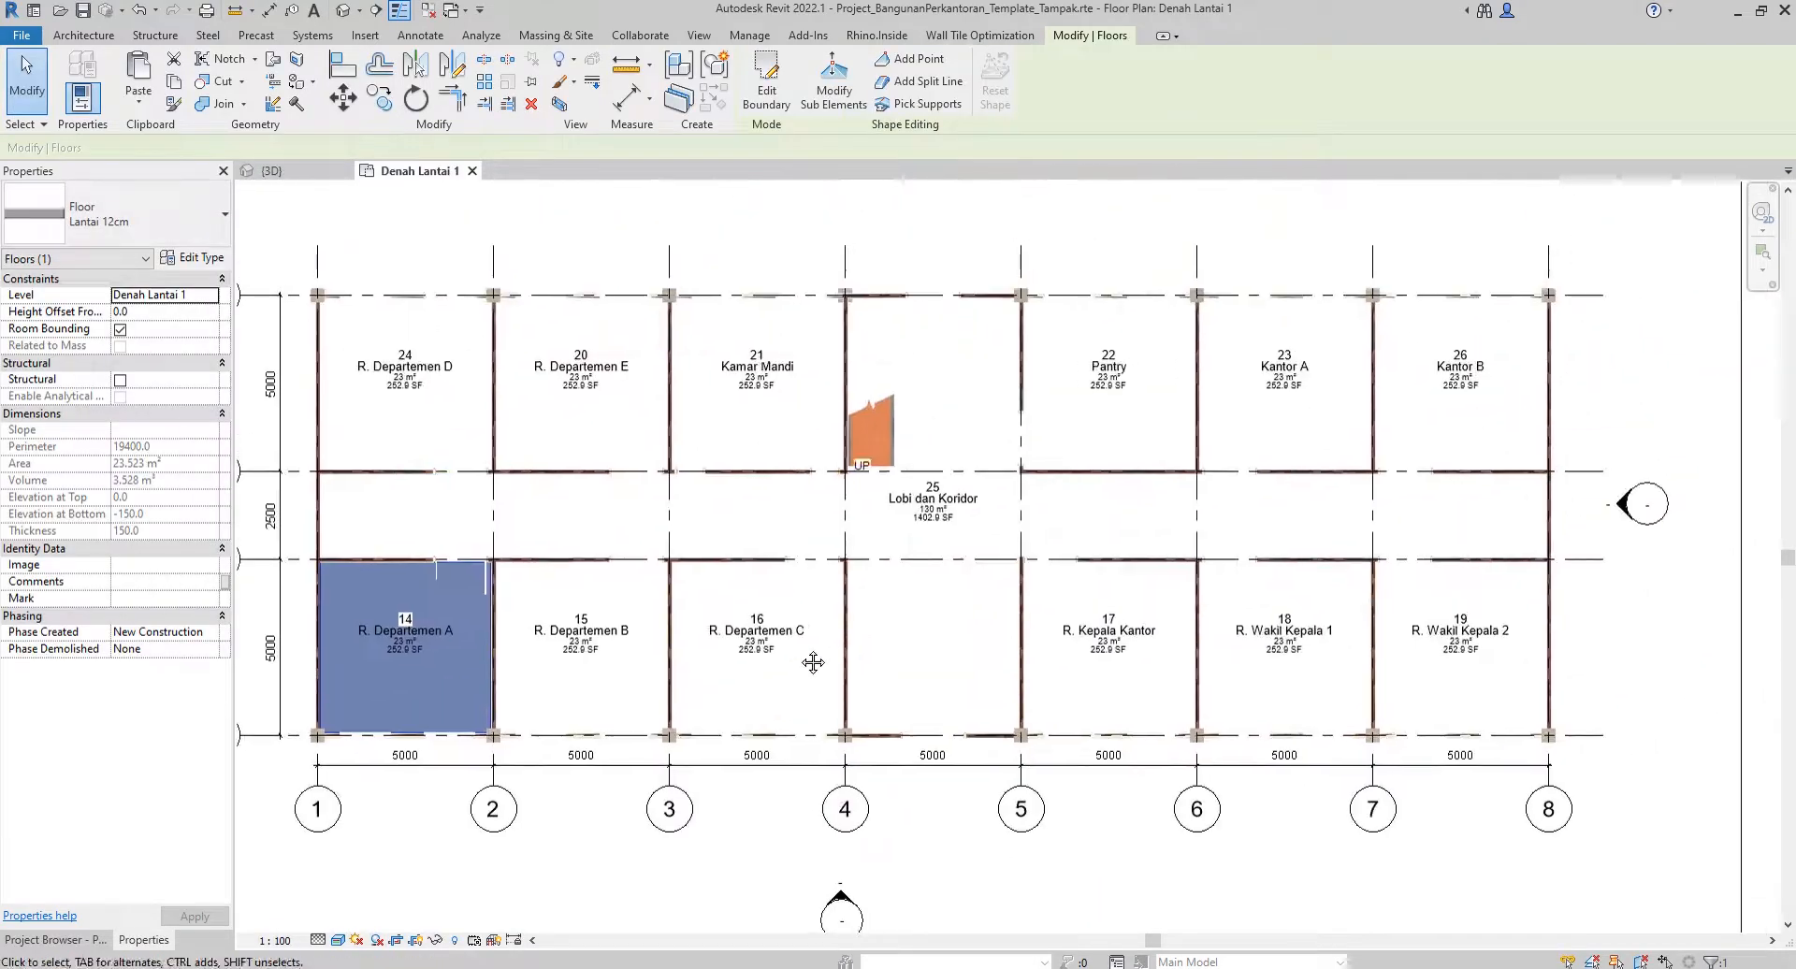
pyautogui.click(484, 81)
pyautogui.click(409, 864)
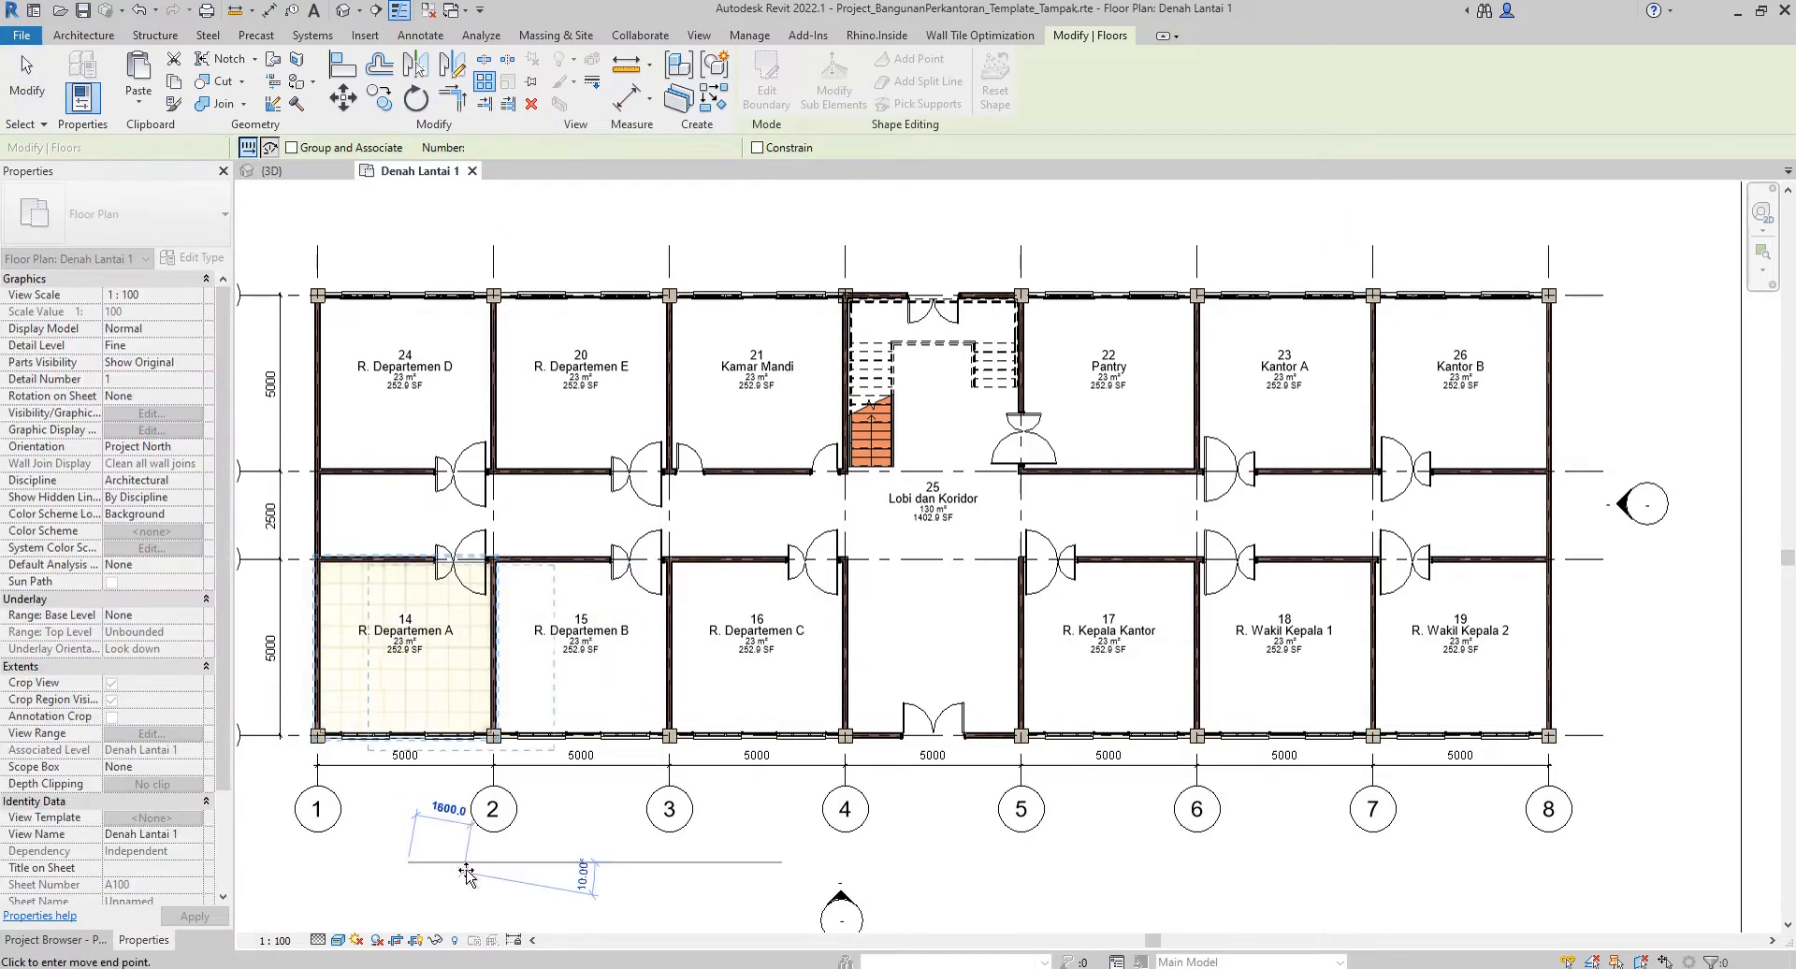
pyautogui.write('5000')
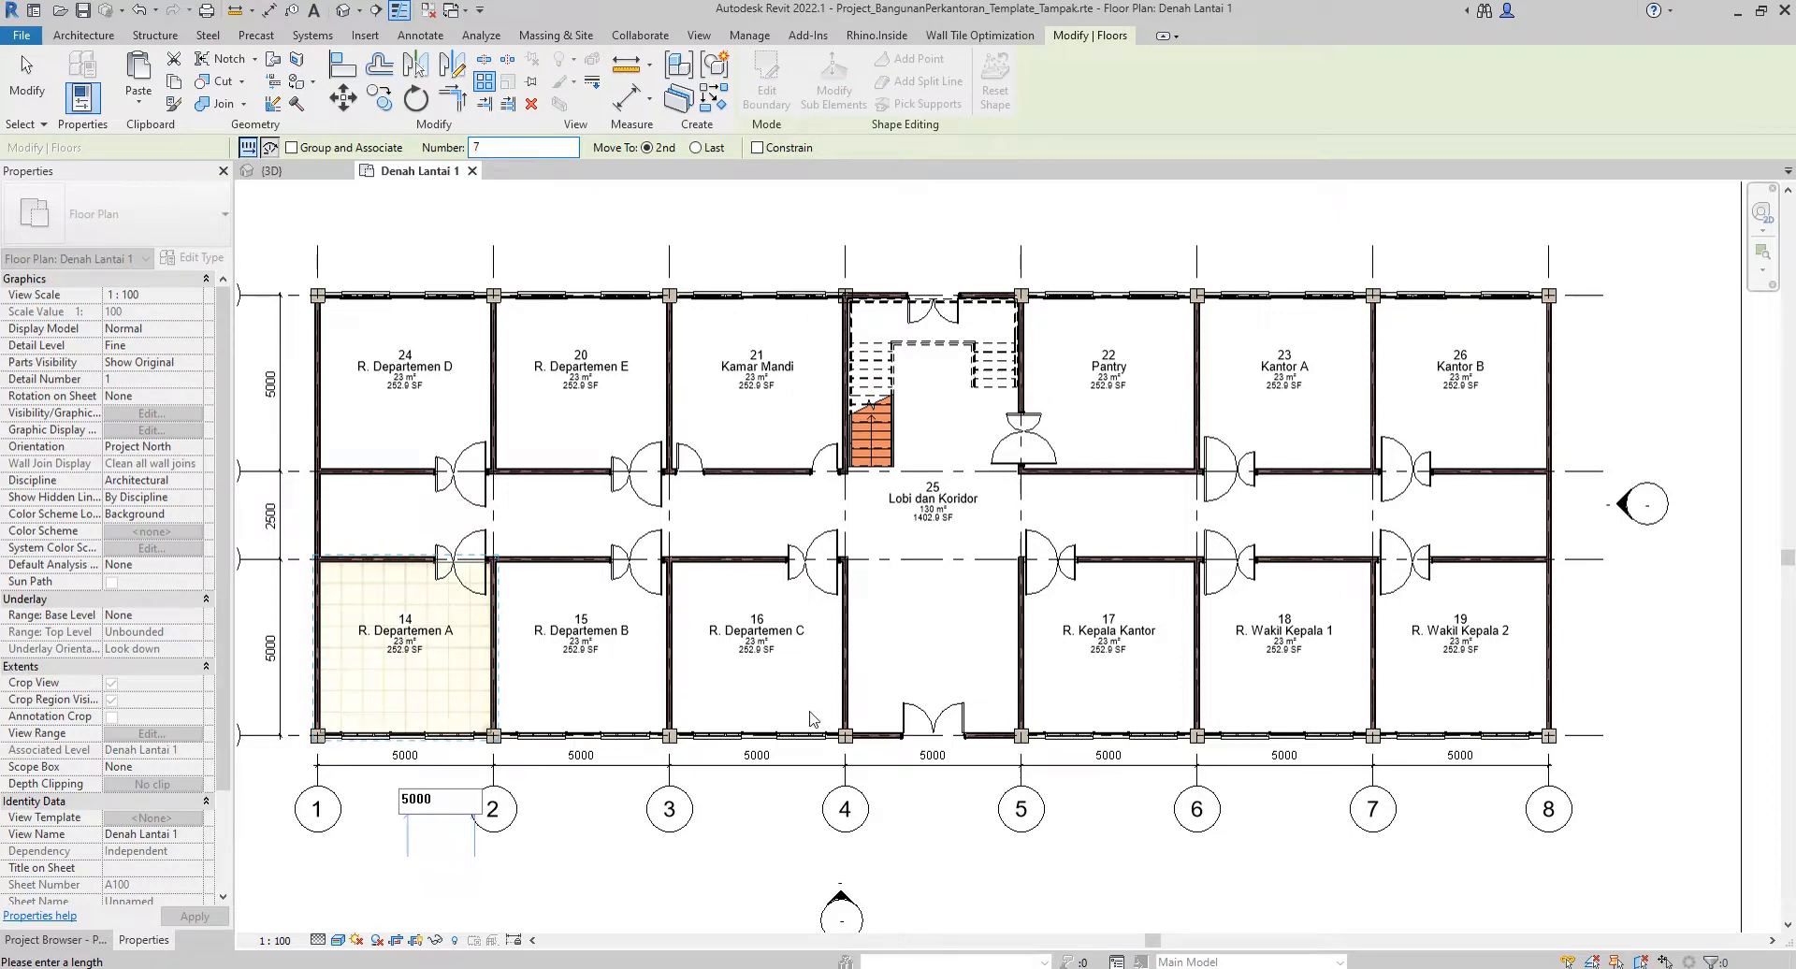
pyautogui.press('Return')
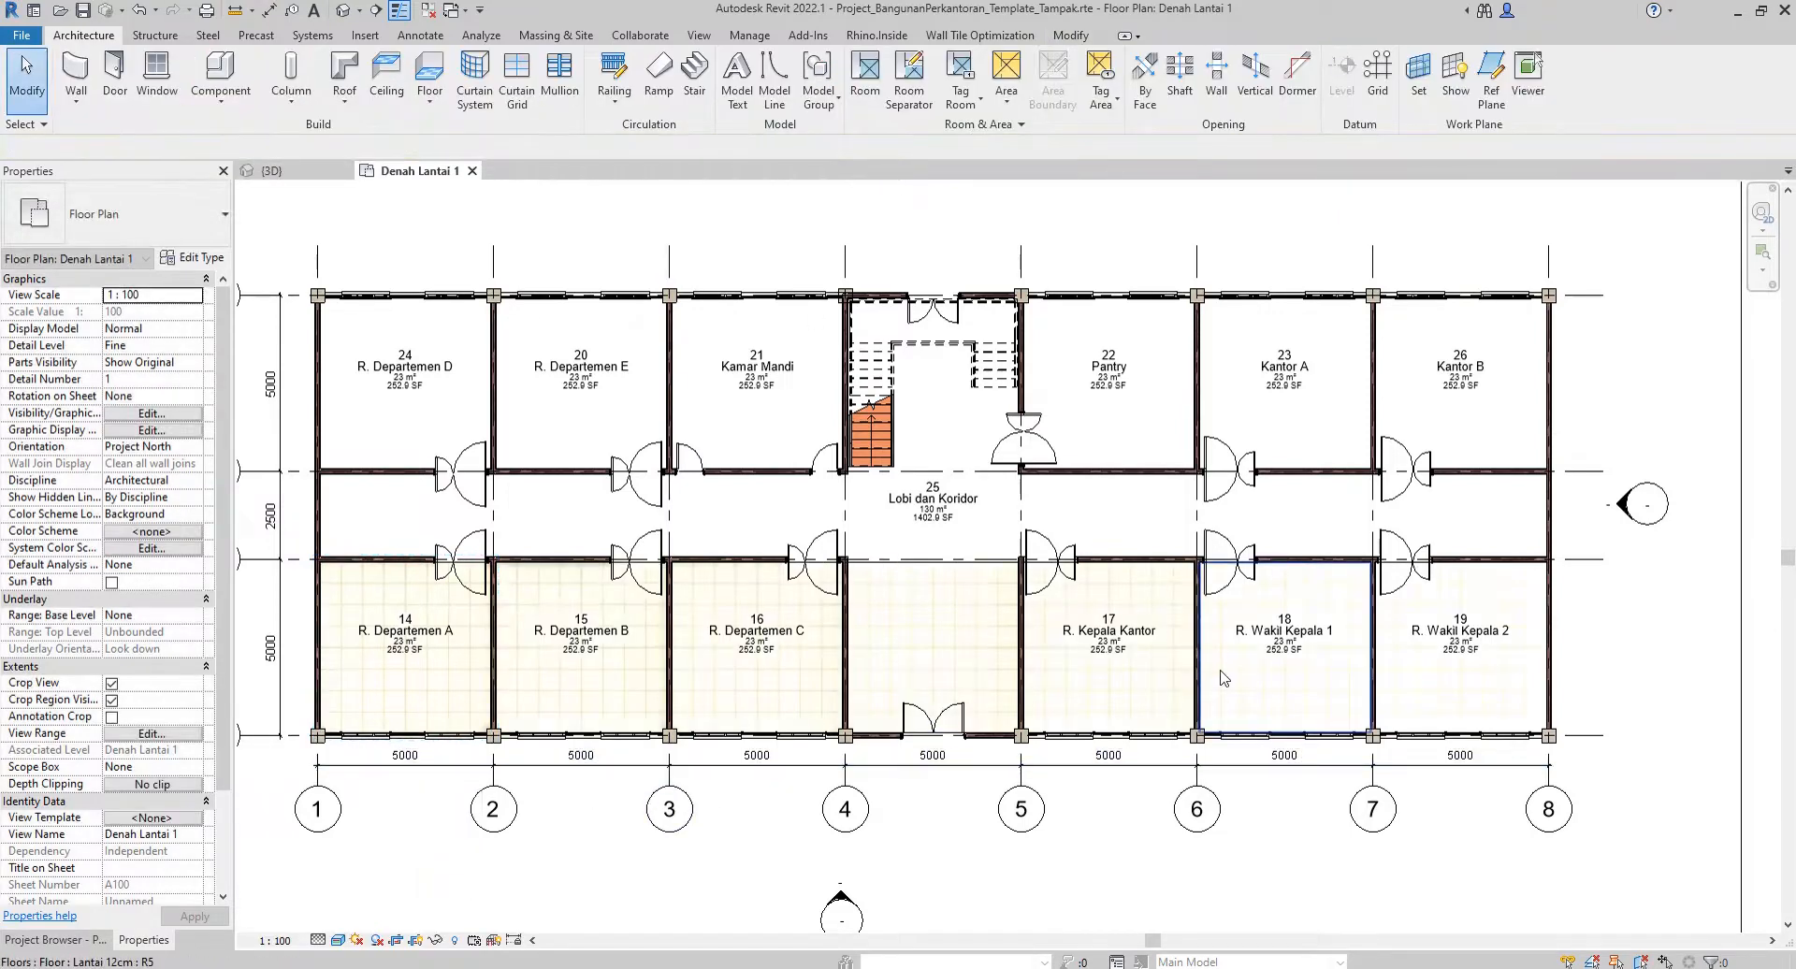
# Filter the selection to the seven floors between grids A and B and copy them from grid A up to grid C.
pyautogui.scroll(2, 1339, 681)
pyautogui.scroll(-3, 1336, 680)
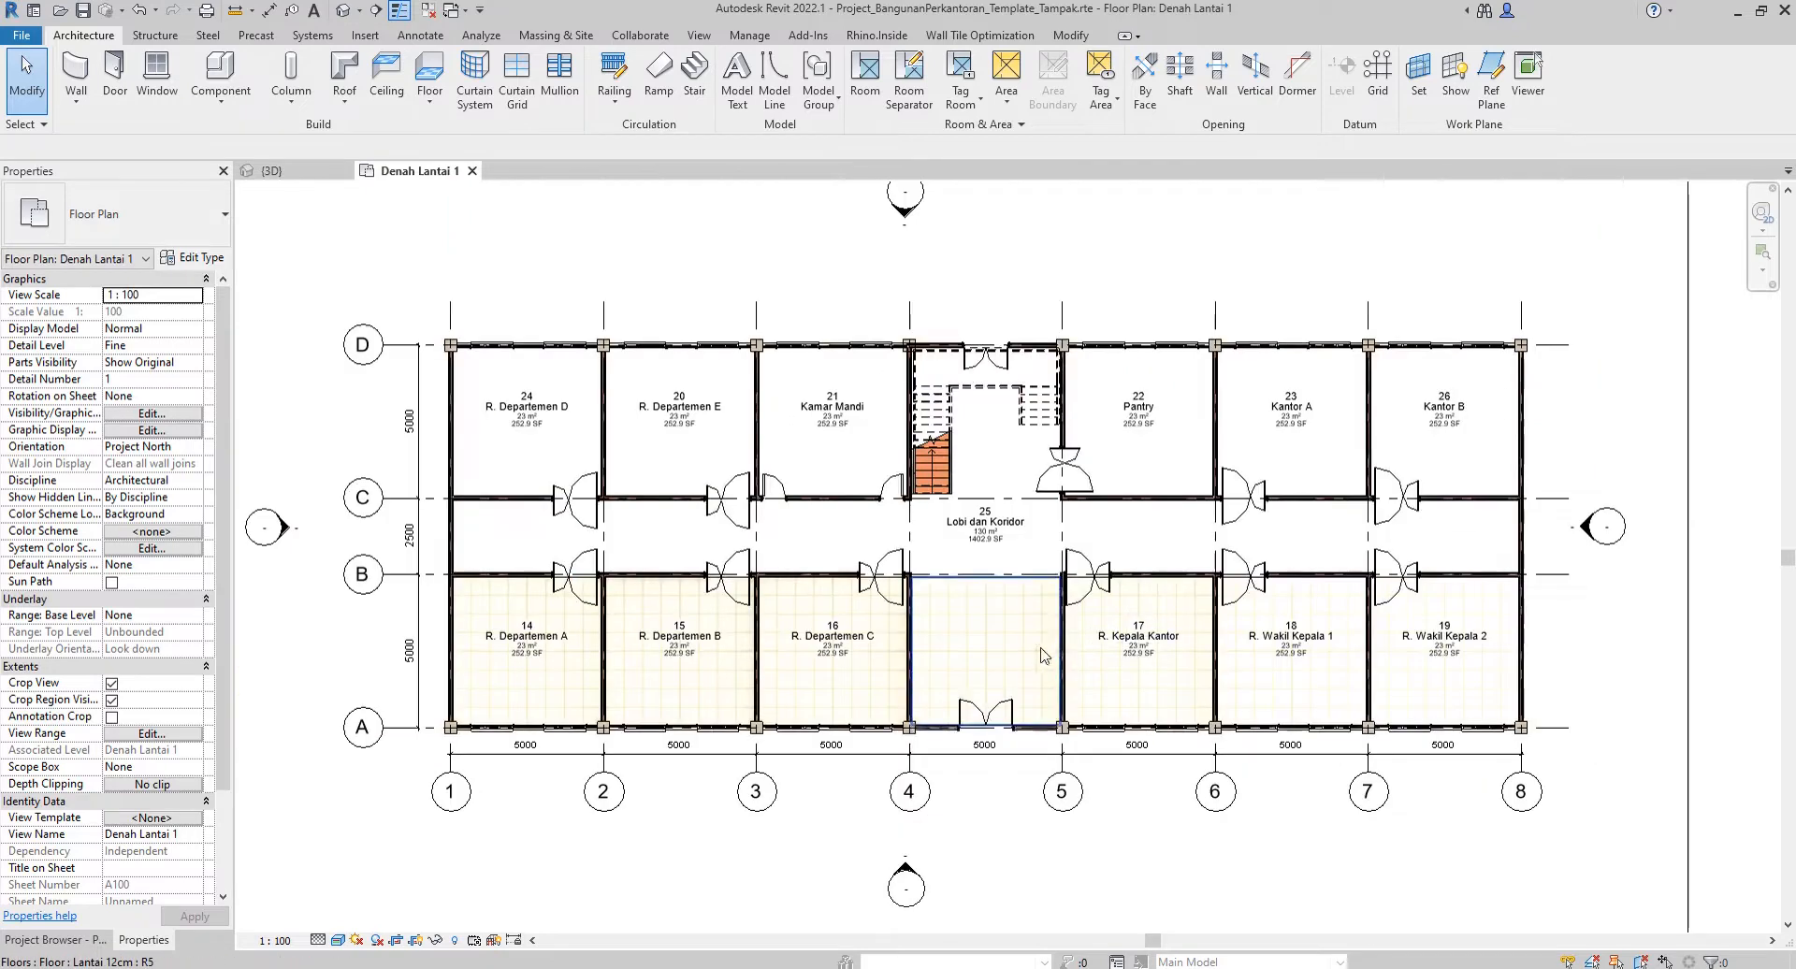
pyautogui.moveTo(1574, 778); pyautogui.dragTo(470, 587)
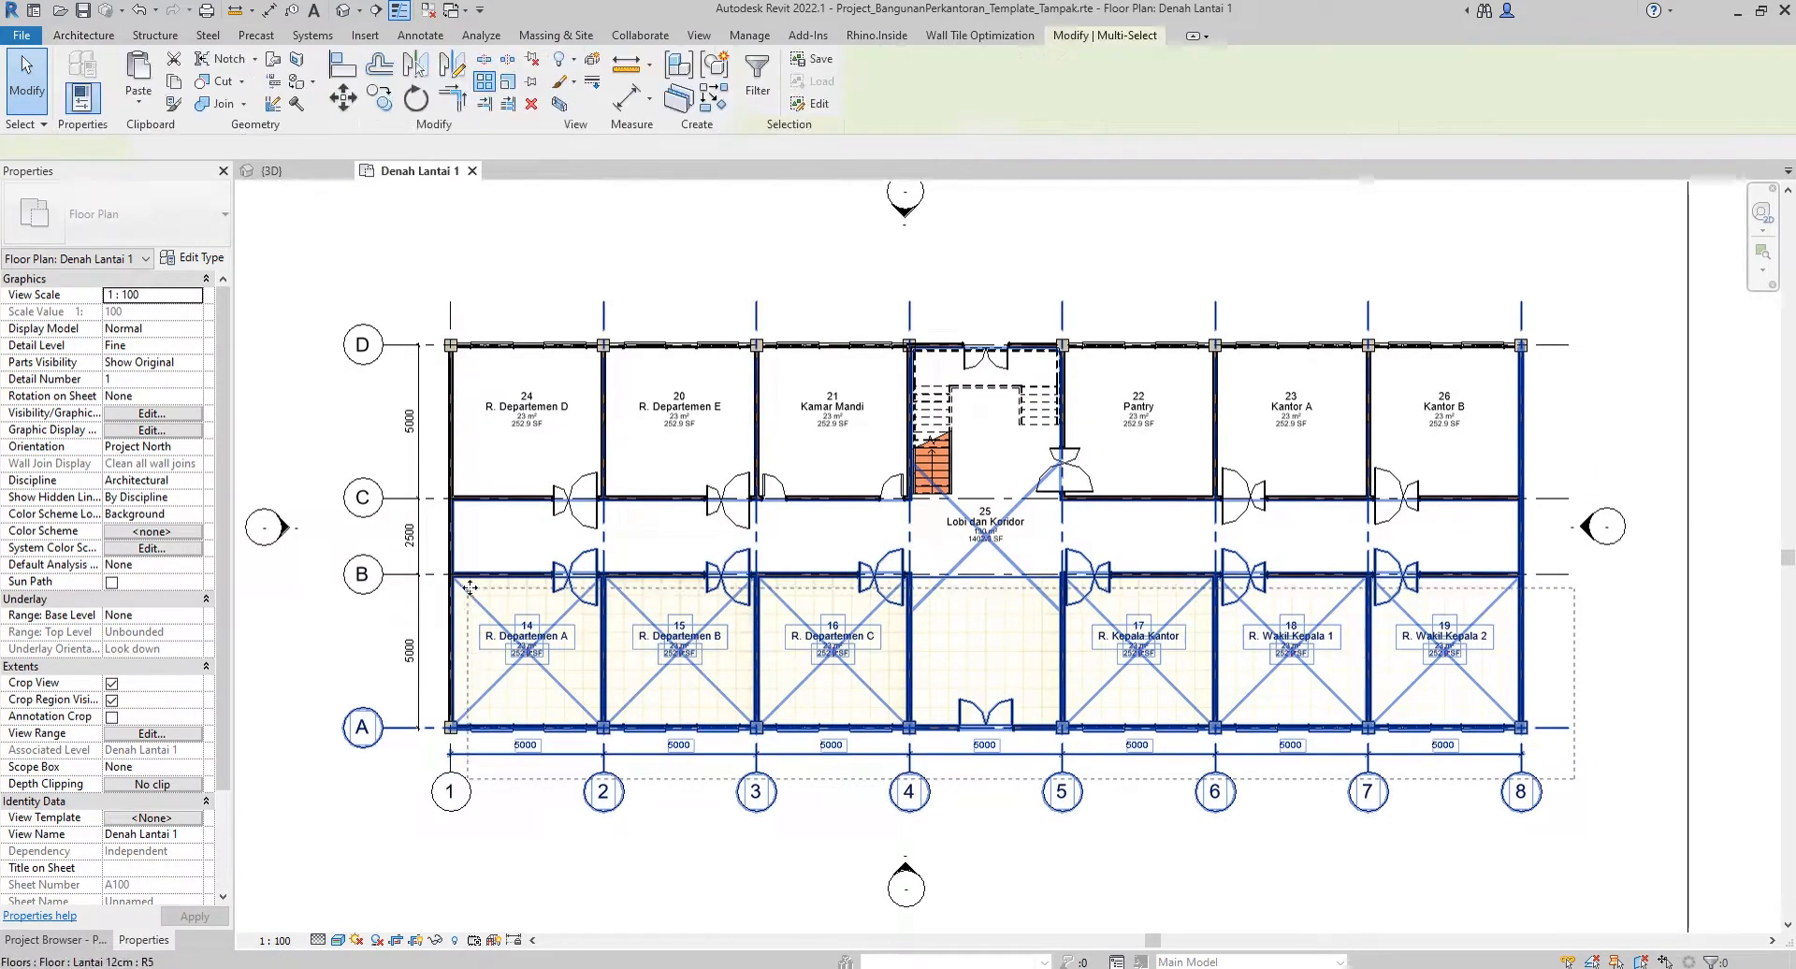
pyautogui.click(757, 75)
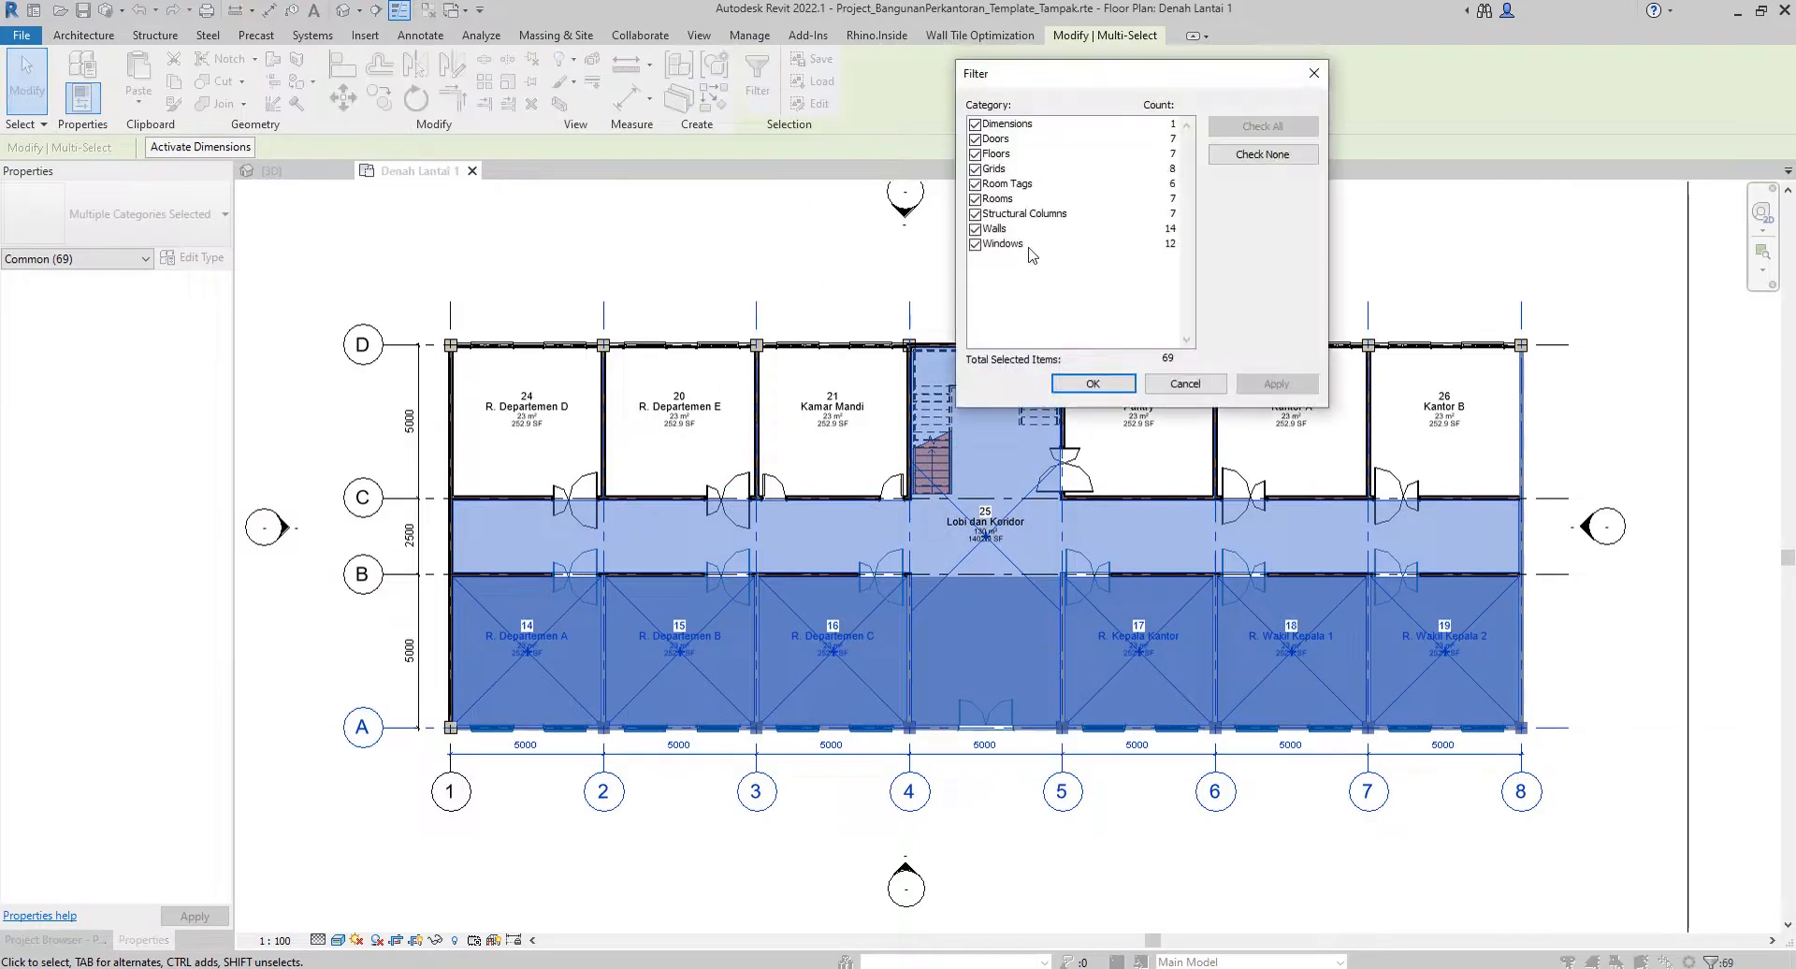
pyautogui.click(1262, 155)
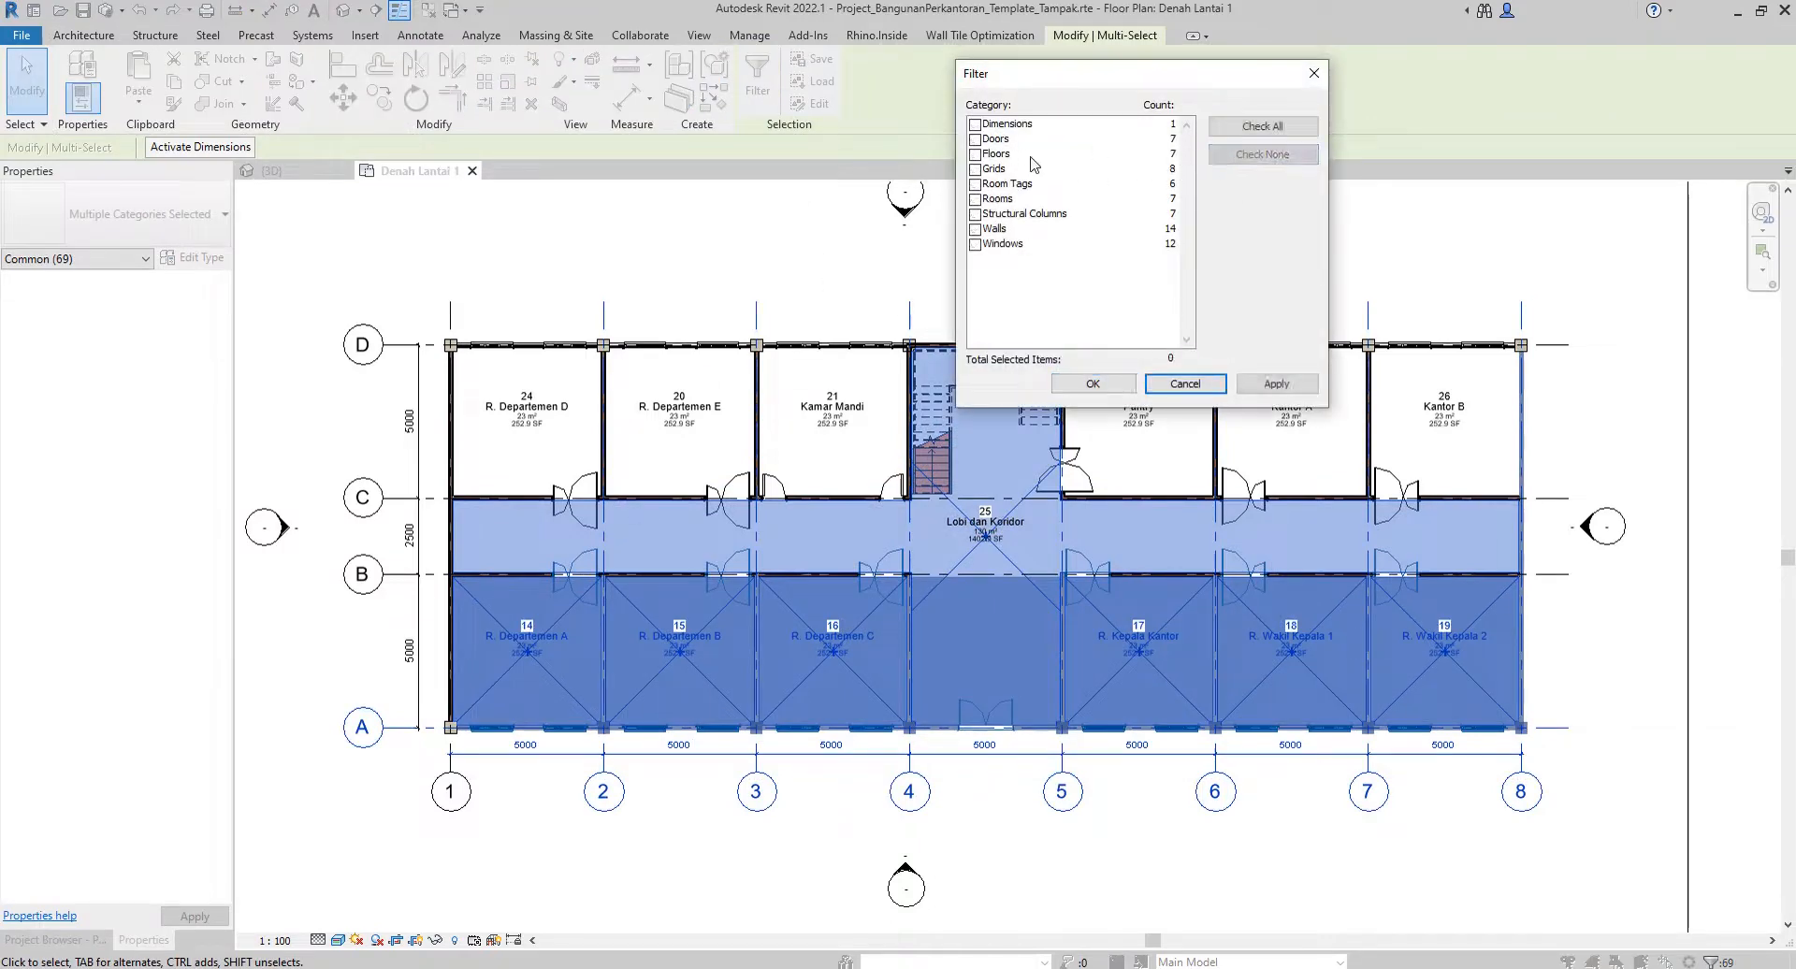
pyautogui.click(975, 153)
pyautogui.click(1277, 383)
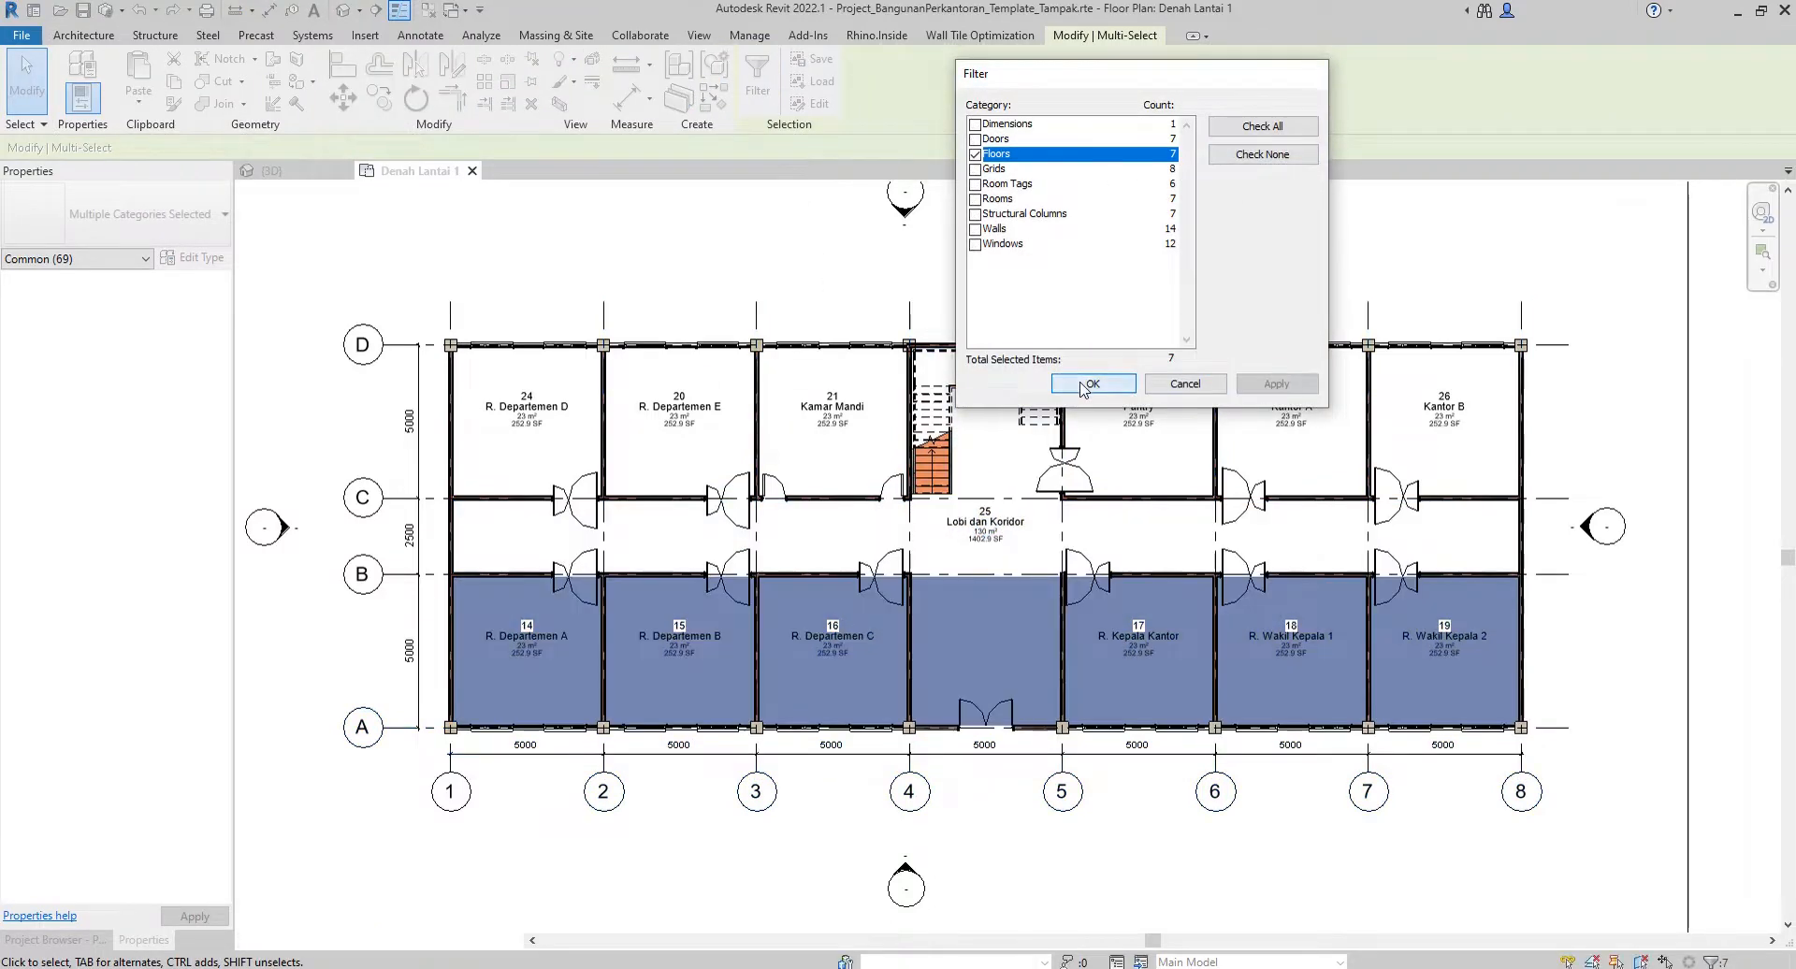
pyautogui.click(1085, 384)
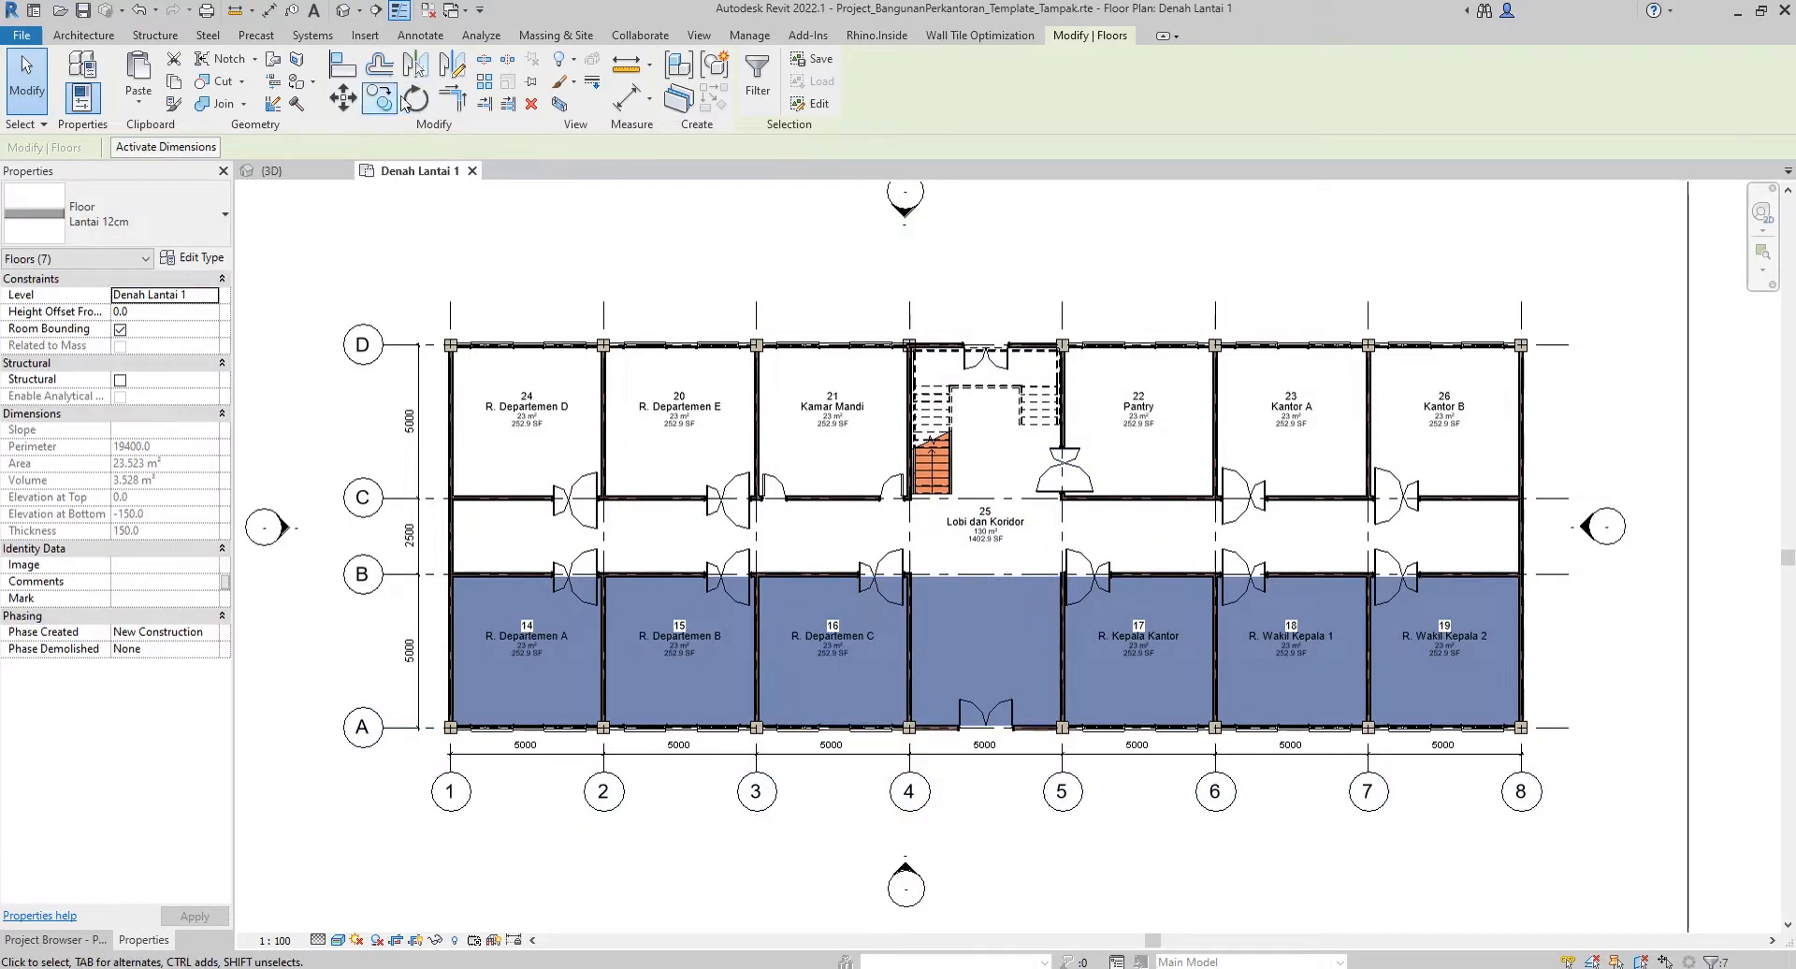
pyautogui.scroll(2, 429, 706)
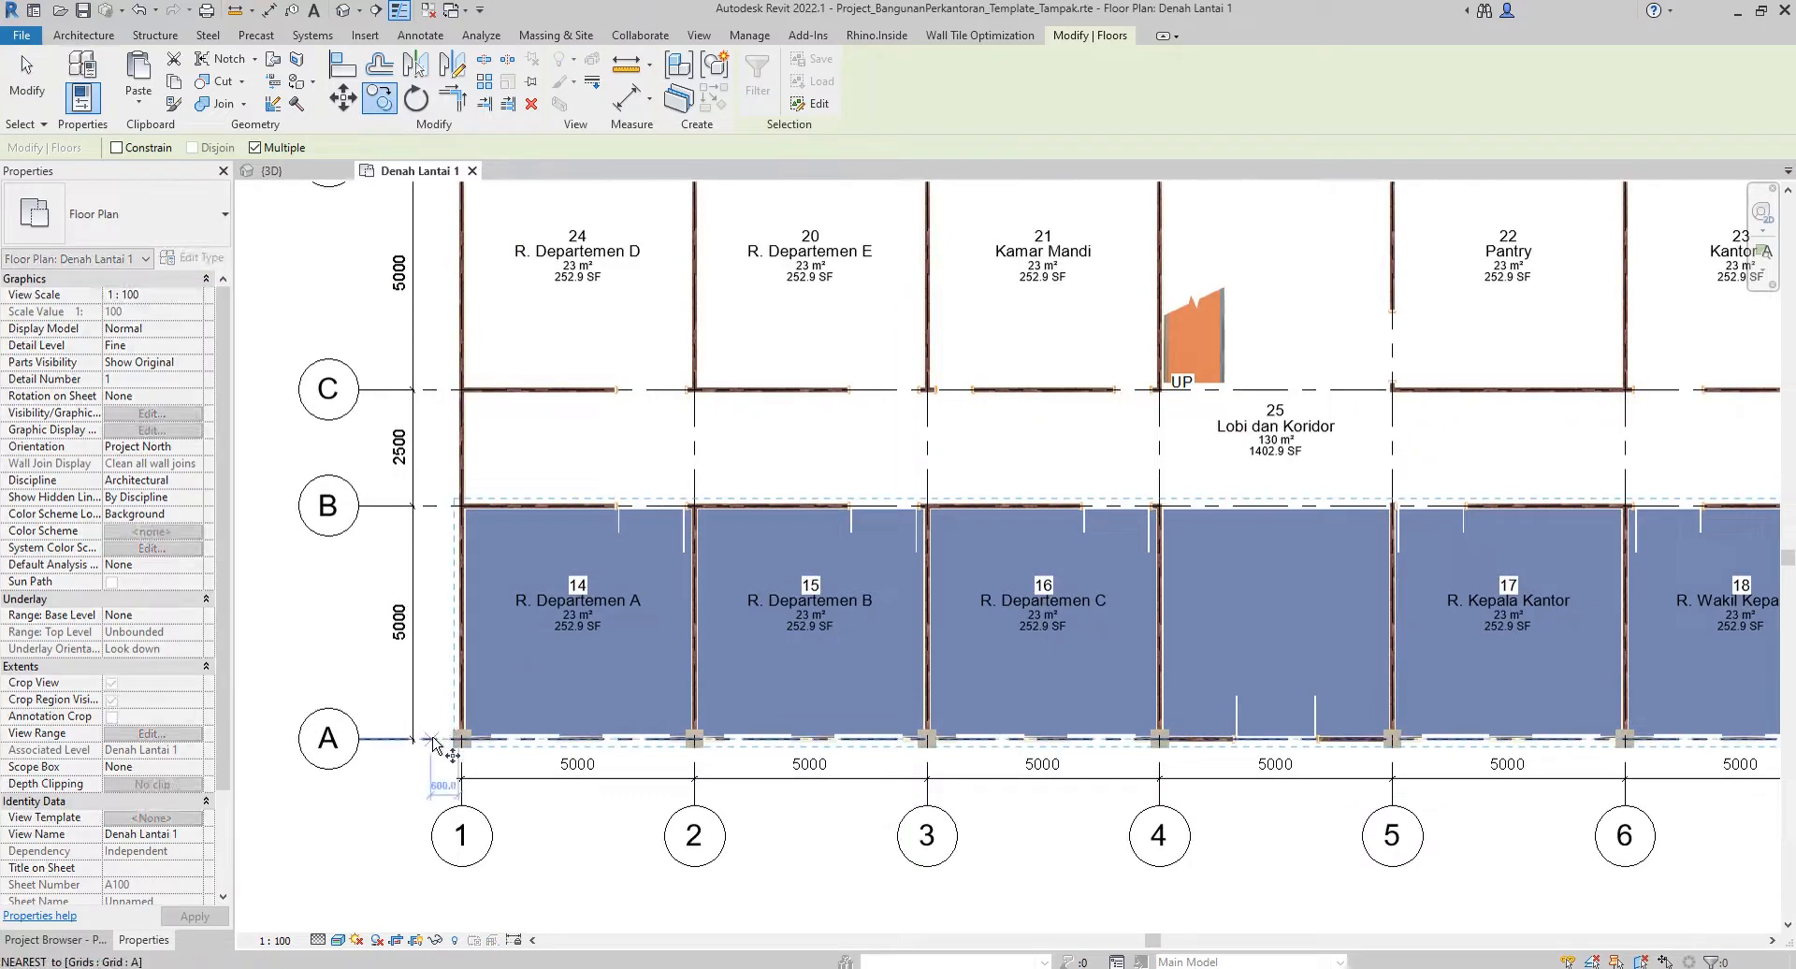
pyautogui.click(430, 739)
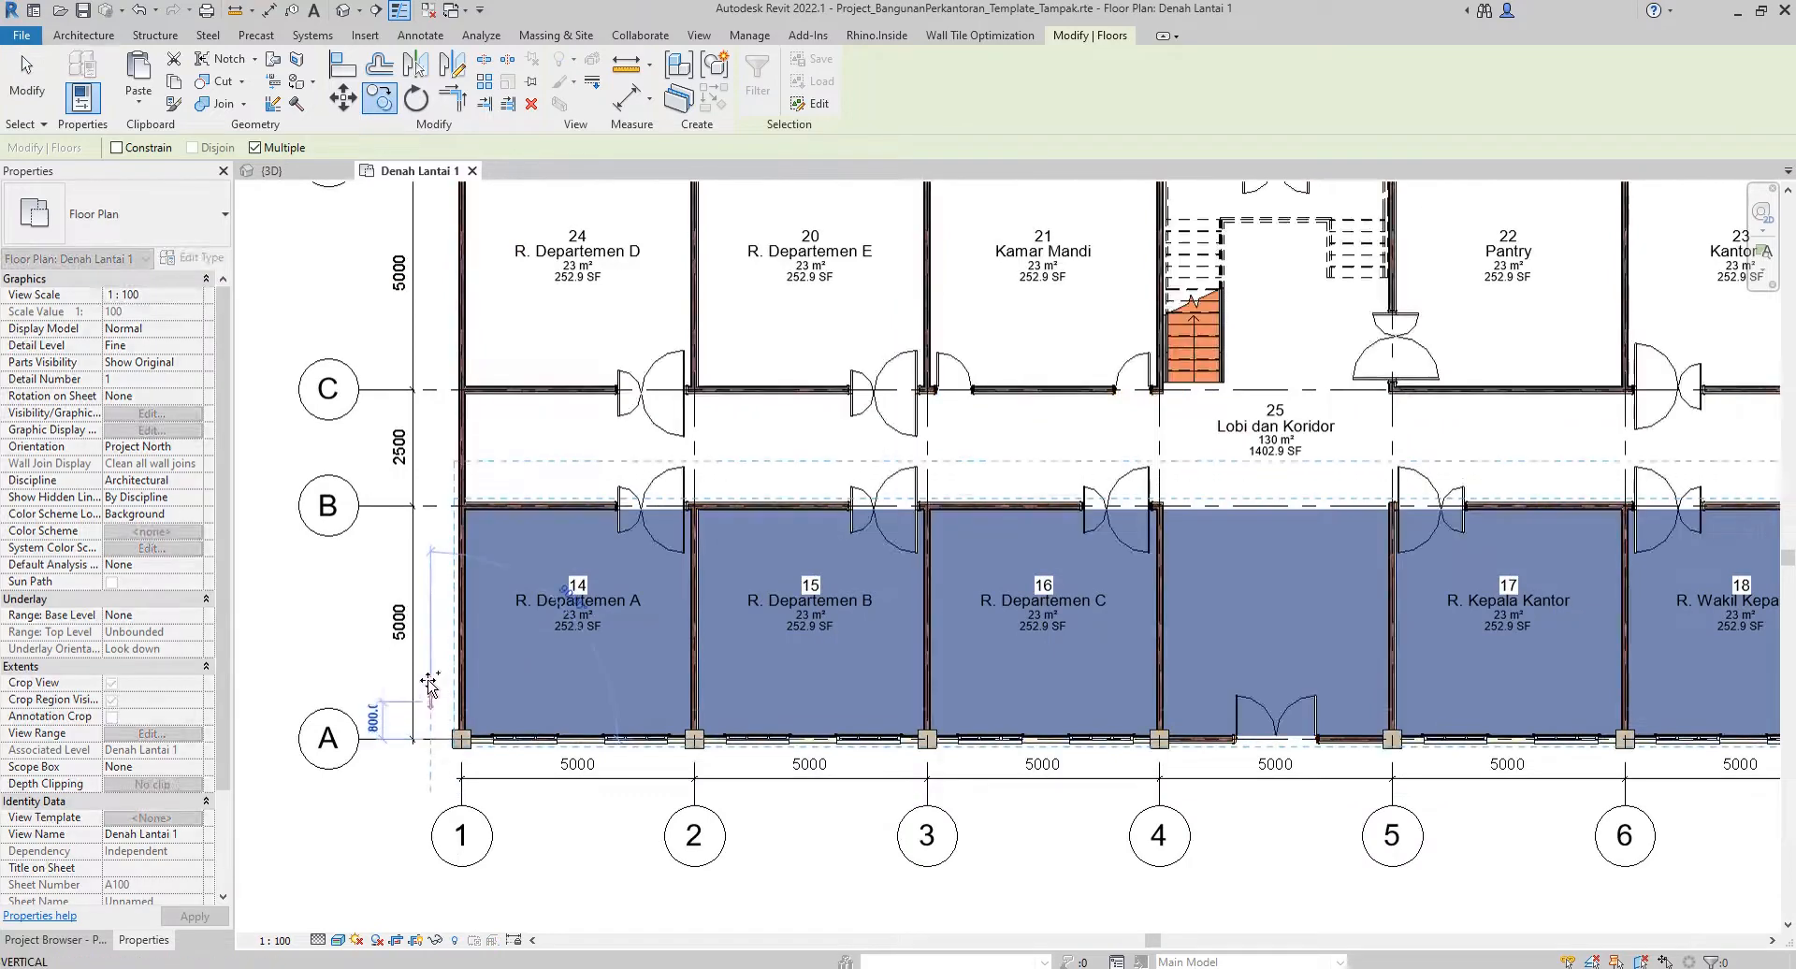
pyautogui.click(432, 393)
pyautogui.scroll(-1, 432, 393)
pyautogui.press('Escape')
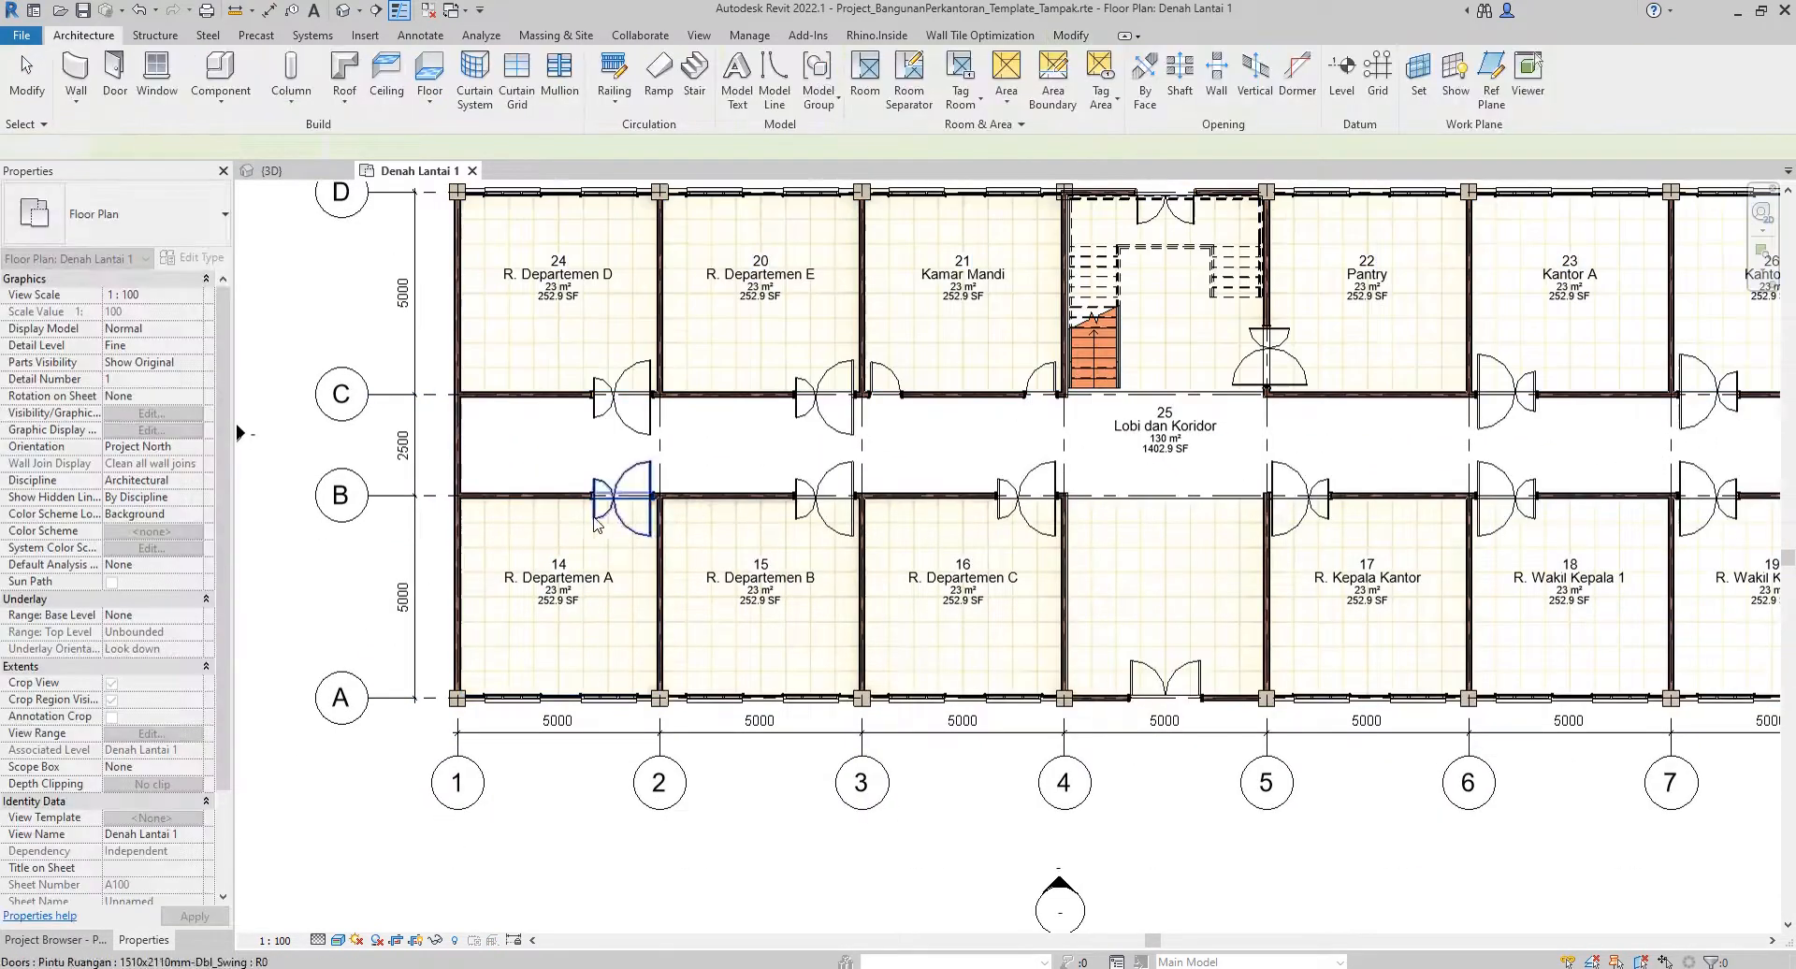
# Delete the copied floor in the stair bay between grids 4 and 5 and grids C and D.
pyautogui.scroll(2, 1169, 419)
pyautogui.click(1140, 394)
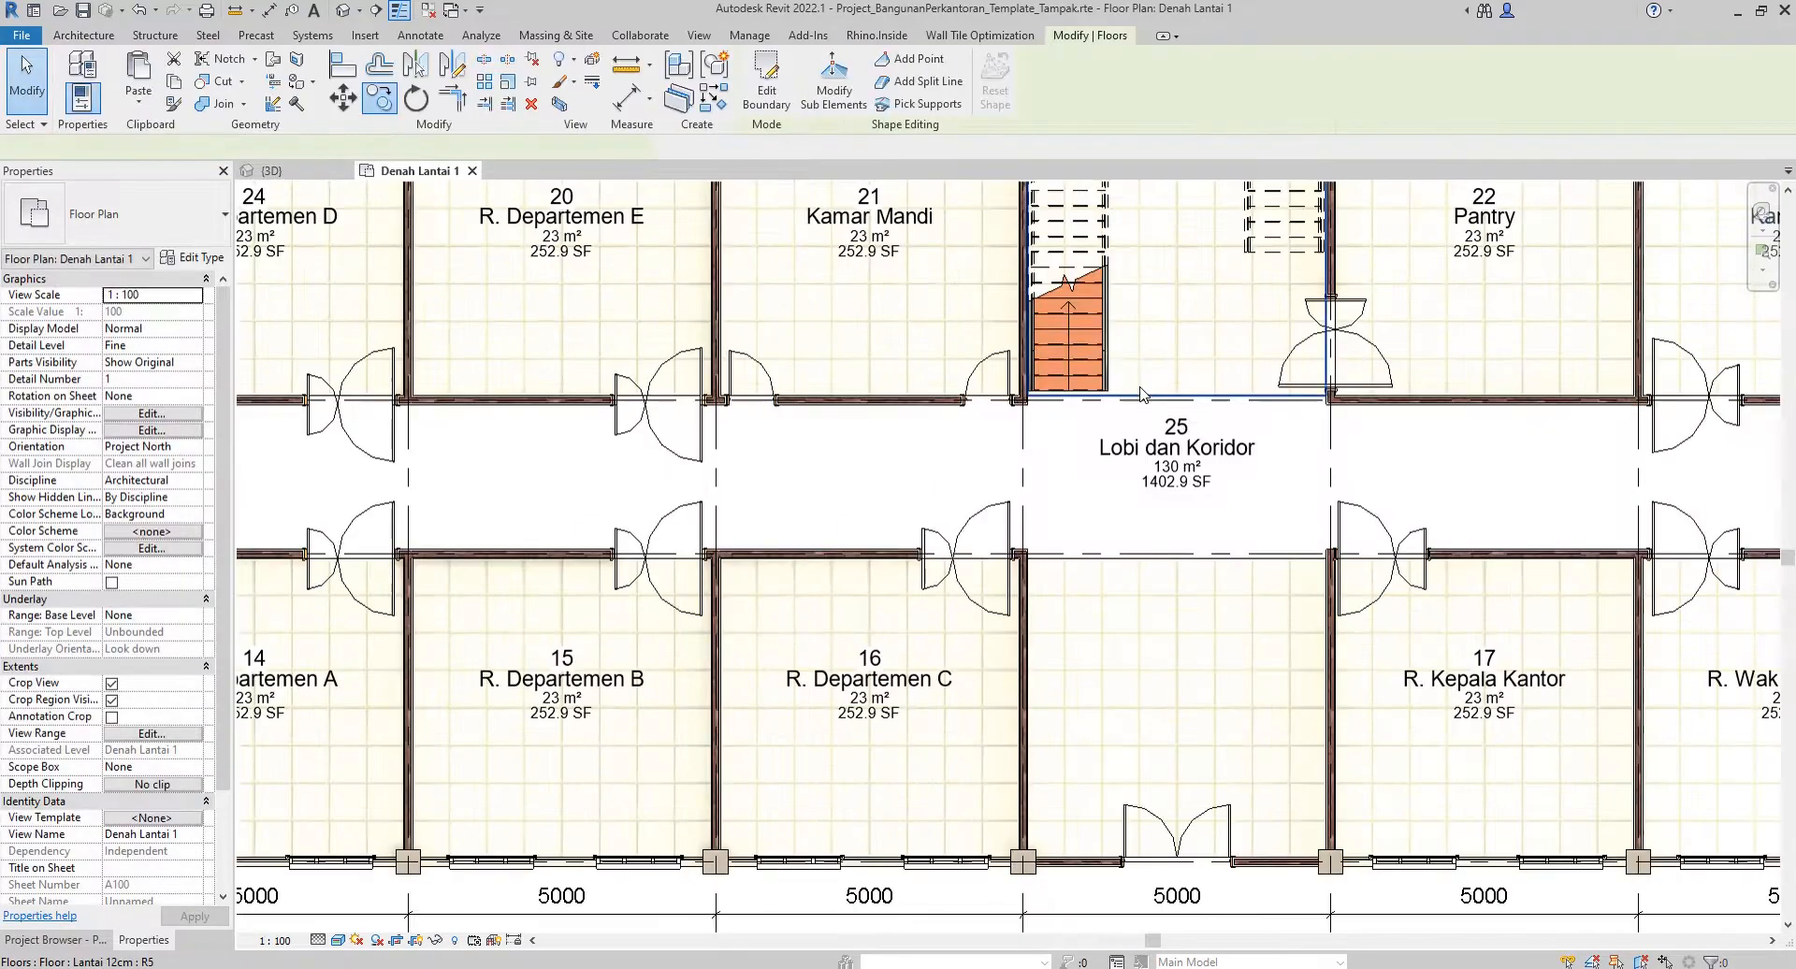
pyautogui.press('Escape')
pyautogui.scroll(-2, 1085, 498)
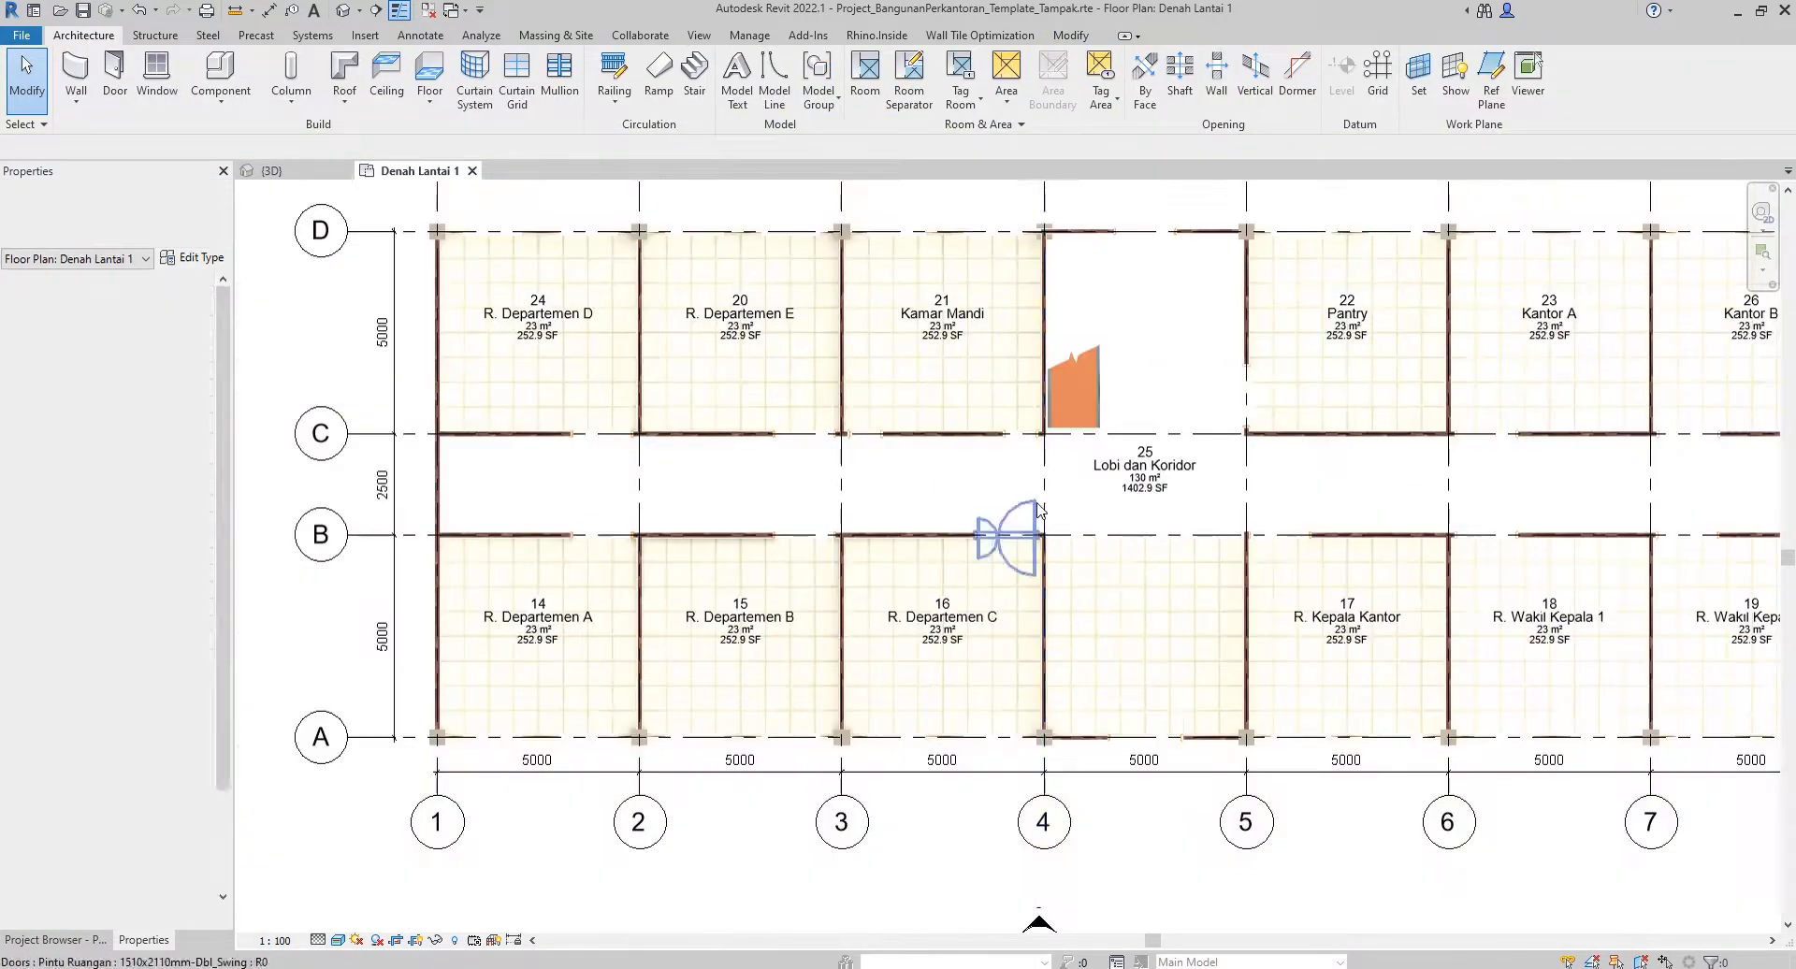
pyautogui.moveTo(1185, 535); pyautogui.dragTo(1104, 575, button='middle')
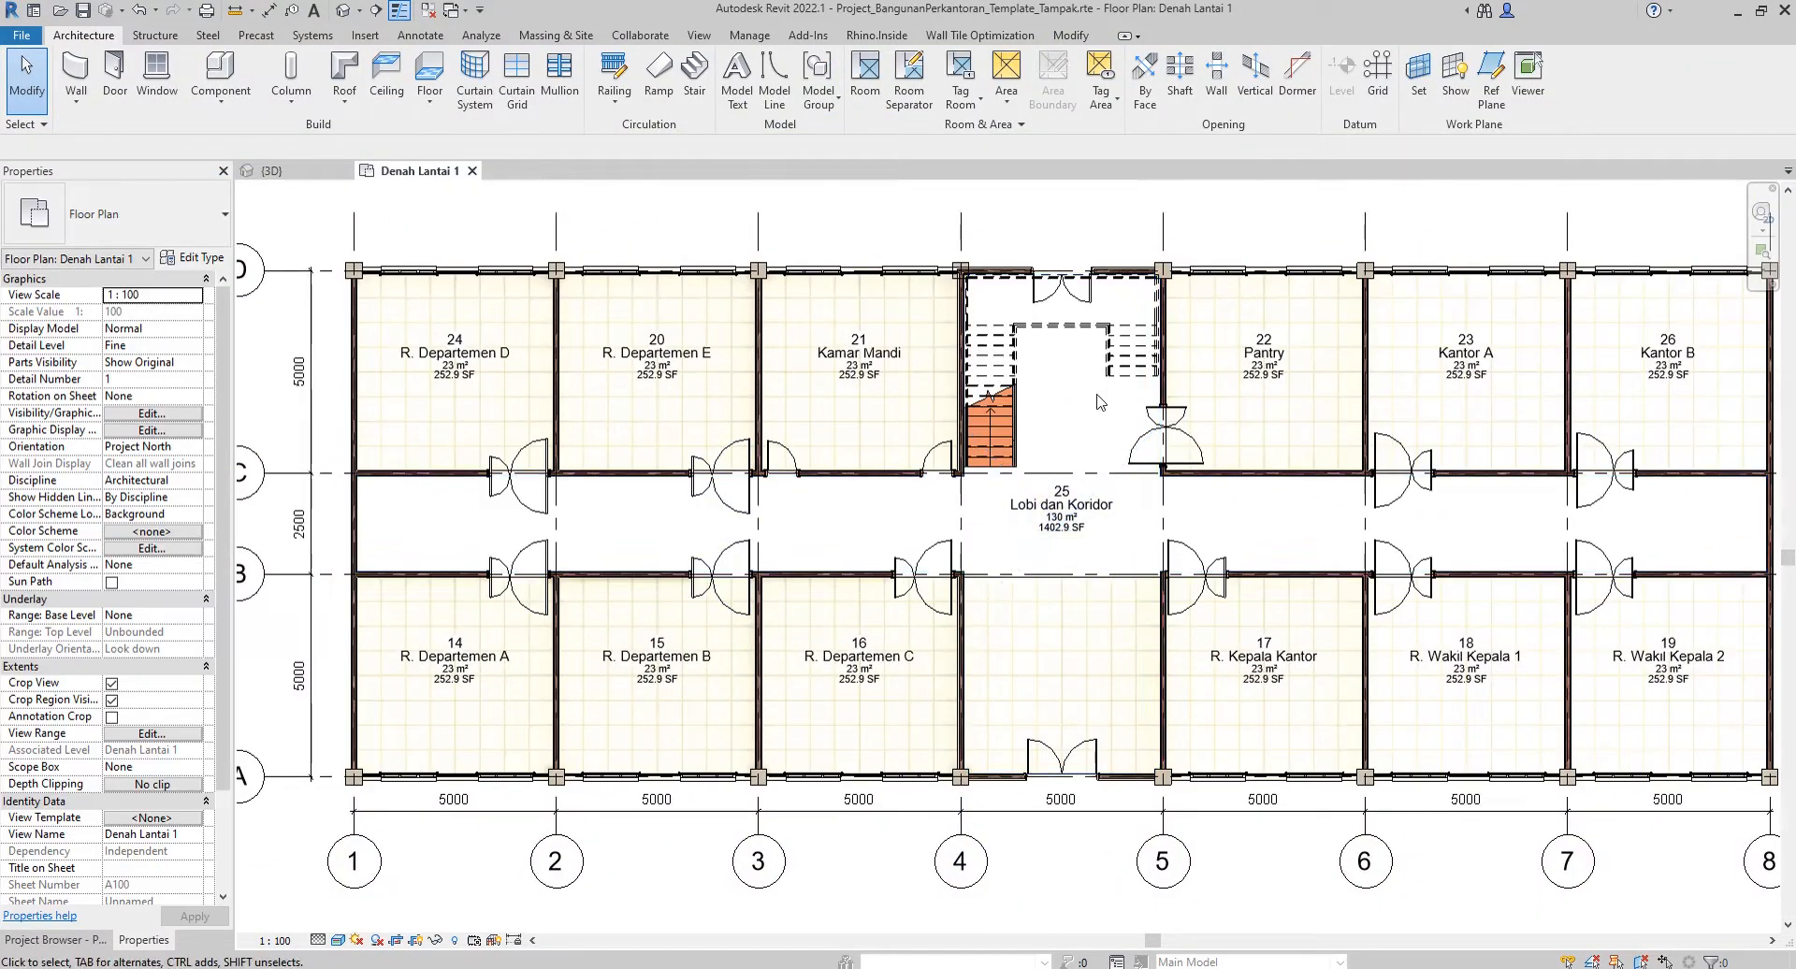
# Temporarily hide the roof in the 3D view to inspect the building's interior, restore it and return to the Denah Lantai 1 plan.
pyautogui.click(272, 171)
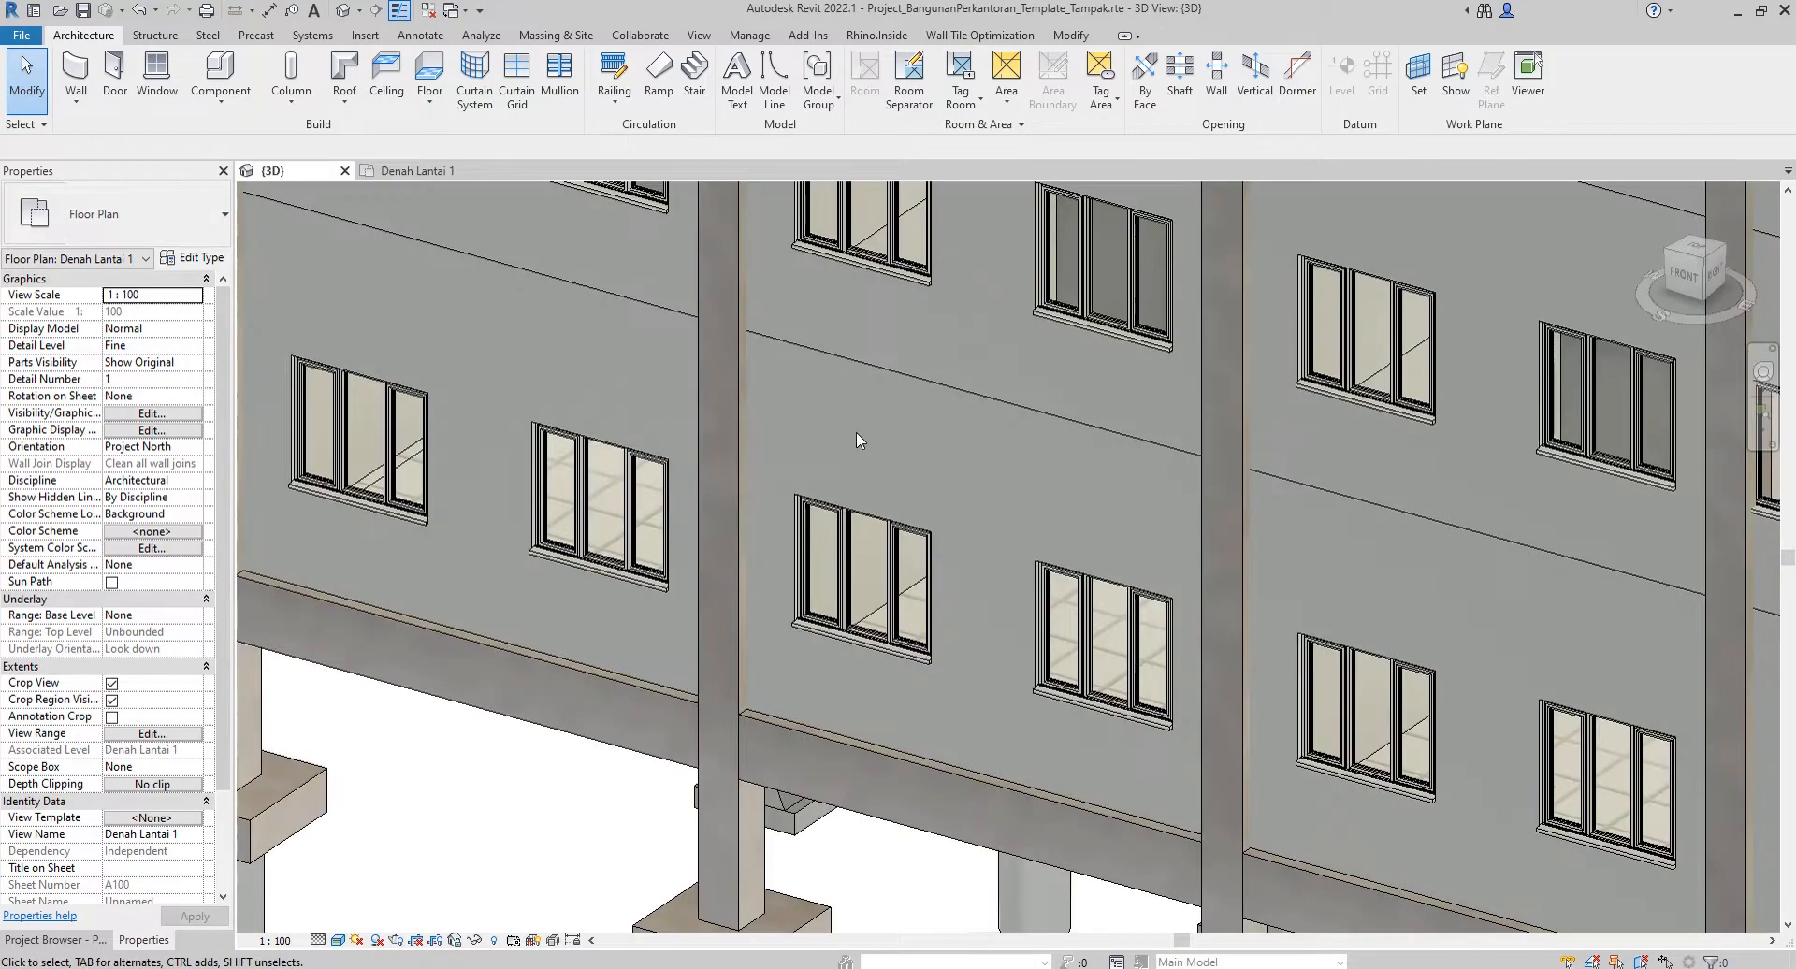
pyautogui.scroll(-4, 857, 464)
pyautogui.moveTo(966, 406); pyautogui.dragTo(809, 624, button='middle')
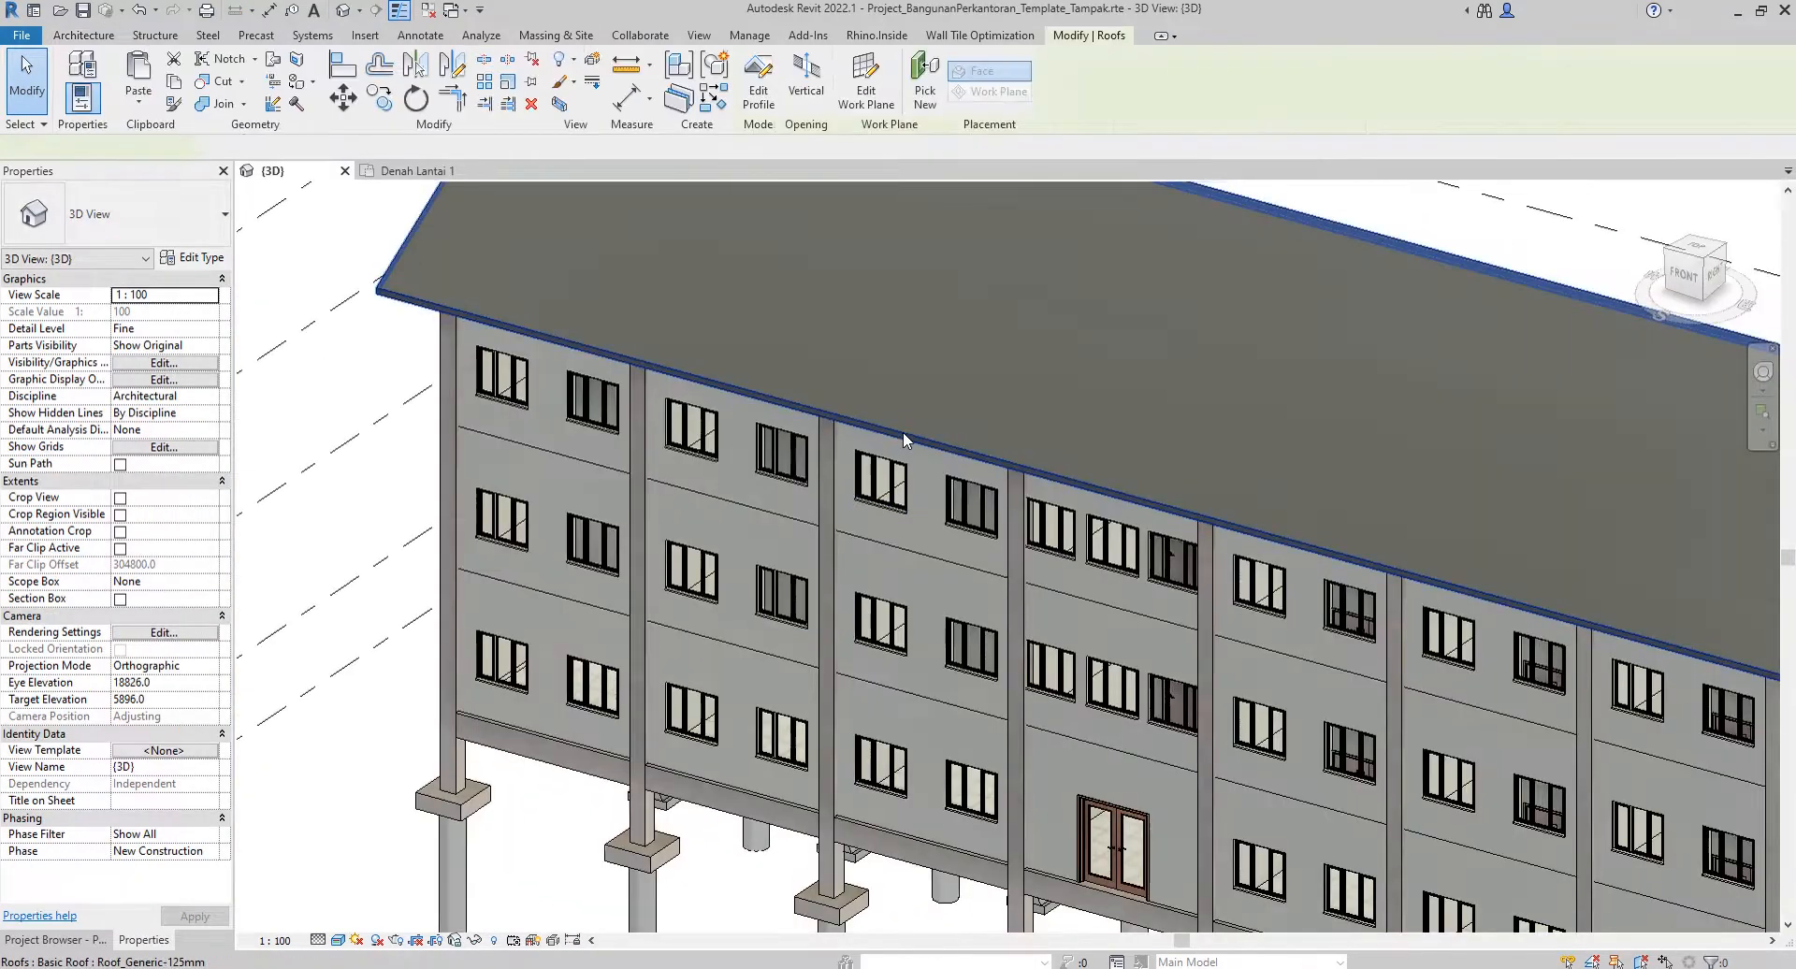
pyautogui.rightClick(902, 431)
pyautogui.moveTo(1087, 520)
pyautogui.click(1188, 519)
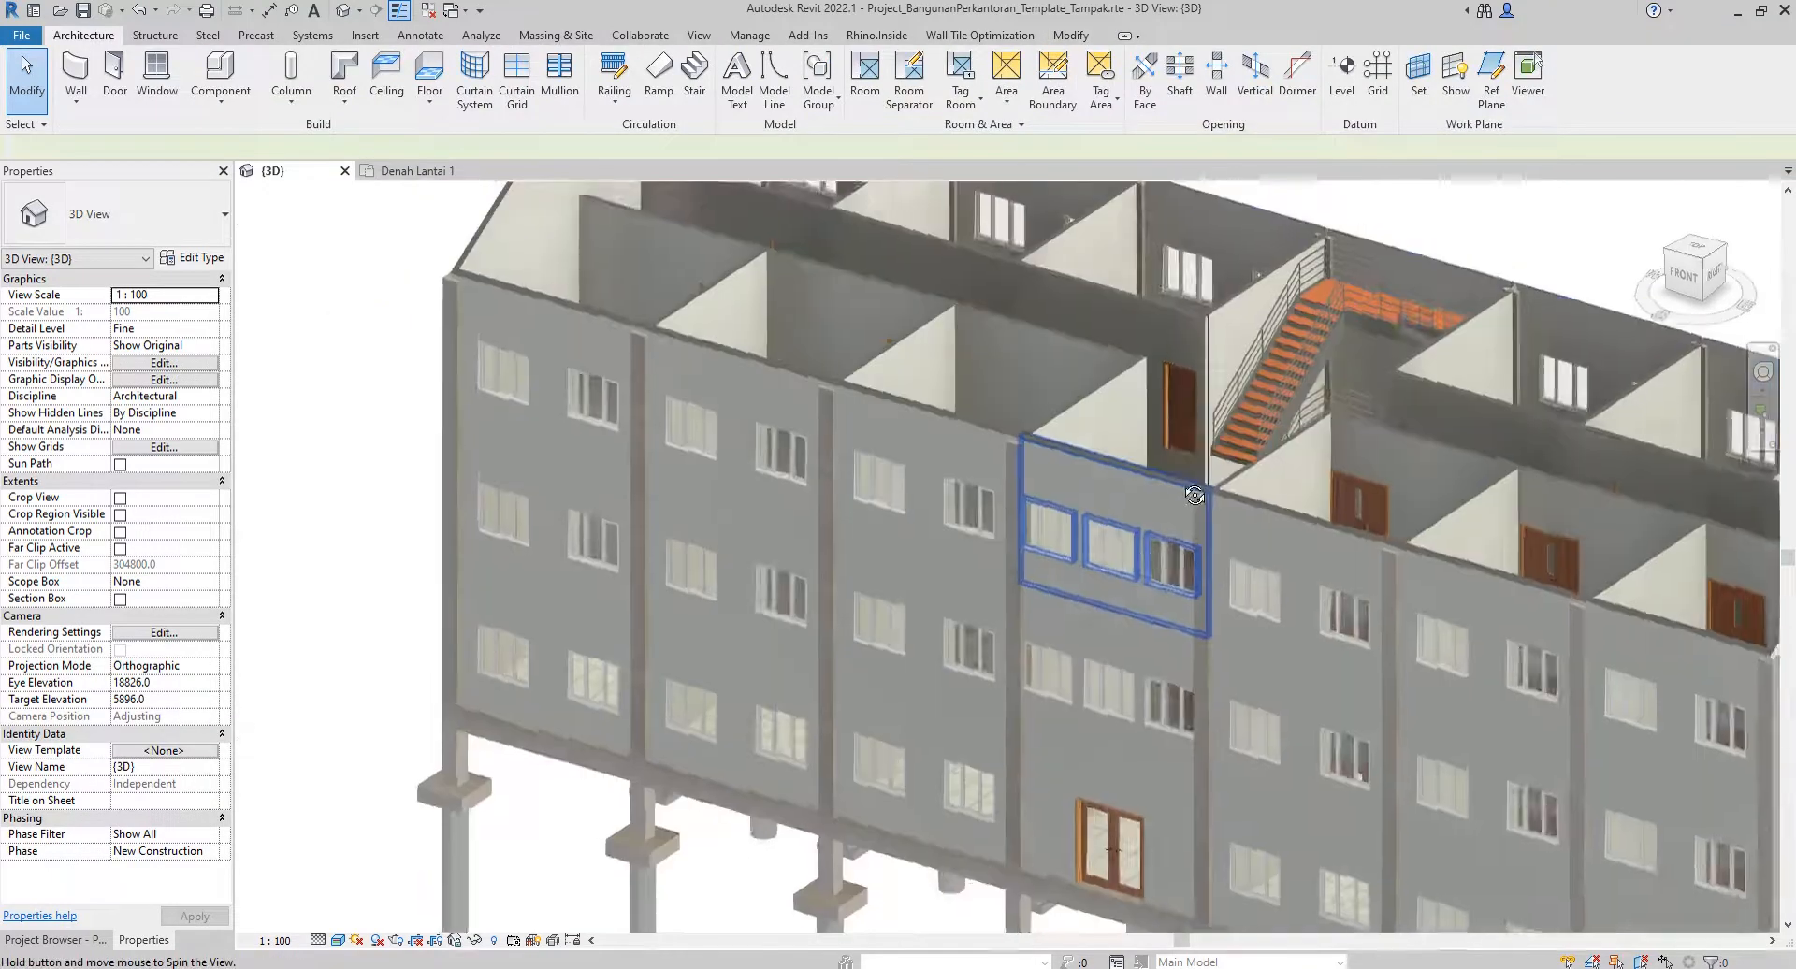
pyautogui.keyDown('shift'); pyautogui.moveTo(1177, 469); pyautogui.dragTo(1109, 599, button='middle'); pyautogui.keyUp('shift')
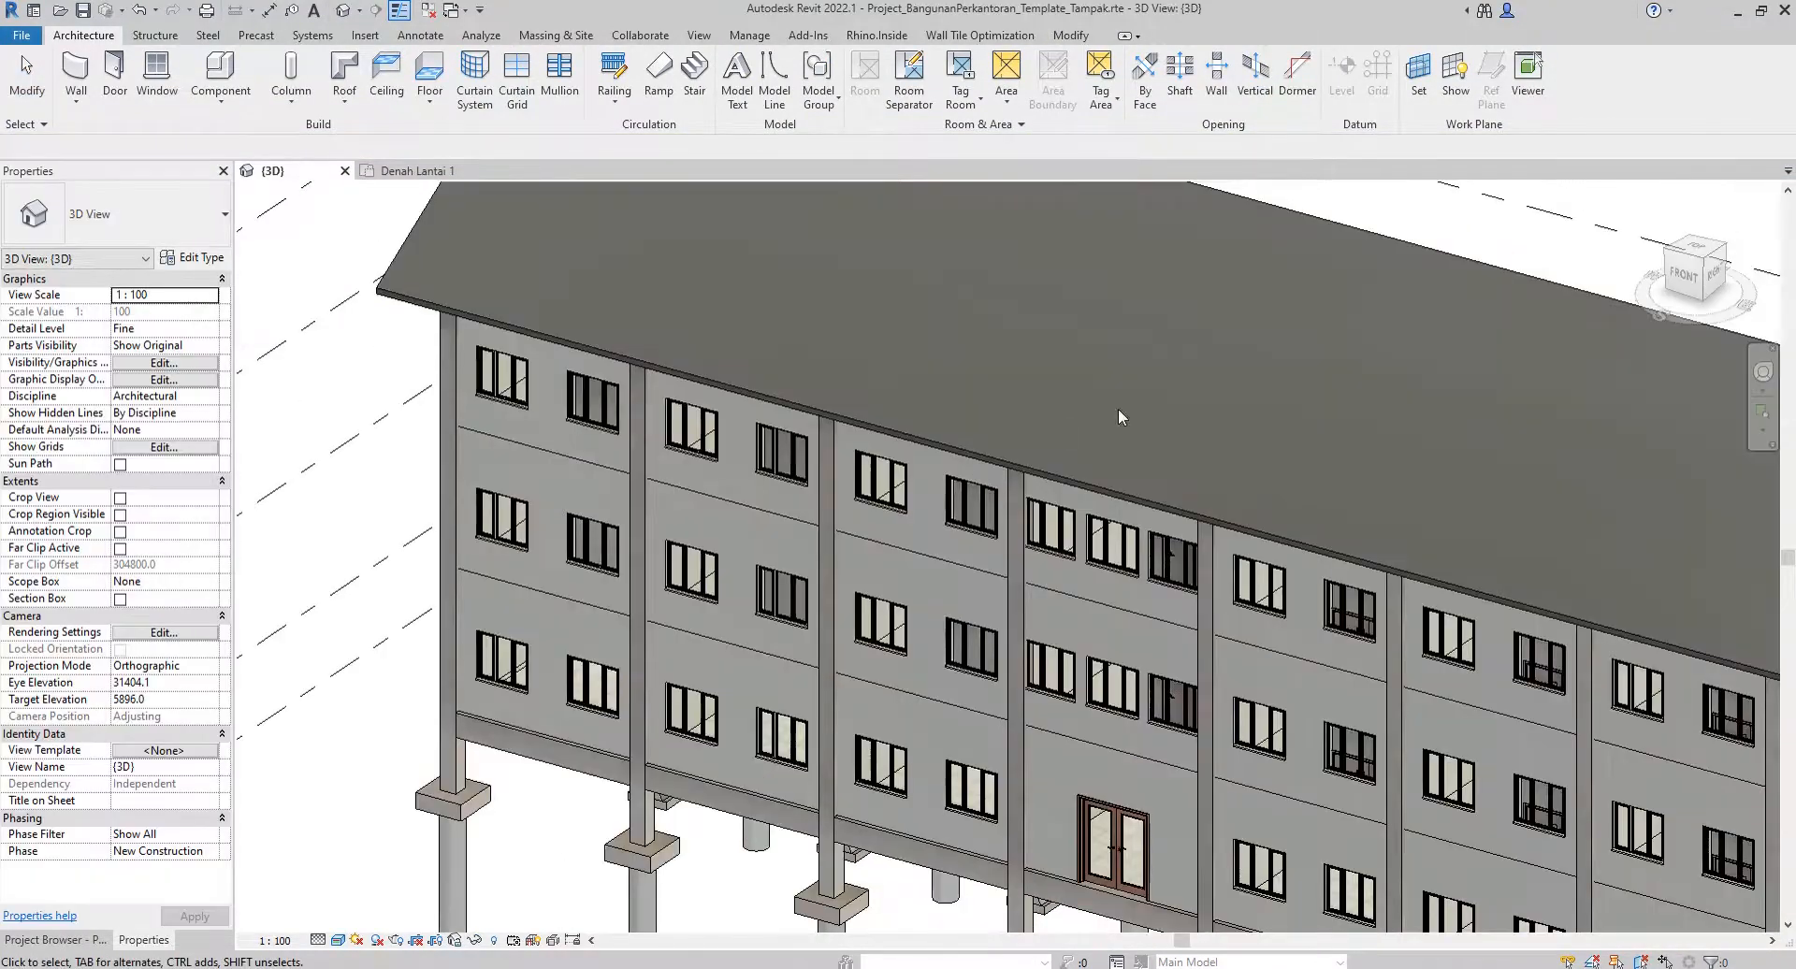
pyautogui.hotkey('ctrl', 'Tab')
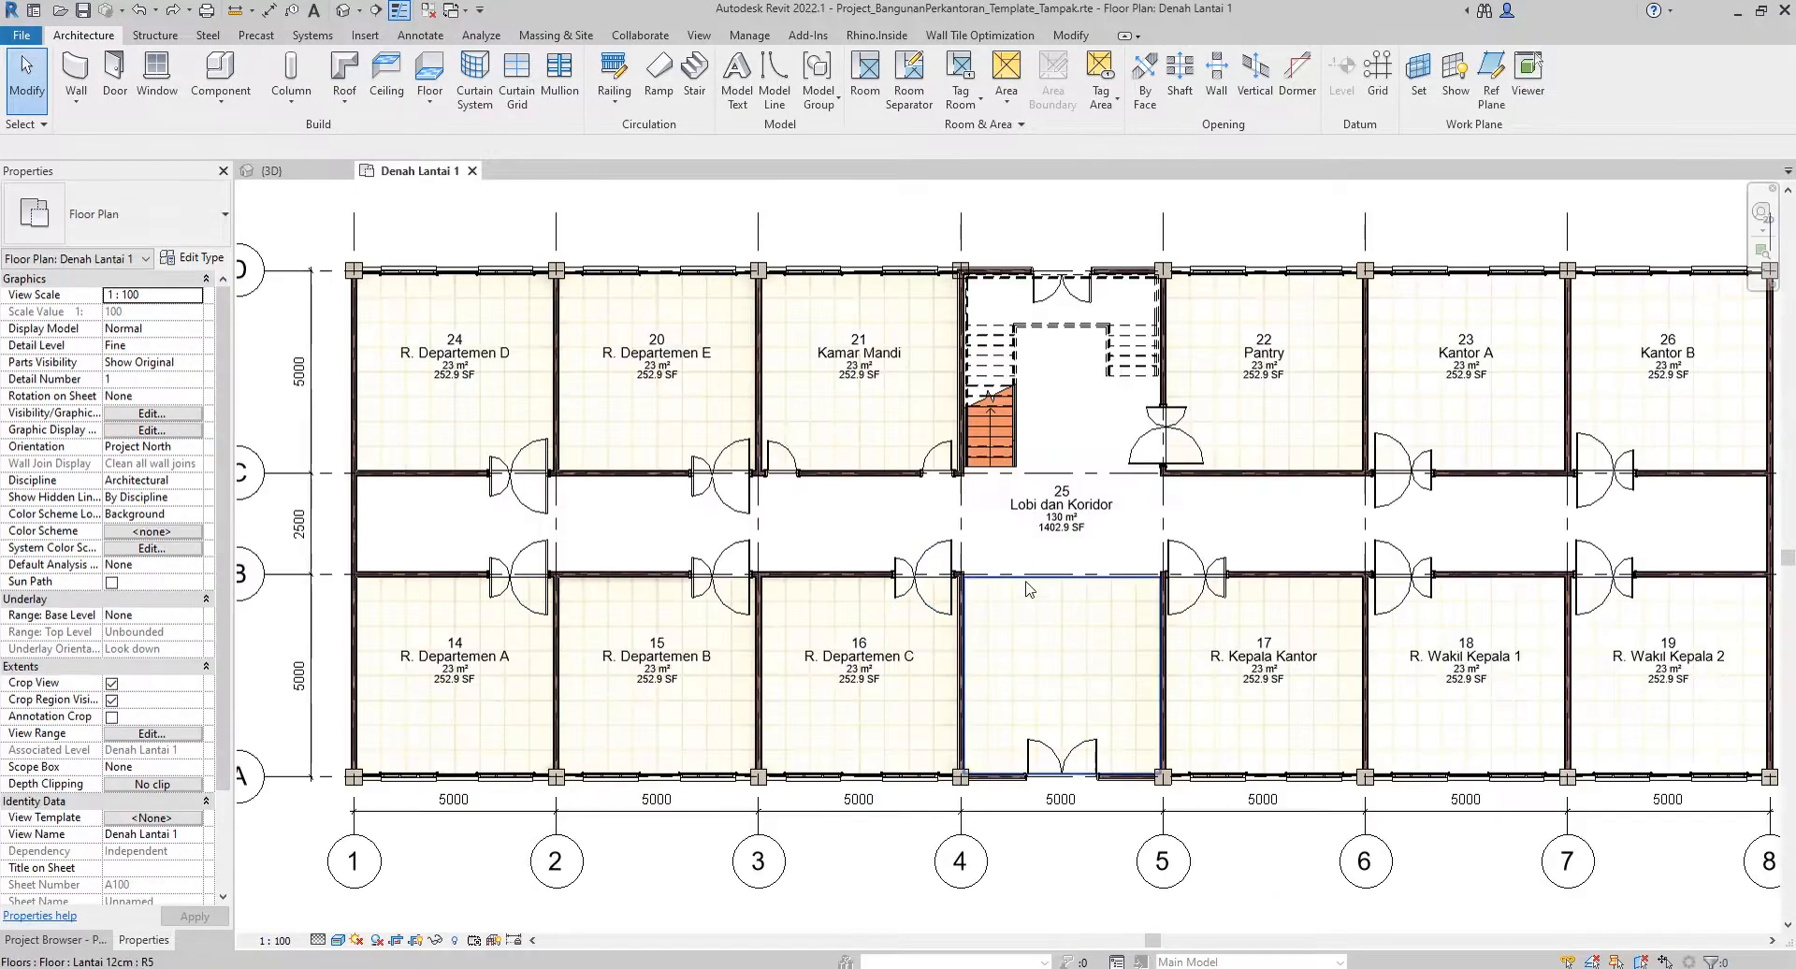
# Edit the boundary of the entrance floor between grids 4 and 5, extending its upper edge to the inner face of the grid D wall.
pyautogui.click(1021, 580)
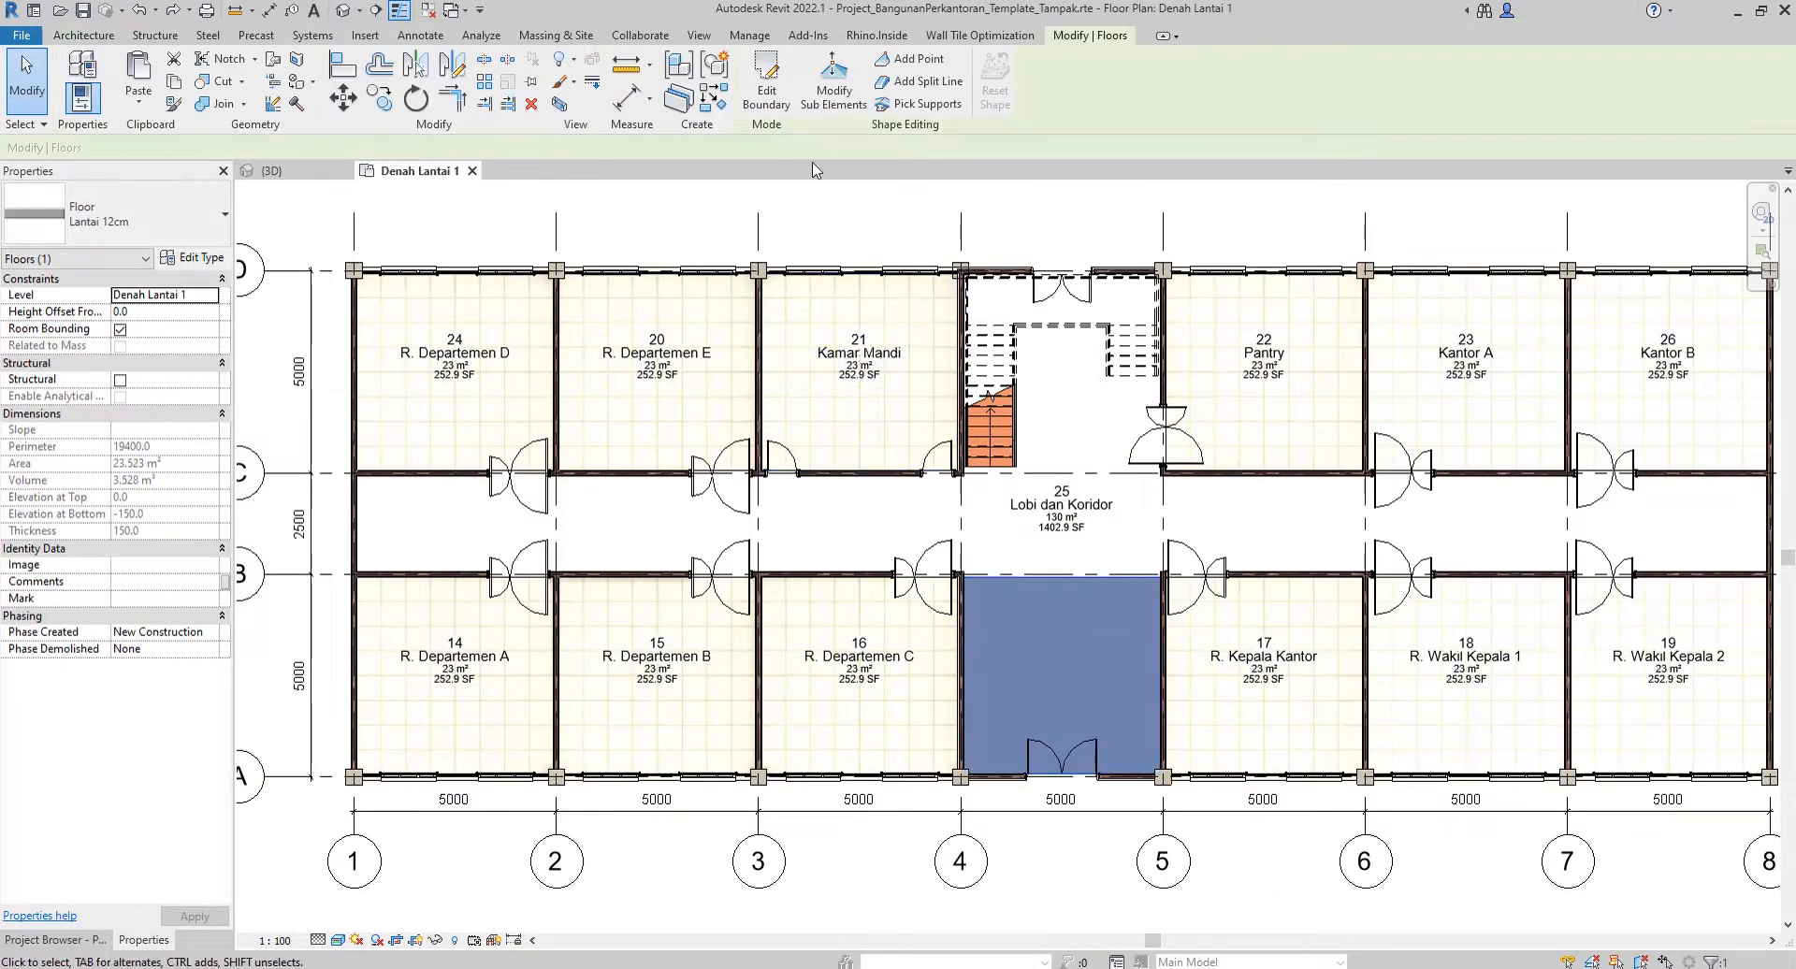
pyautogui.click(766, 86)
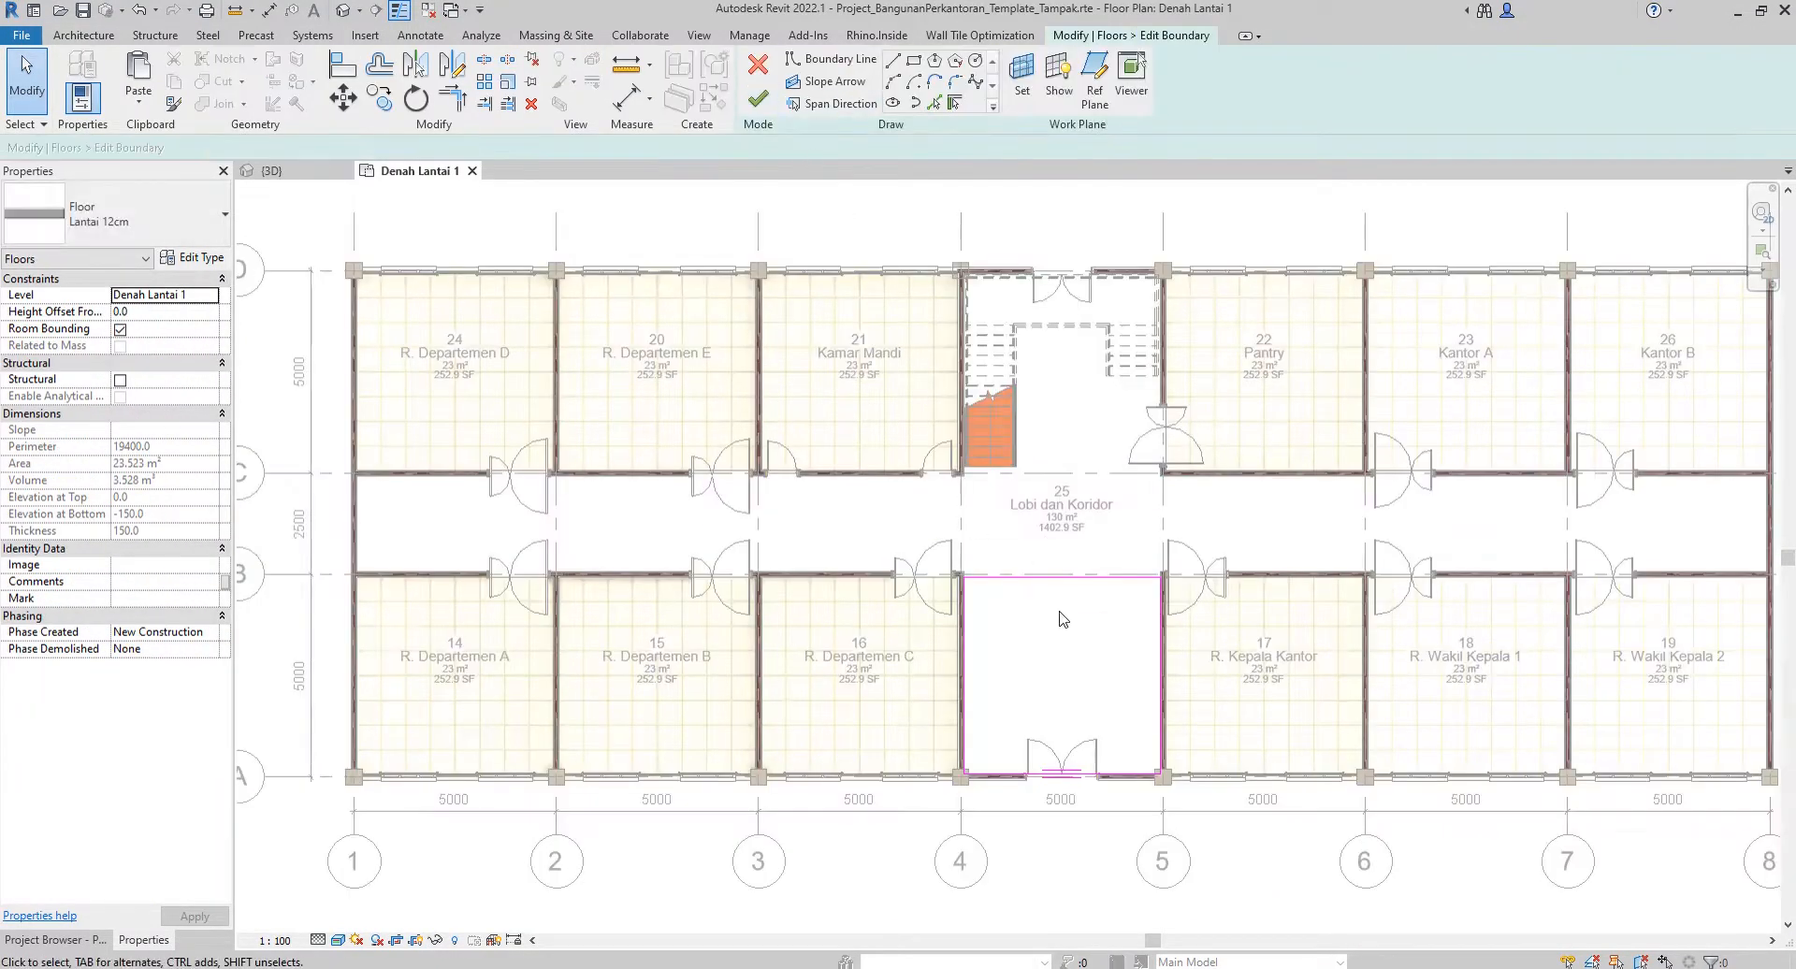
pyautogui.click(1026, 578)
pyautogui.moveTo(1025, 578); pyautogui.dragTo(1026, 301)
pyautogui.scroll(3, 1026, 302)
pyautogui.scroll(3, 1021, 296)
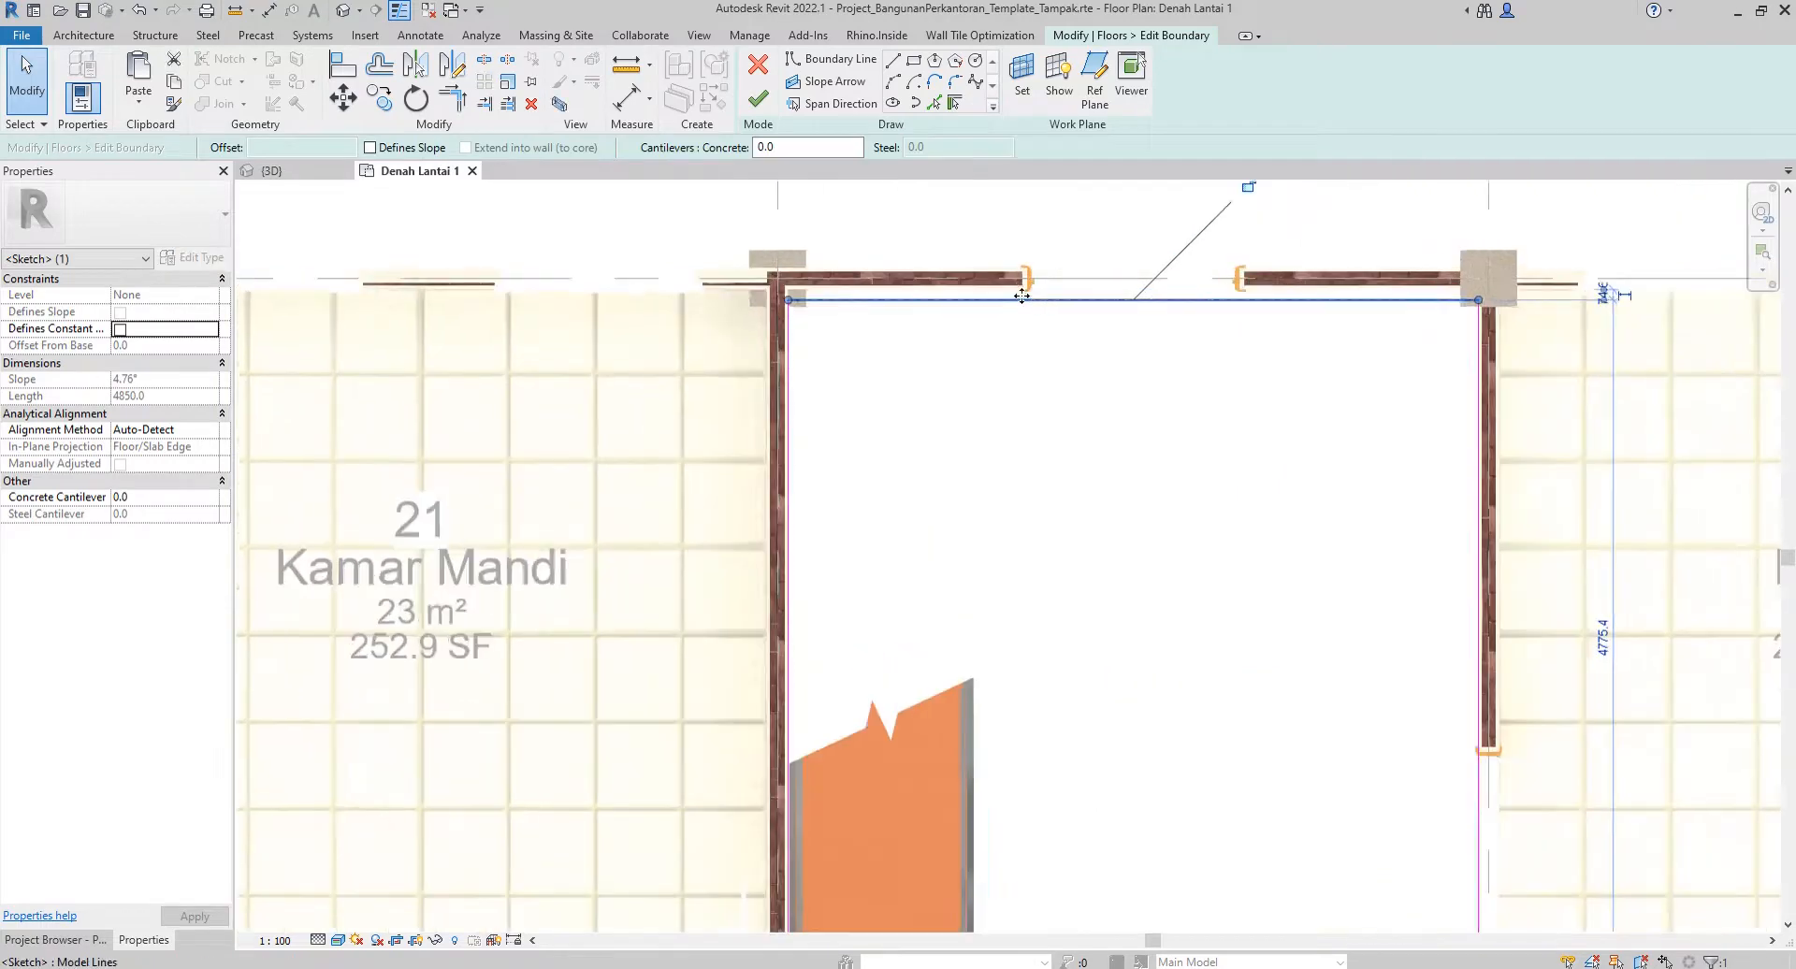
pyautogui.scroll(1, 1022, 296)
pyautogui.scroll(1, 947, 293)
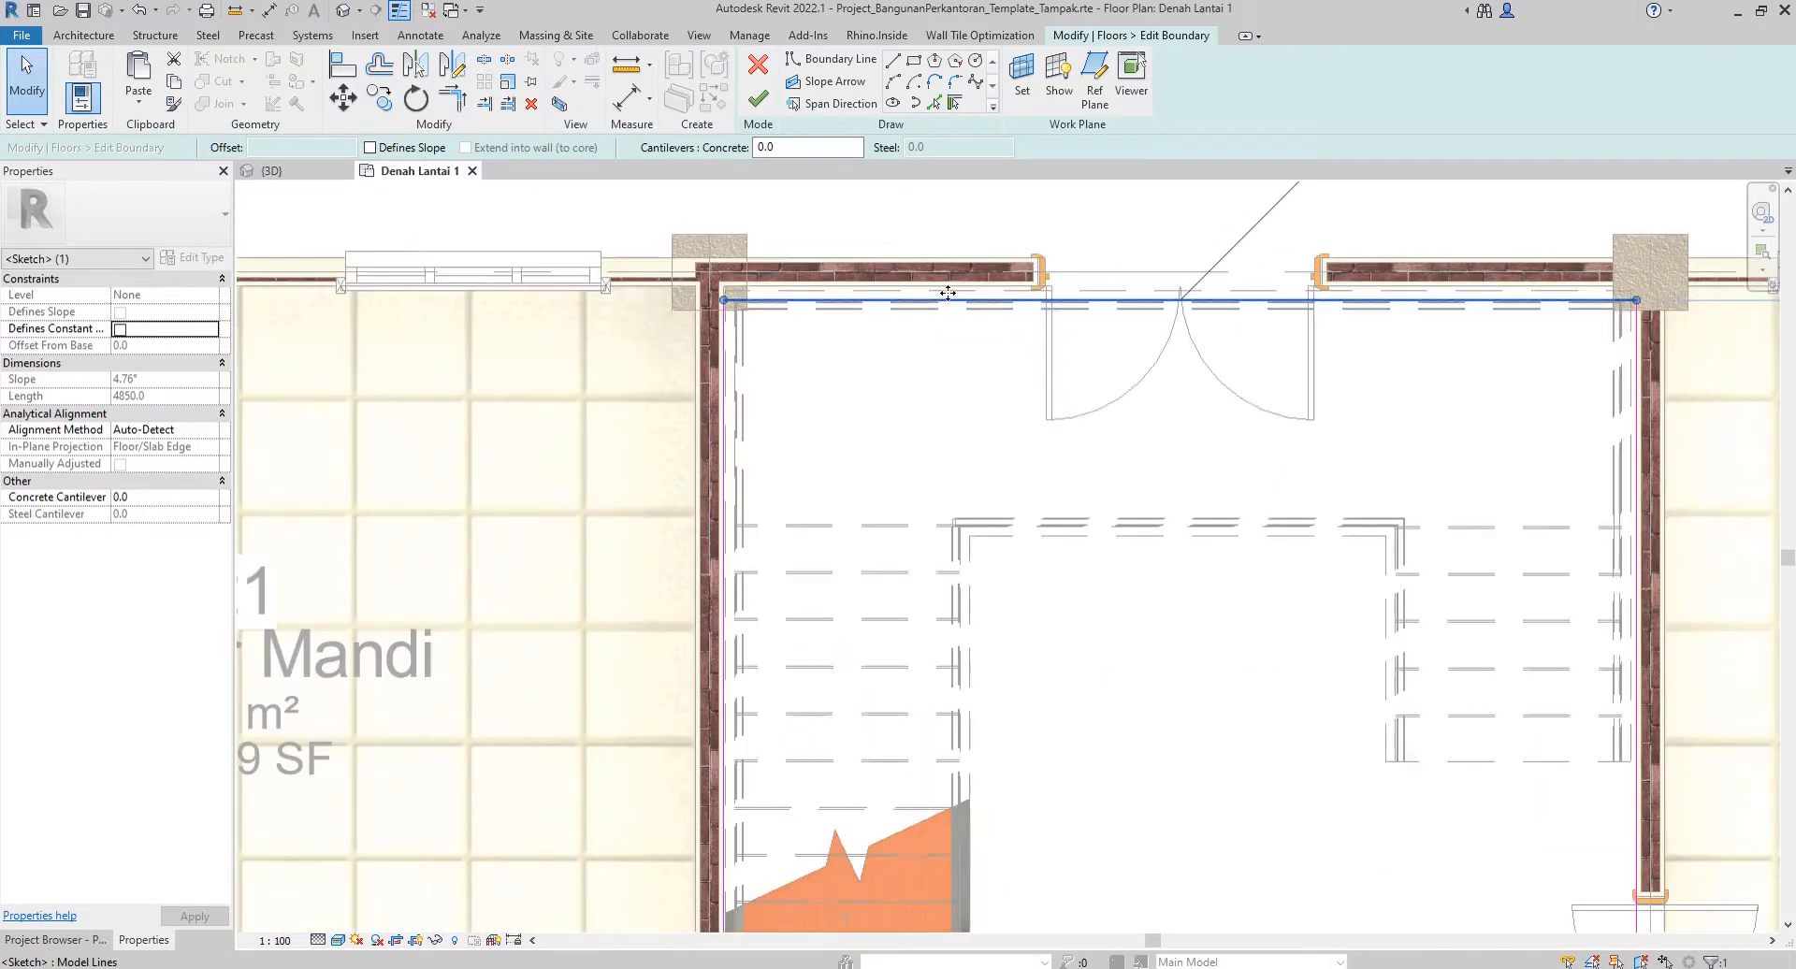
pyautogui.moveTo(950, 283); pyautogui.dragTo(954, 287)
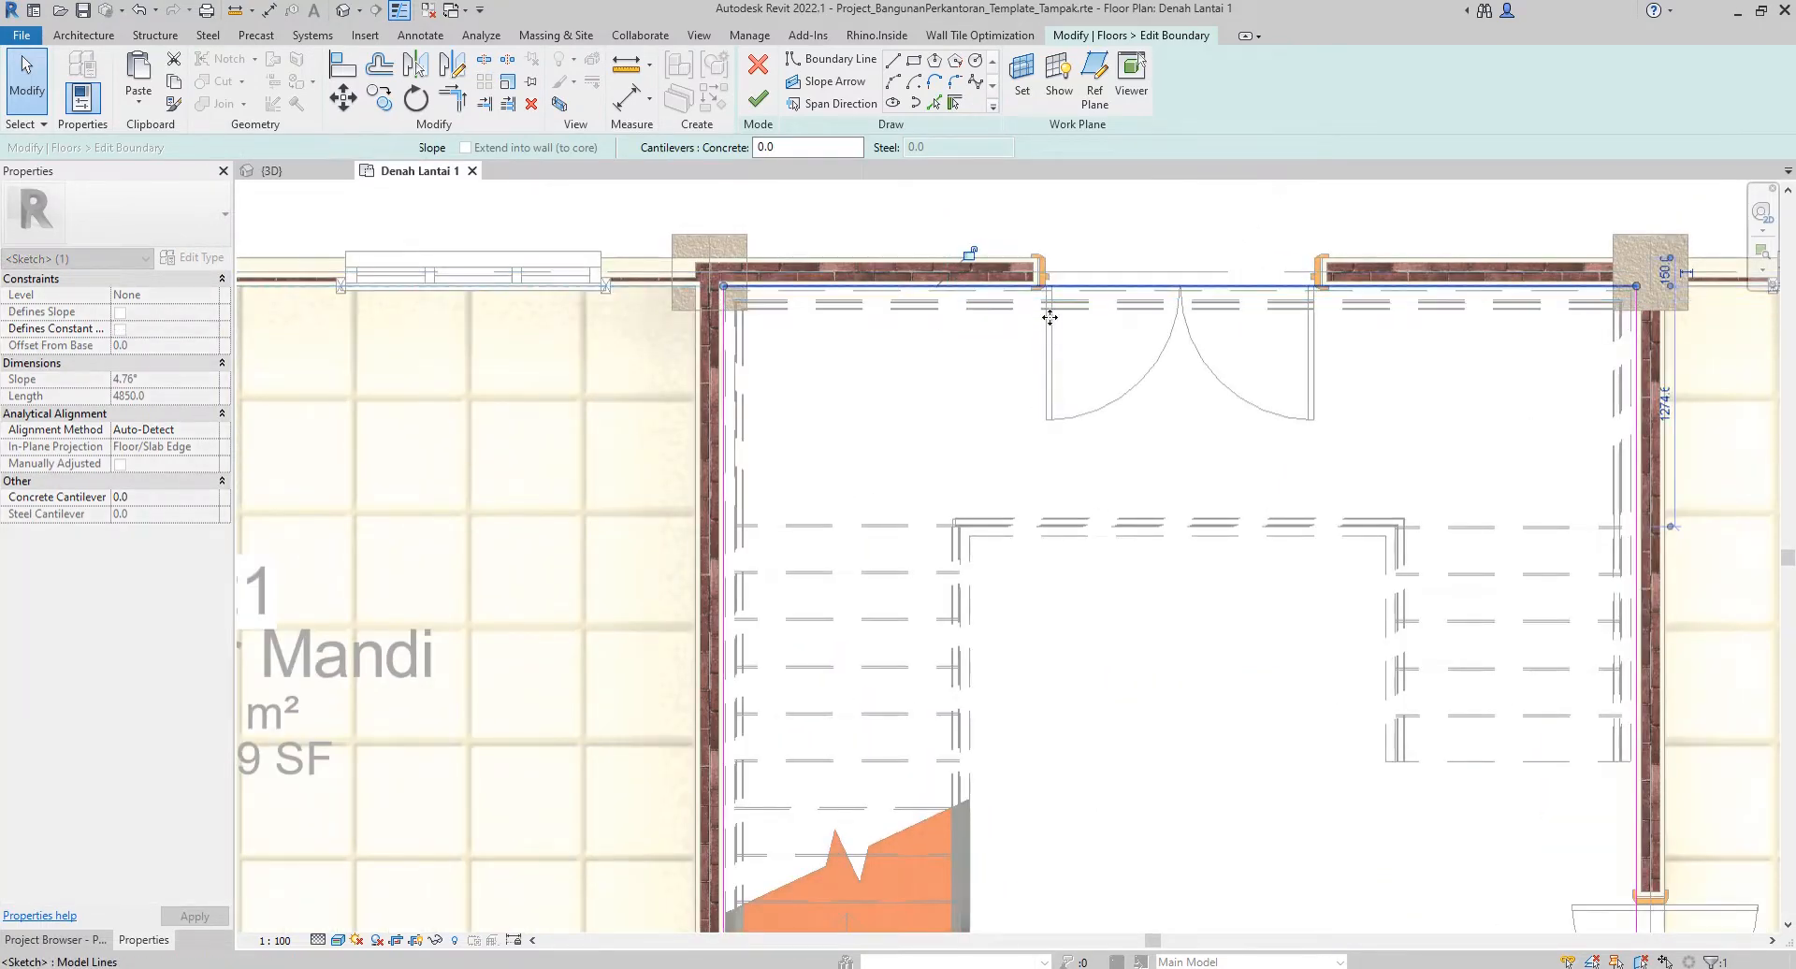
pyautogui.scroll(-2, 1042, 324)
pyautogui.click(1002, 433)
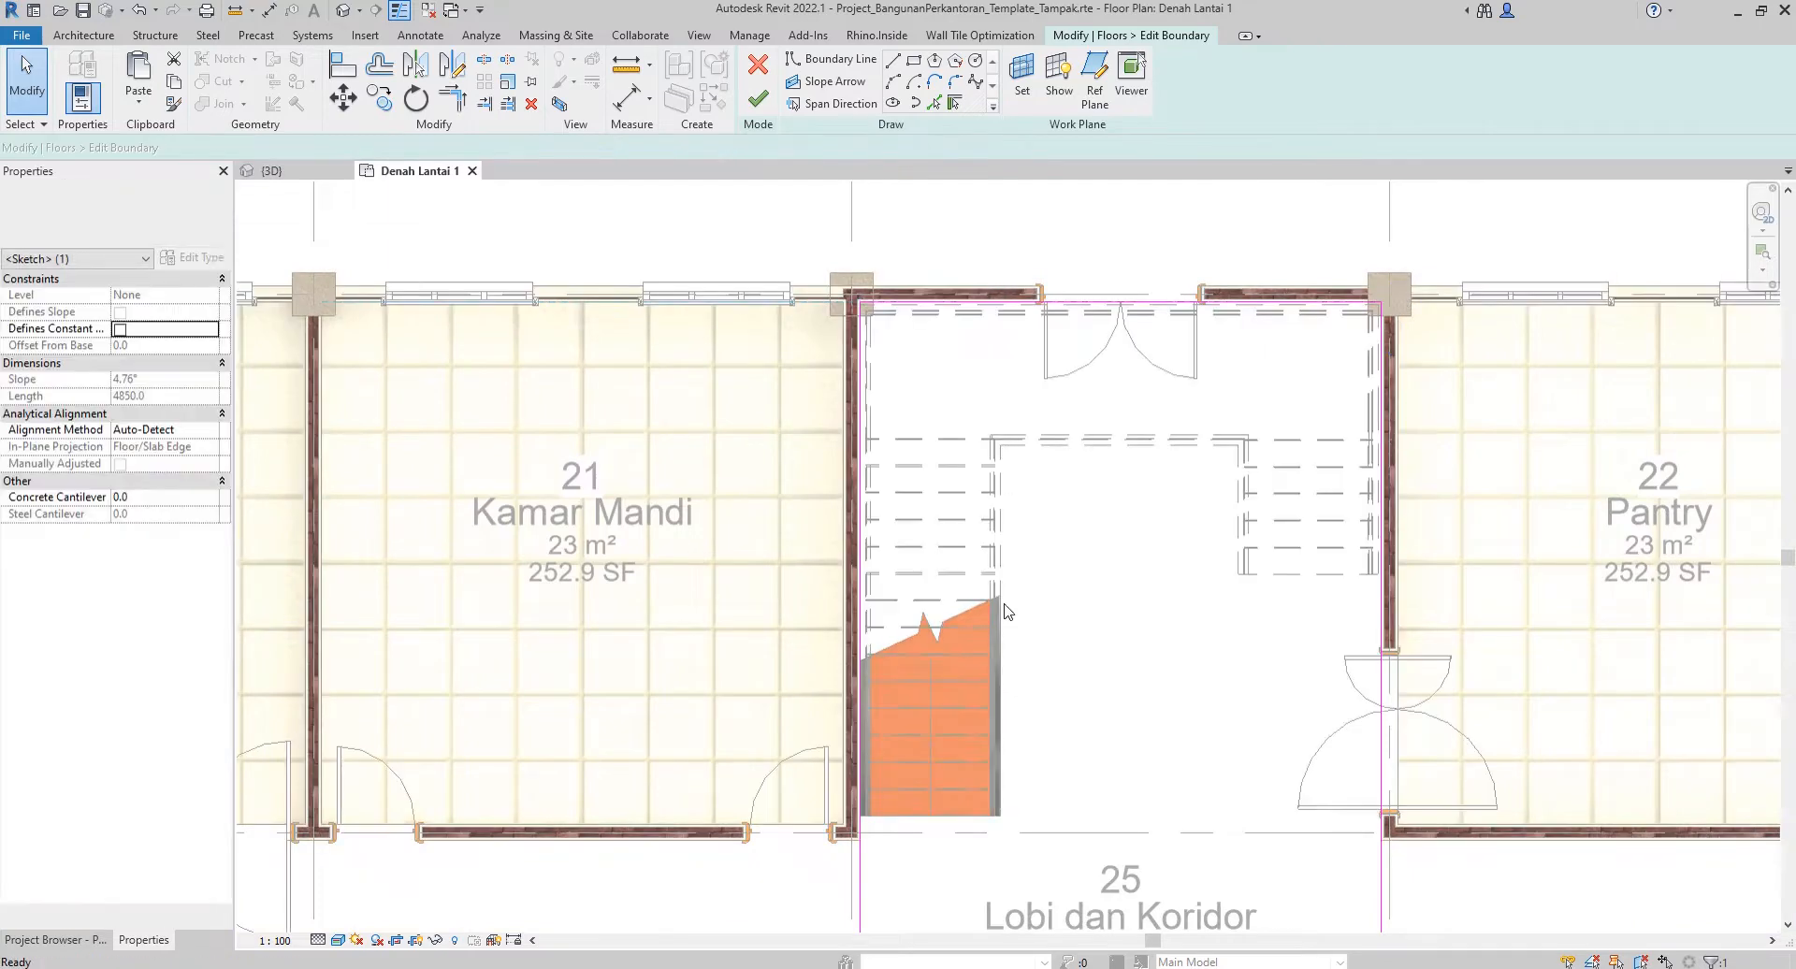
# Draw the lower boundary line of the corridor along grid B from the lobby's grid 4 edge to the inner face of the grid 1 wall.
pyautogui.moveTo(1036, 648); pyautogui.dragTo(1044, 444, button='middle')
pyautogui.scroll(-2, 989, 604)
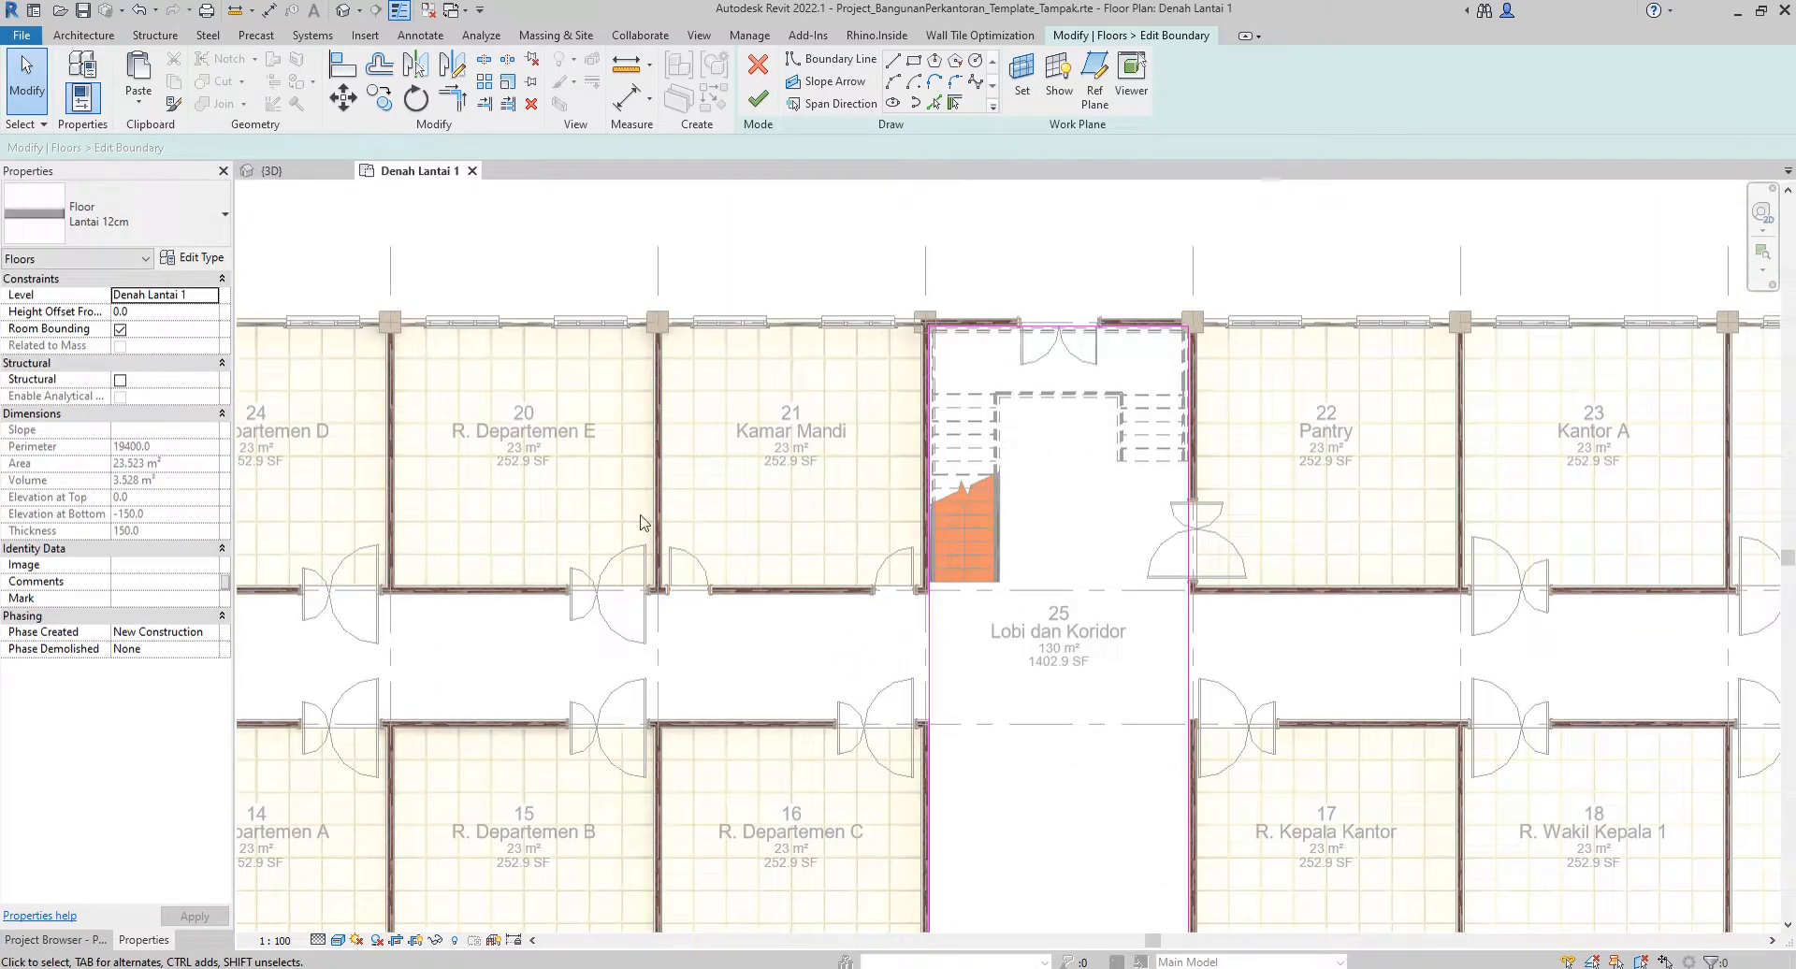
pyautogui.click(893, 65)
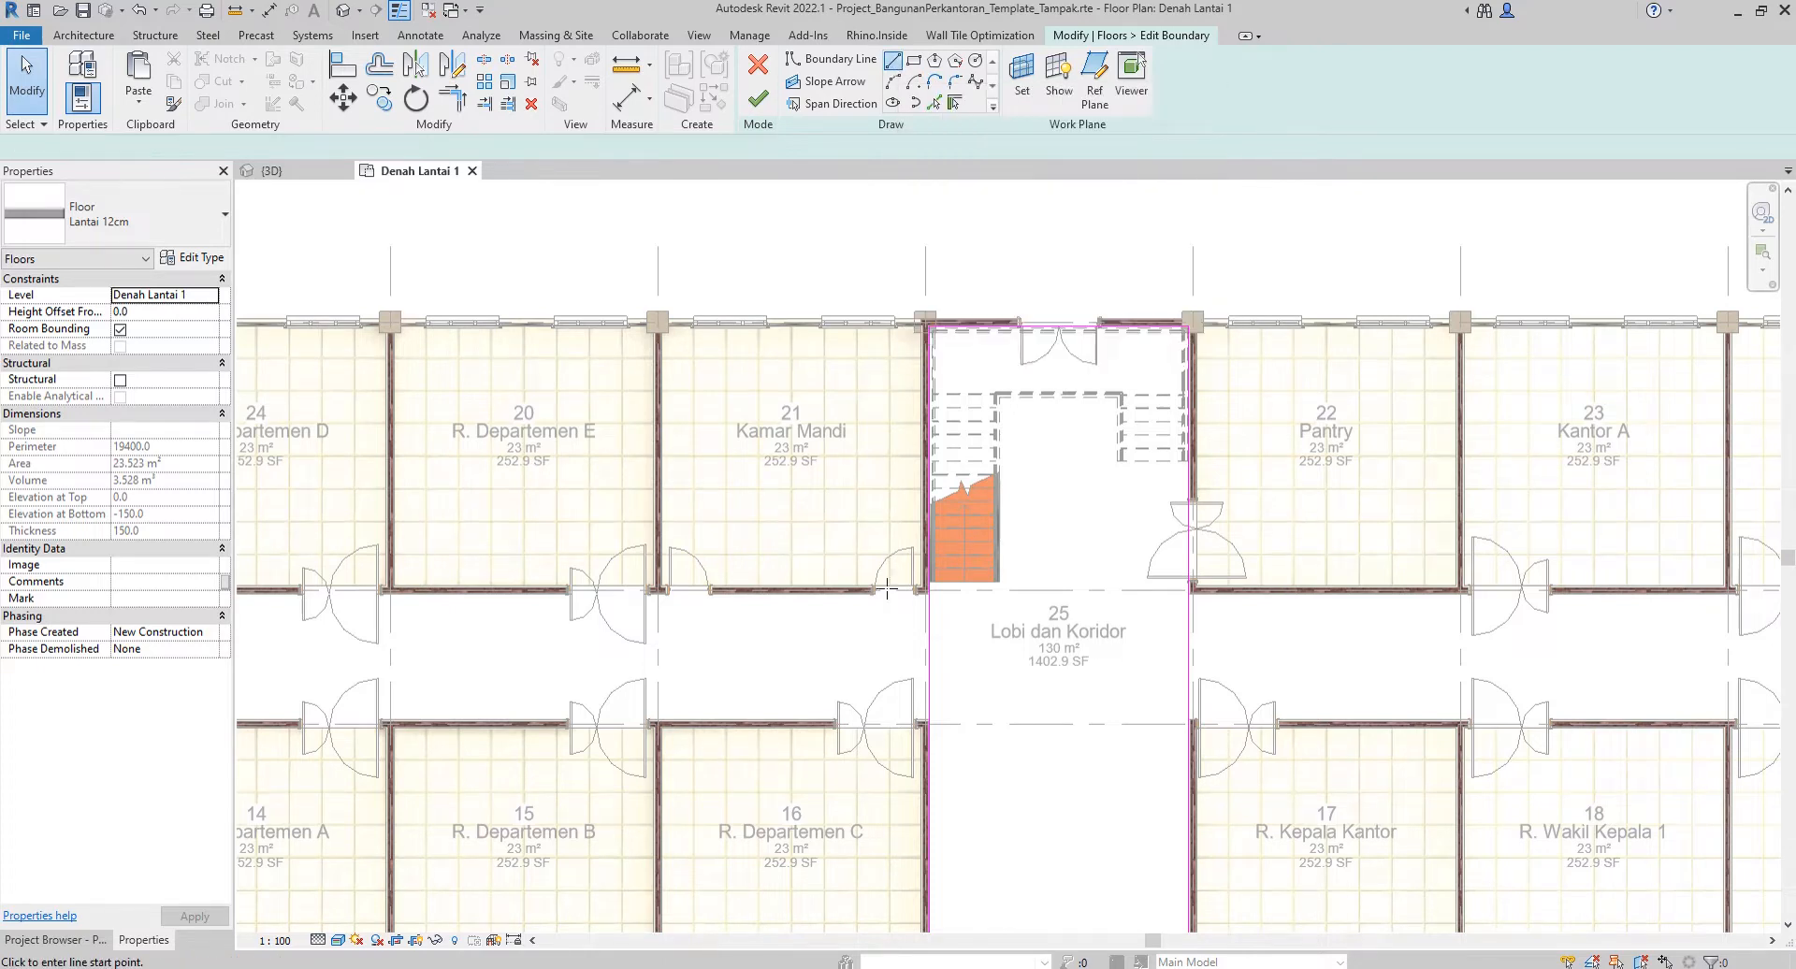
pyautogui.scroll(5, 929, 722)
pyautogui.click(963, 735)
pyautogui.scroll(-5, 963, 735)
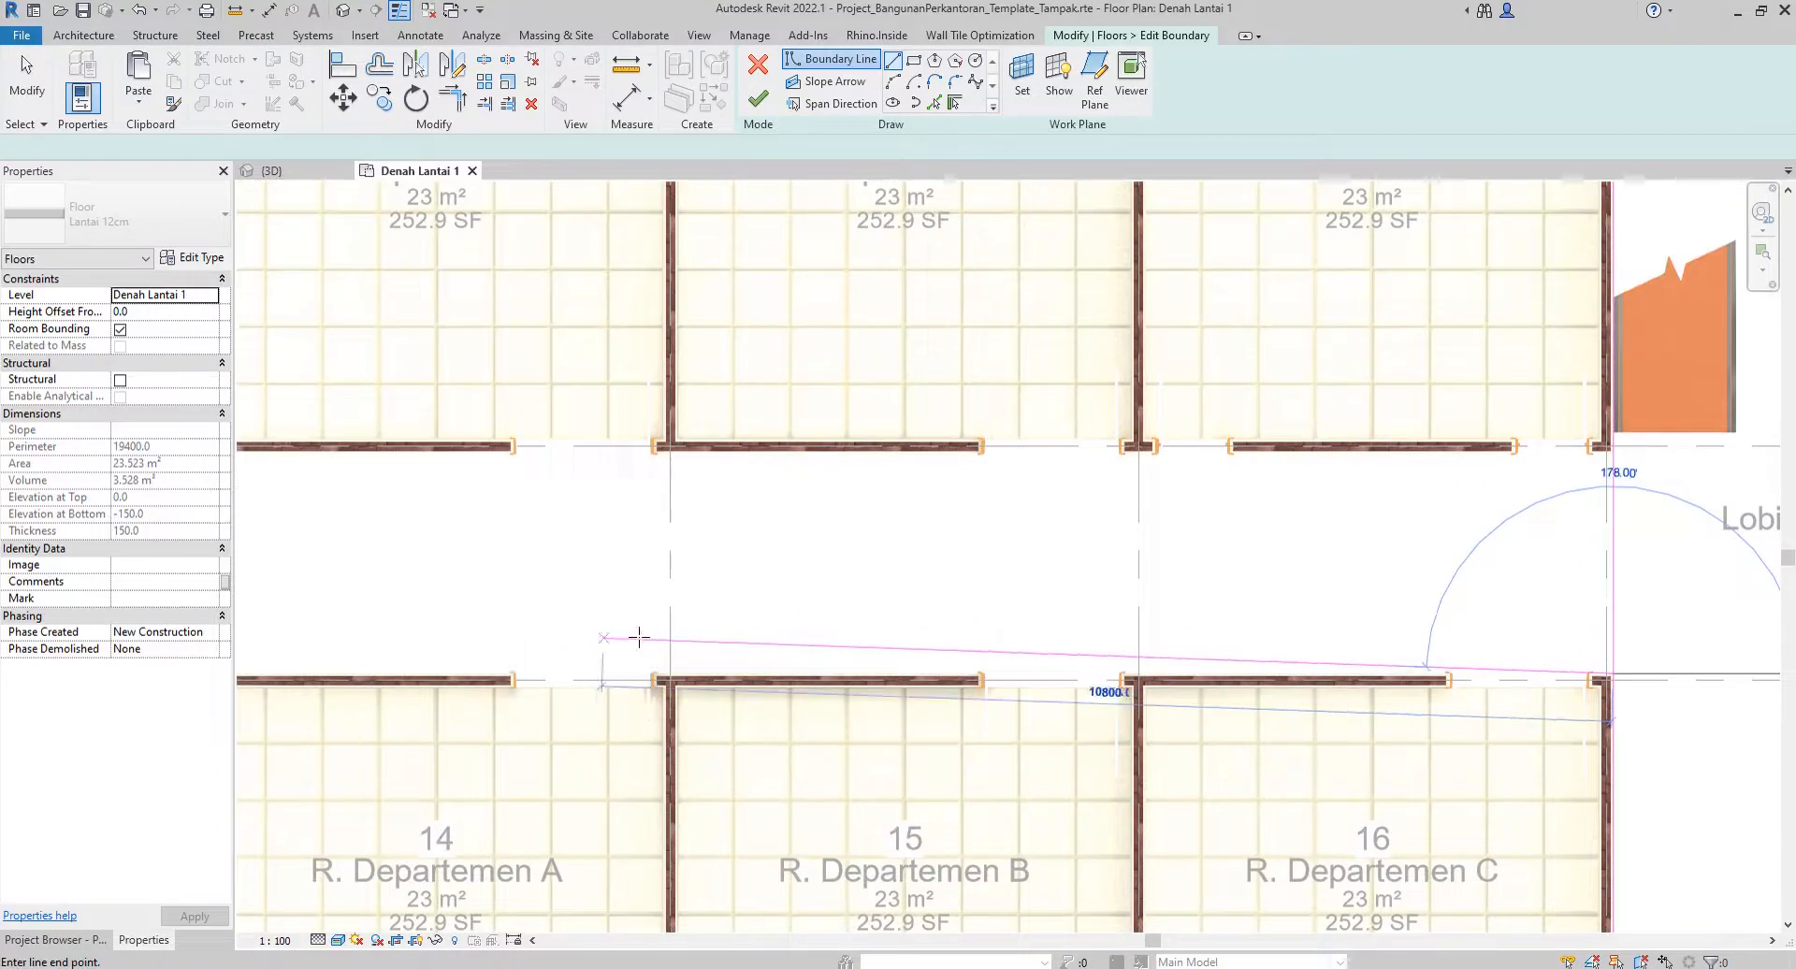
pyautogui.moveTo(608, 639); pyautogui.dragTo(1291, 642, button='middle')
pyautogui.scroll(4, 910, 663)
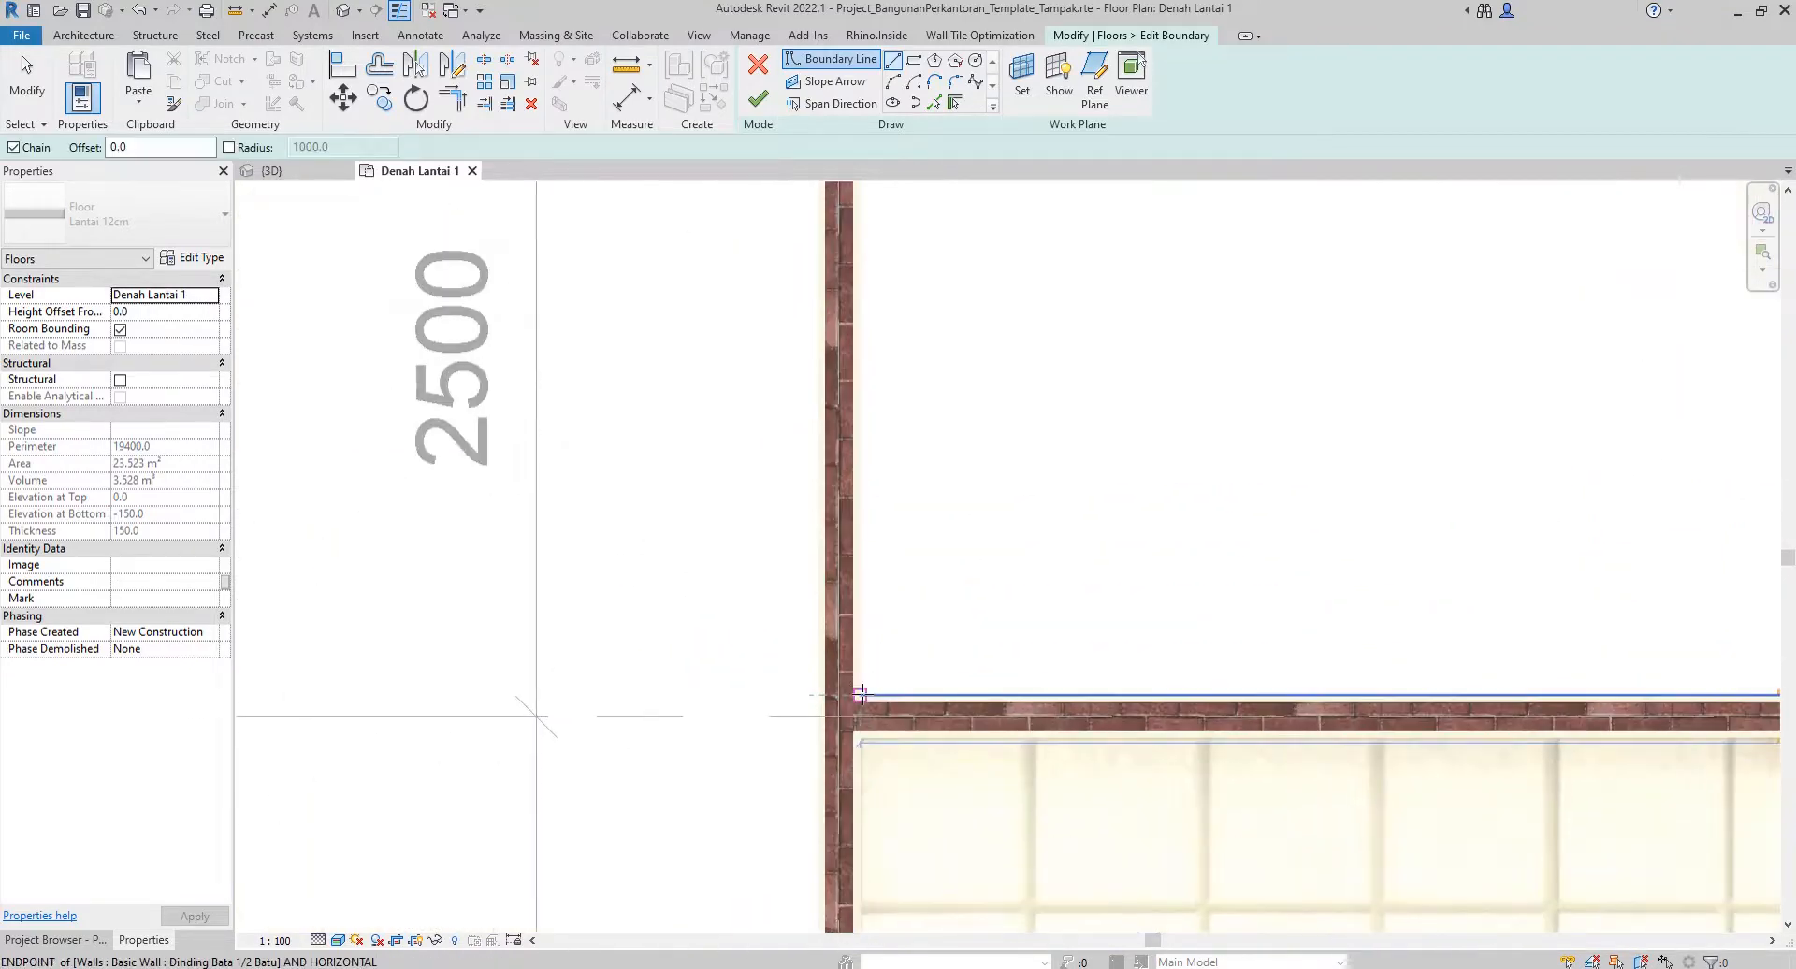
pyautogui.click(860, 695)
# Continue the boundary up the grid 1 wall and back along the wall faces on grid C to the lobby's grid 4 edge.
pyautogui.moveTo(913, 383); pyautogui.dragTo(856, 629, button='middle')
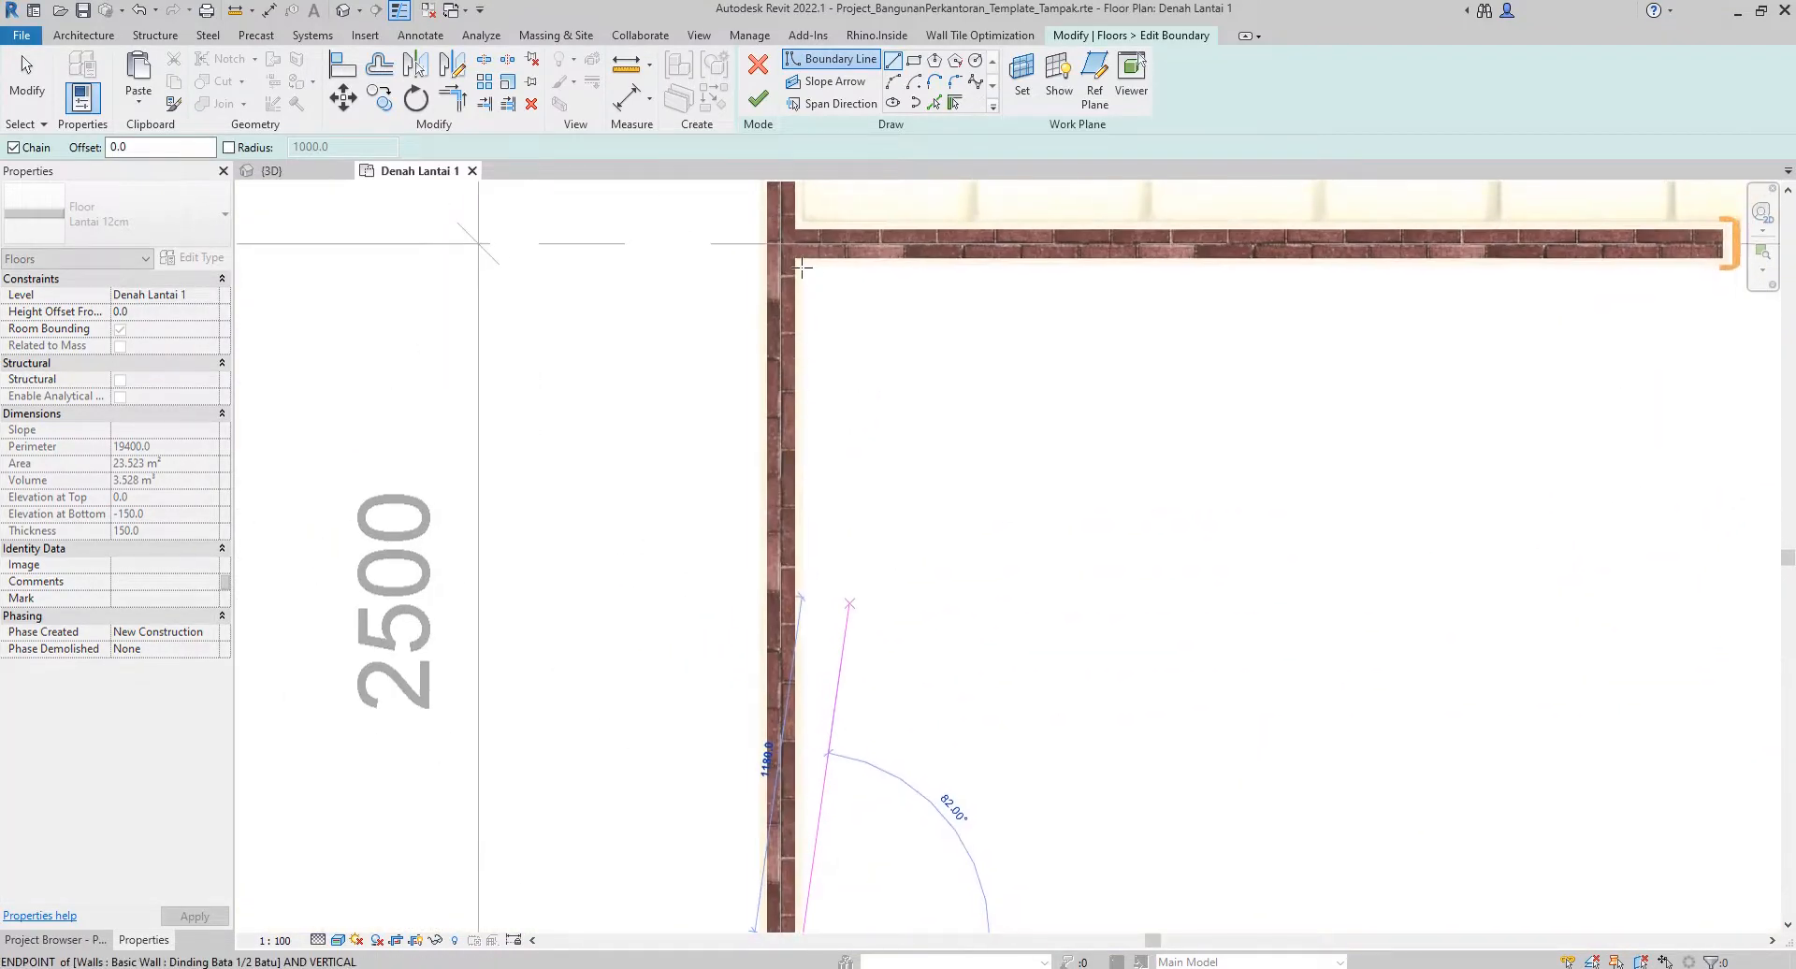
pyautogui.click(795, 259)
pyautogui.scroll(-3, 1151, 383)
pyautogui.moveTo(1441, 403); pyautogui.dragTo(301, 476, button='middle')
pyautogui.scroll(3, 1505, 393)
pyautogui.scroll(3, 1441, 400)
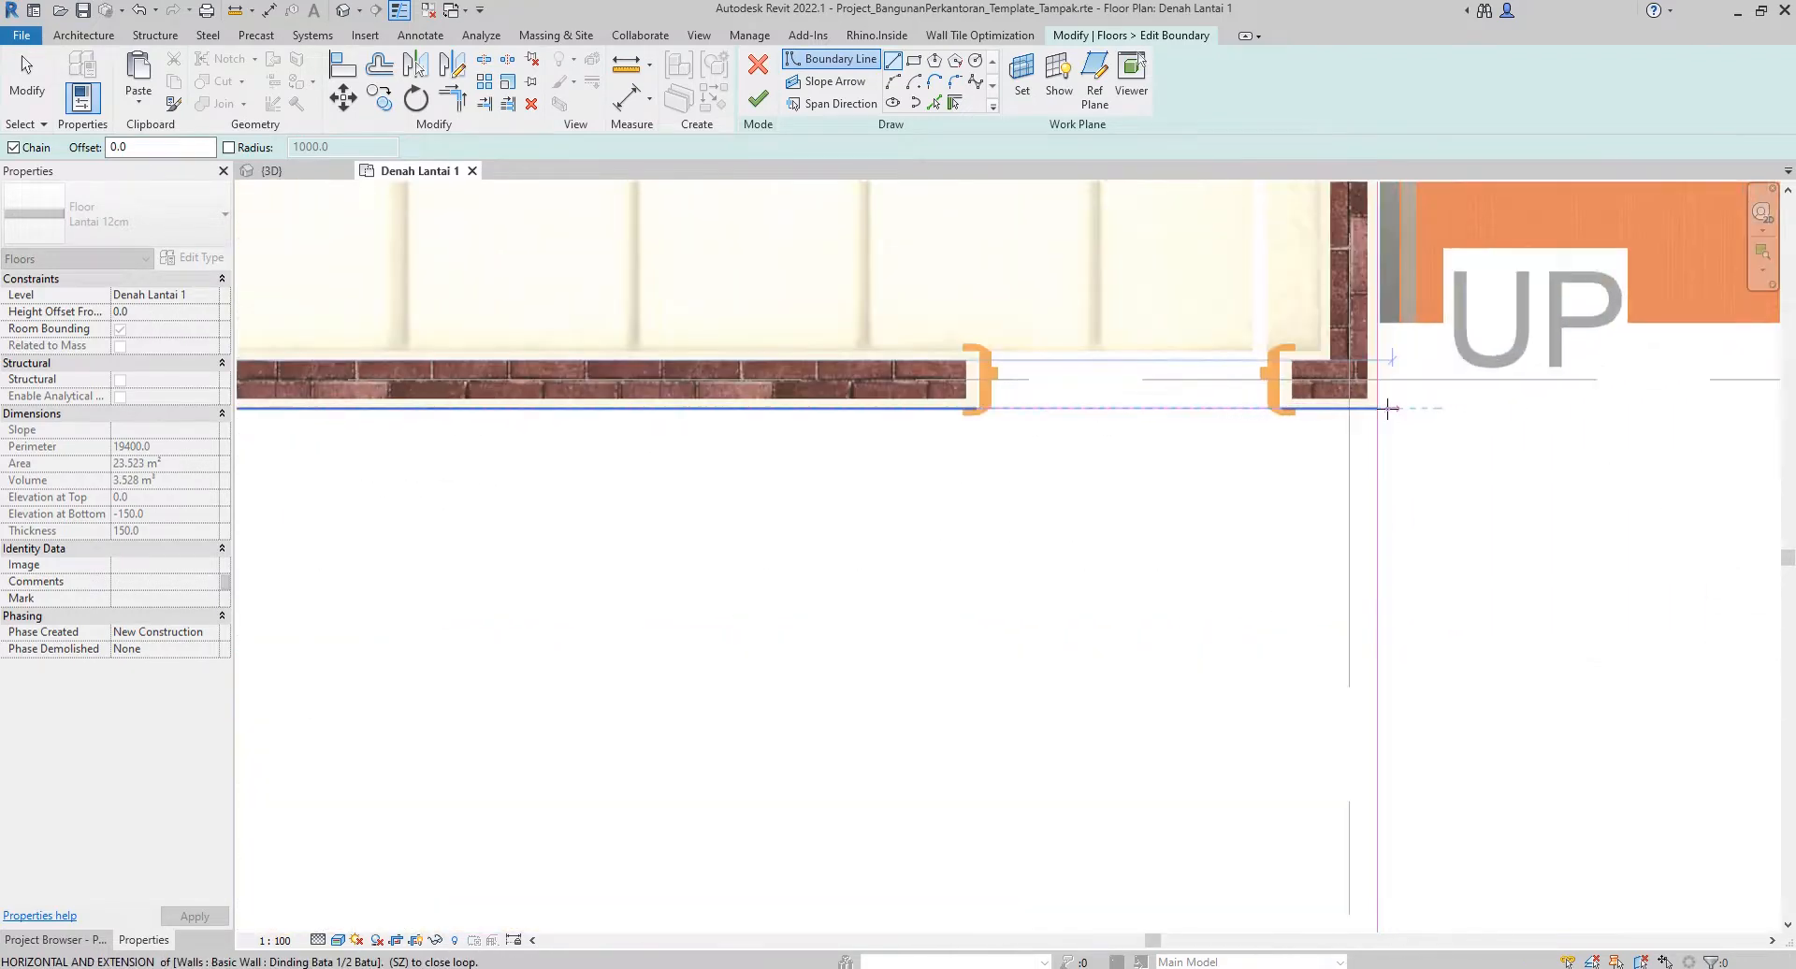
pyautogui.click(1376, 407)
pyautogui.scroll(-3, 970, 457)
pyautogui.scroll(-4, 926, 462)
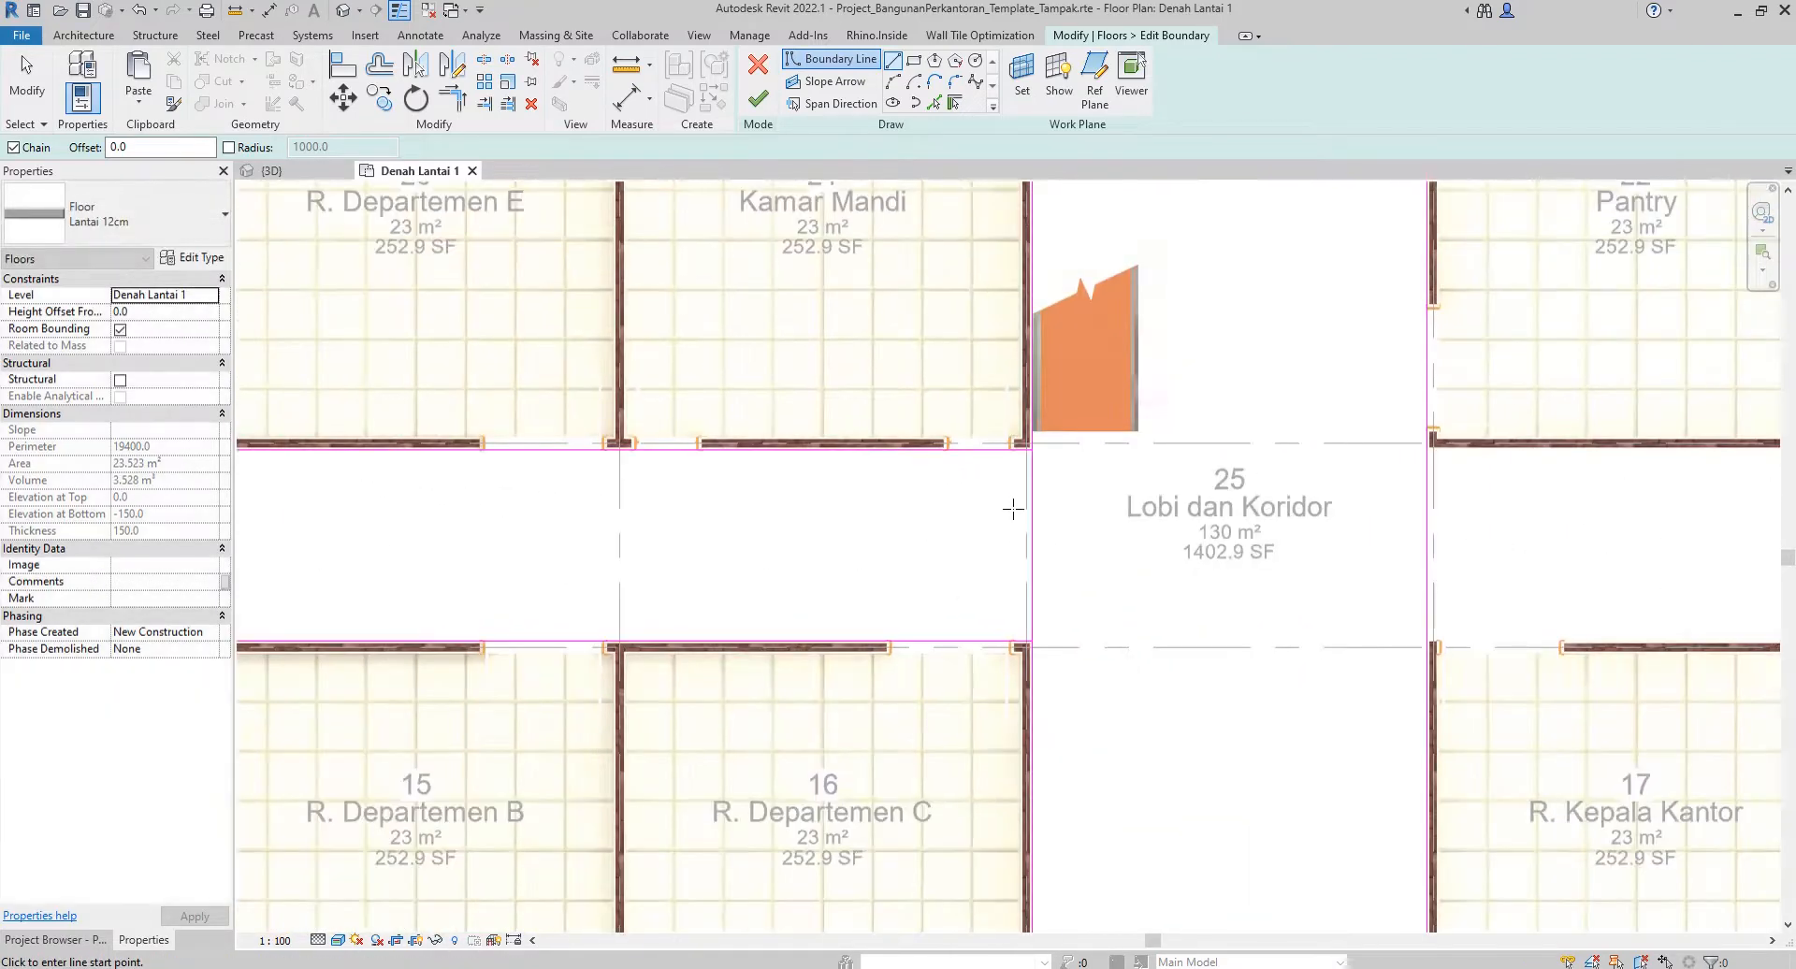
# Draw the other corridor wing's boundary along grid B from the lobby's grid 5 edge to grid 8 and up that end wall.
pyautogui.scroll(2, 1534, 607)
pyautogui.moveTo(1503, 601); pyautogui.dragTo(723, 666, button='middle')
pyautogui.scroll(7, 1075, 666)
pyautogui.click(871, 665)
pyautogui.scroll(-10, 943, 667)
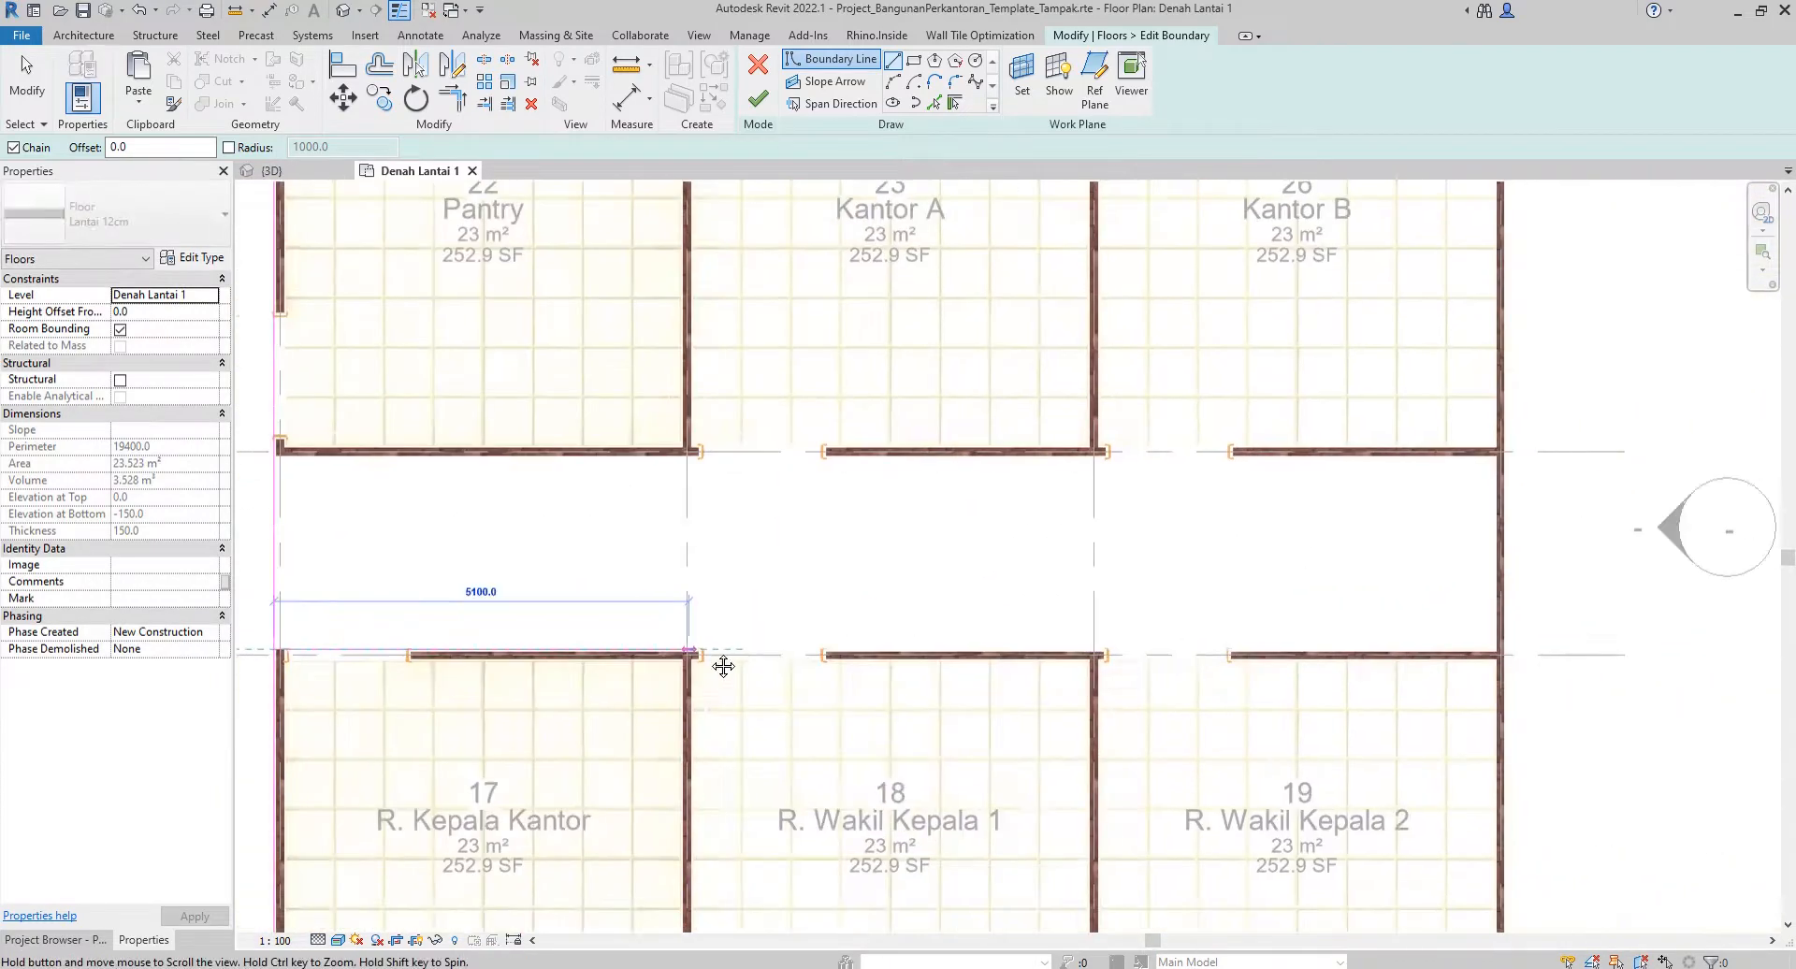
pyautogui.scroll(5, 1532, 641)
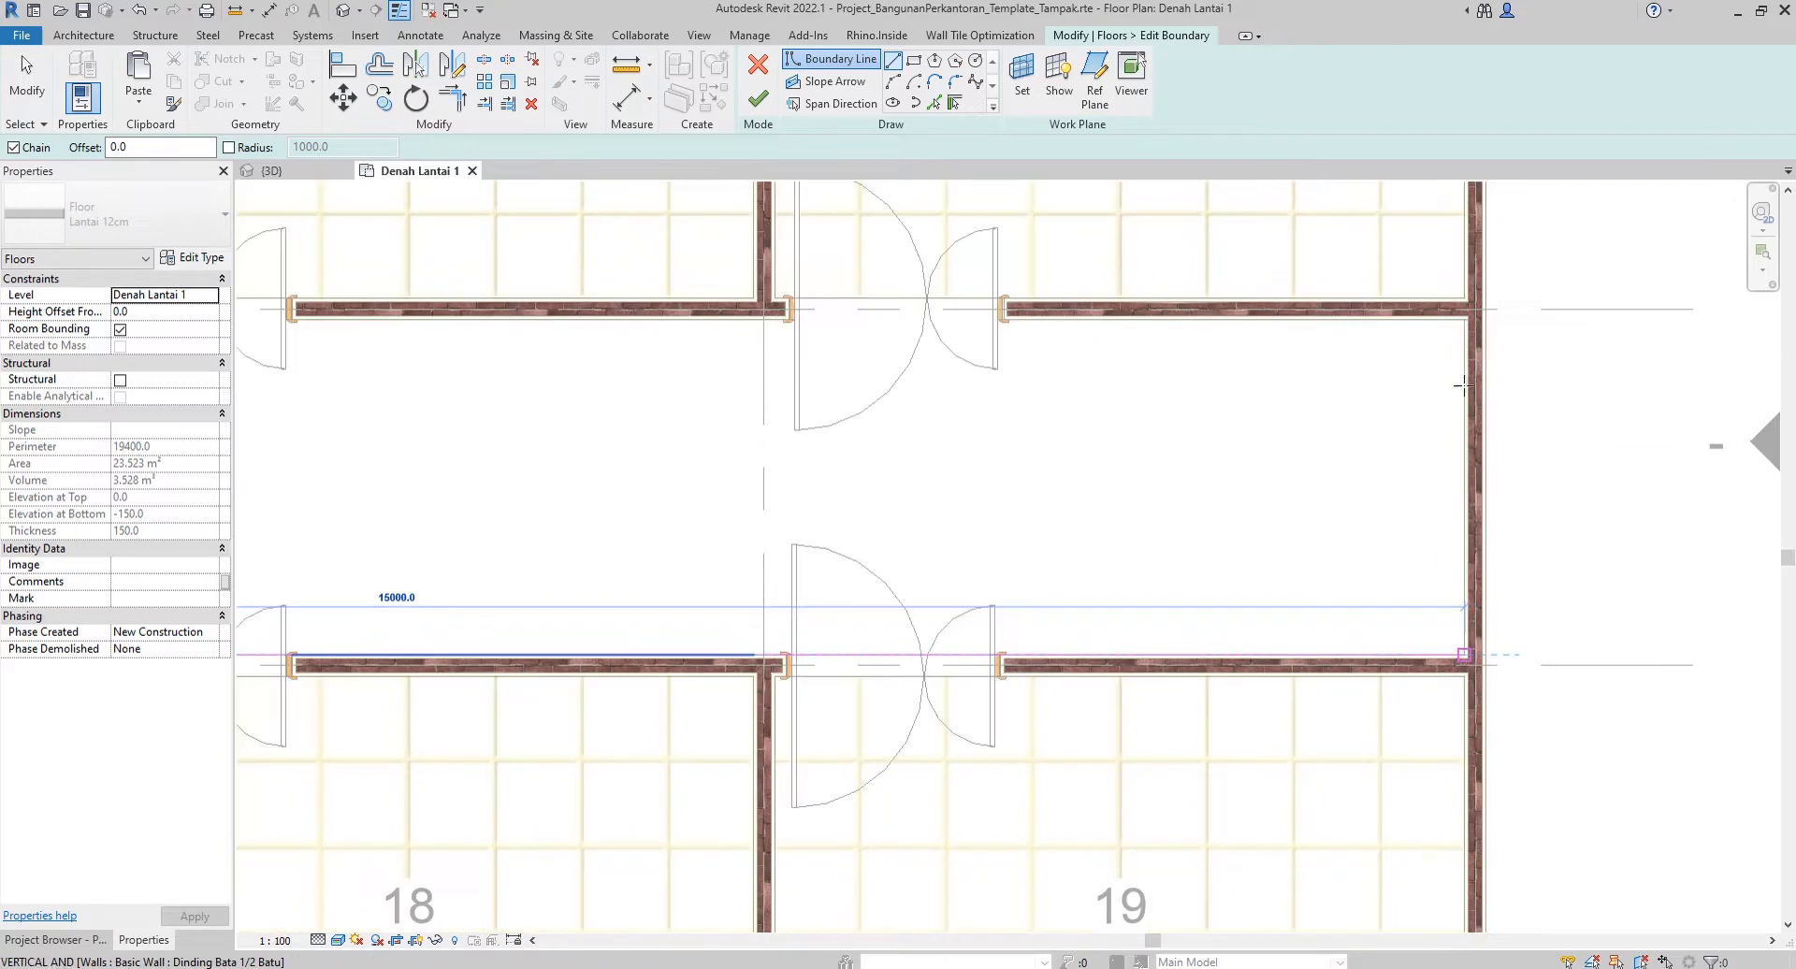
pyautogui.click(1463, 320)
# Draw the boundary line back along the grid C wall face from grid 8 to the lobby's grid 5 edge and end the line chain.
pyautogui.moveTo(829, 345); pyautogui.dragTo(1607, 388, button='middle')
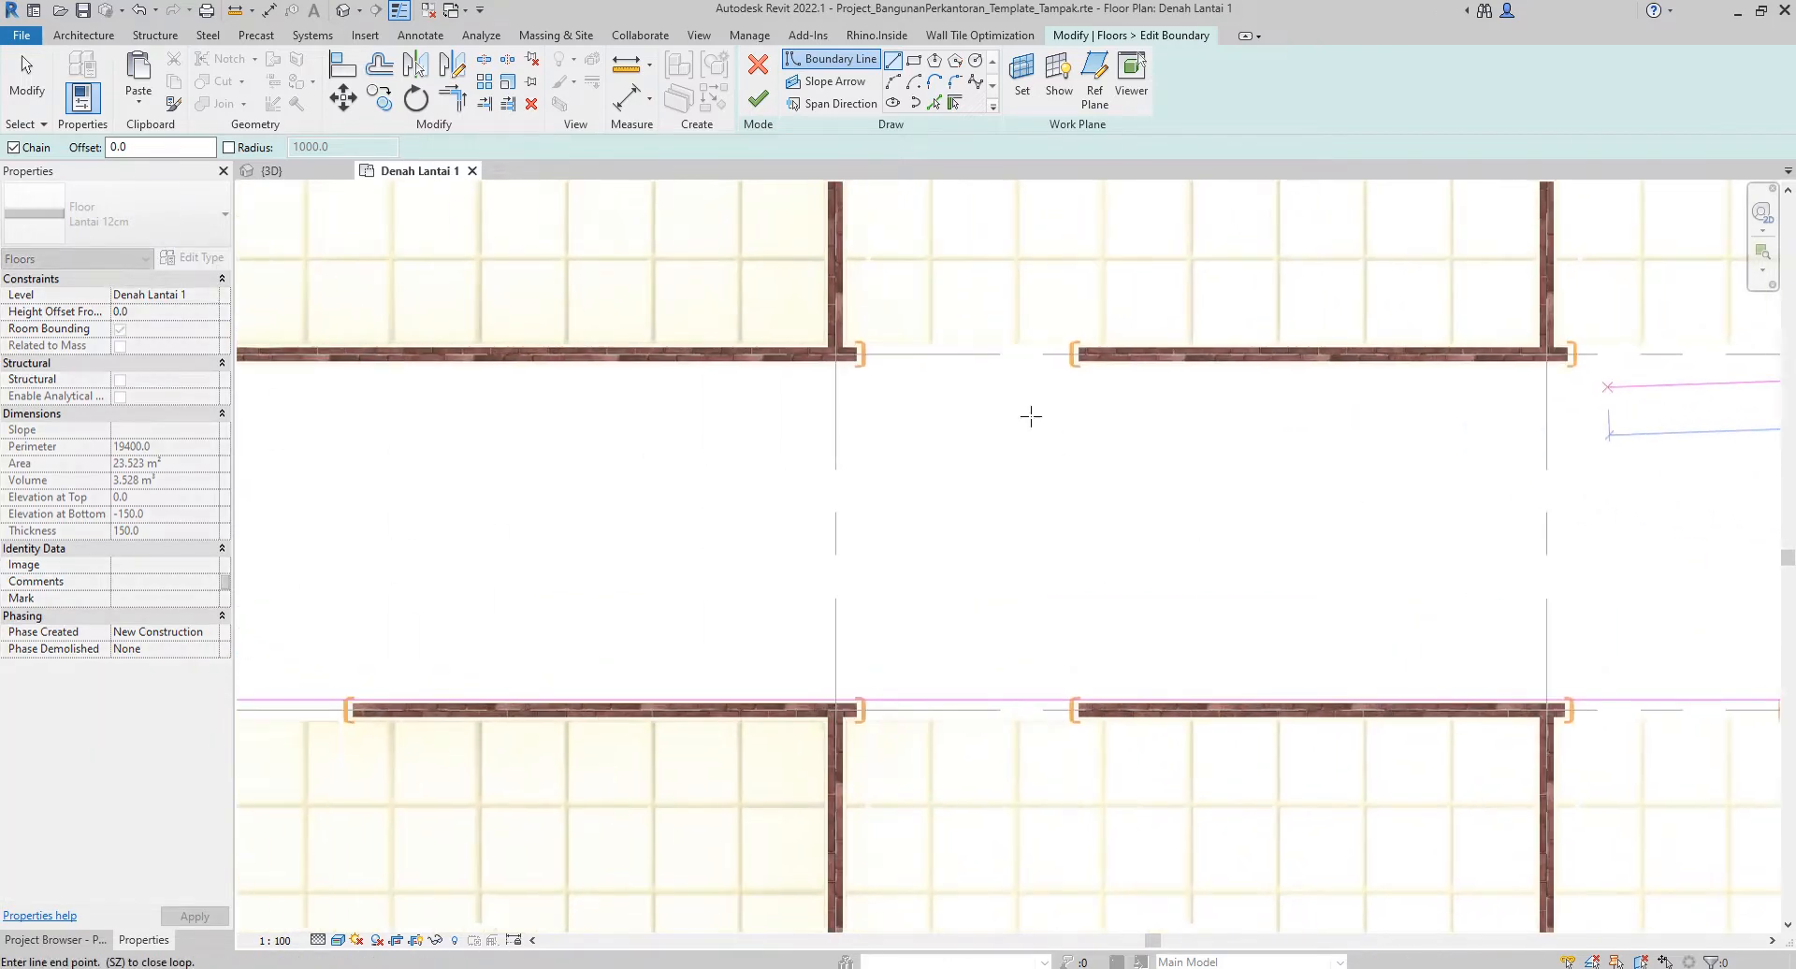
pyautogui.moveTo(562, 402); pyautogui.dragTo(1371, 445, button='middle')
pyautogui.scroll(4, 932, 388)
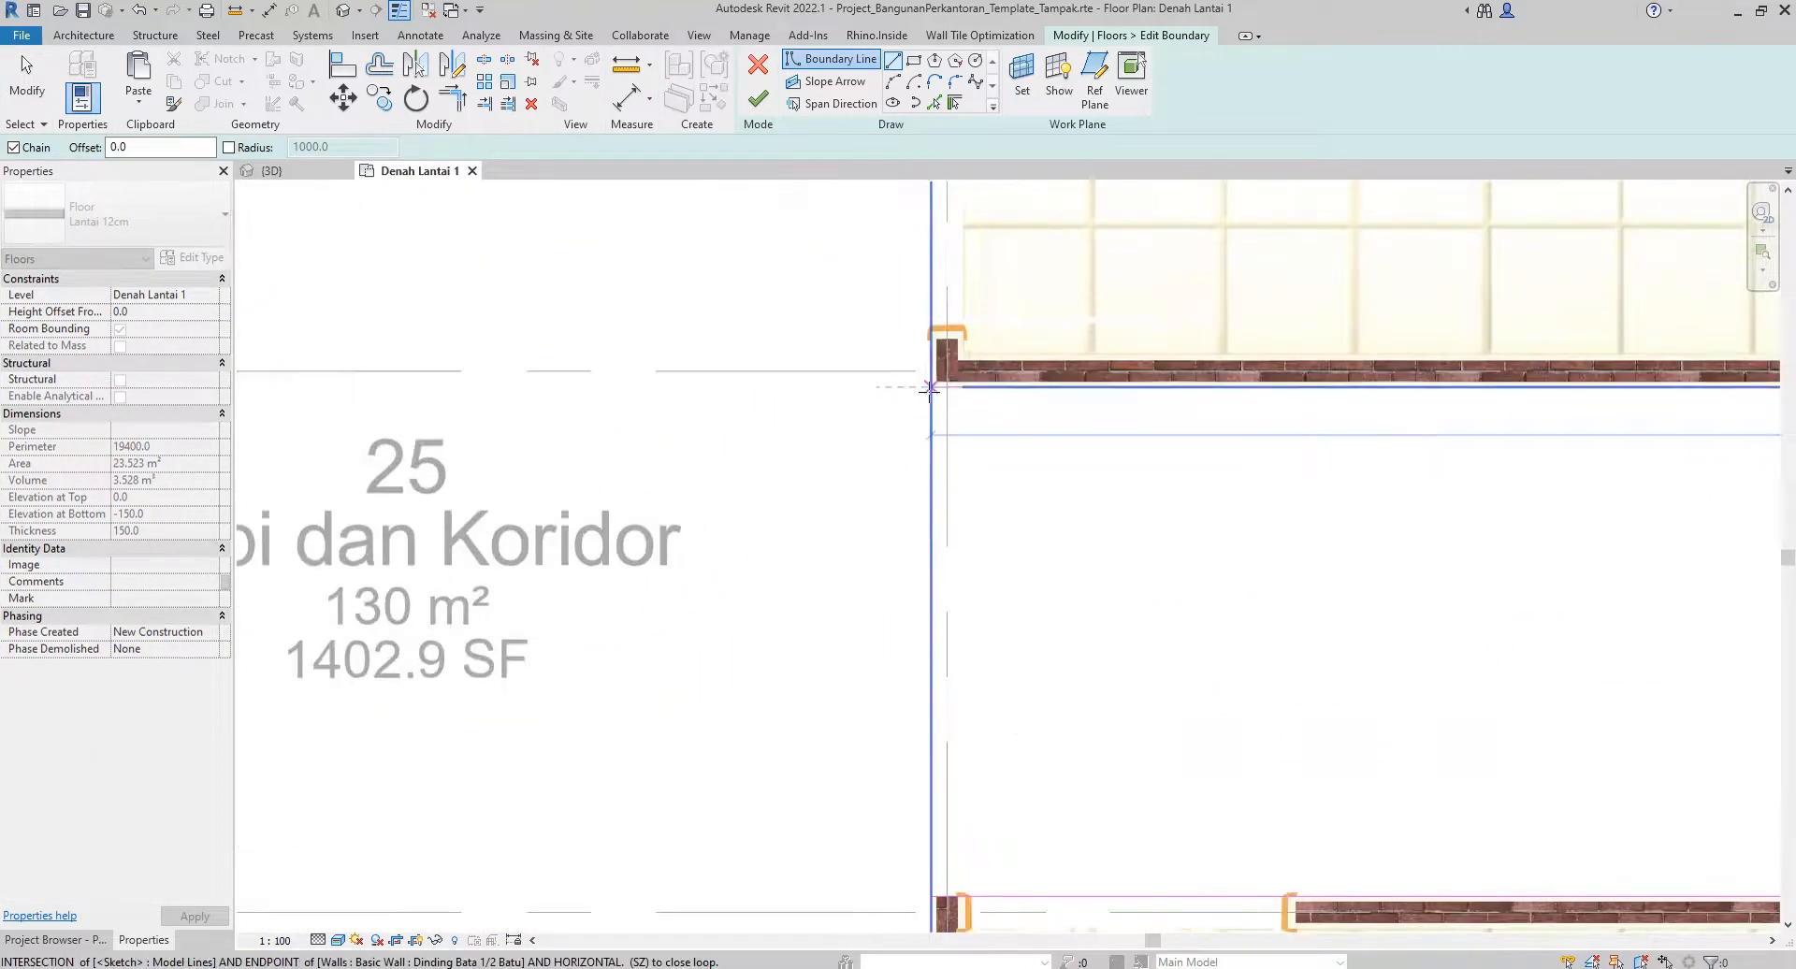
pyautogui.click(929, 390)
pyautogui.press('Escape')
pyautogui.press('Escape')
pyautogui.scroll(-5, 924, 445)
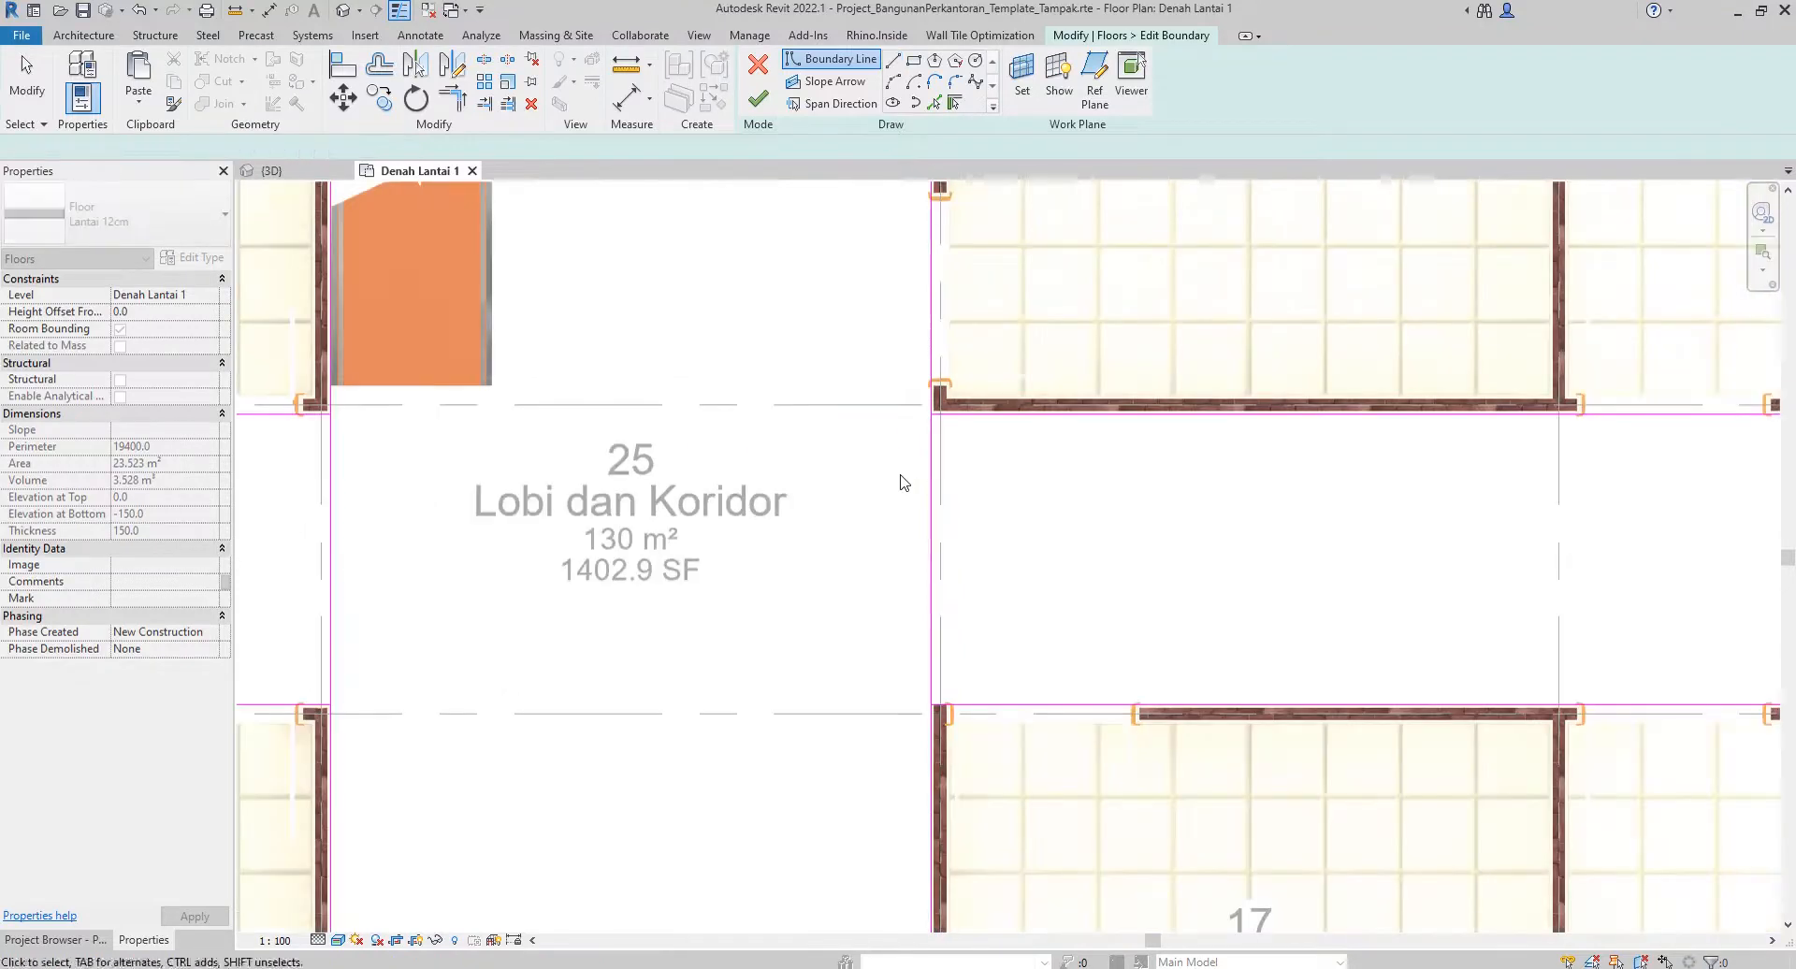
# Split the lobby's two side boundary lines at grids 4 and 5 where they cross the corridor between grids B and C.
pyautogui.moveTo(793, 554); pyautogui.dragTo(937, 565, button='middle')
pyautogui.scroll(2, 741, 441)
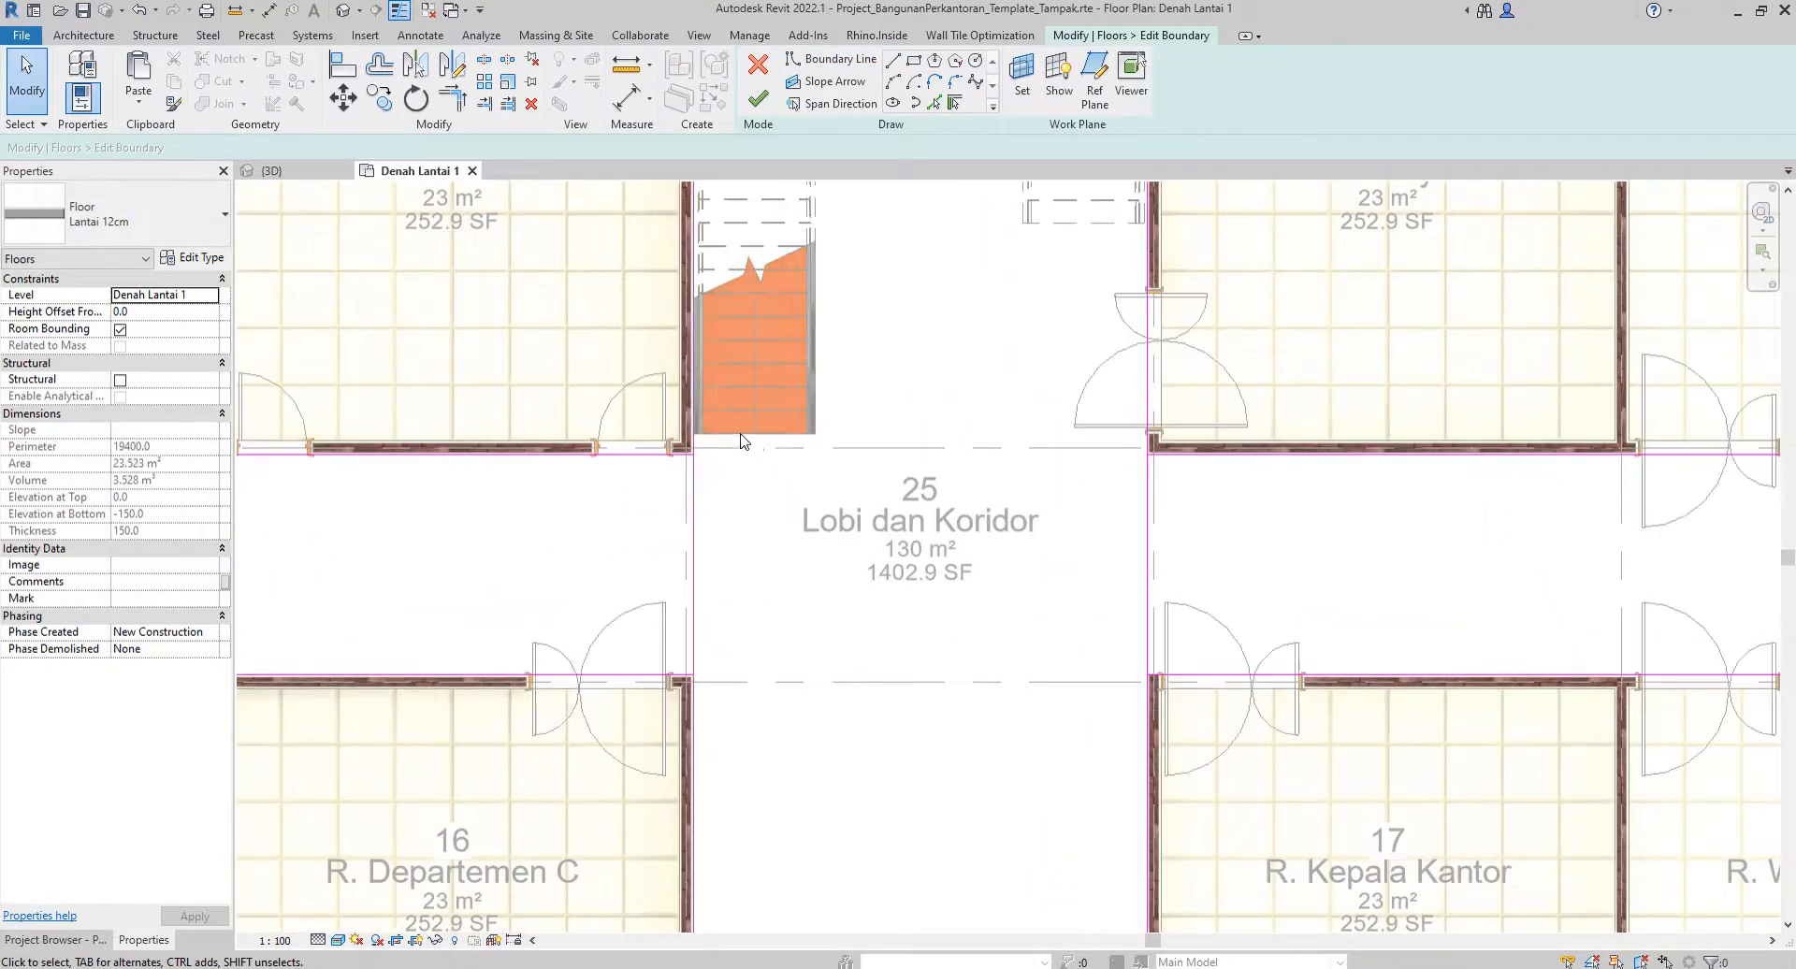
pyautogui.click(484, 59)
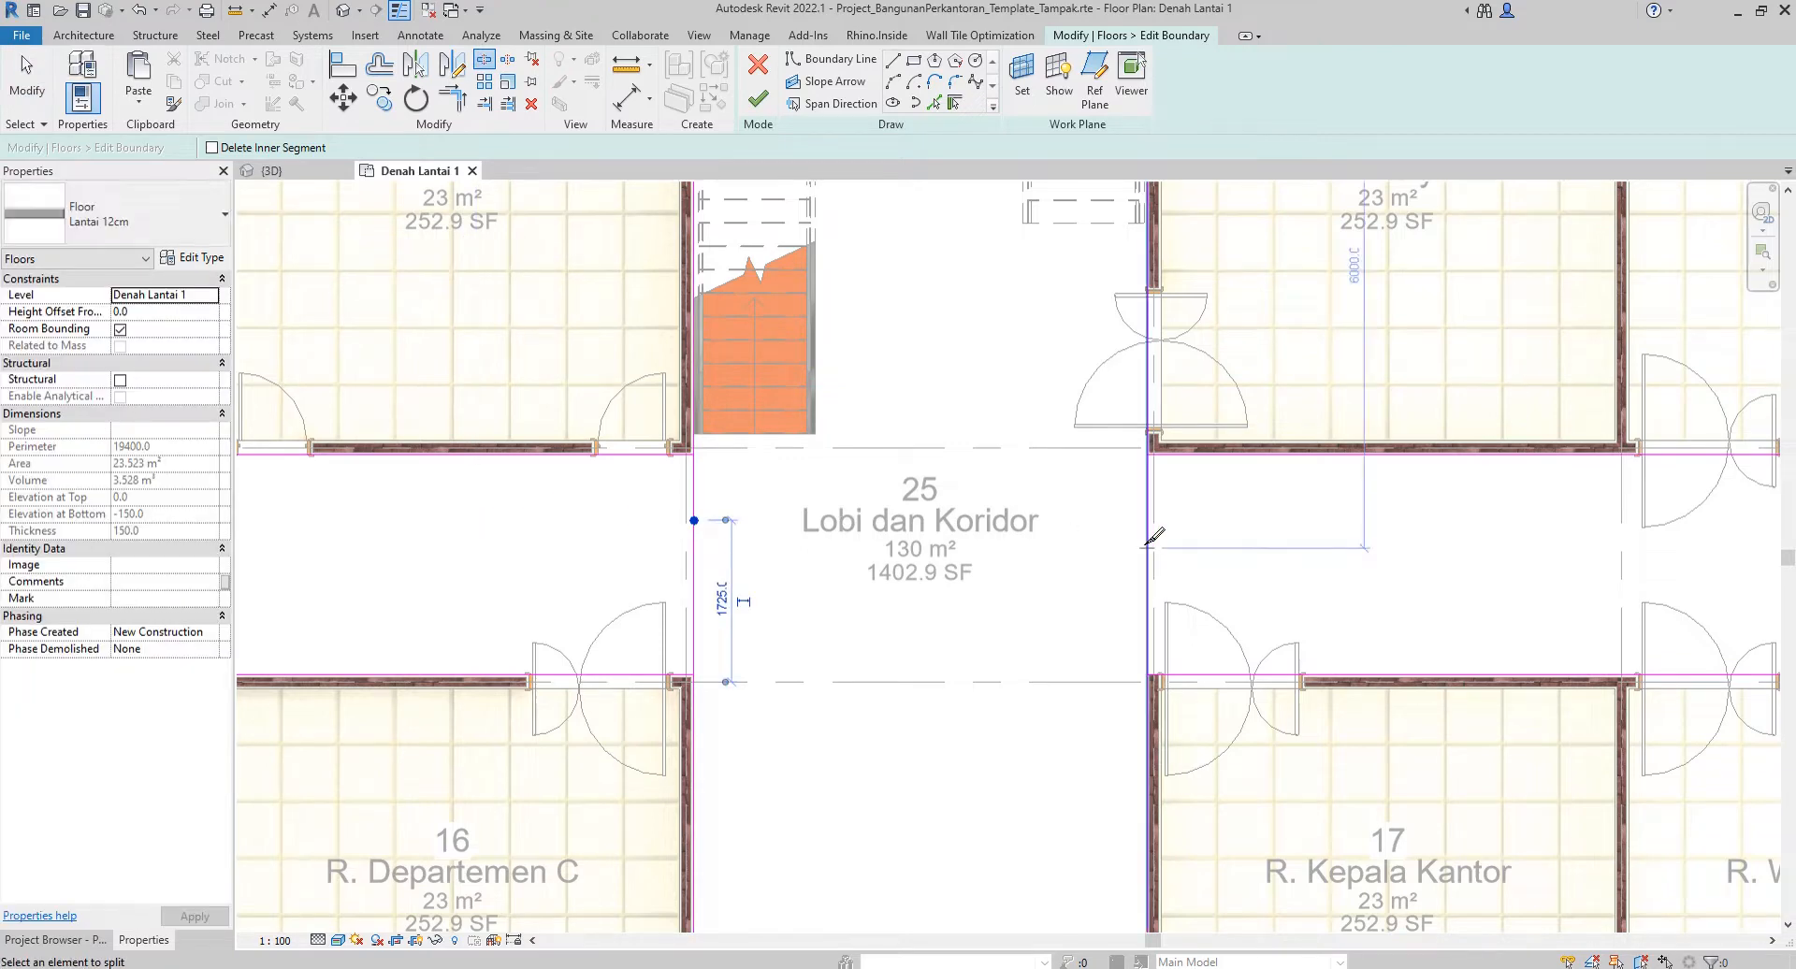
pyautogui.press('Escape')
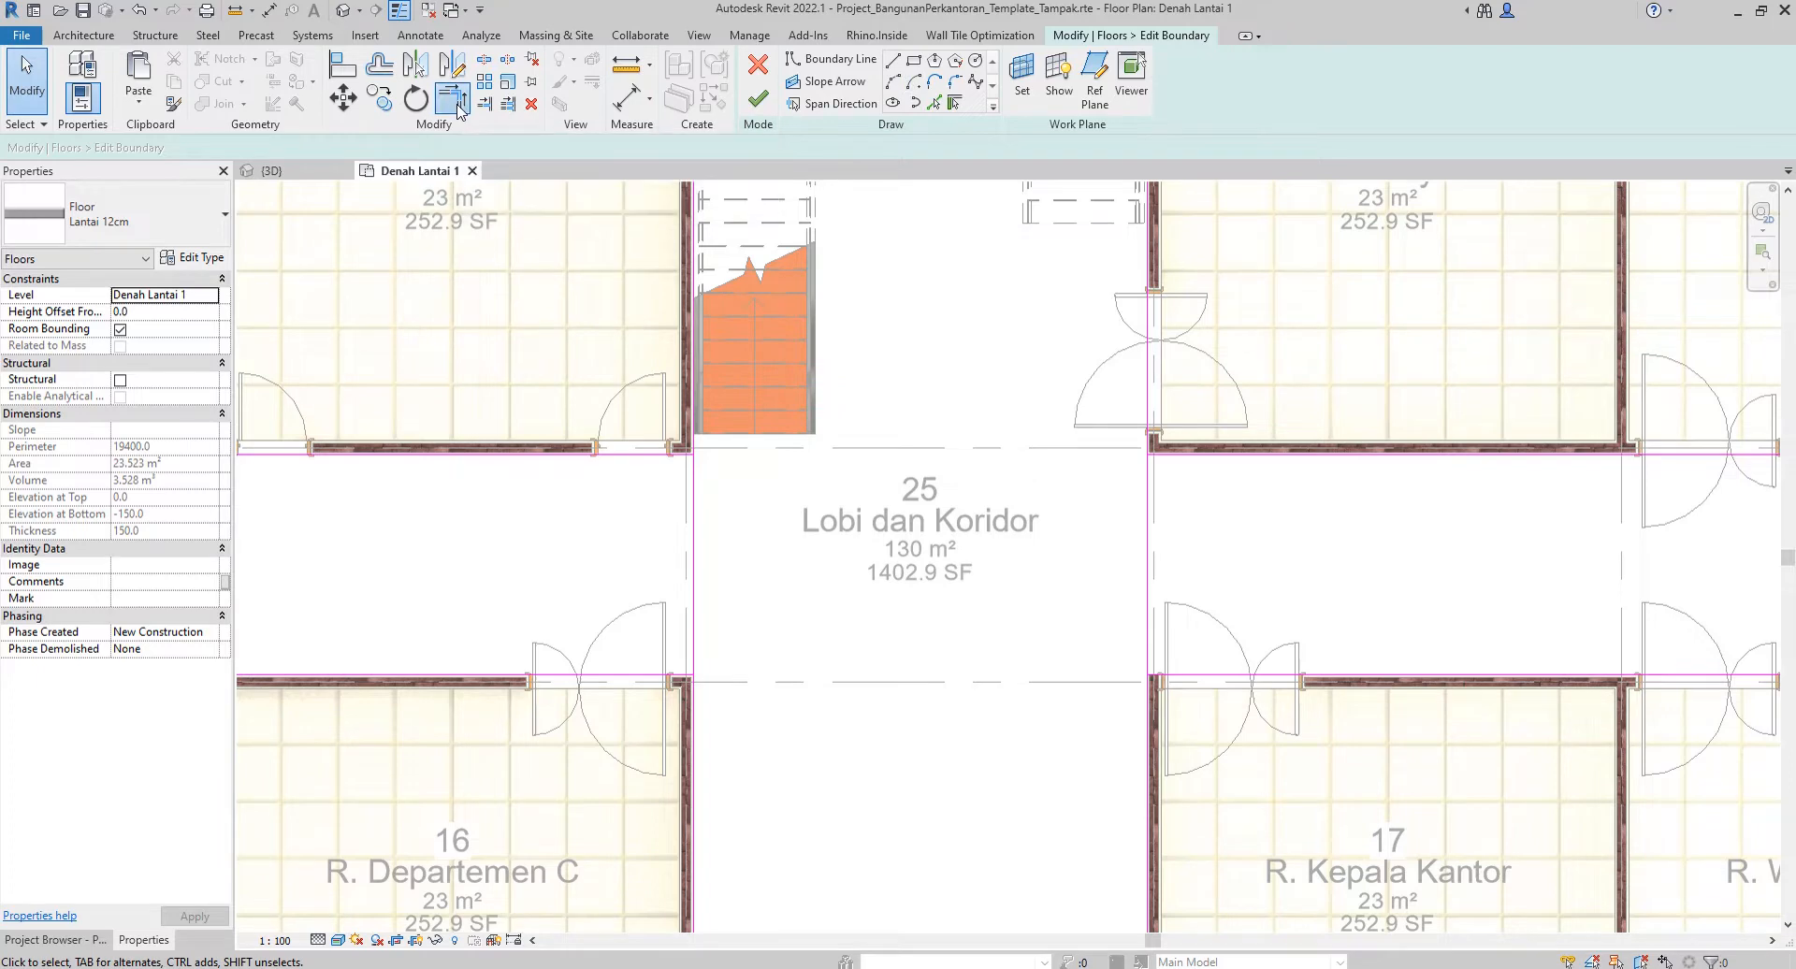
# Trim the split lobby side lines to the corridor lines at all four corners, opening the lobby into both corridor wings.
pyautogui.click(457, 106)
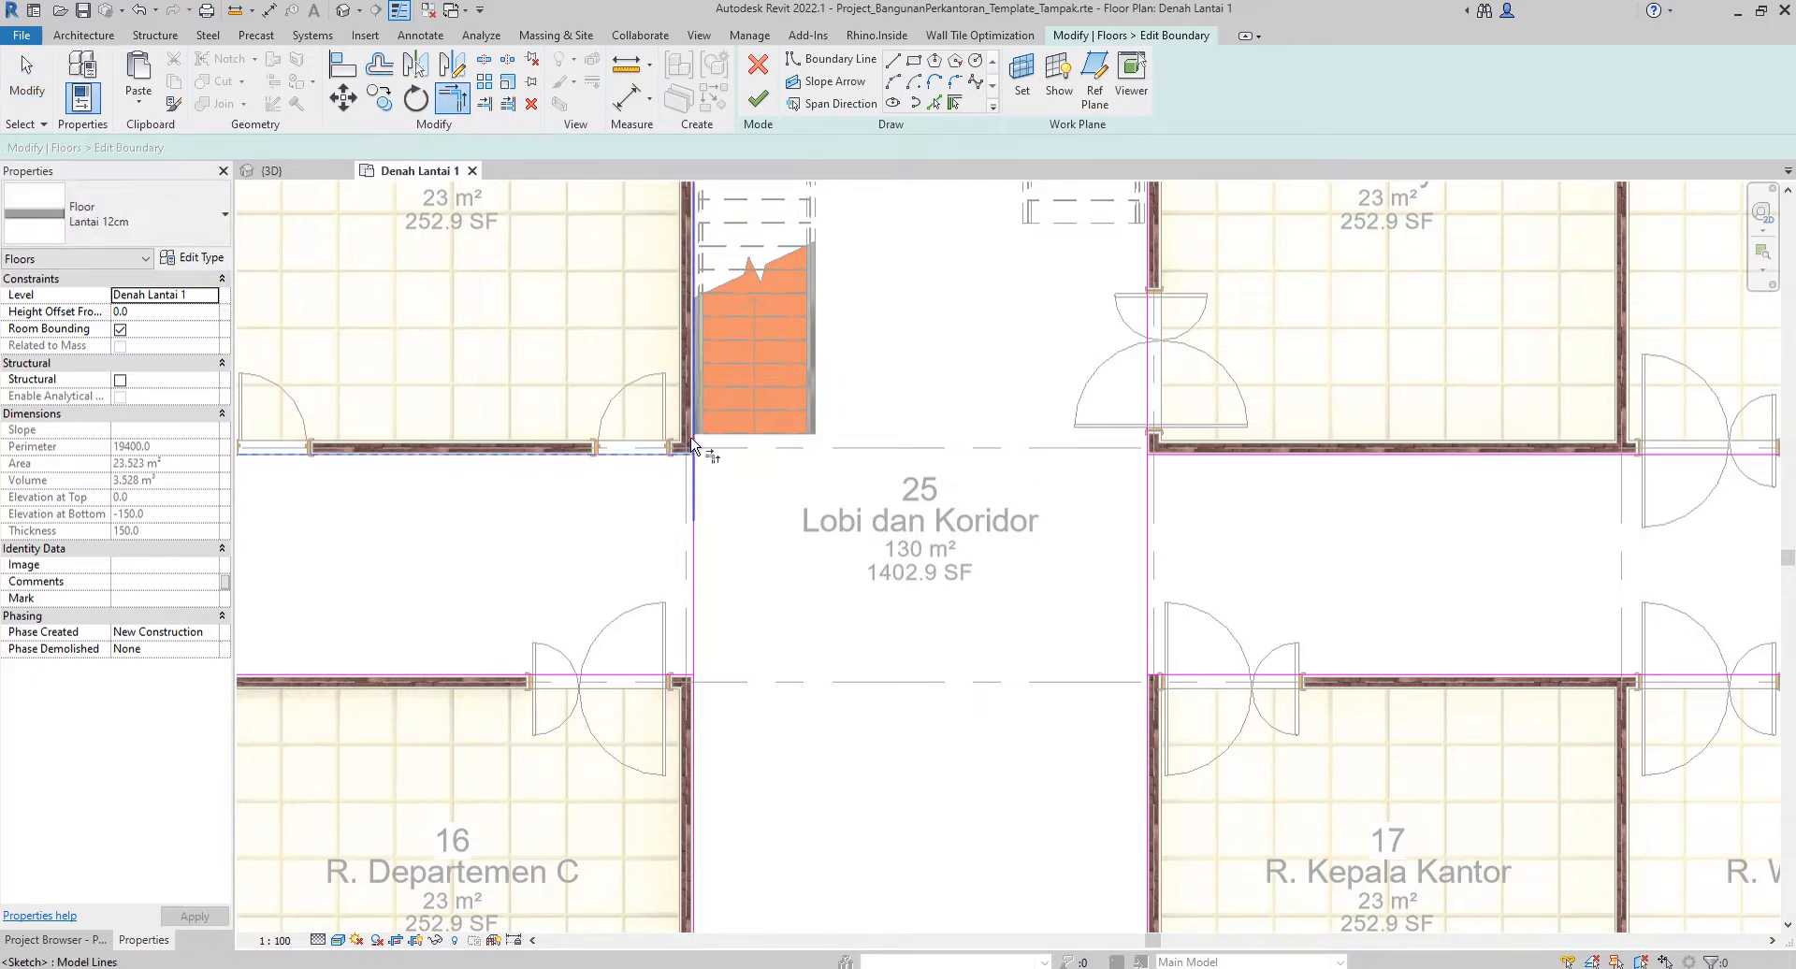
pyautogui.click(697, 694)
pyautogui.click(650, 676)
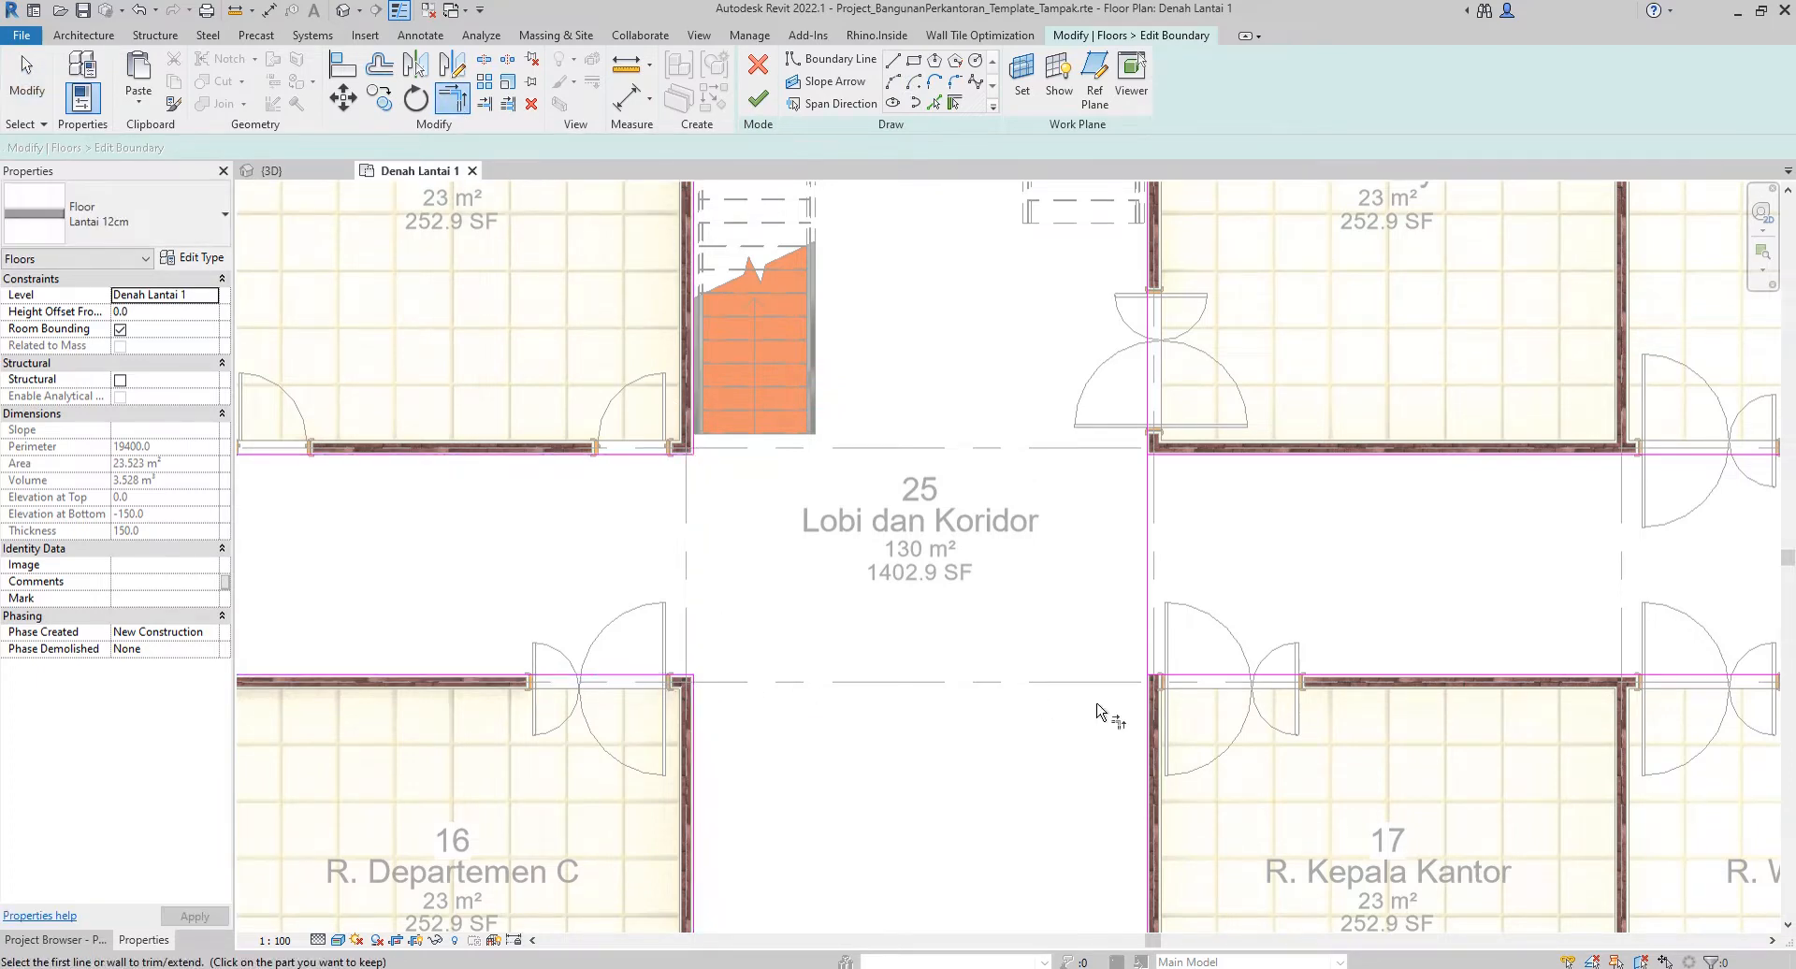
pyautogui.click(1149, 698)
pyautogui.click(1180, 656)
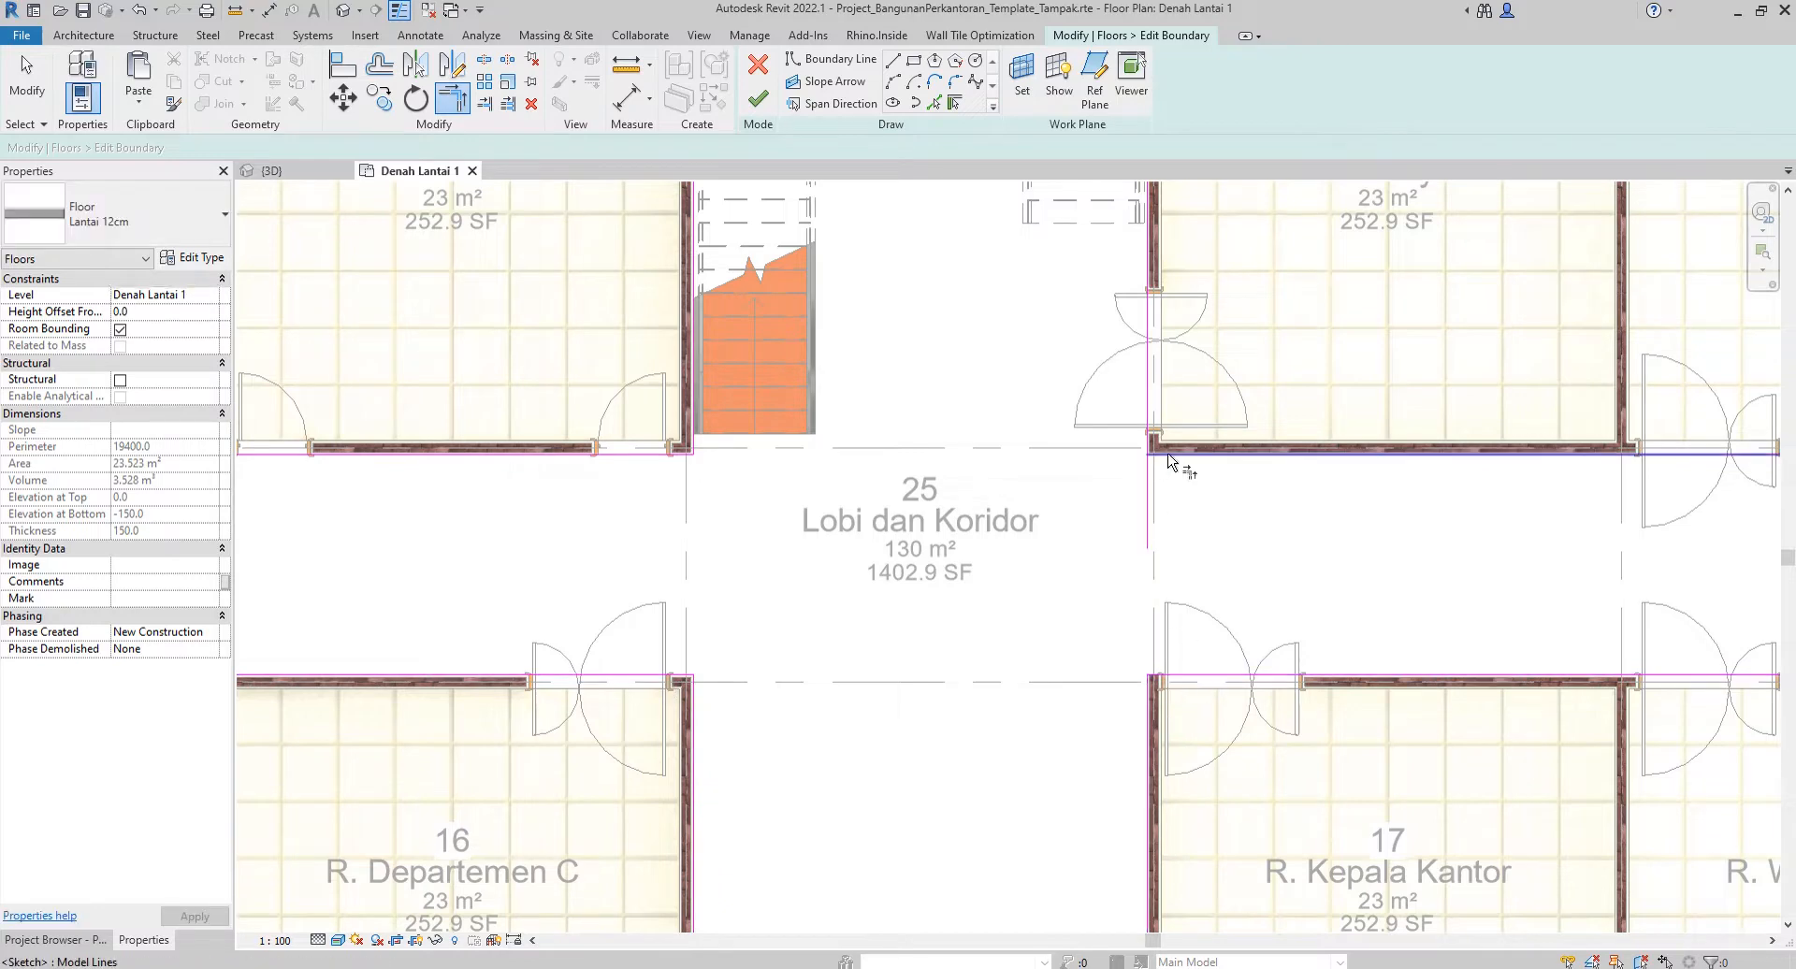
pyautogui.press('Escape')
# Finish the boundary edit of the combined lobby and corridor floor and deselect it.
pyautogui.scroll(-5, 938, 463)
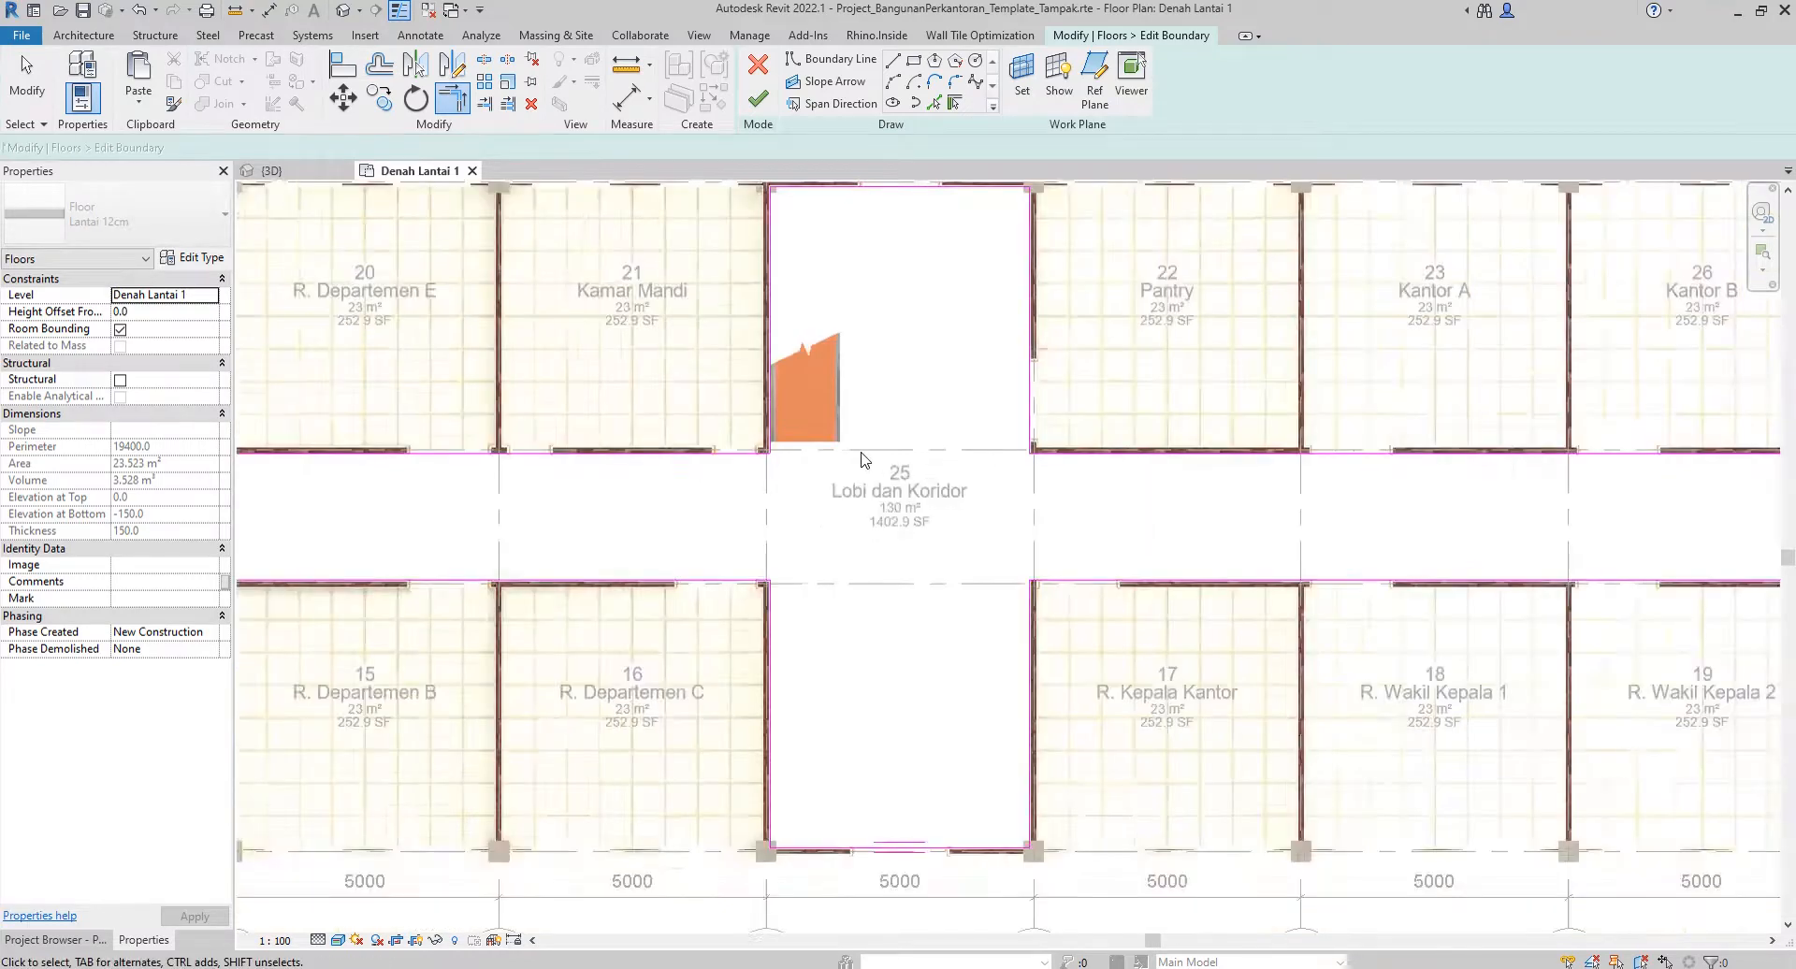
pyautogui.scroll(1, 827, 412)
pyautogui.click(758, 99)
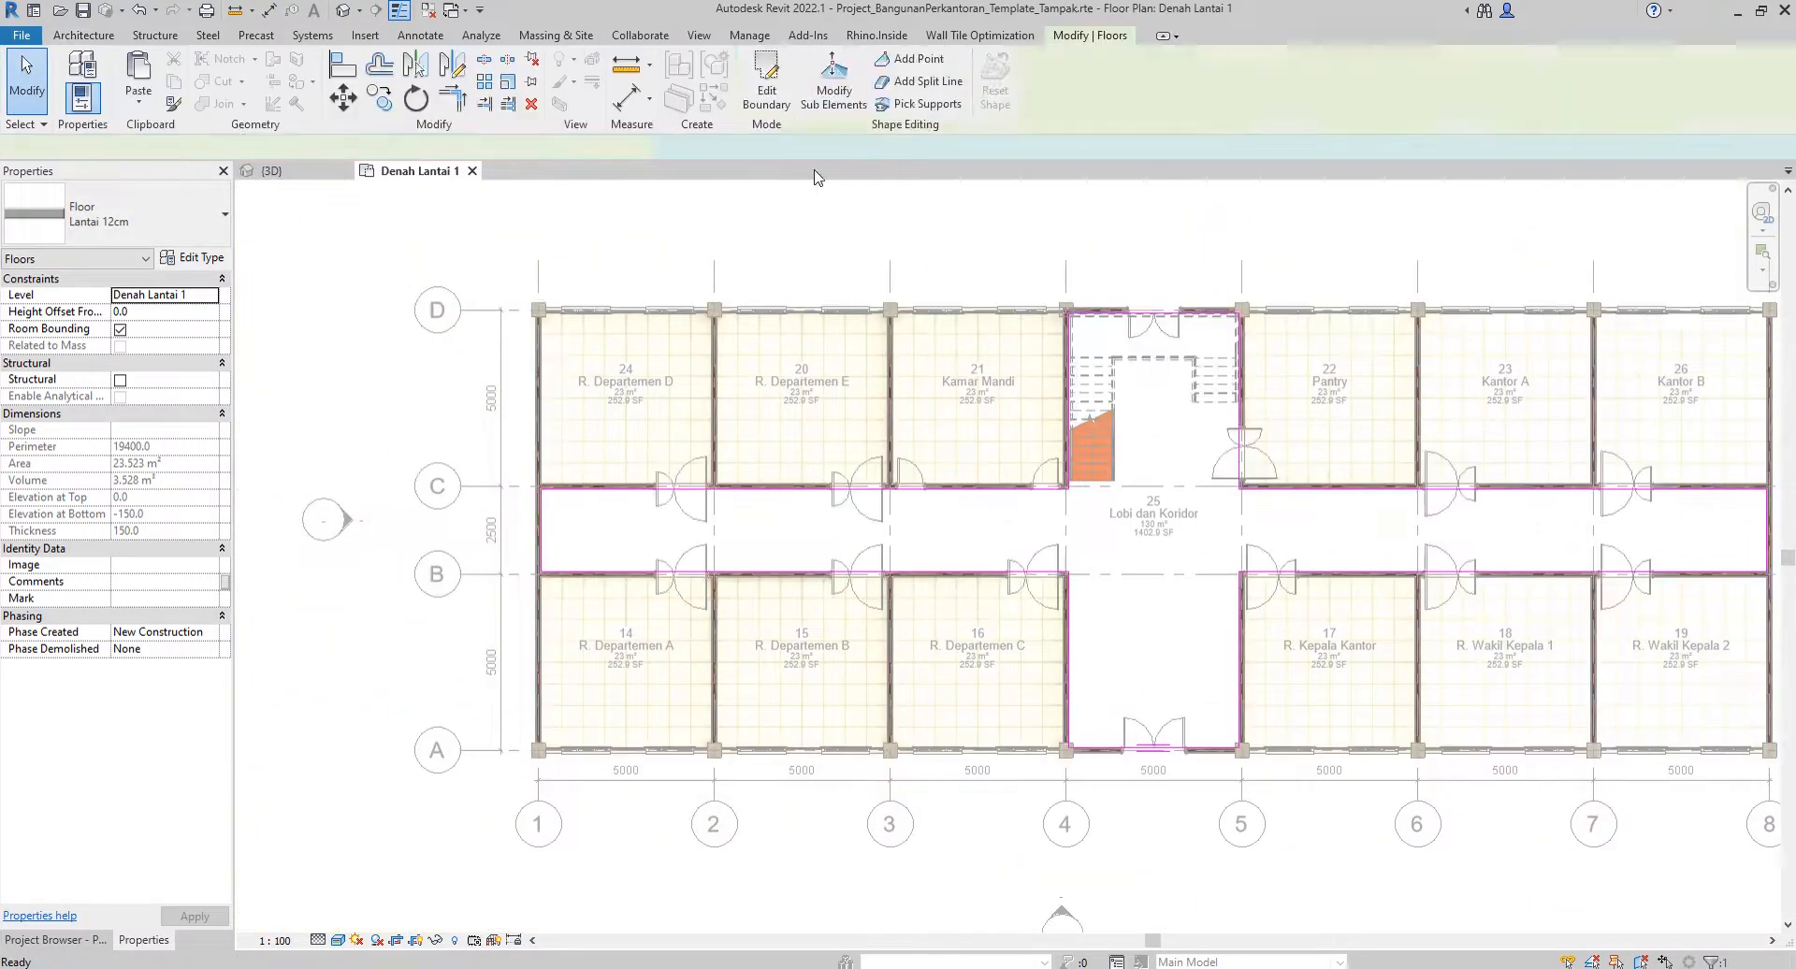
pyautogui.press('Escape')
pyautogui.moveTo(1224, 297); pyautogui.dragTo(1068, 313, button='middle')
pyautogui.click(272, 172)
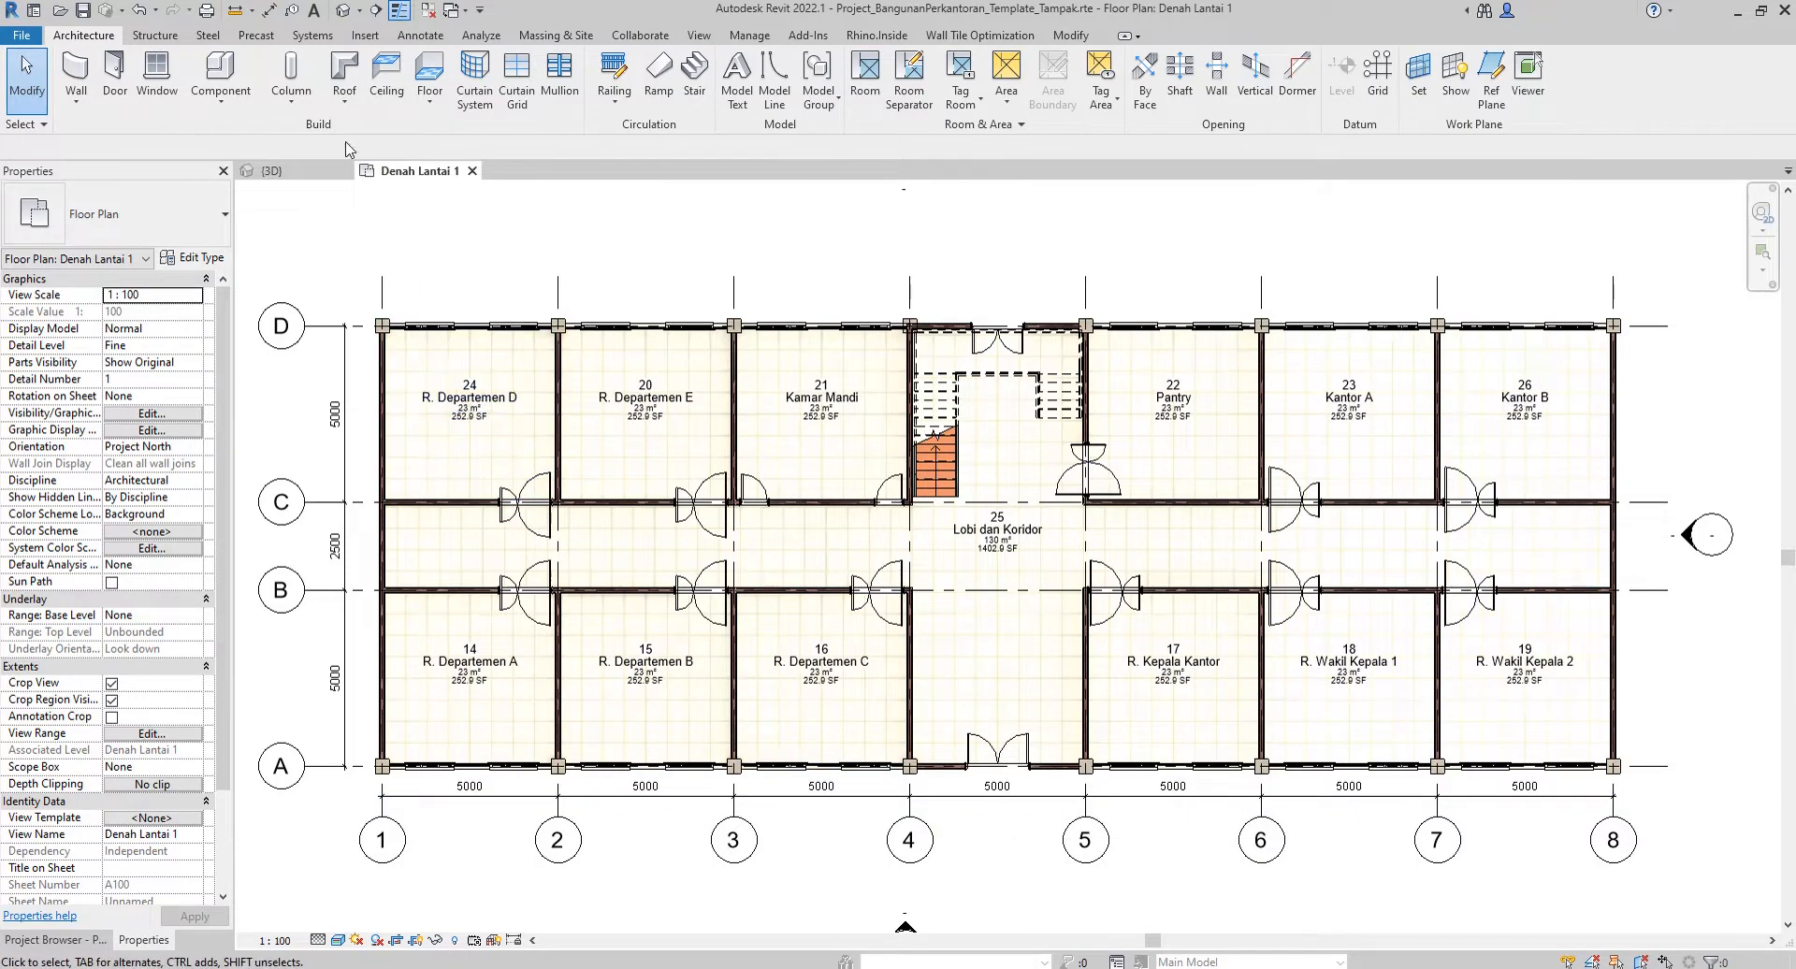
# Create a building section through the middle of the lobby between grids 4 and 5, running from below grid A to above grid D.
pyautogui.click(698, 35)
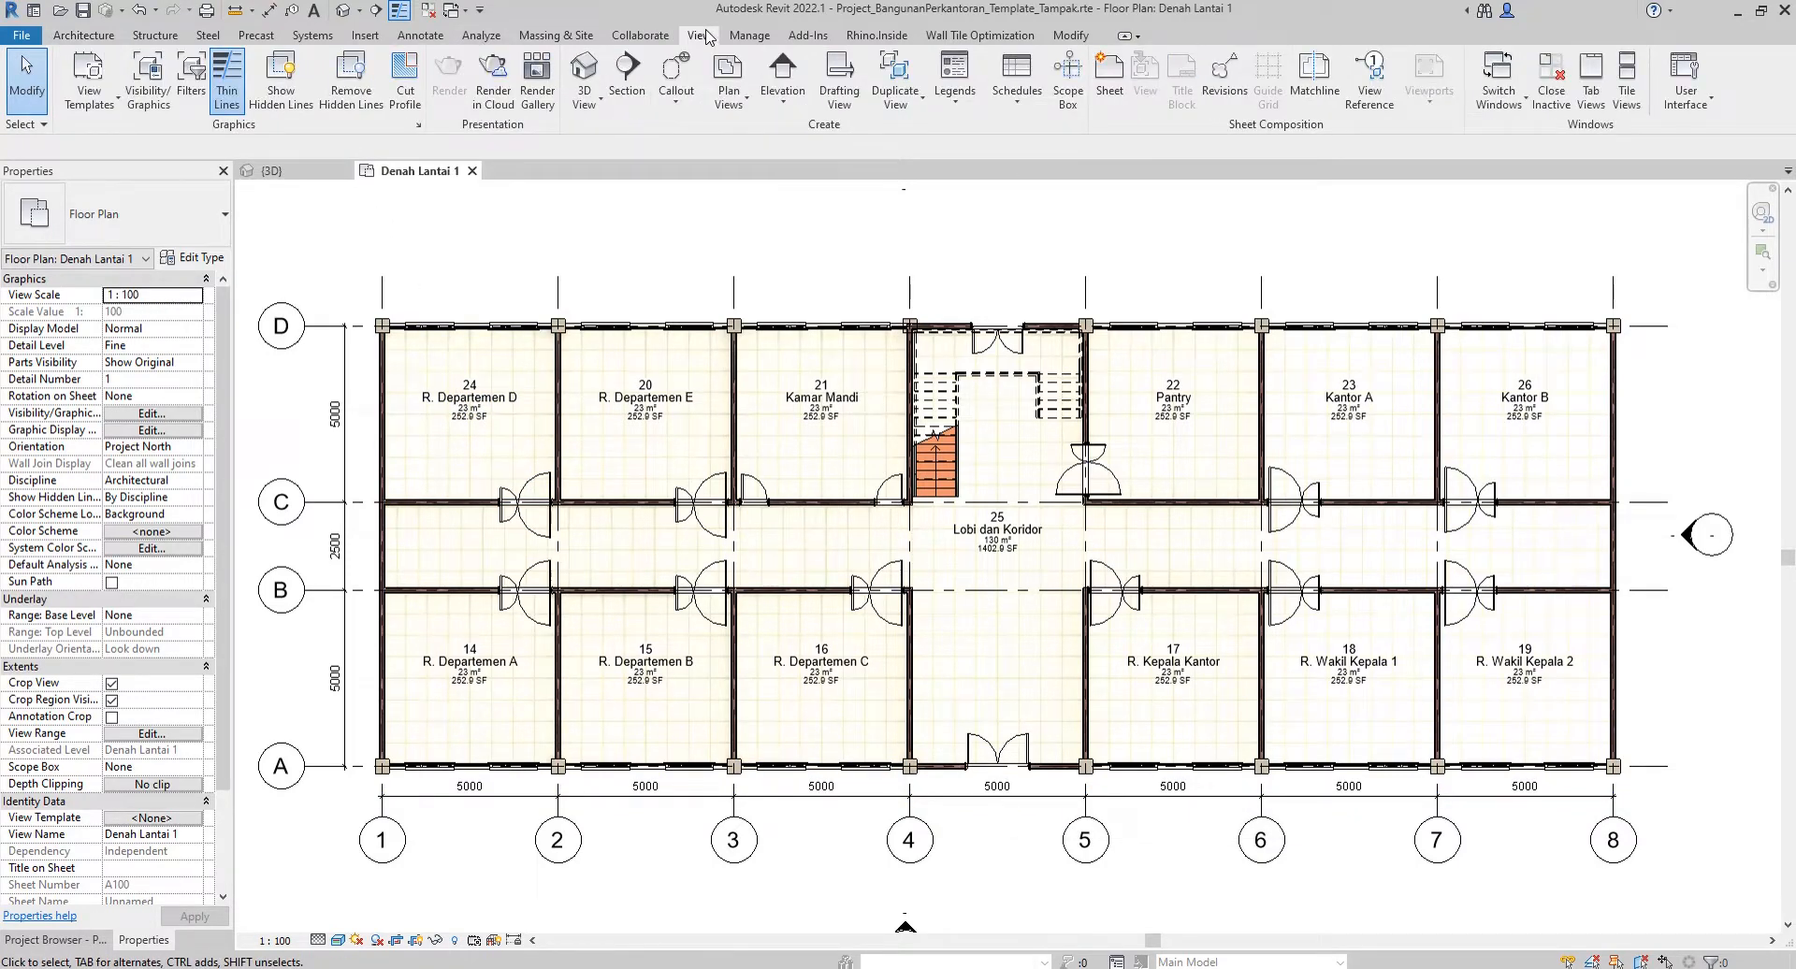
pyautogui.click(627, 77)
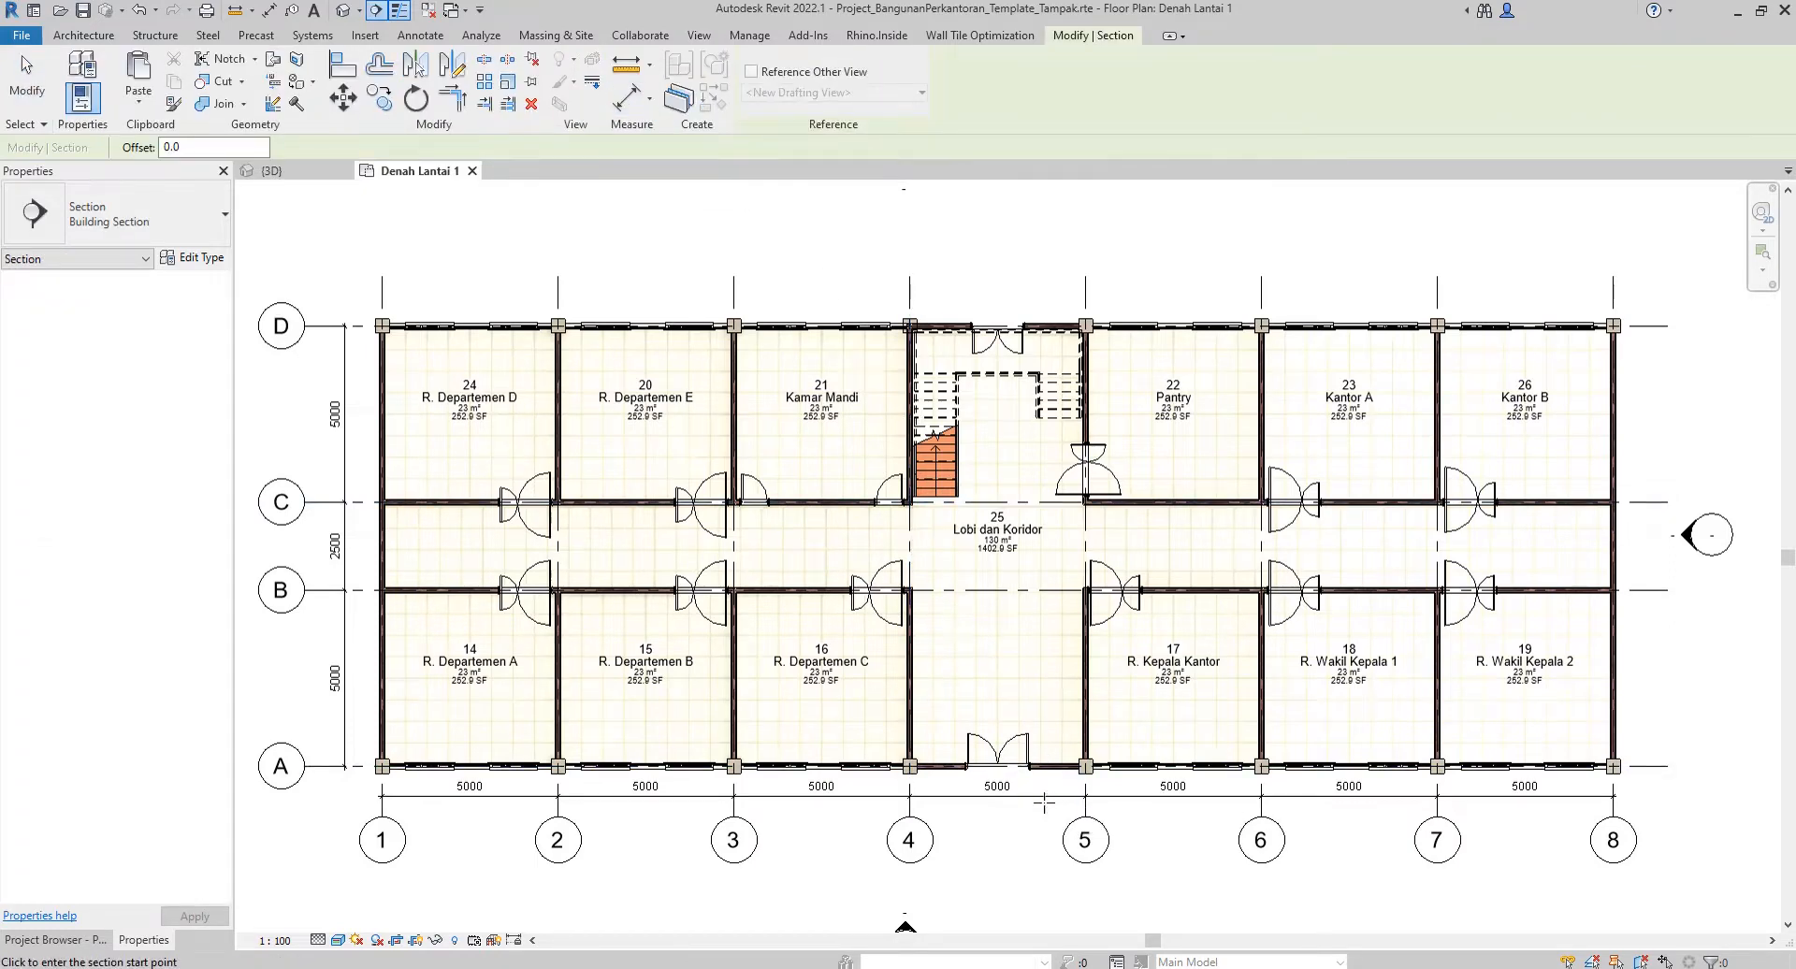
pyautogui.click(999, 806)
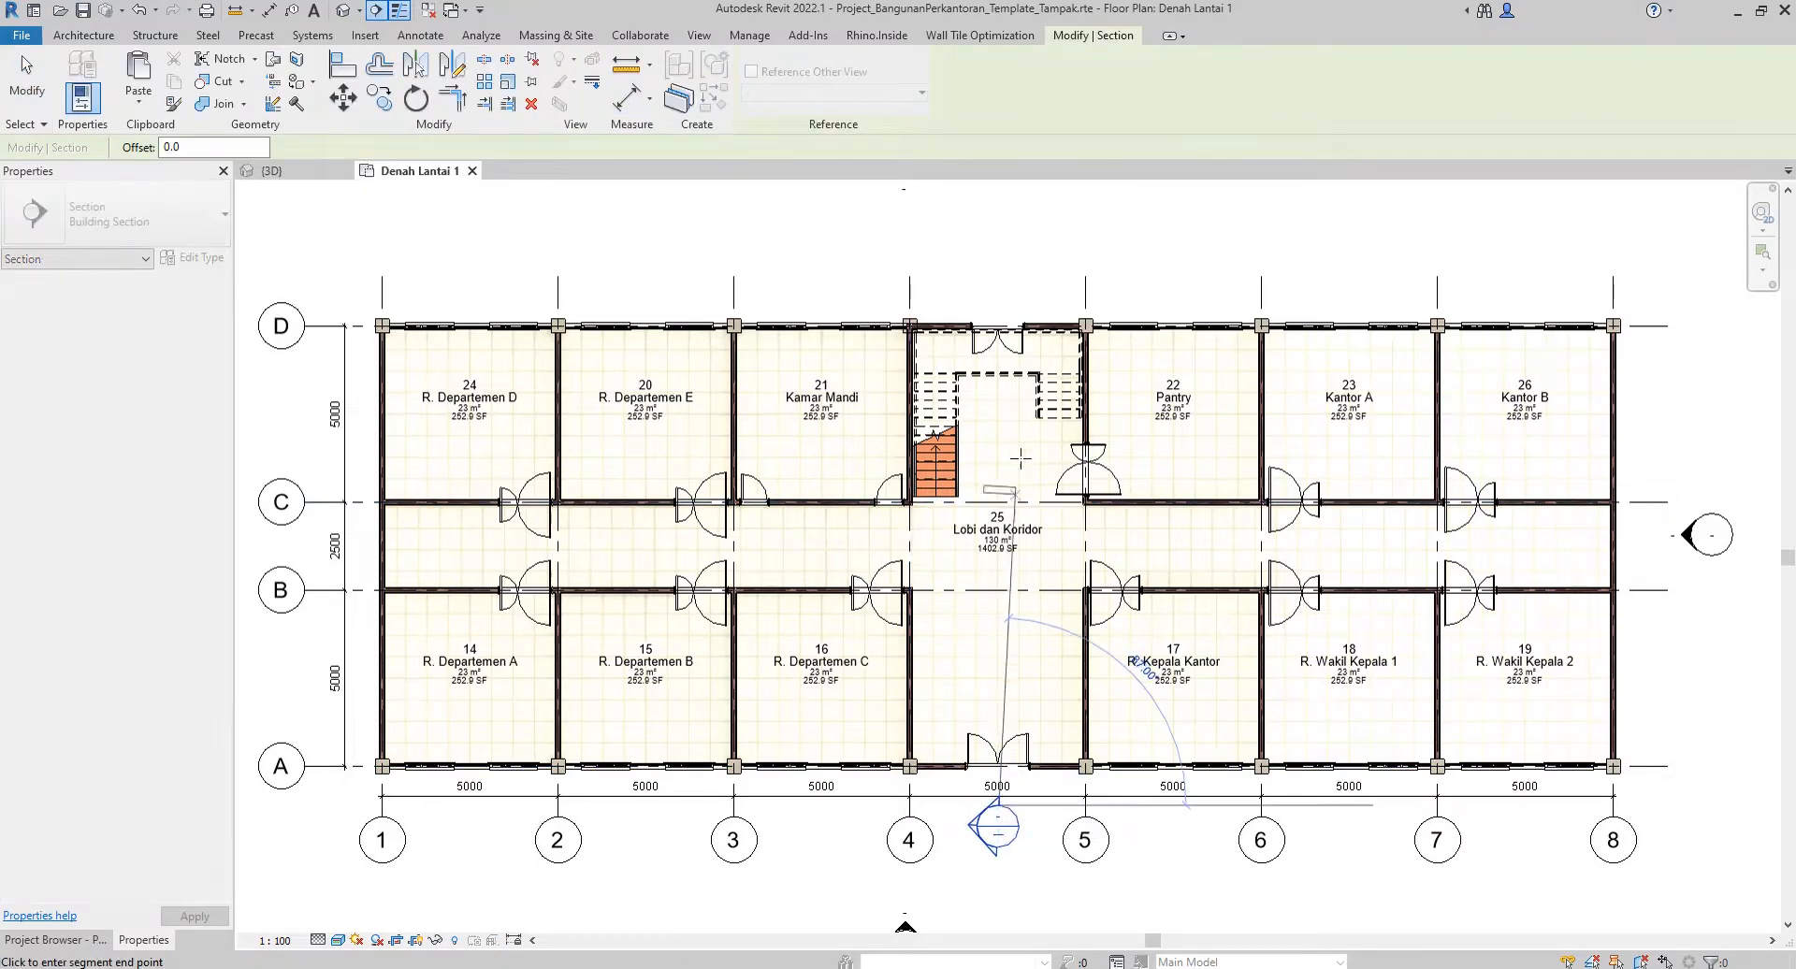
pyautogui.click(999, 286)
pyautogui.press('Escape')
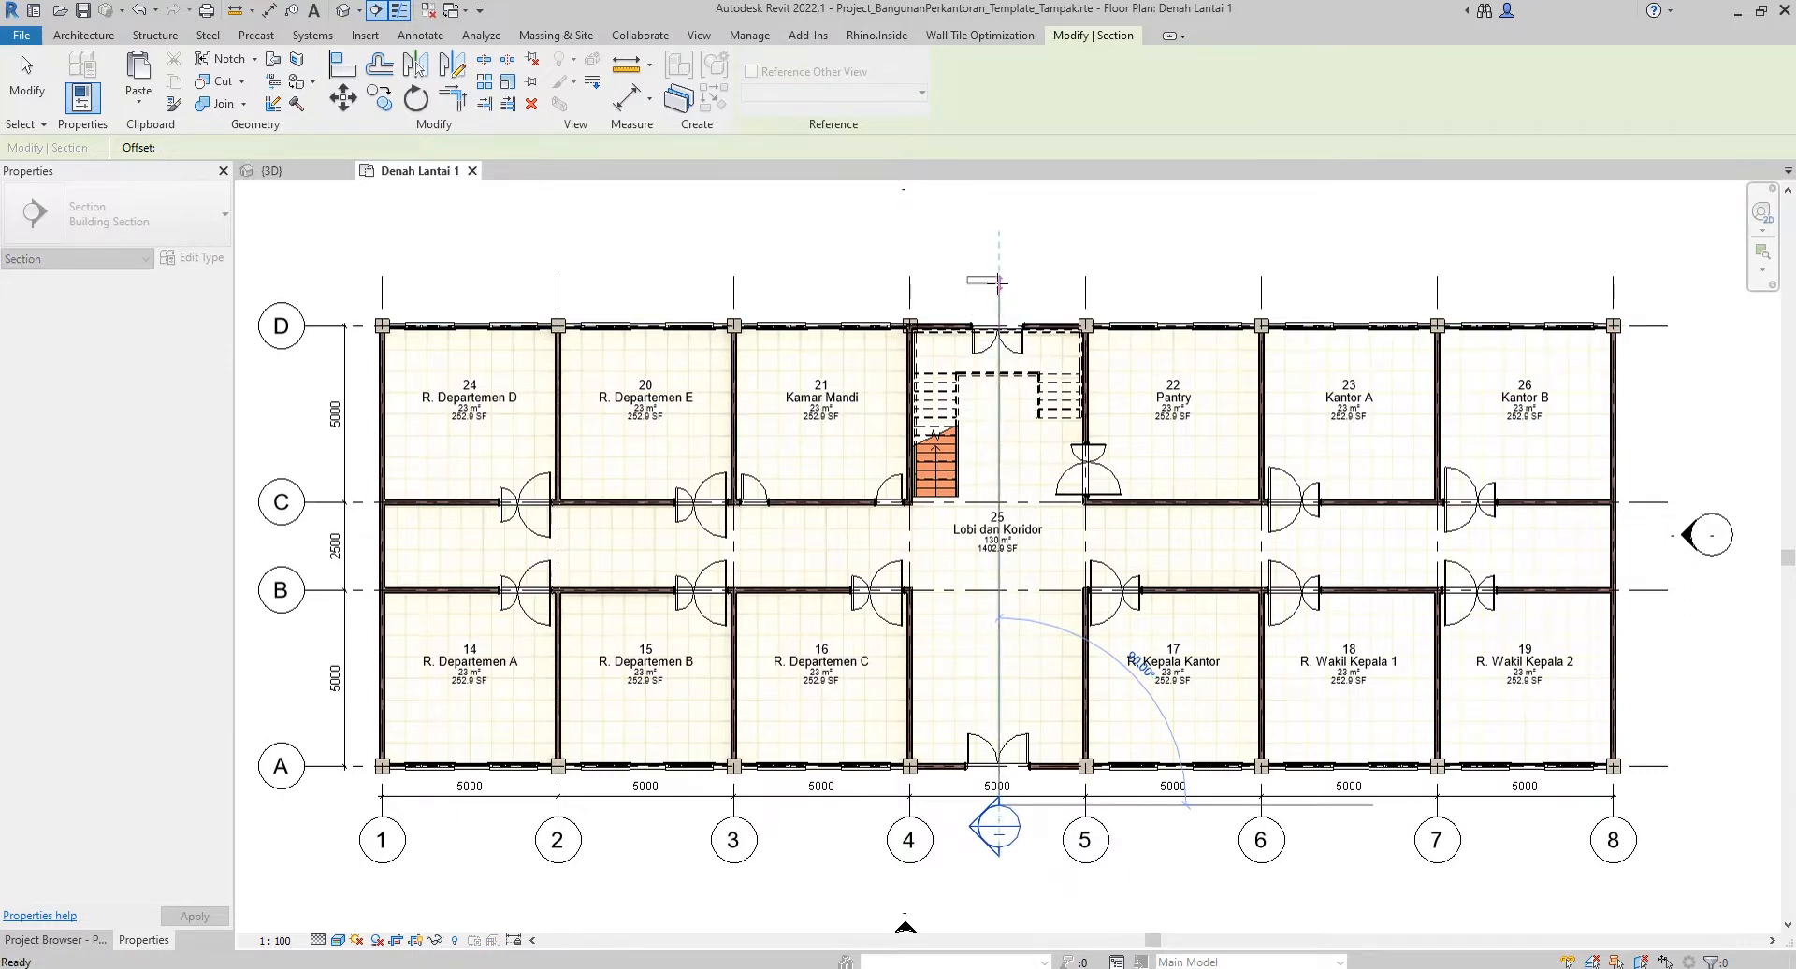
pyautogui.press('Escape')
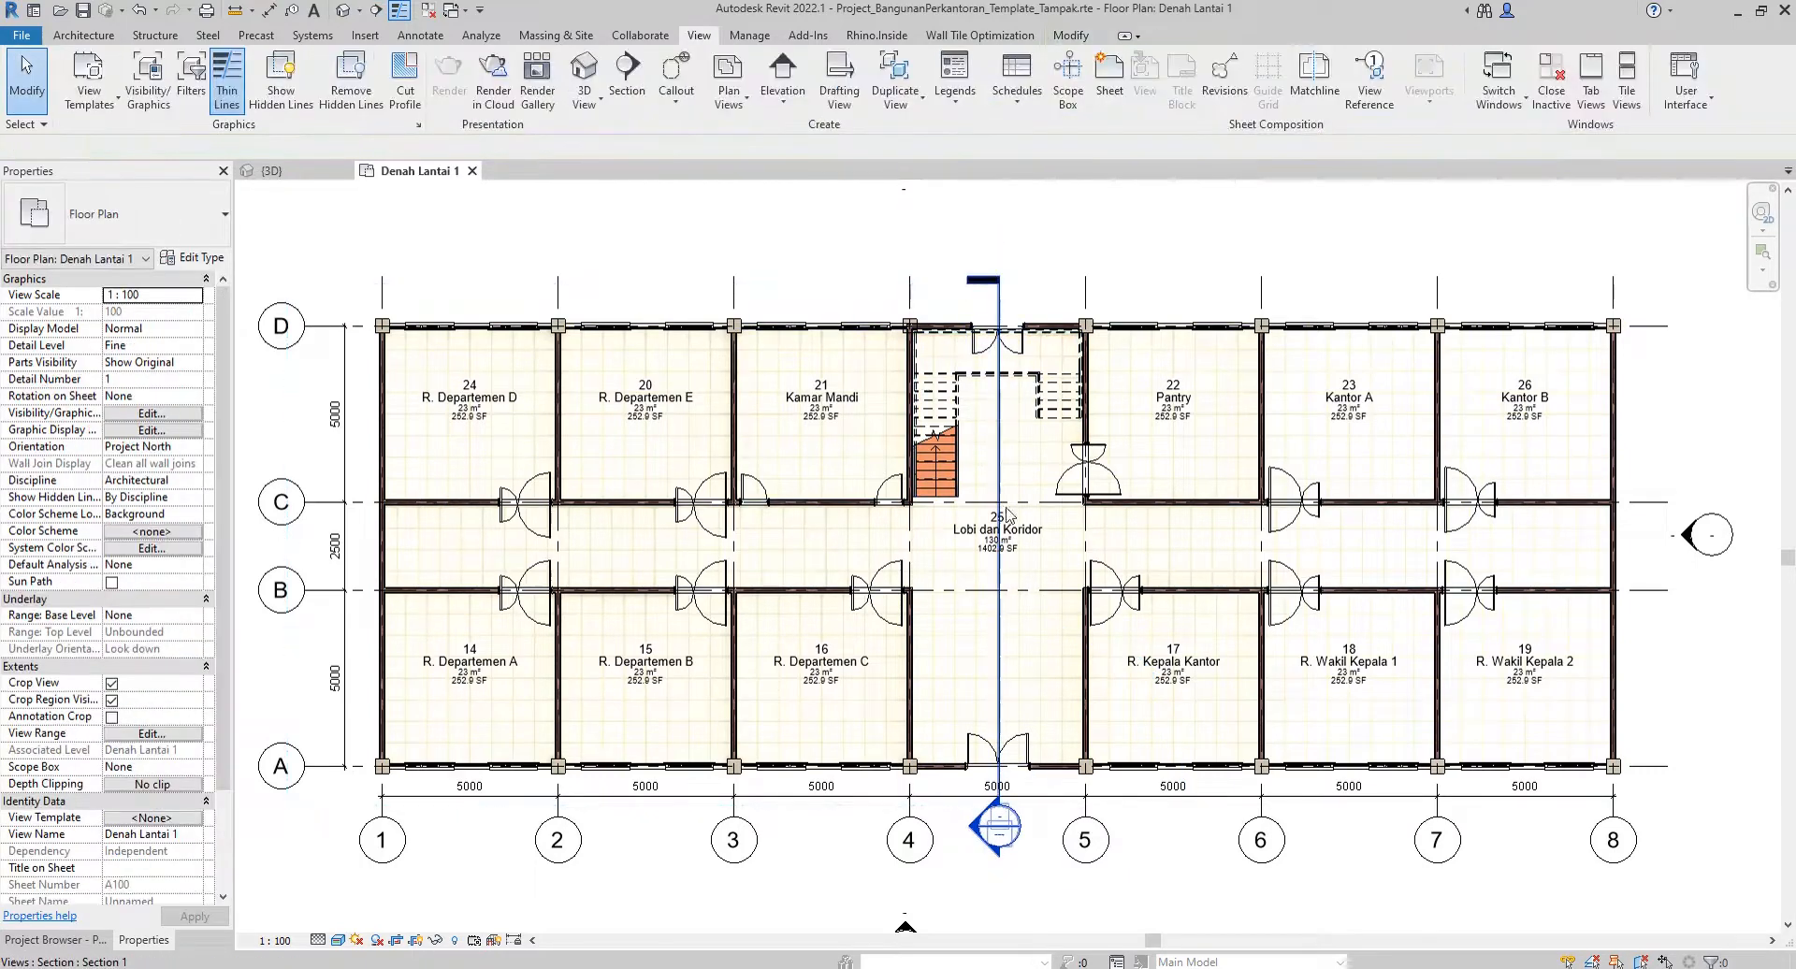
# Extend the lower ends of numbered grids 1 to 8 further down so their bubbles clear the section head.
pyautogui.click(1087, 823)
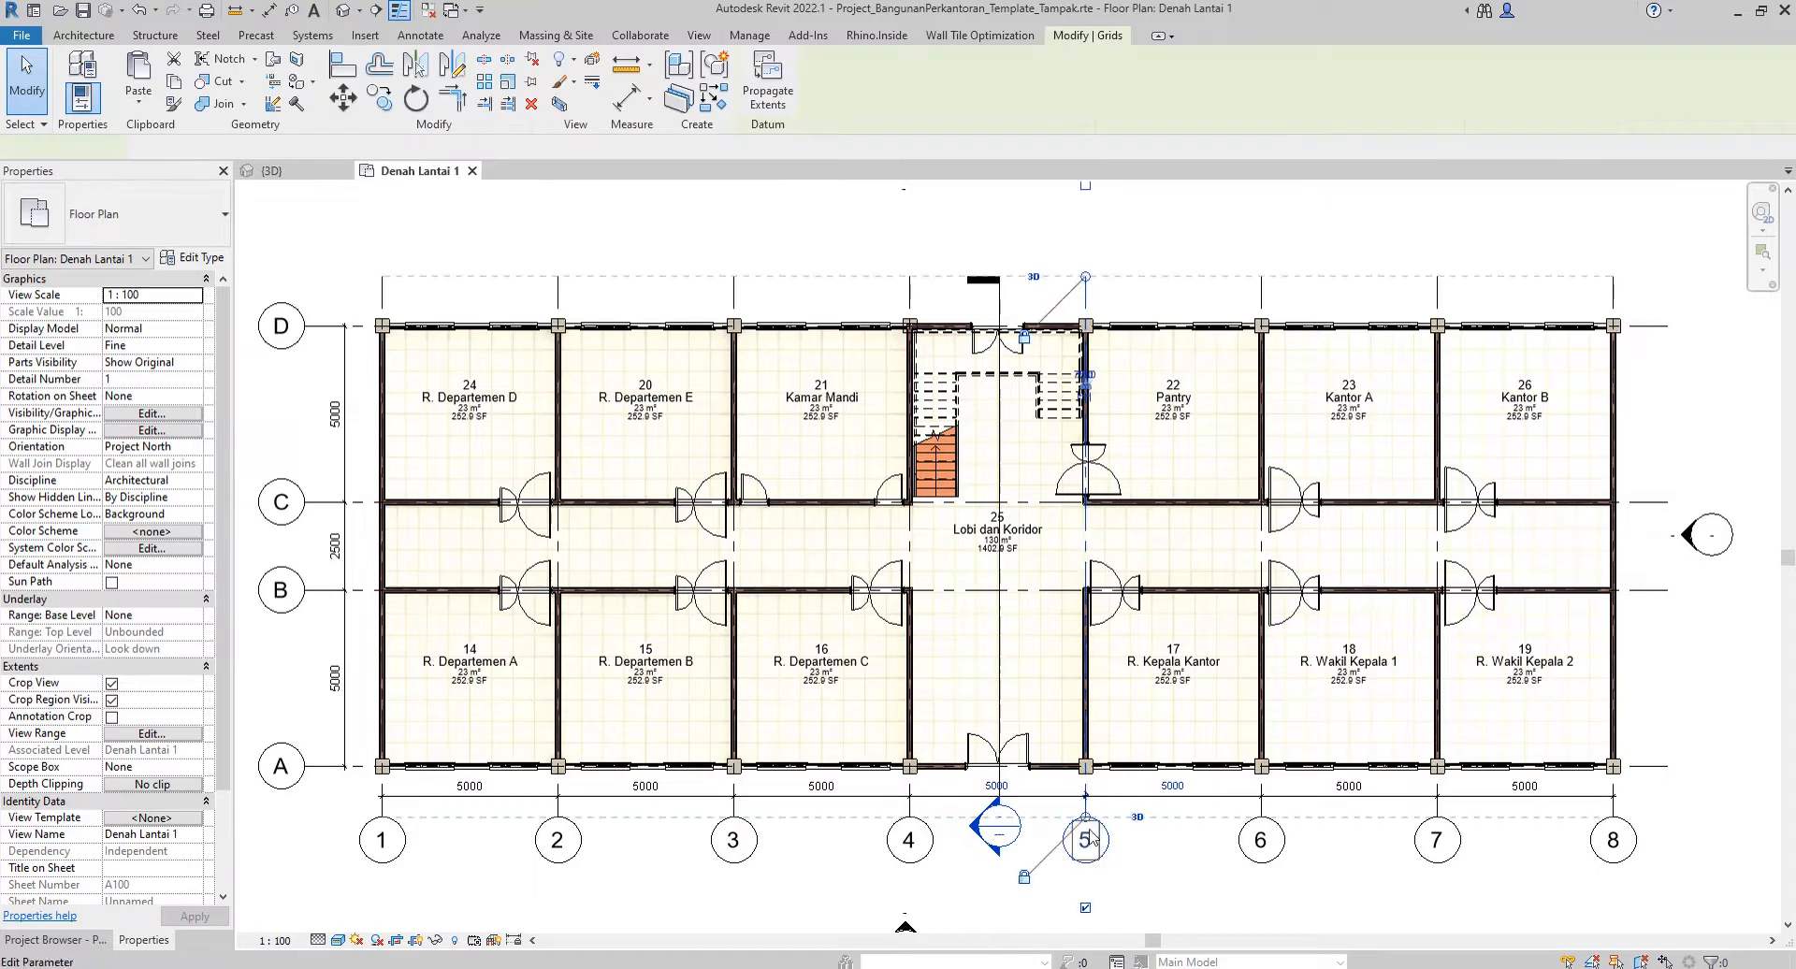
pyautogui.moveTo(1085, 821); pyautogui.dragTo(1085, 912)
pyautogui.press('Escape')
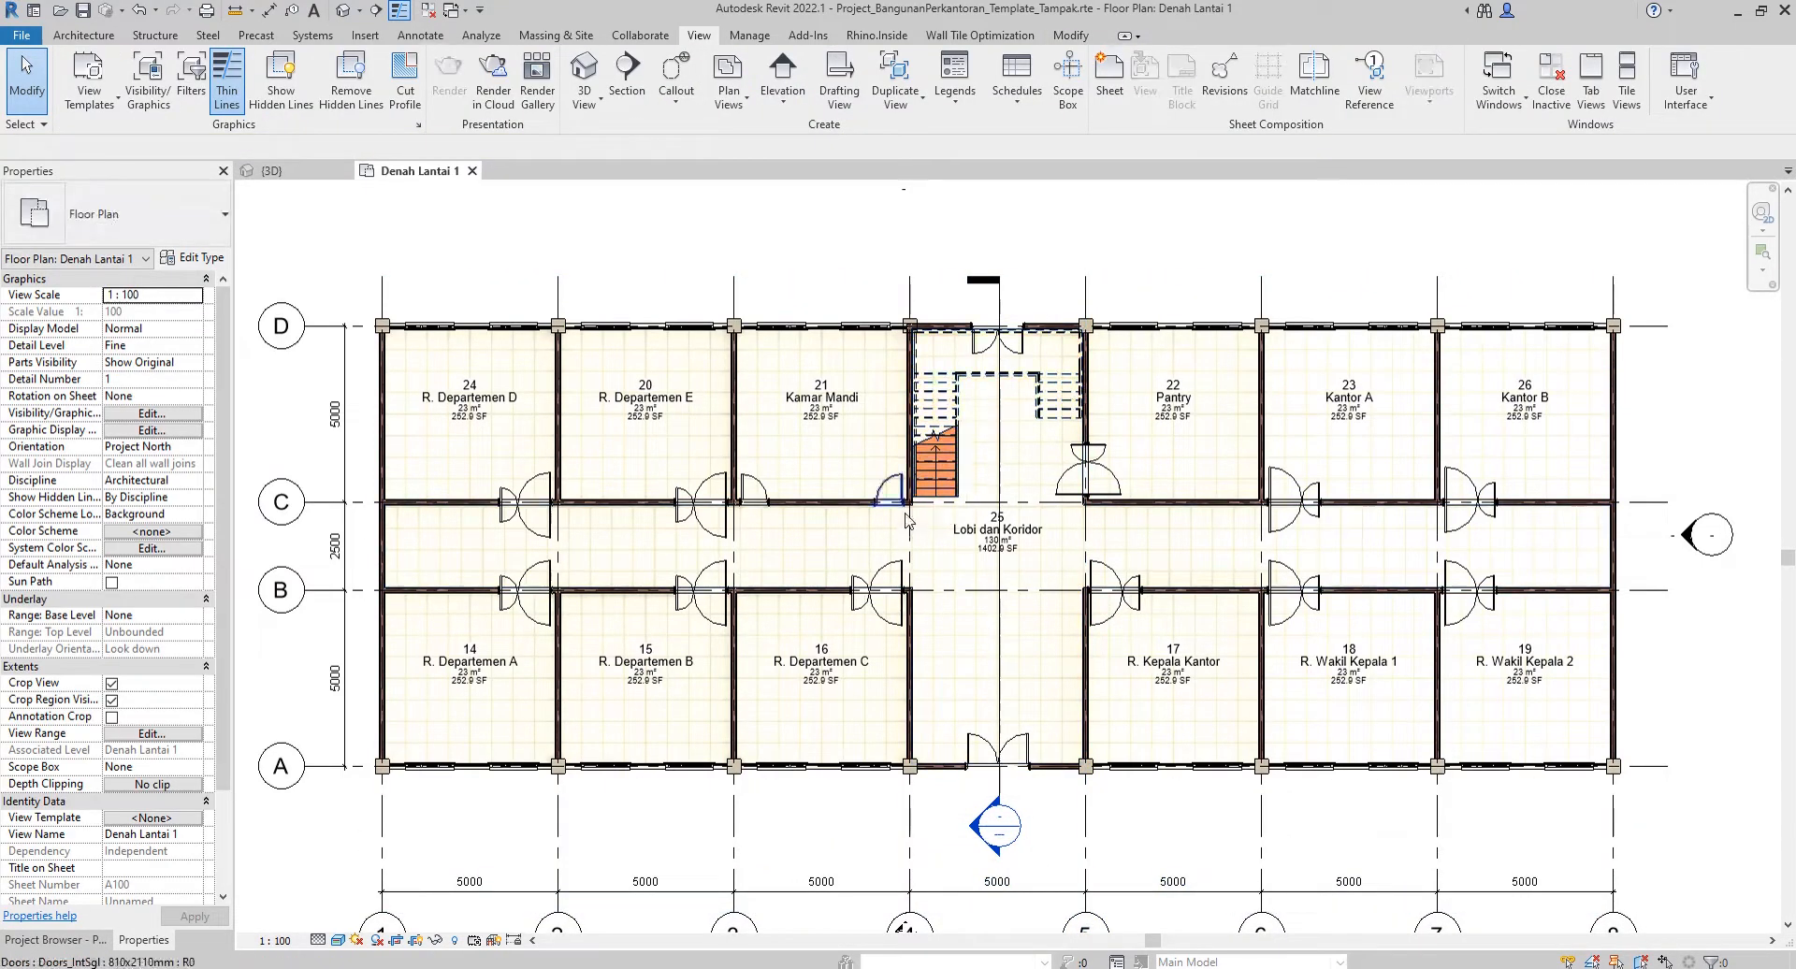
# Open the section view of the line cut through the lobby.
pyautogui.moveTo(969, 499); pyautogui.dragTo(993, 486, button='middle')
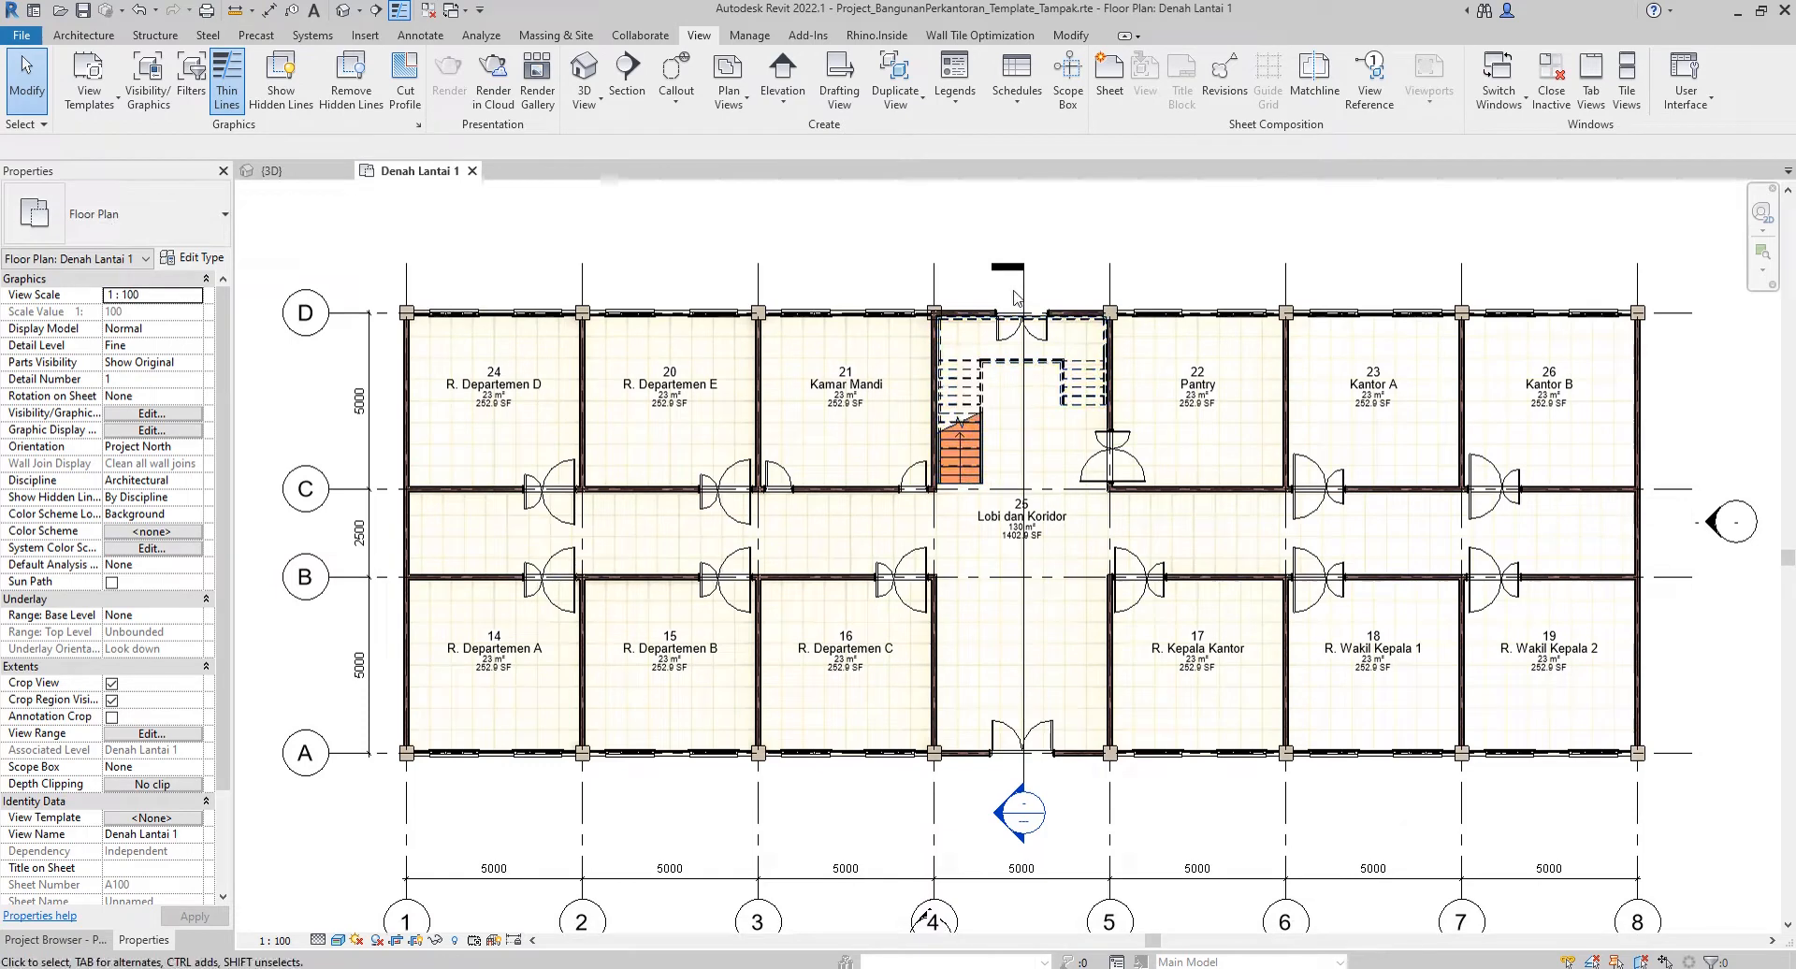
pyautogui.click(1026, 619)
pyautogui.rightClick(1027, 619)
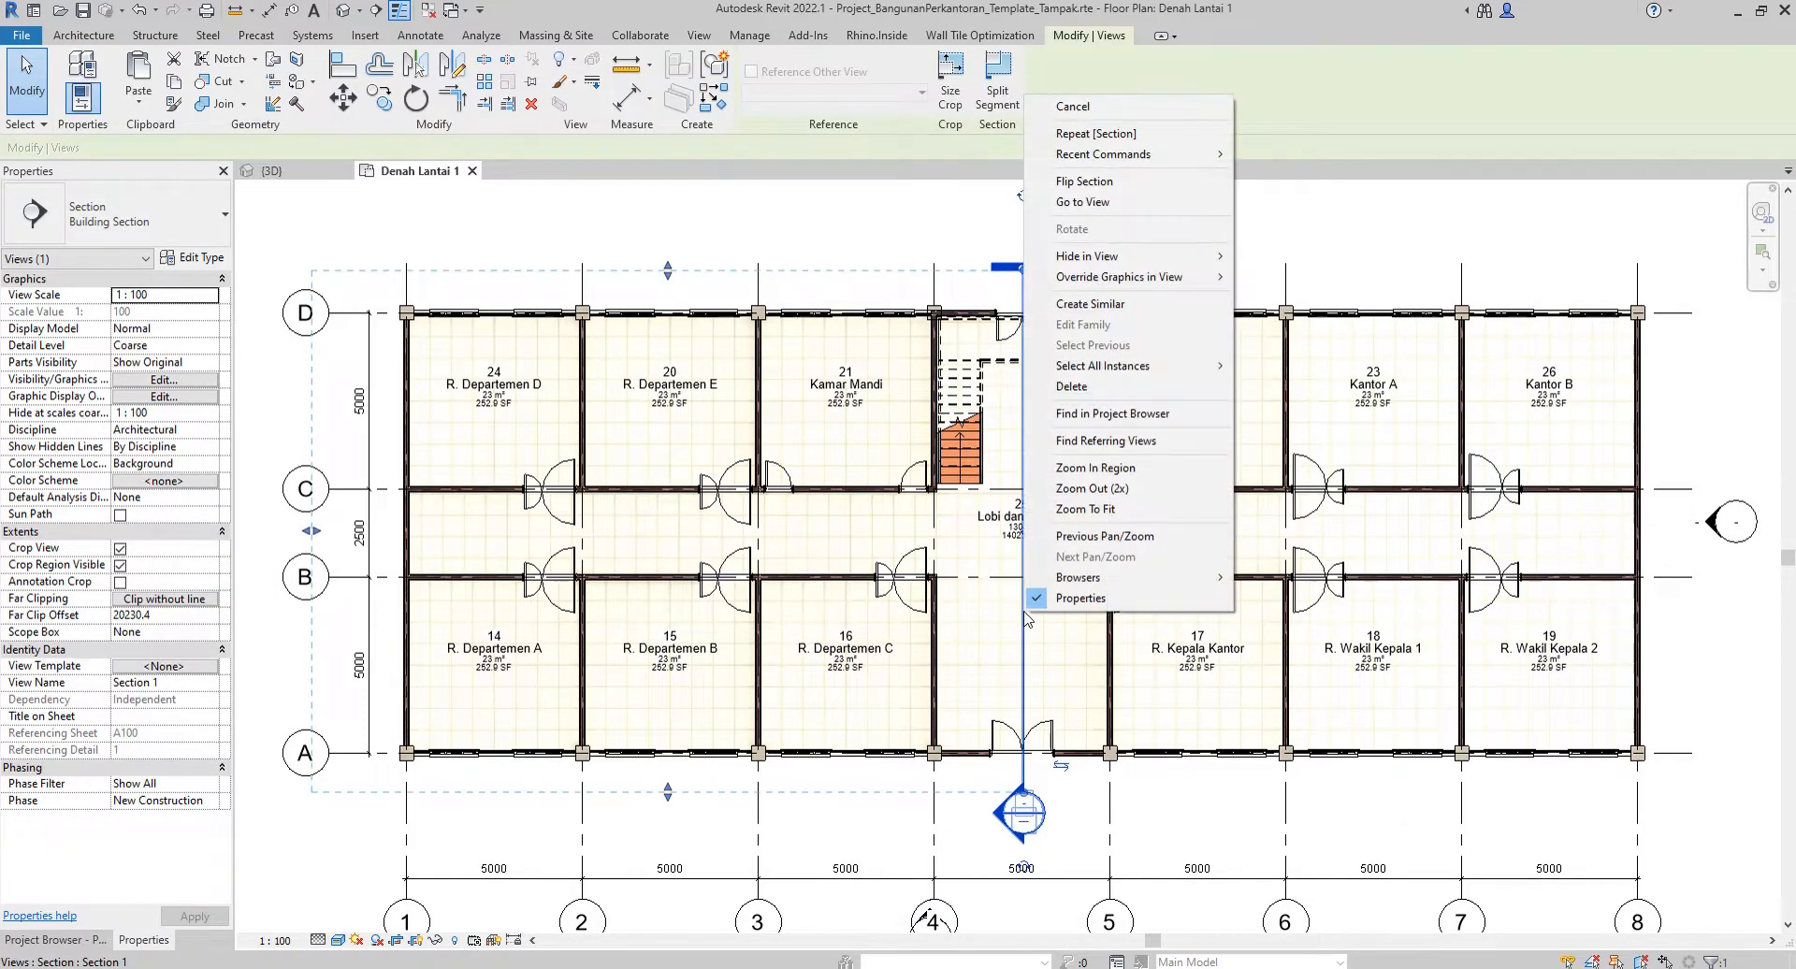
pyautogui.click(1081, 207)
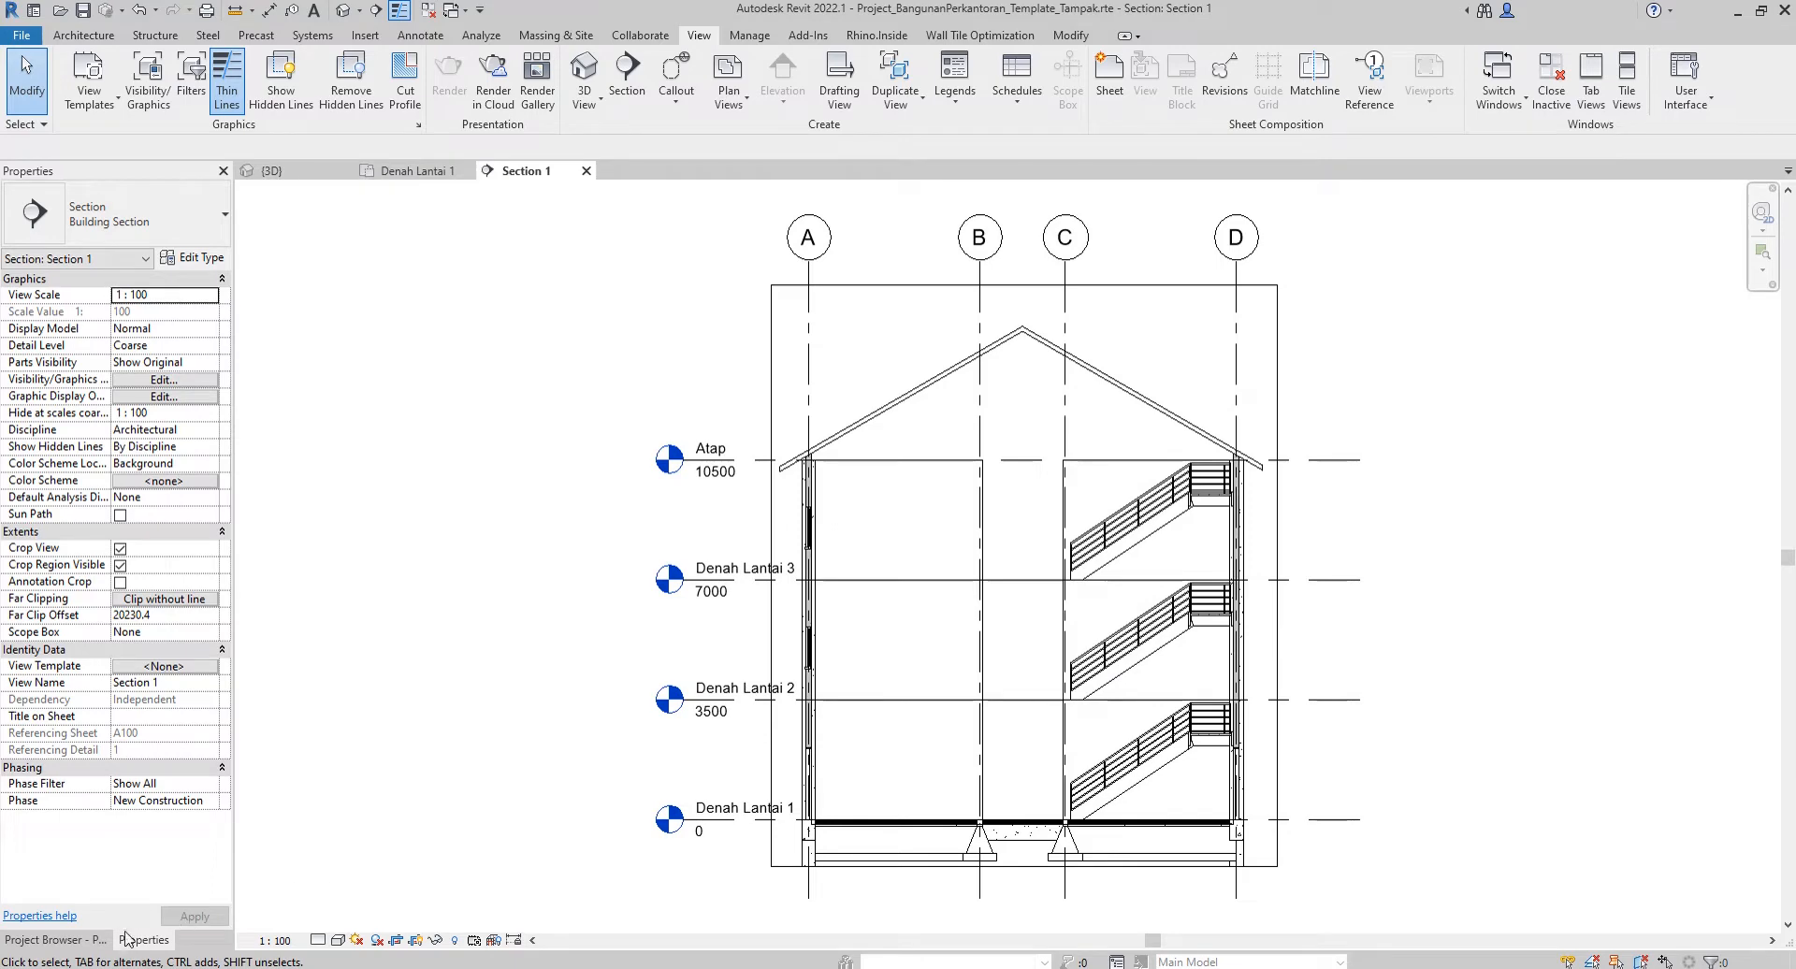
# Rename the building section view Section 1 as Potongan A-A.
pyautogui.click(97, 940)
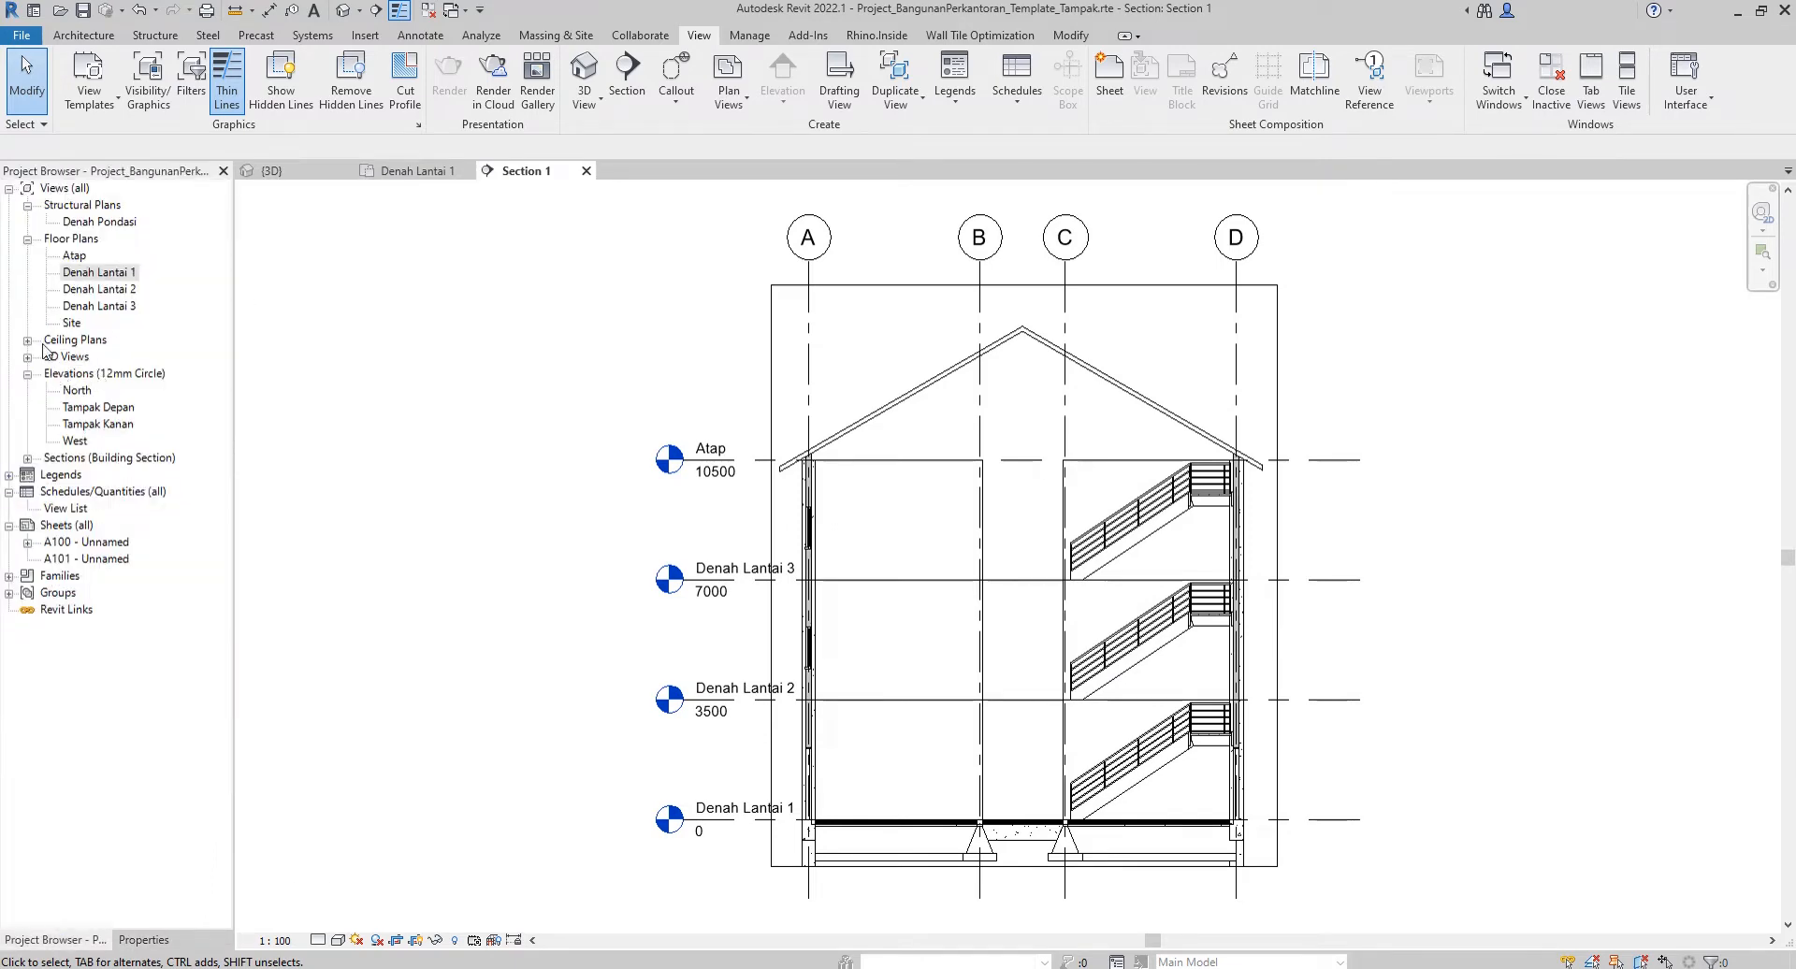
pyautogui.click(27, 459)
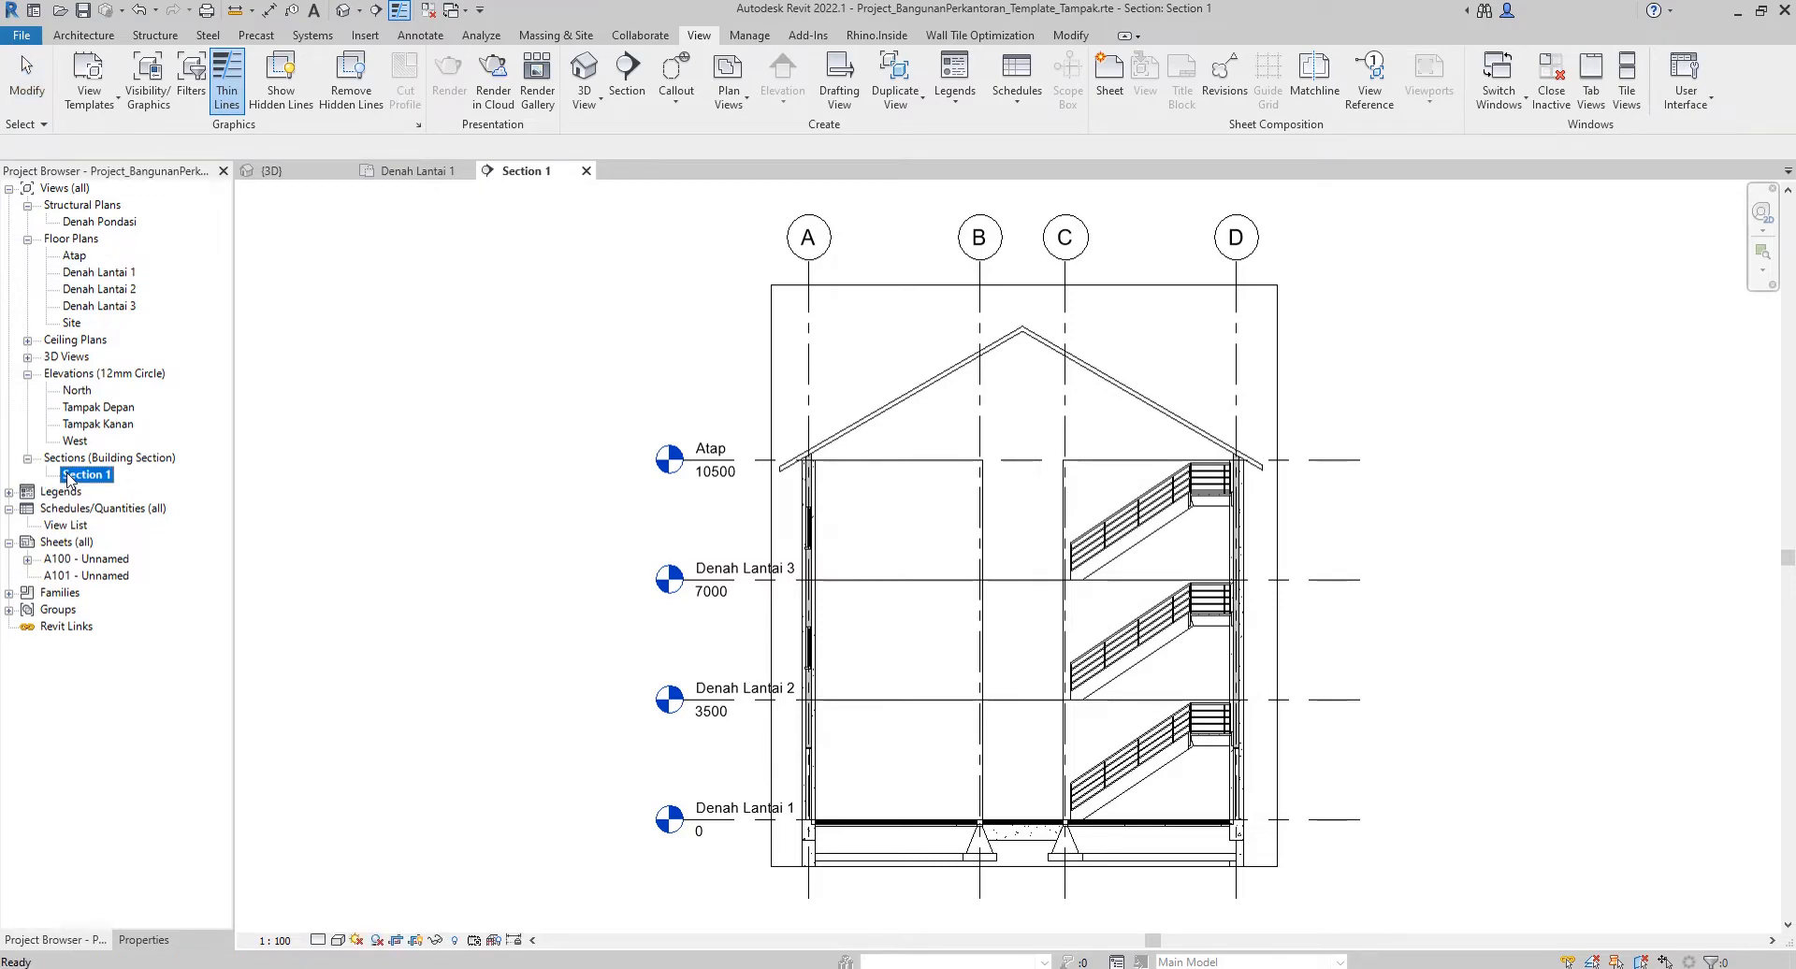
pyautogui.rightClick(69, 479)
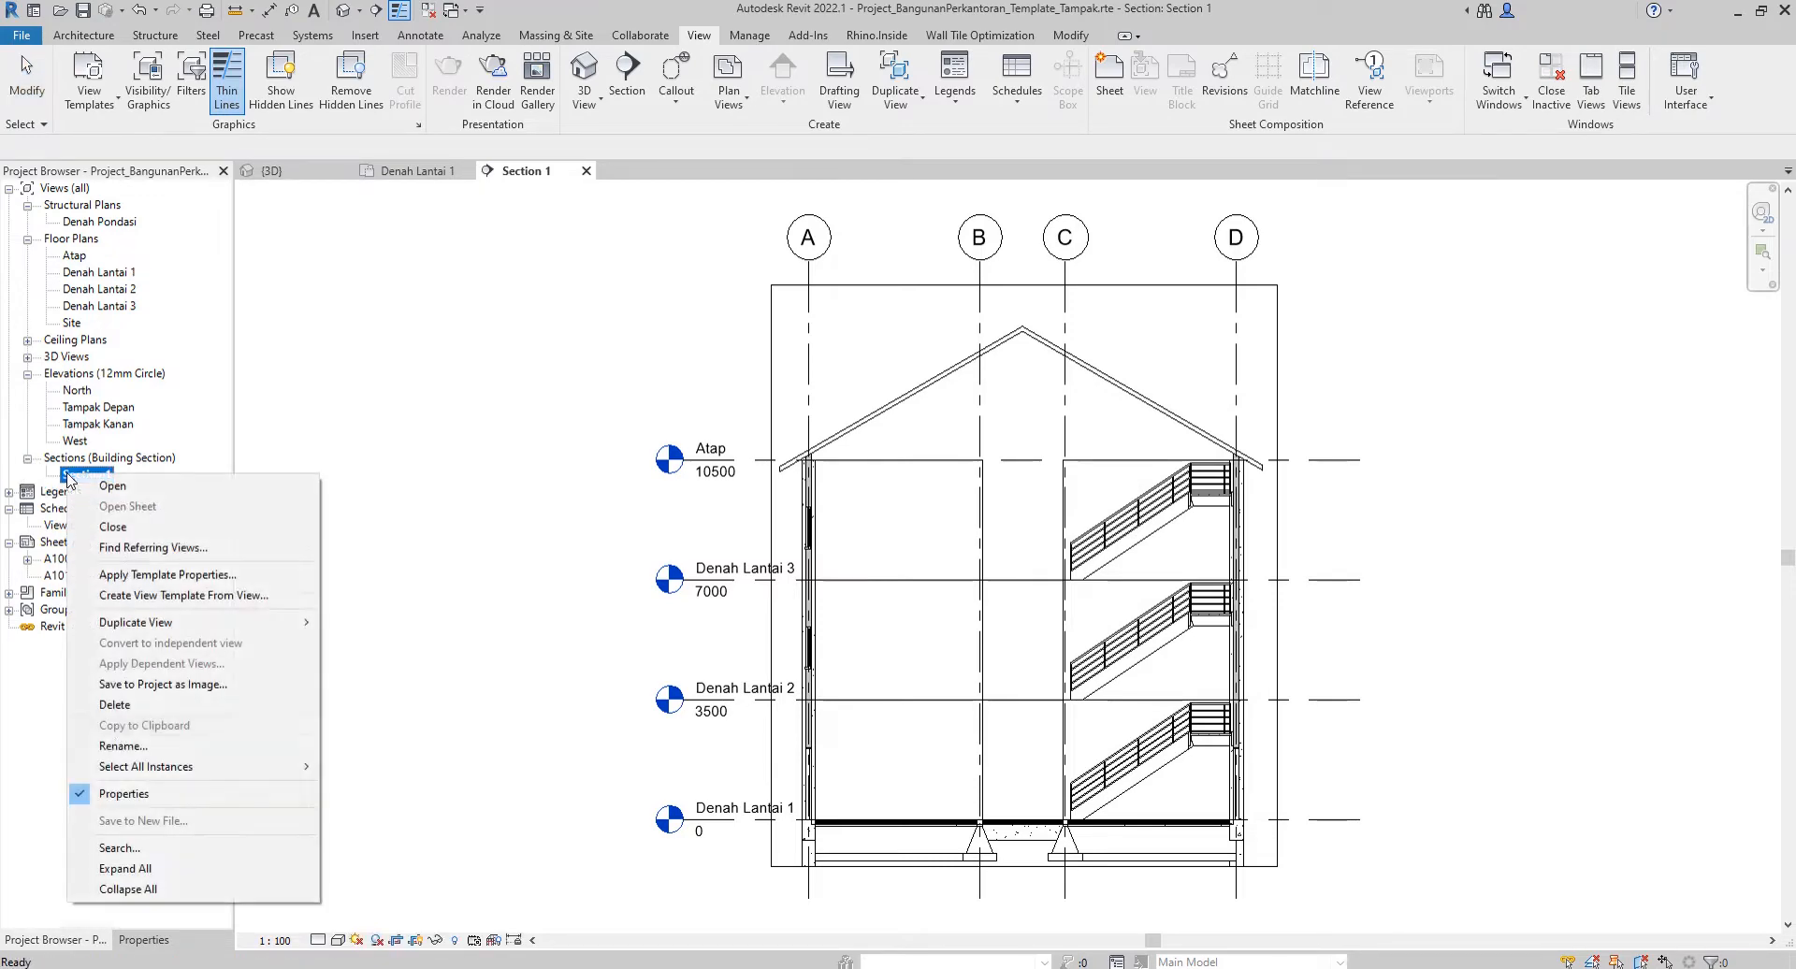
pyautogui.click(173, 747)
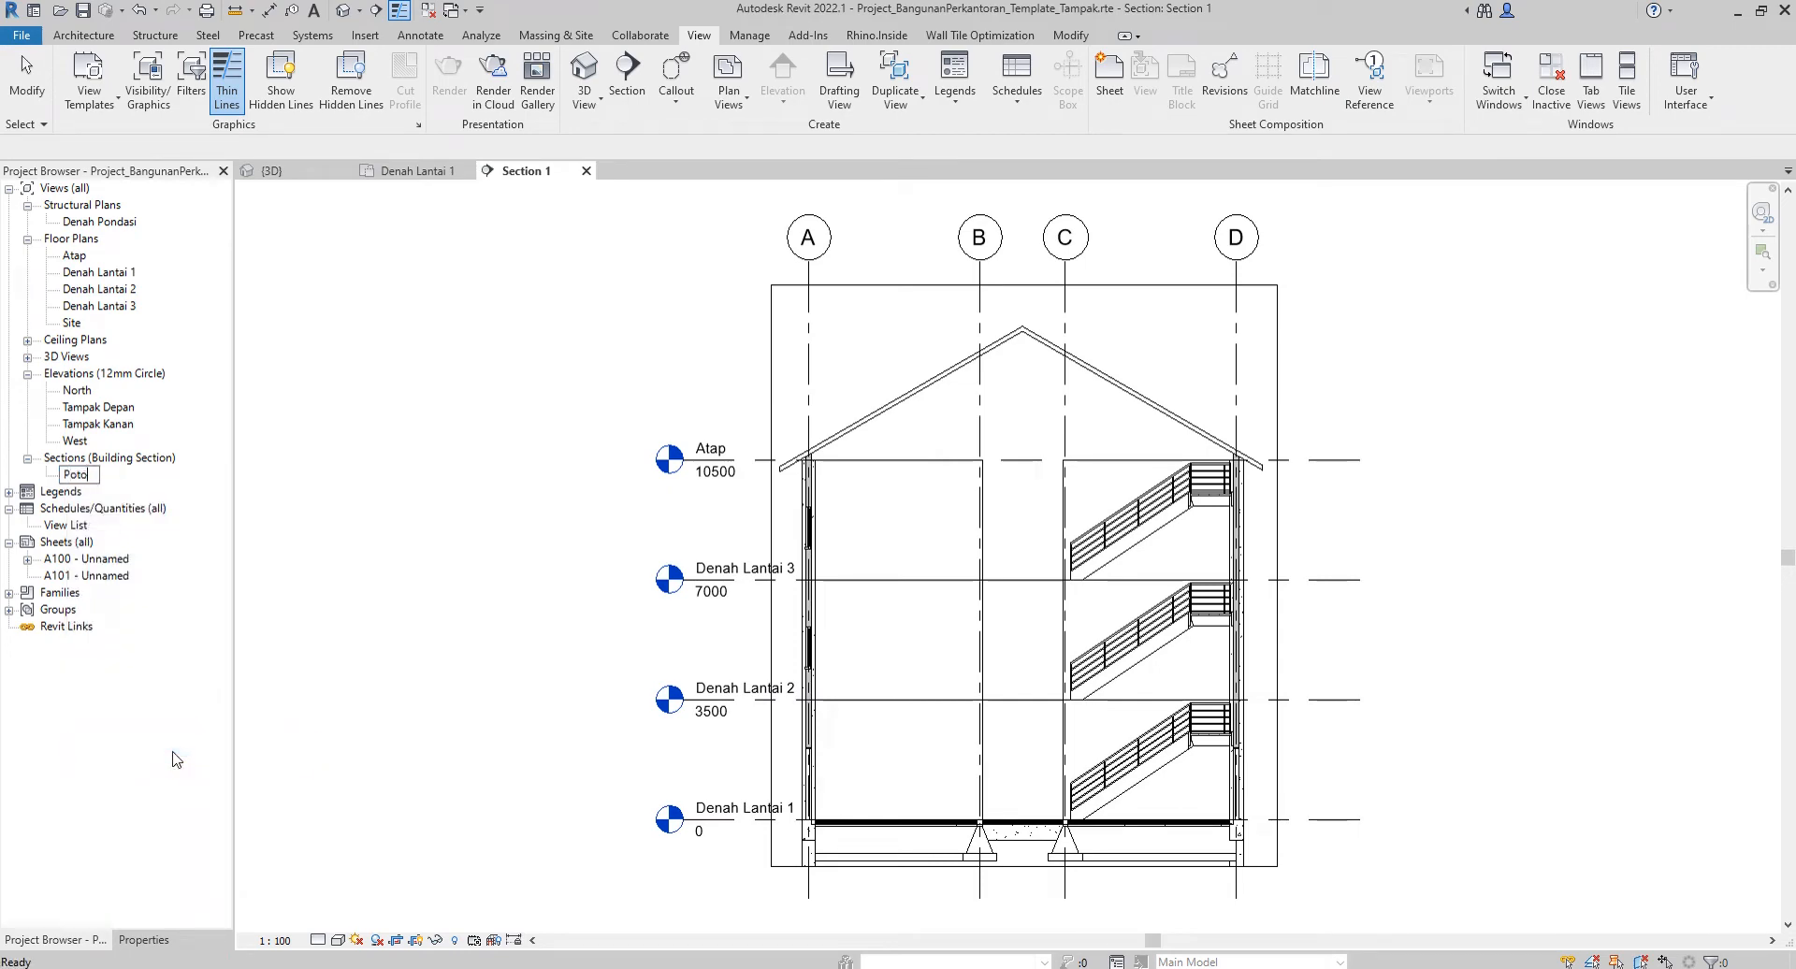
pyautogui.press('Return')
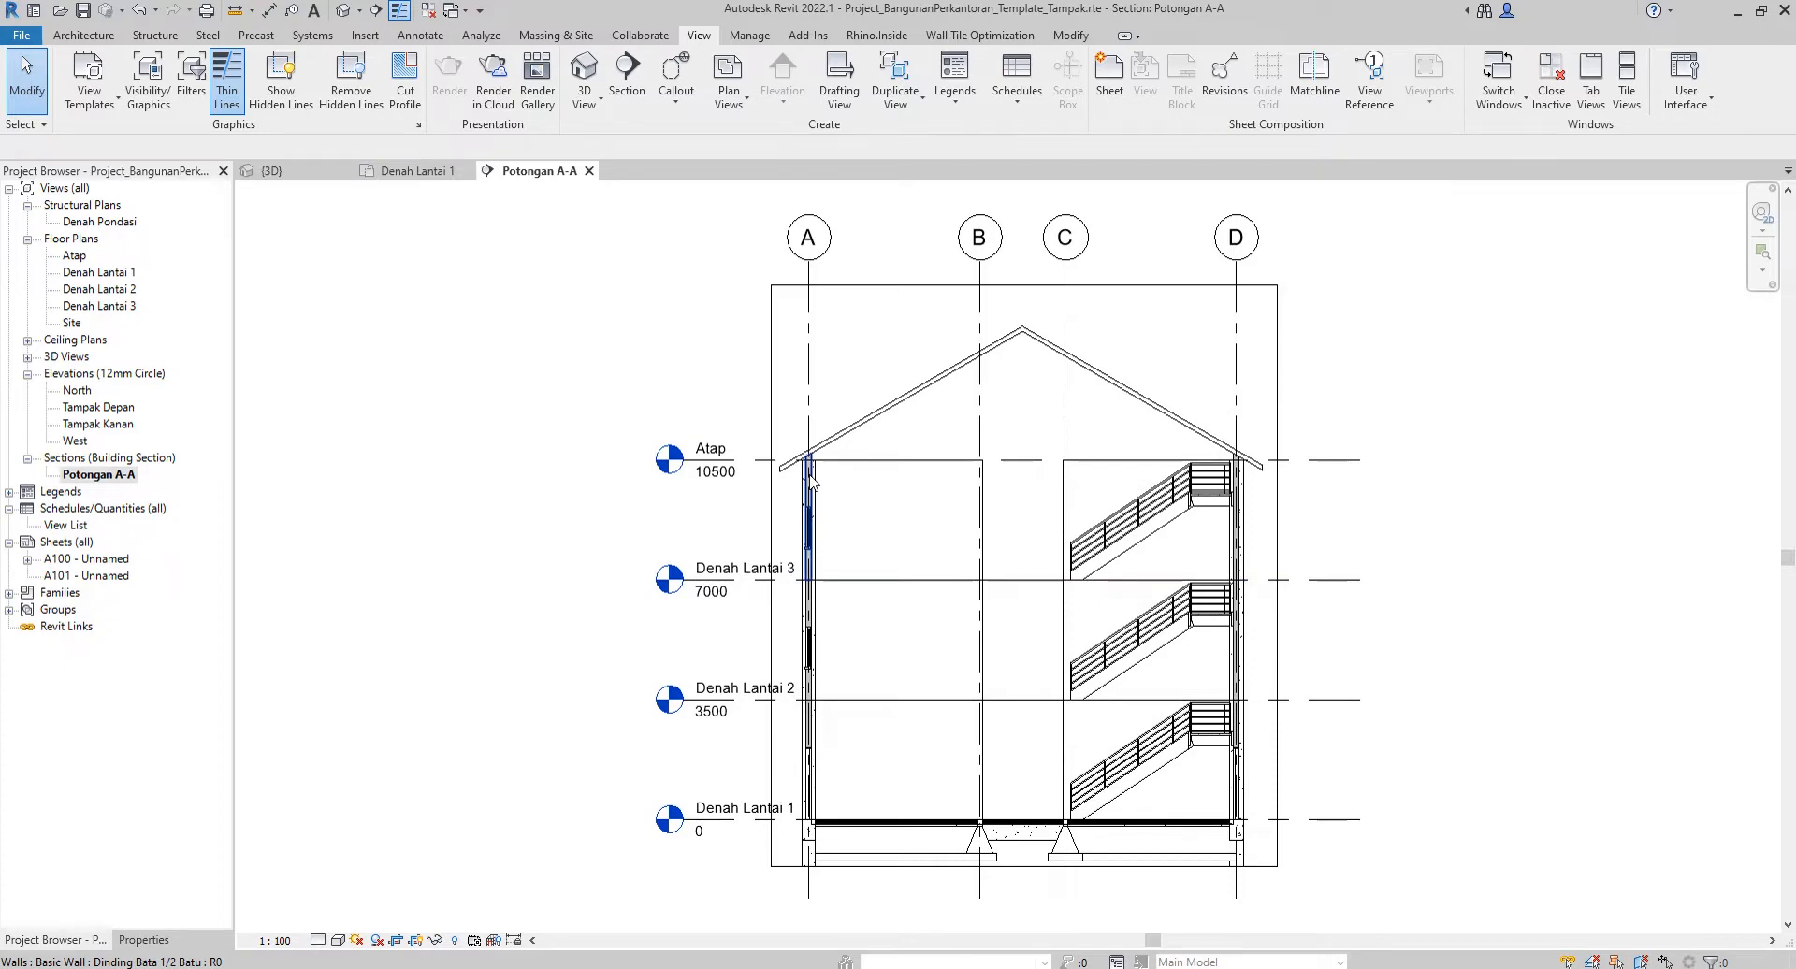
# Display the Potongan A-A section at Fine detail level with the Realistic visual style.
pyautogui.moveTo(986, 411); pyautogui.dragTo(866, 421, button='middle')
pyautogui.scroll(2, 879, 420)
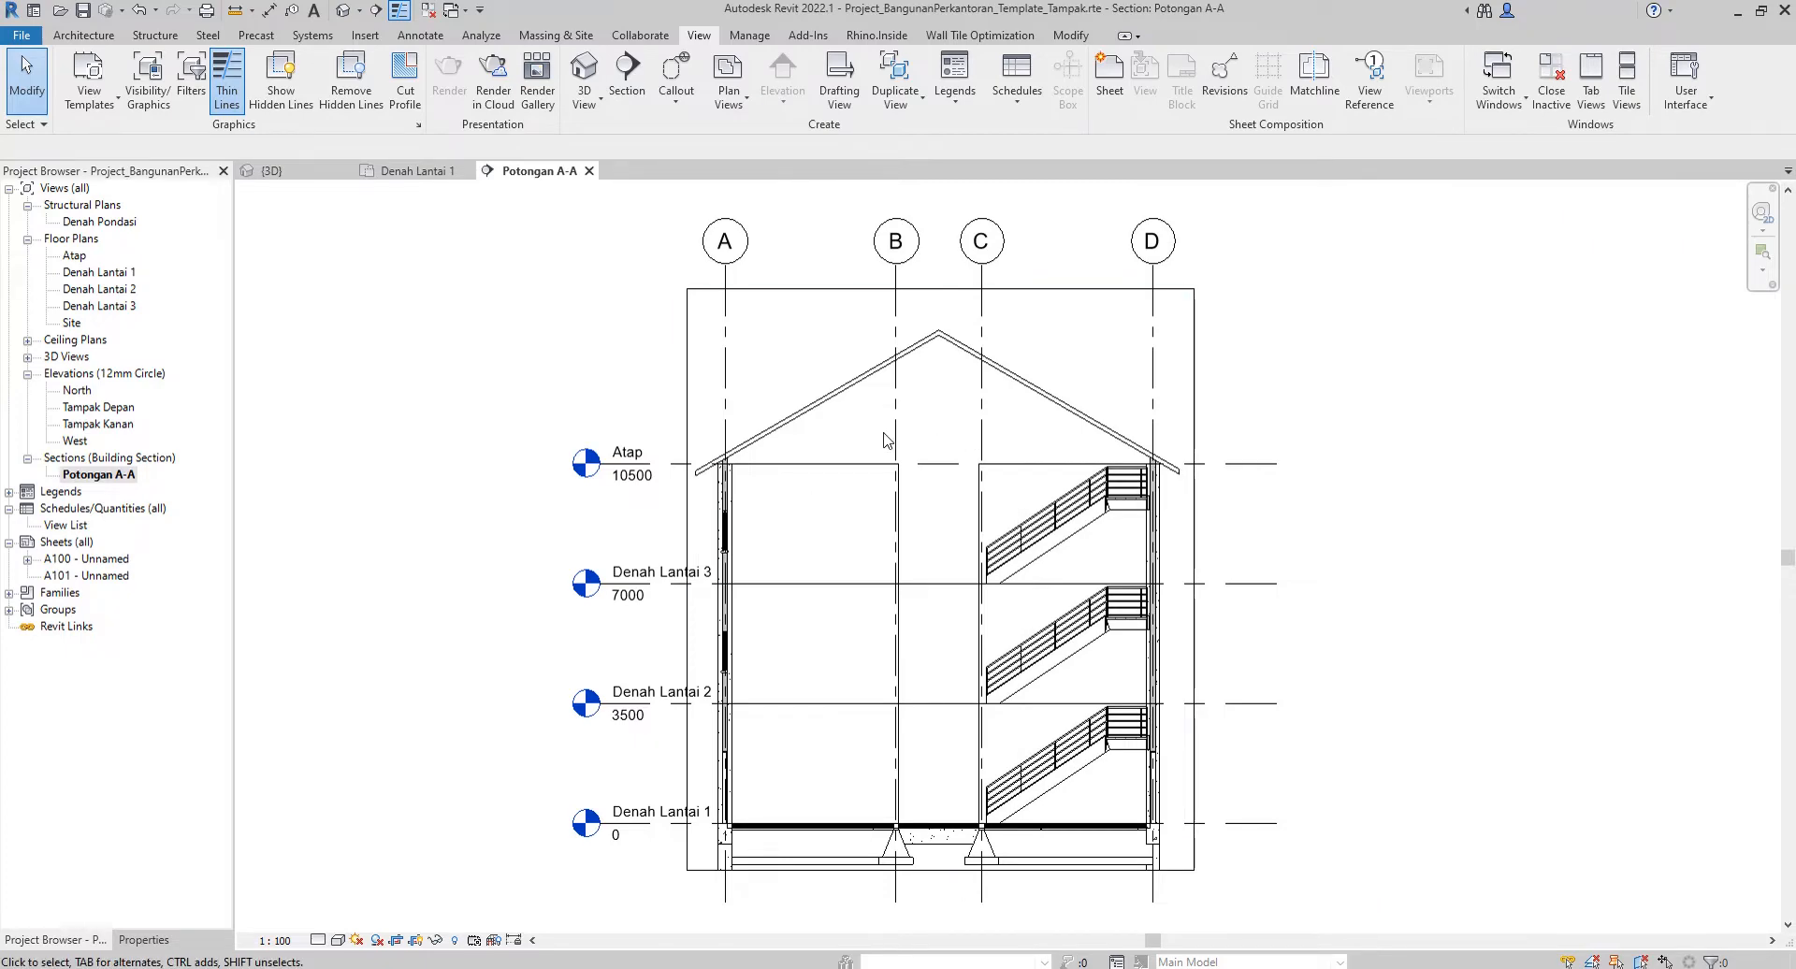
pyautogui.click(318, 940)
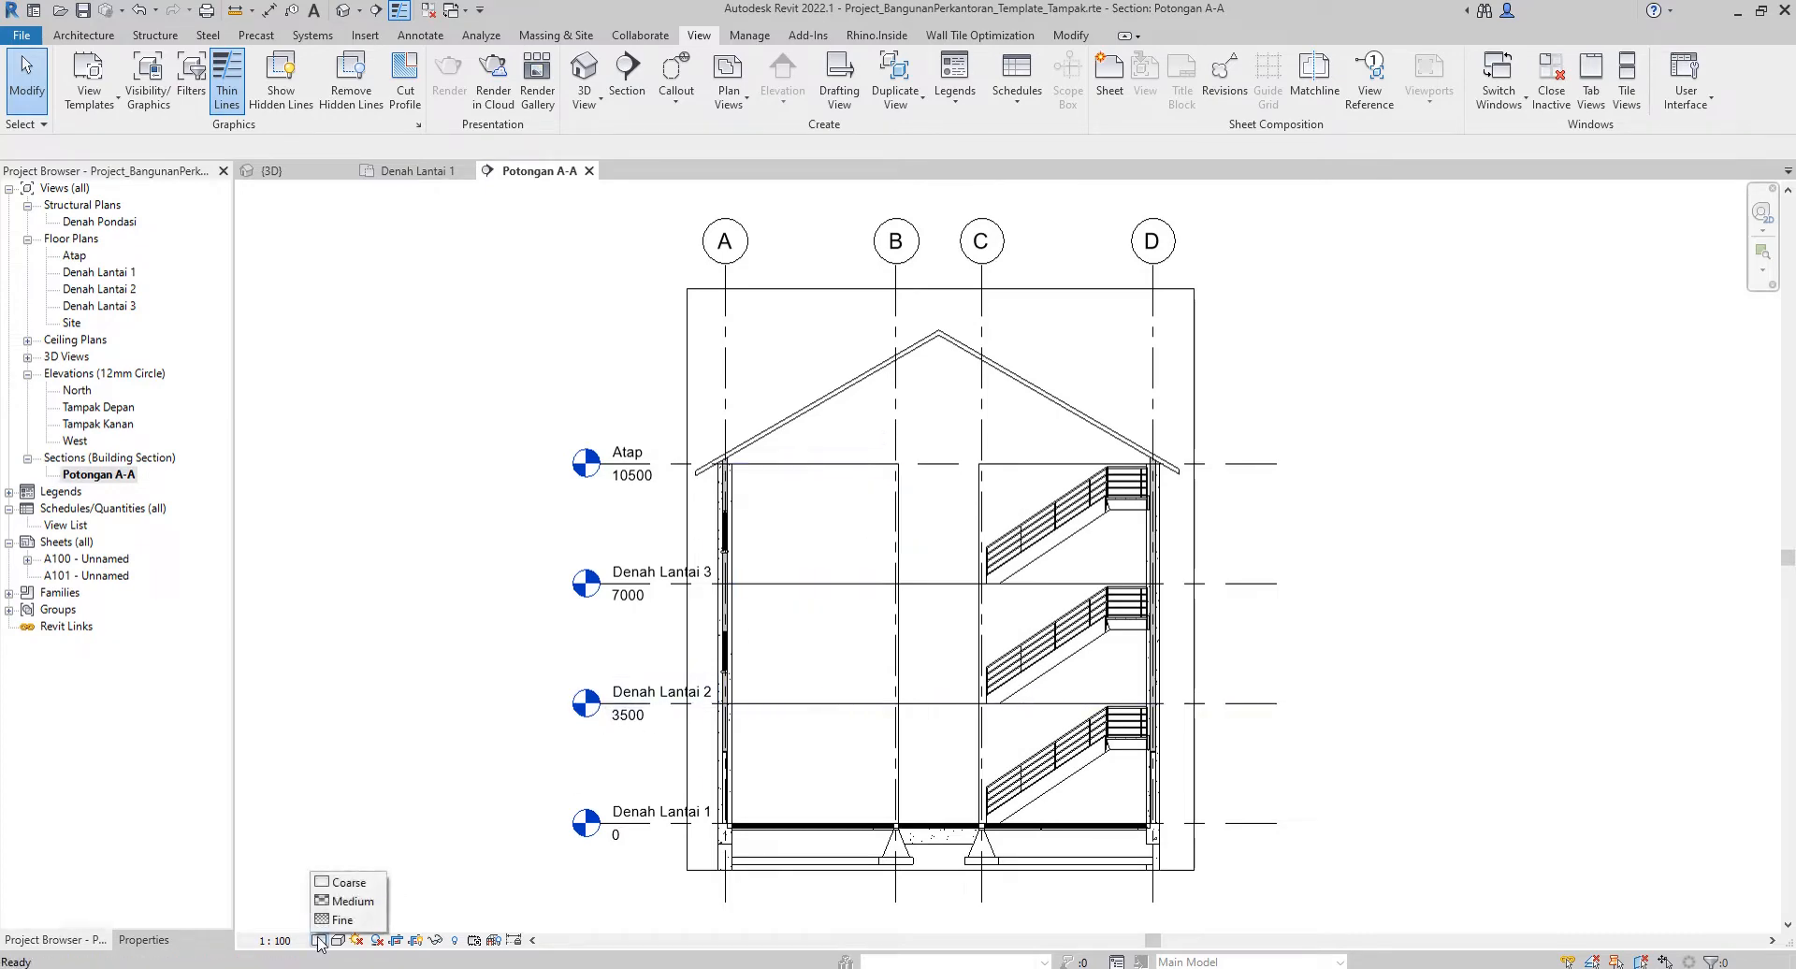
pyautogui.click(335, 920)
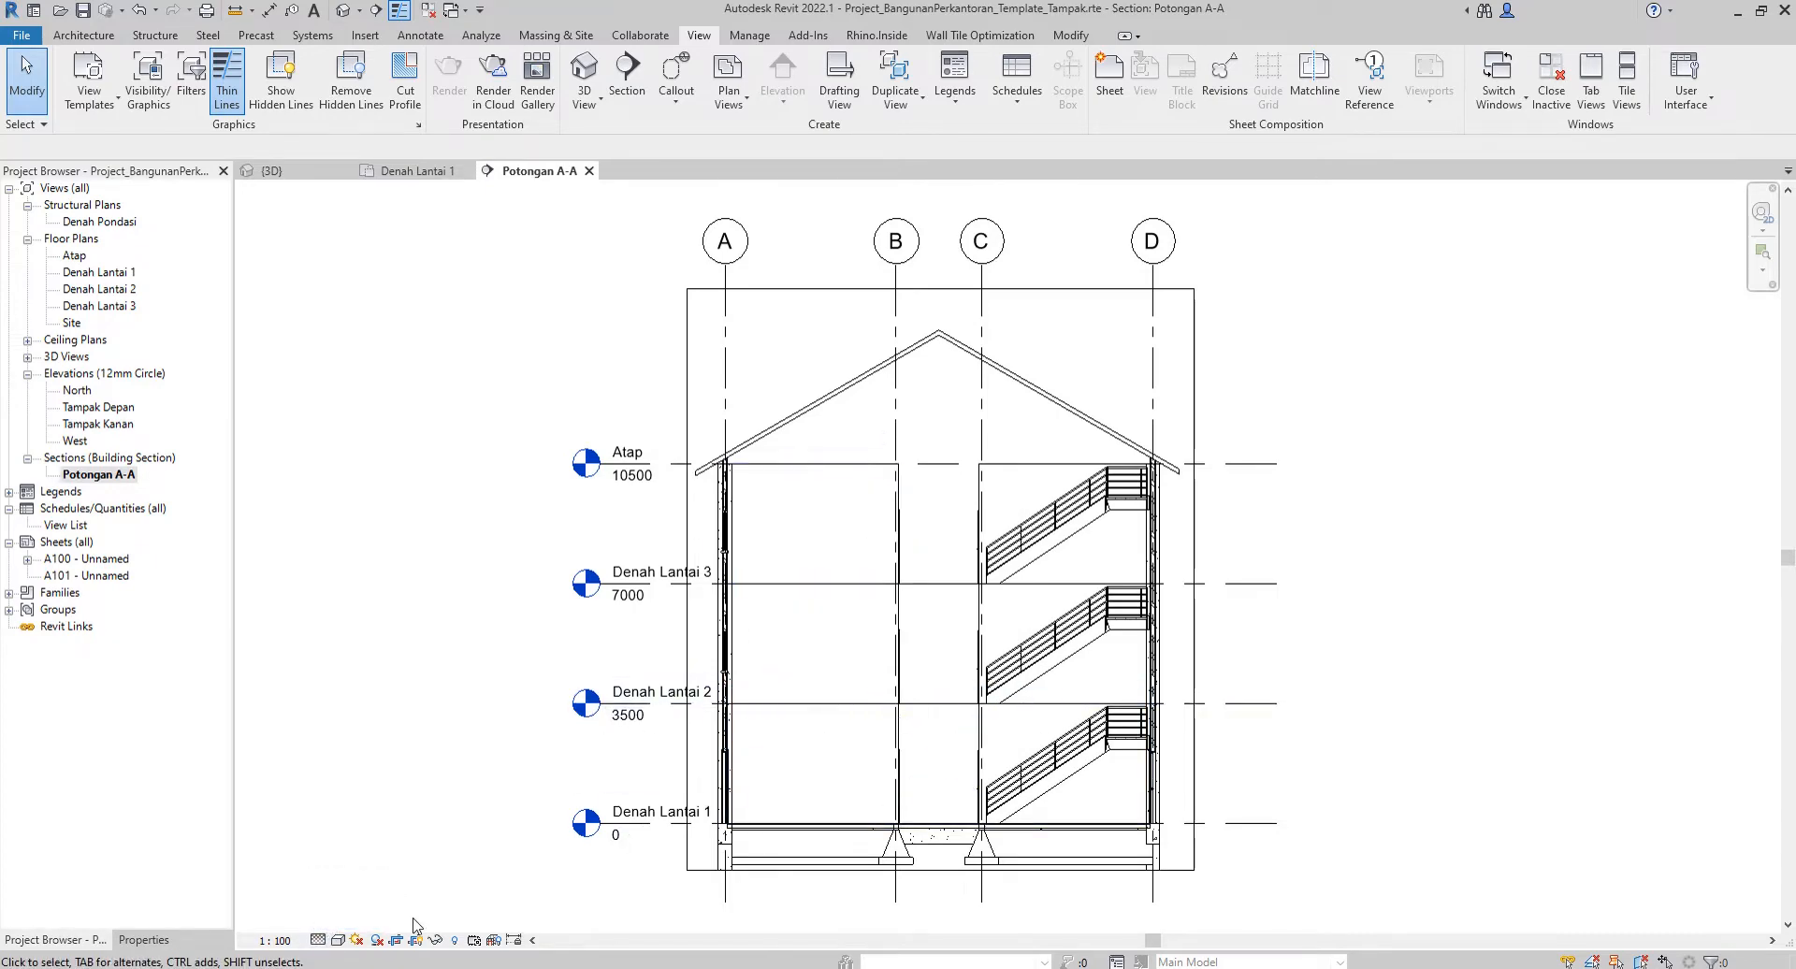
pyautogui.click(344, 943)
pyautogui.click(369, 921)
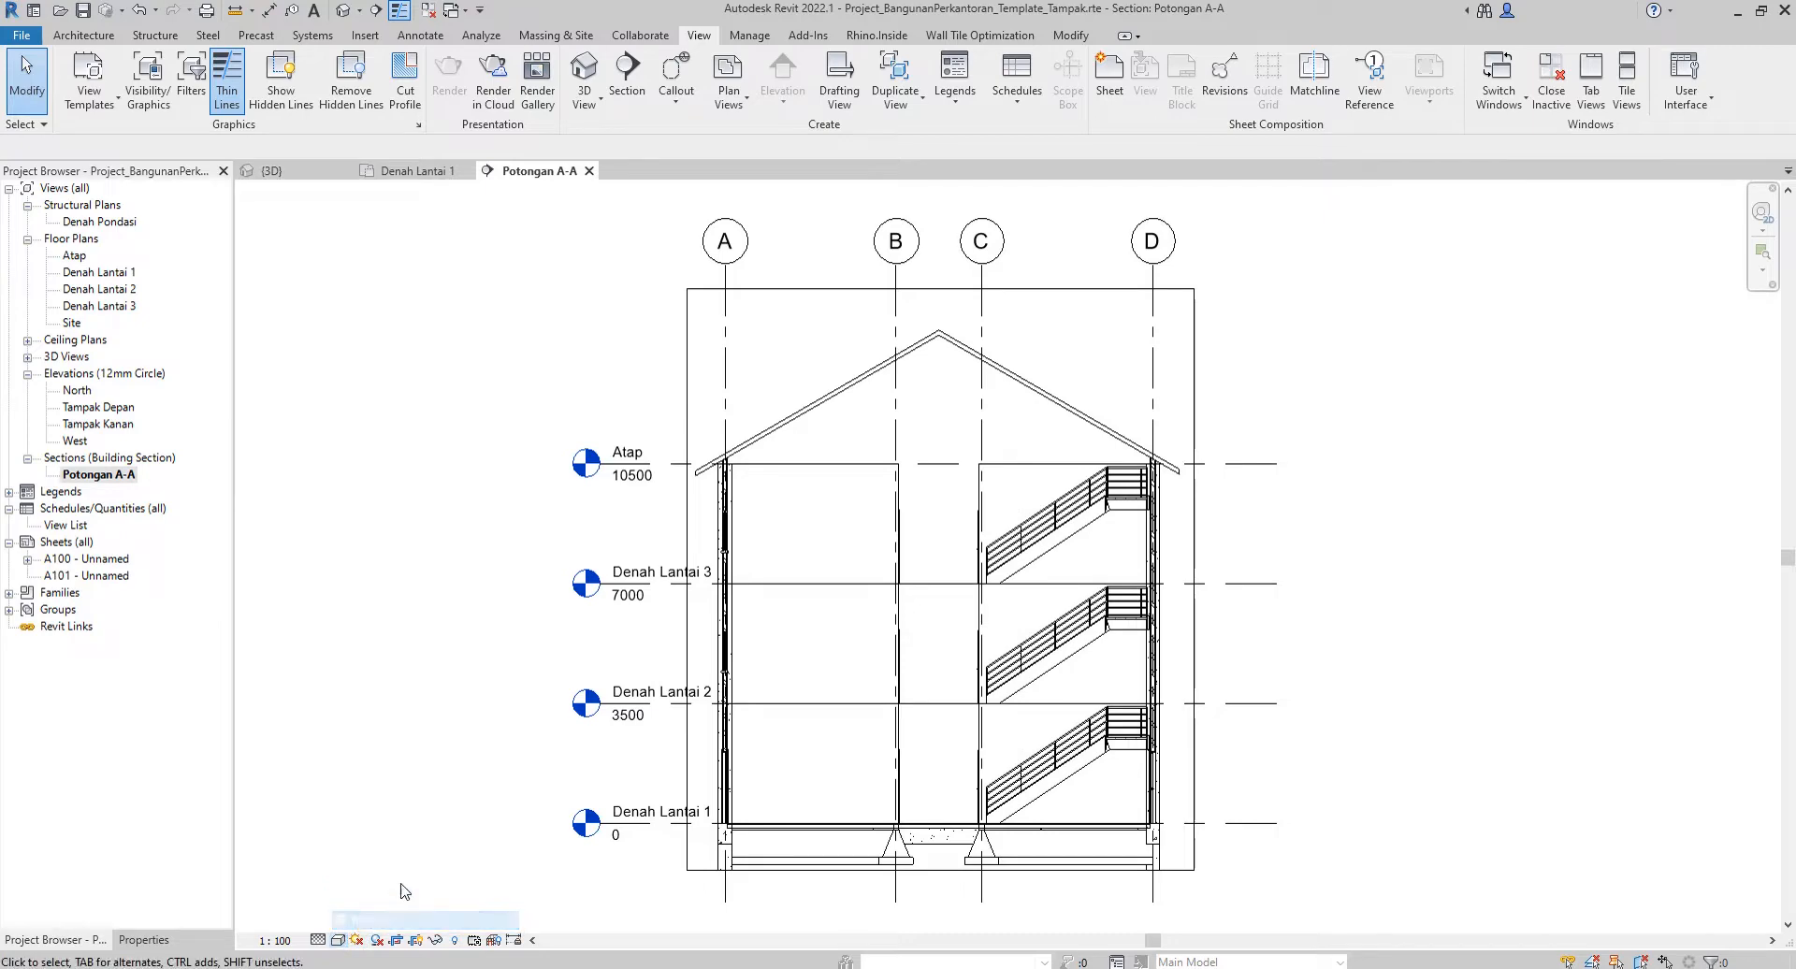
# Extend the lower edge of the section's crop region down past the Denah Pondasi level until the full foundation piles are shown.
pyautogui.moveTo(451, 747); pyautogui.dragTo(453, 723, button='middle')
pyautogui.click(946, 846)
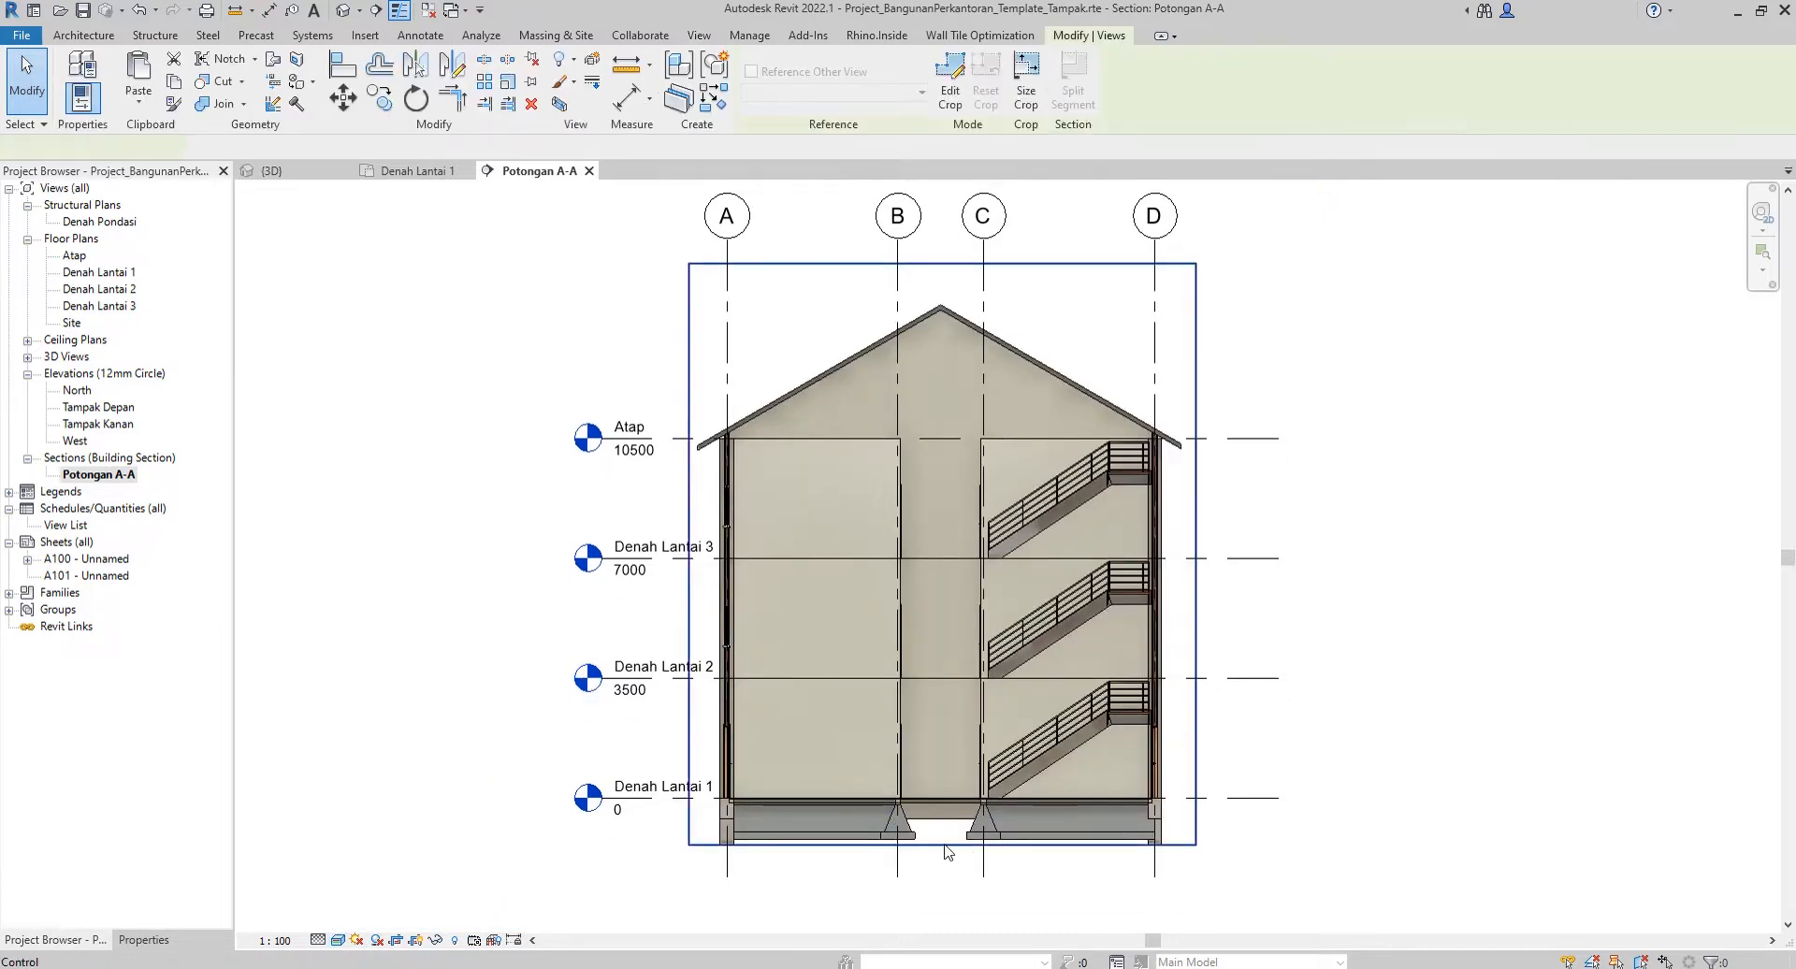
pyautogui.moveTo(947, 847); pyautogui.dragTo(943, 770, button='middle')
pyautogui.moveTo(943, 771); pyautogui.dragTo(943, 856)
pyautogui.scroll(-3, 931, 677)
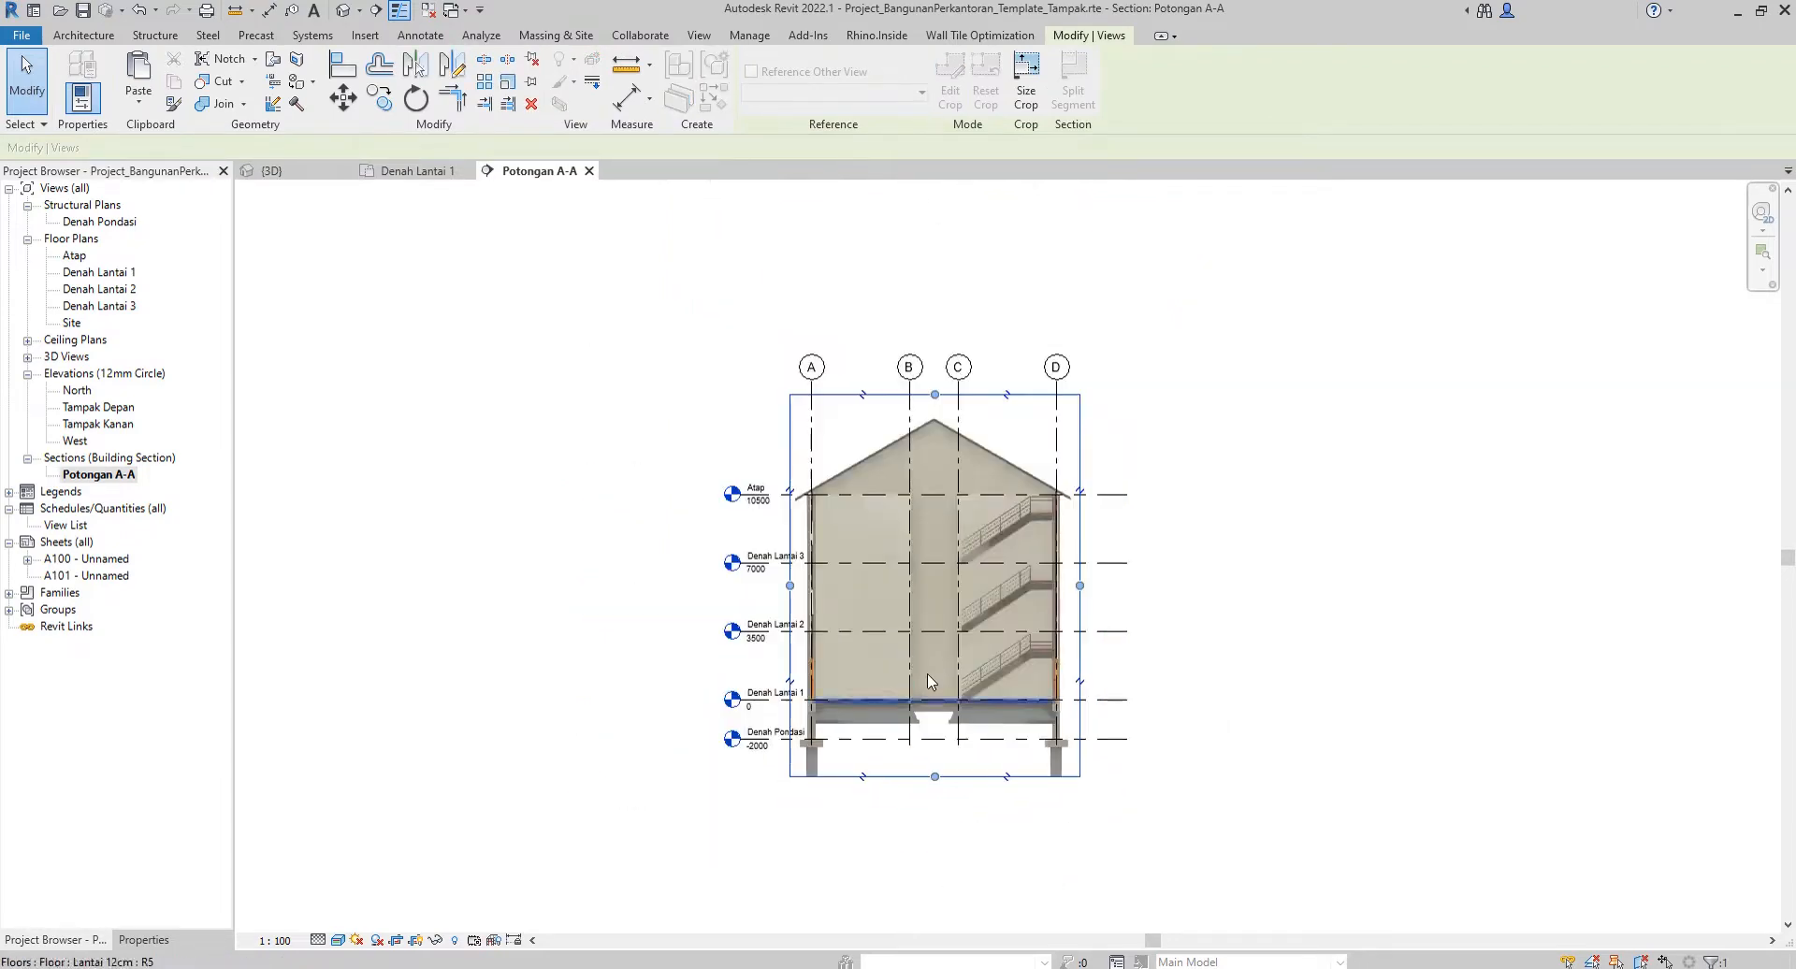
pyautogui.moveTo(933, 782); pyautogui.dragTo(940, 921)
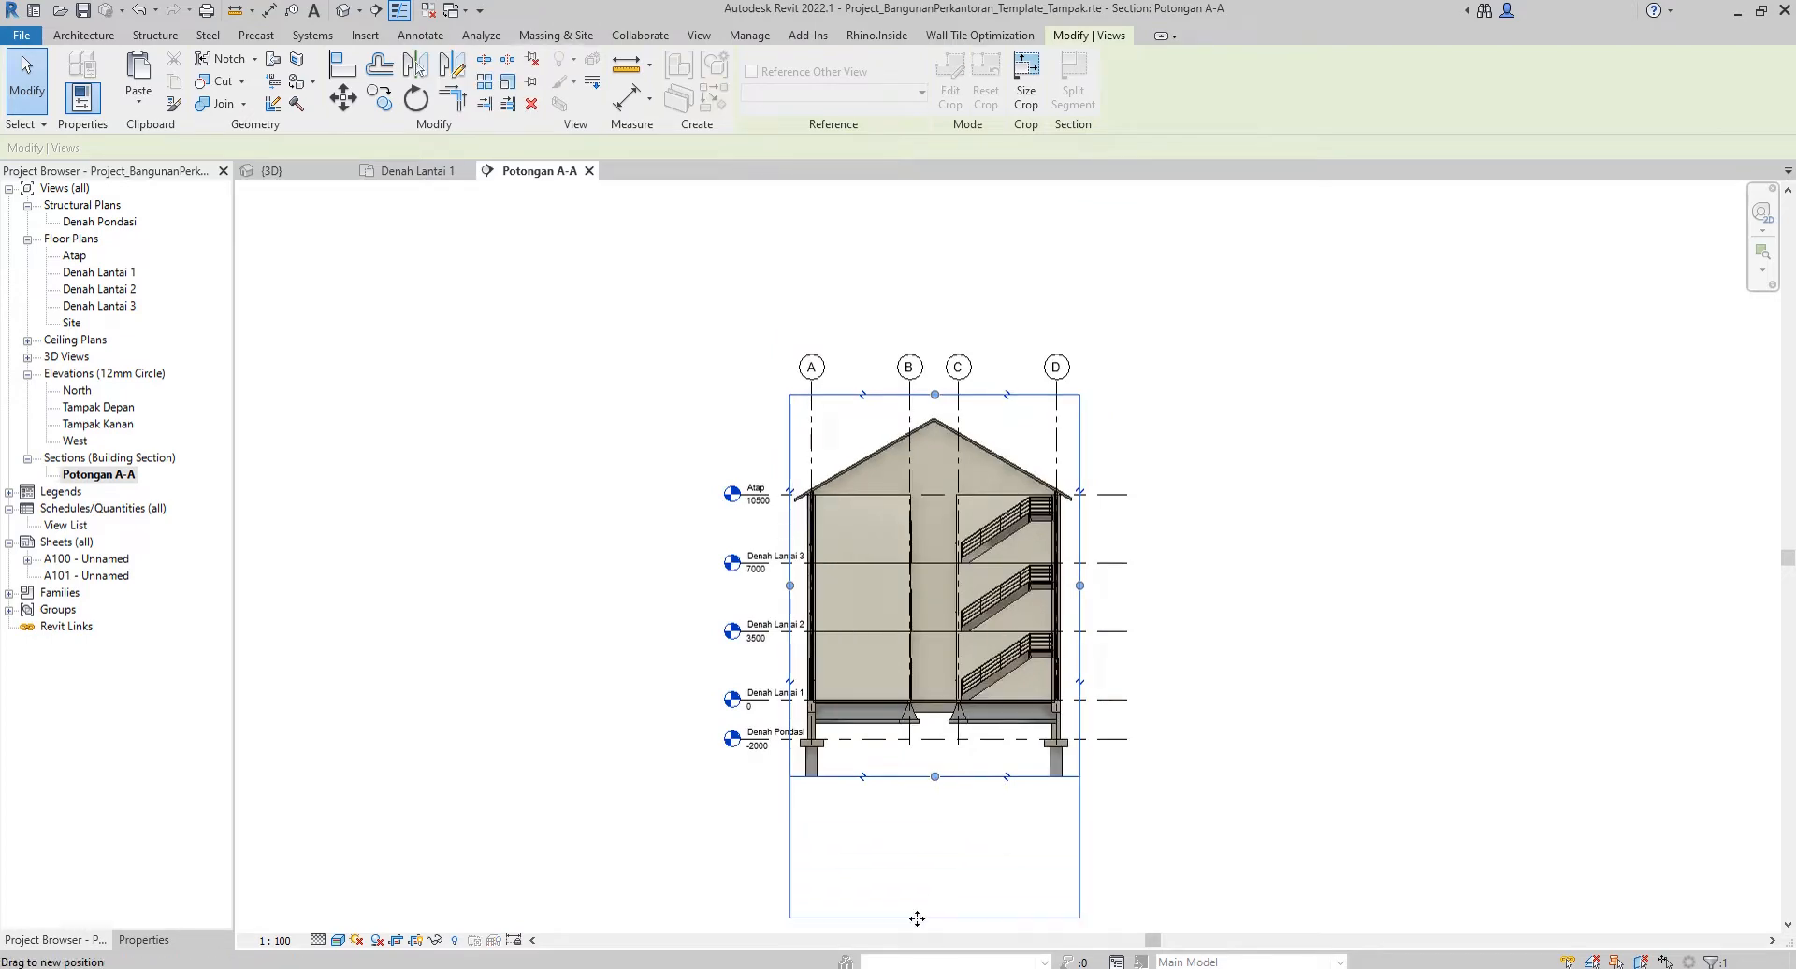
pyautogui.moveTo(934, 918); pyautogui.dragTo(936, 882)
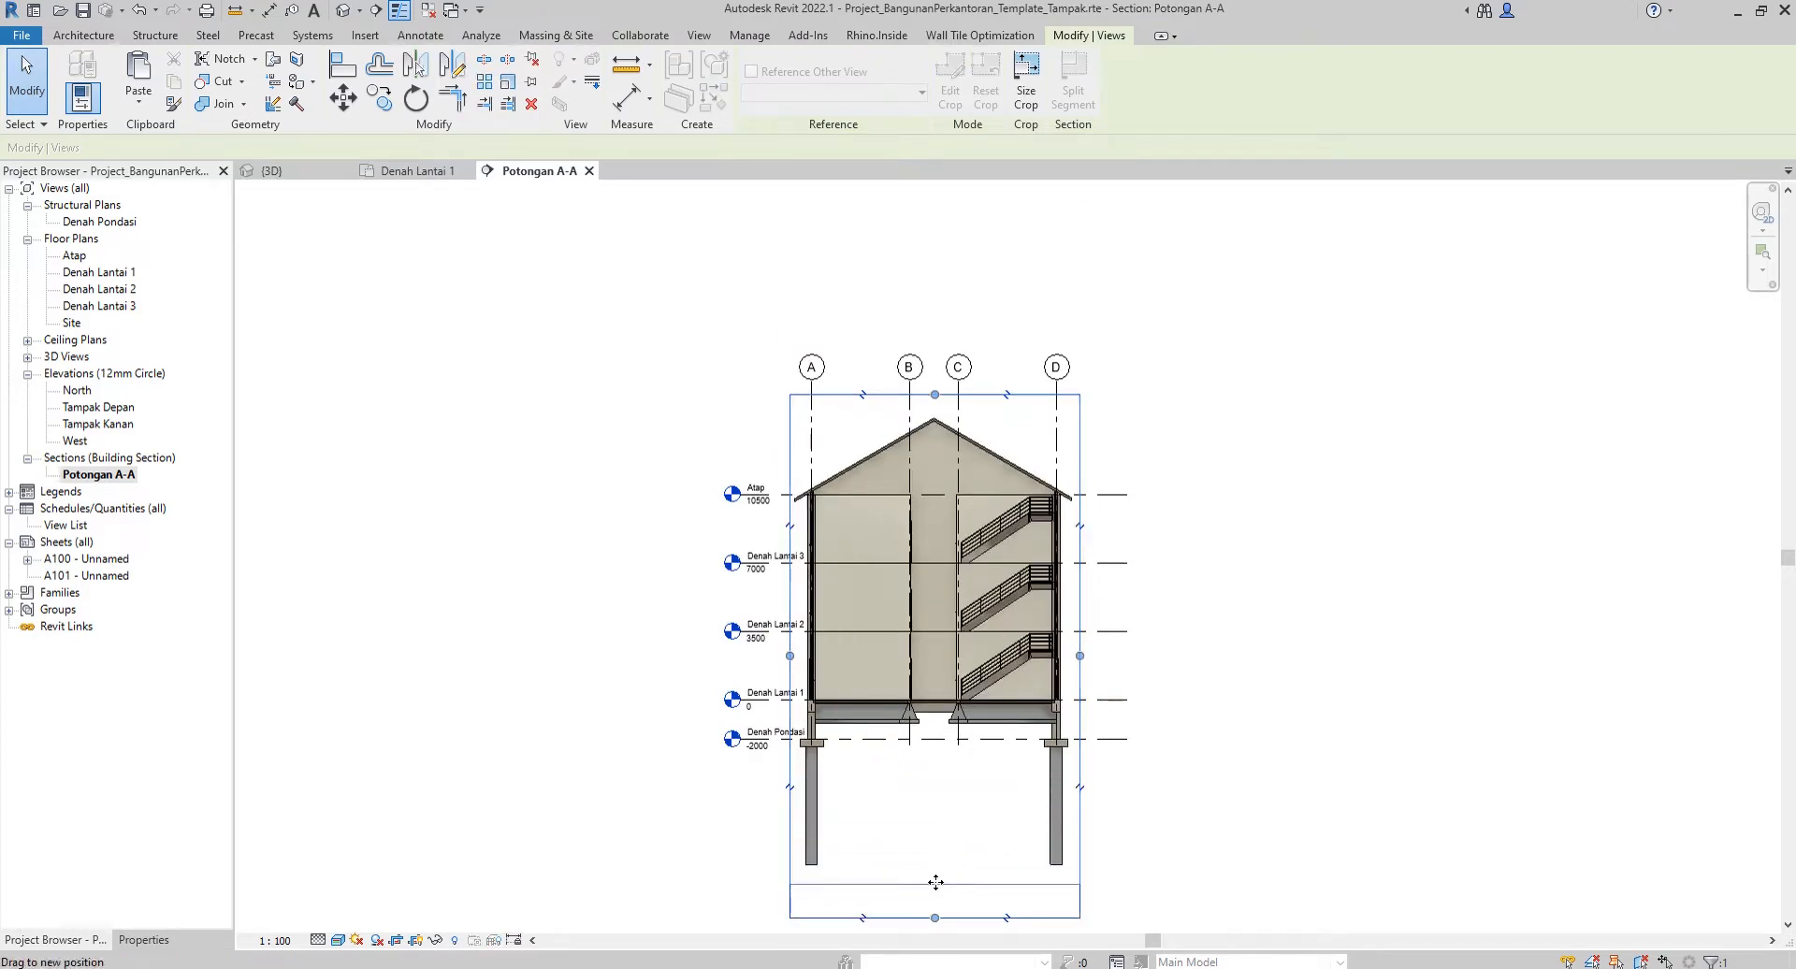
pyautogui.click(934, 807)
pyautogui.scroll(2, 936, 784)
pyautogui.moveTo(978, 649)
pyautogui.mouseDown(button='middle')
pyautogui.moveTo(987, 710)
pyautogui.moveTo(968, 716)
pyautogui.moveTo(999, 668)
pyautogui.mouseUp(button='middle')
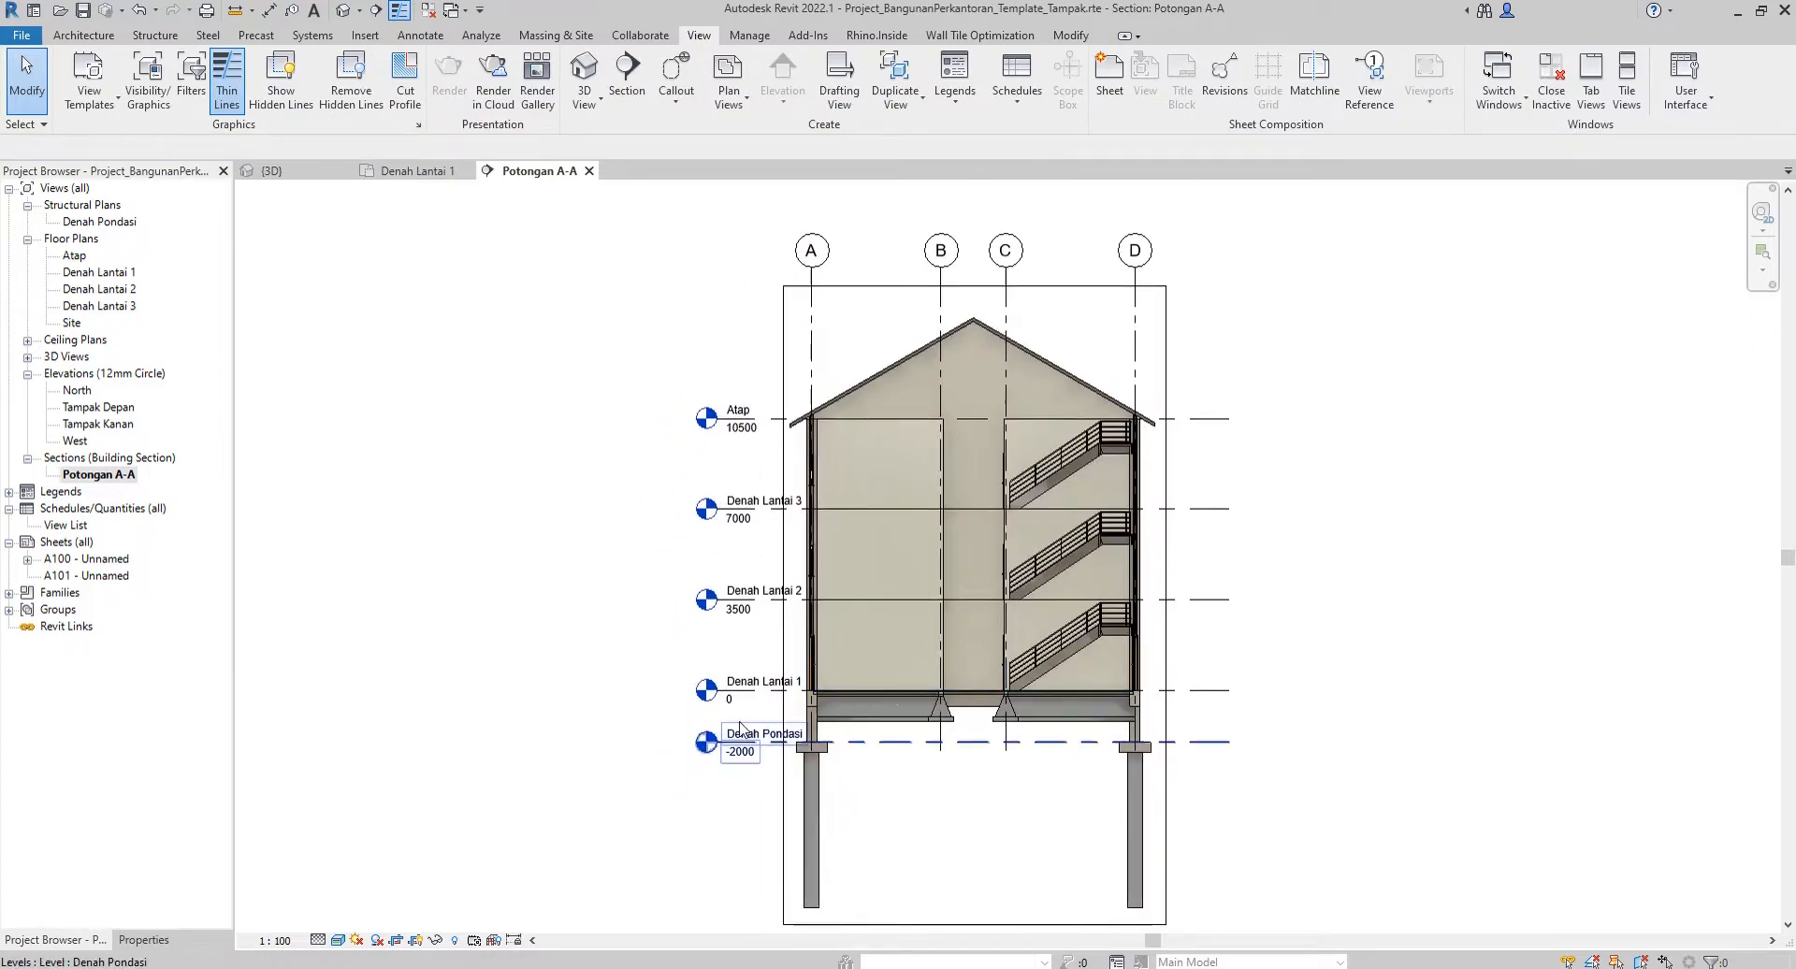
# Hide the crop region boundary as an element in the Potongan A-A view.
pyautogui.moveTo(1001, 797); pyautogui.dragTo(1007, 727, button='middle')
pyautogui.click(1018, 854)
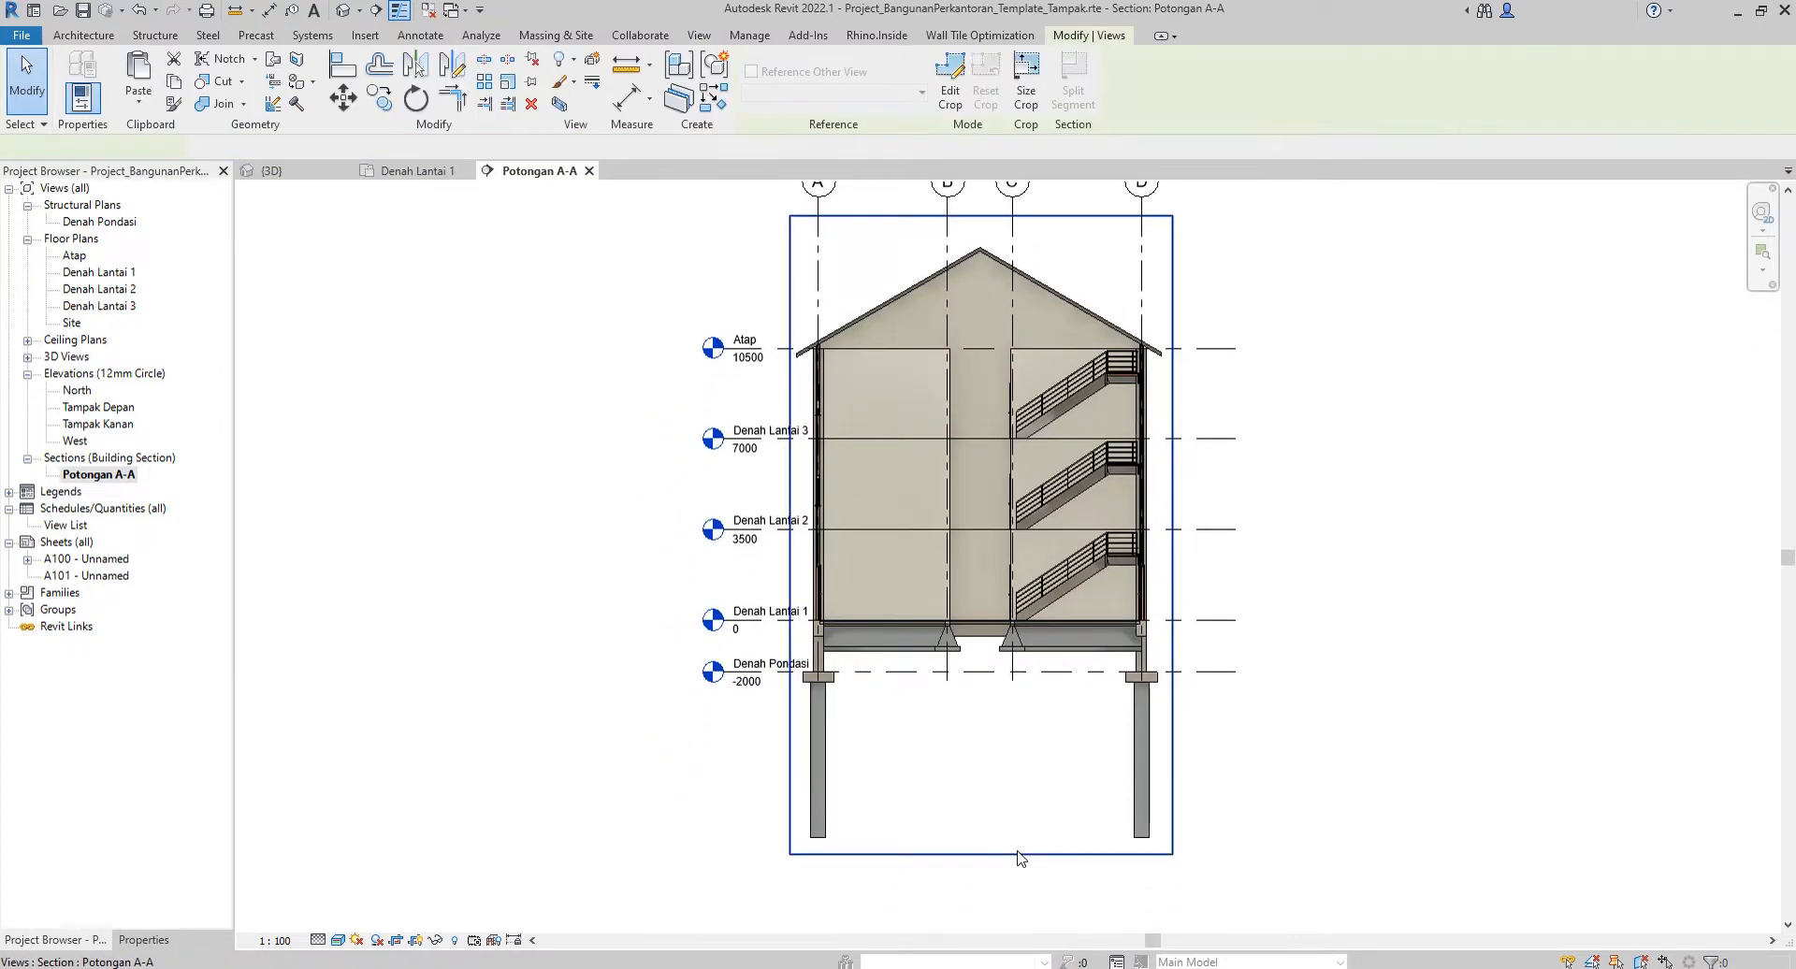
pyautogui.rightClick(1019, 857)
pyautogui.moveTo(1179, 496)
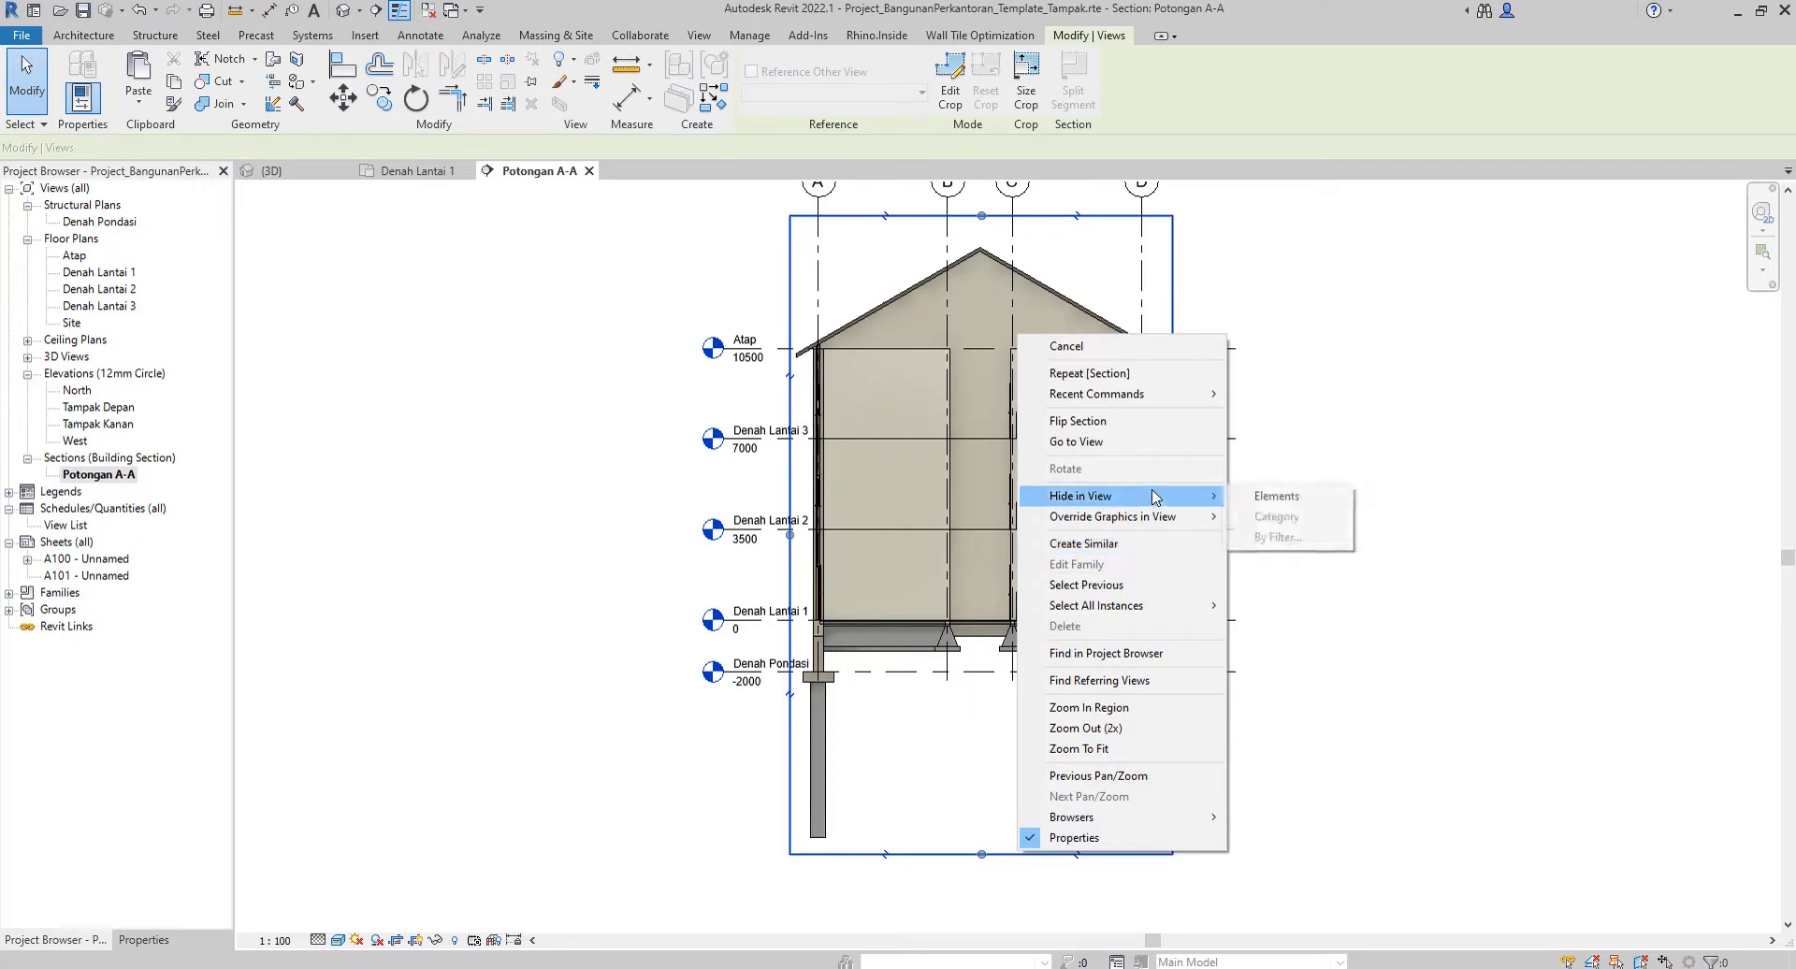
pyautogui.click(1251, 496)
# Examine the cut ground floor slab, the foundations and the entrance door beside the stairs in the section.
pyautogui.scroll(2, 1160, 306)
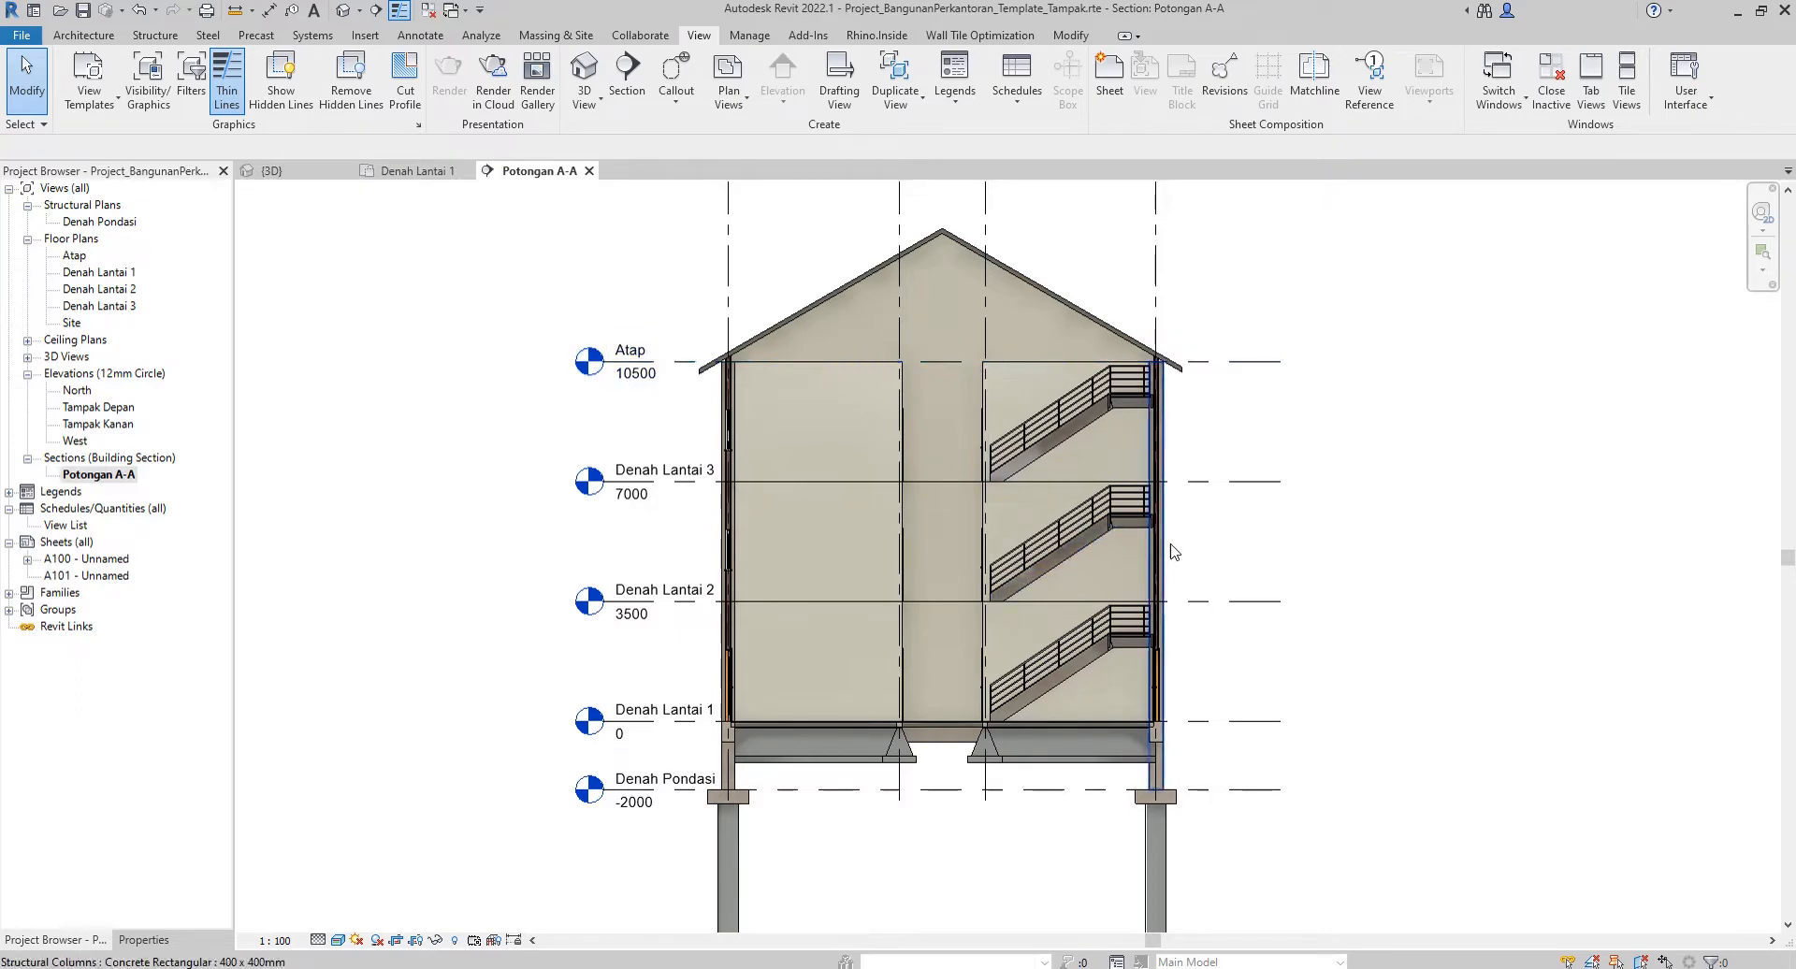
pyautogui.scroll(3, 1023, 552)
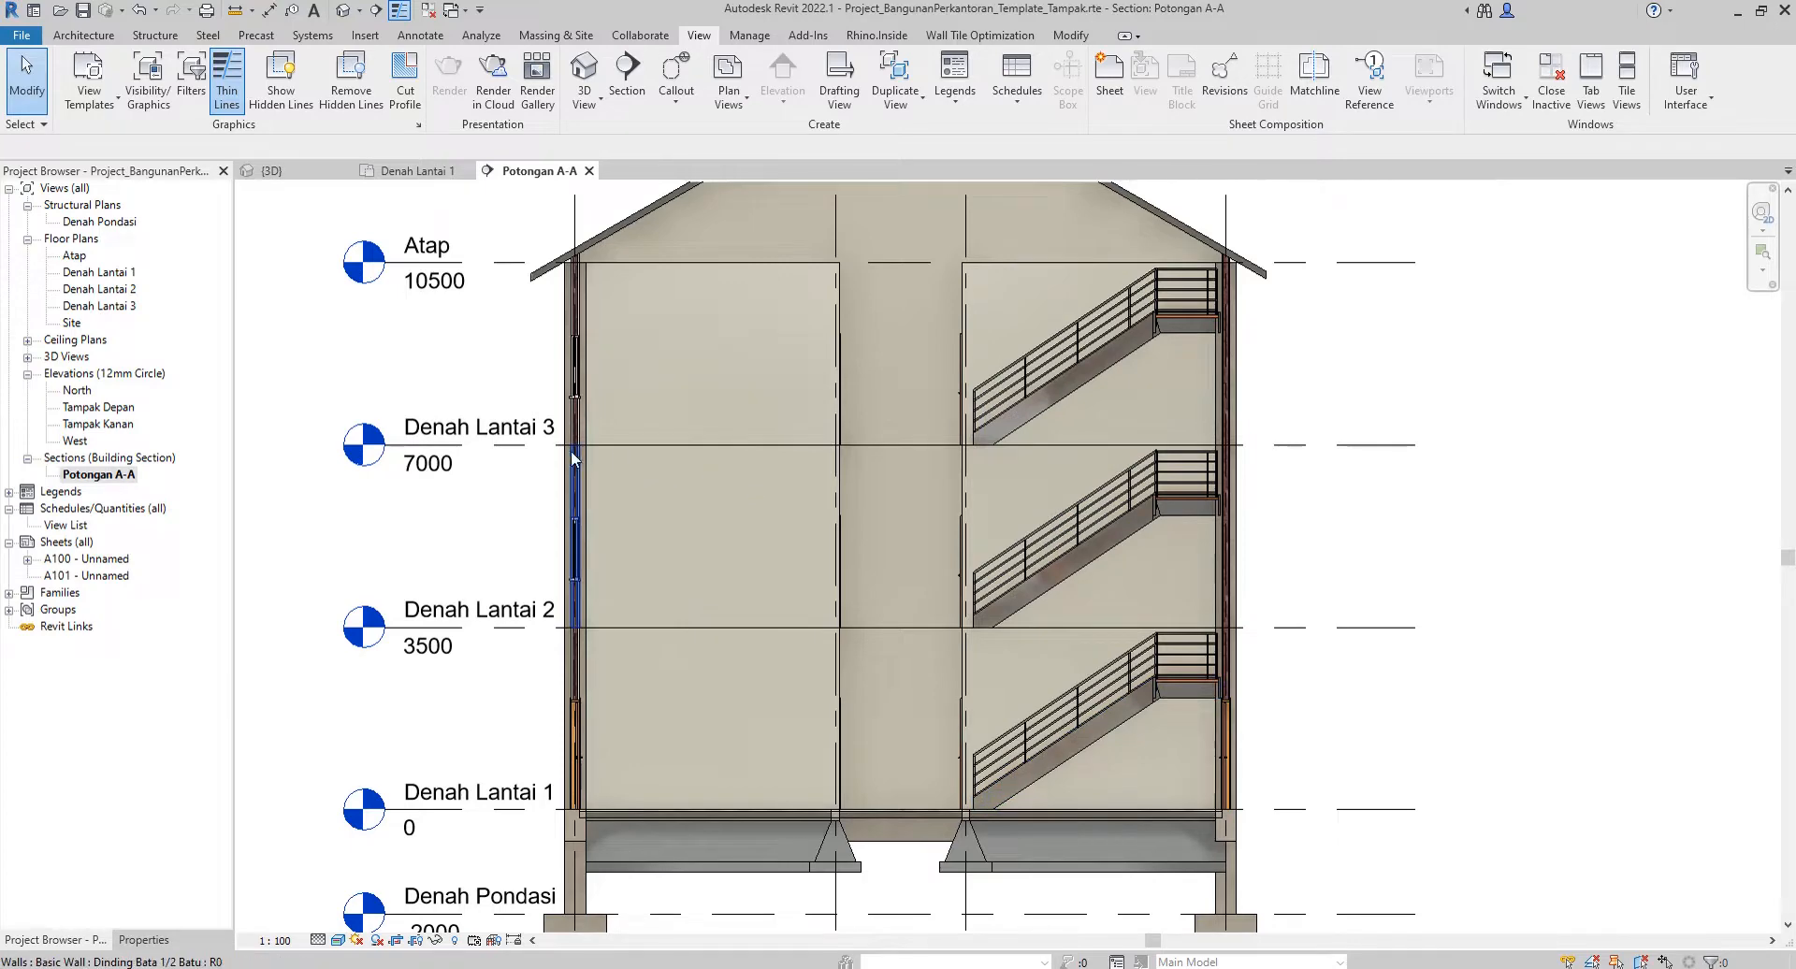
pyautogui.click(655, 816)
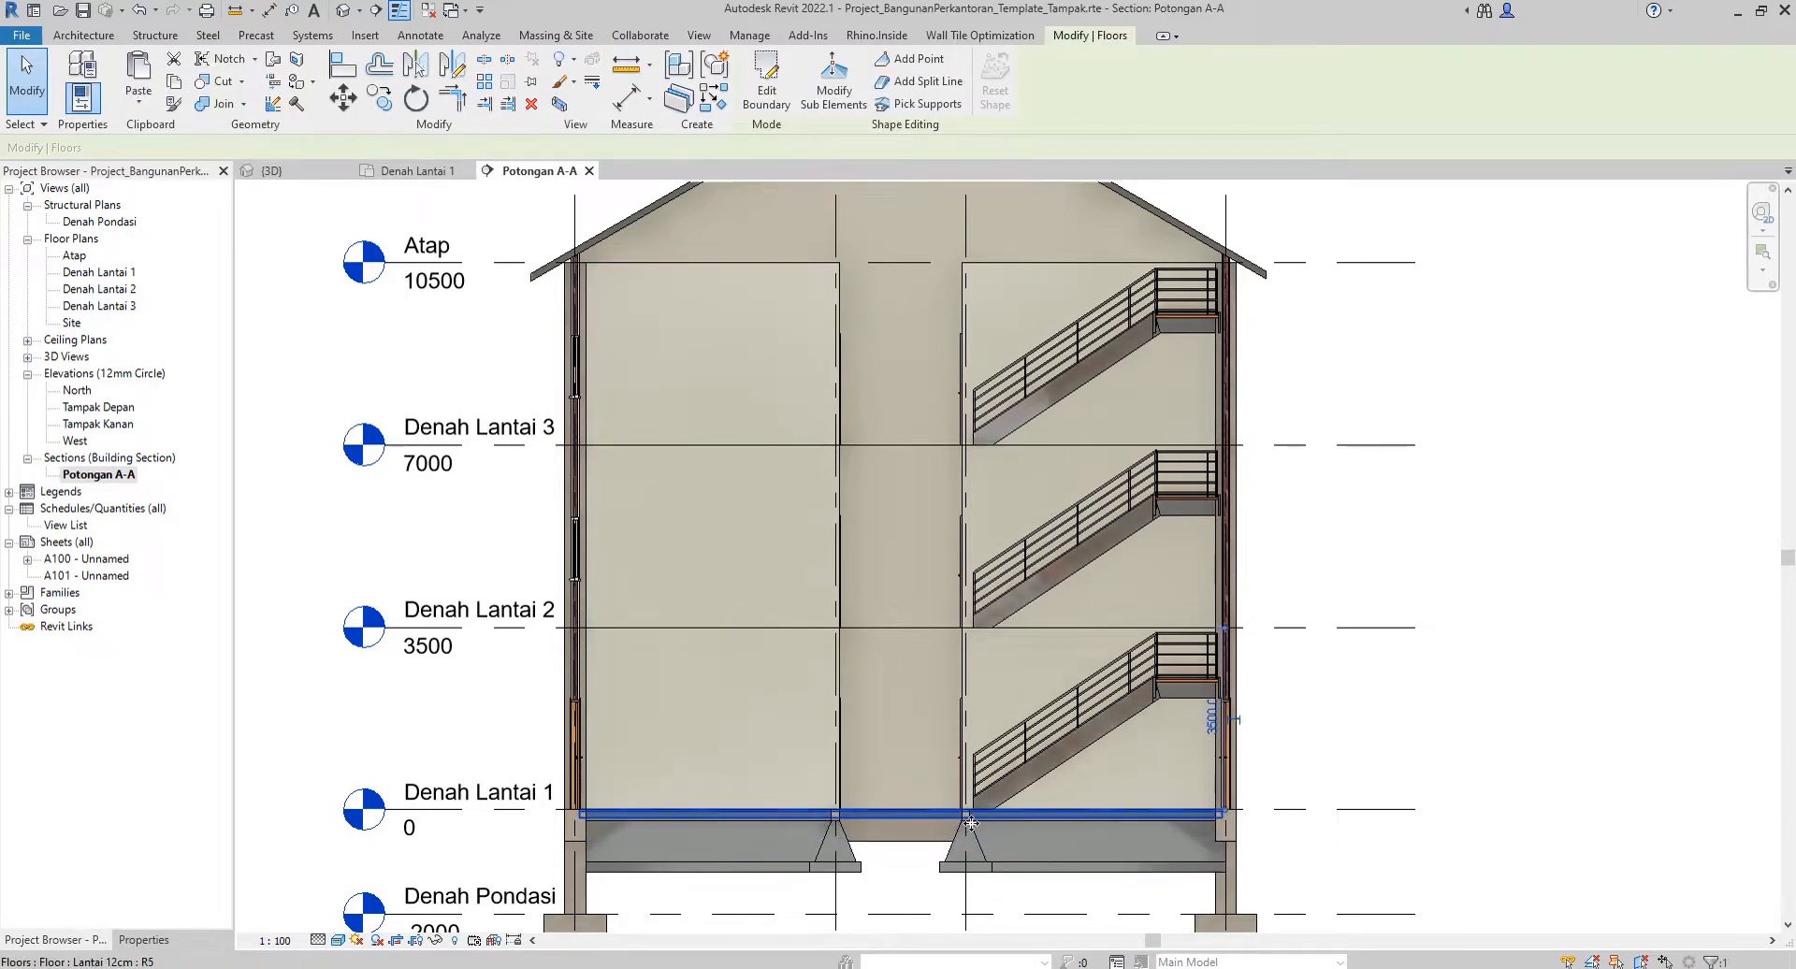
pyautogui.click(1351, 824)
pyautogui.moveTo(1356, 776); pyautogui.dragTo(1382, 647, button='middle')
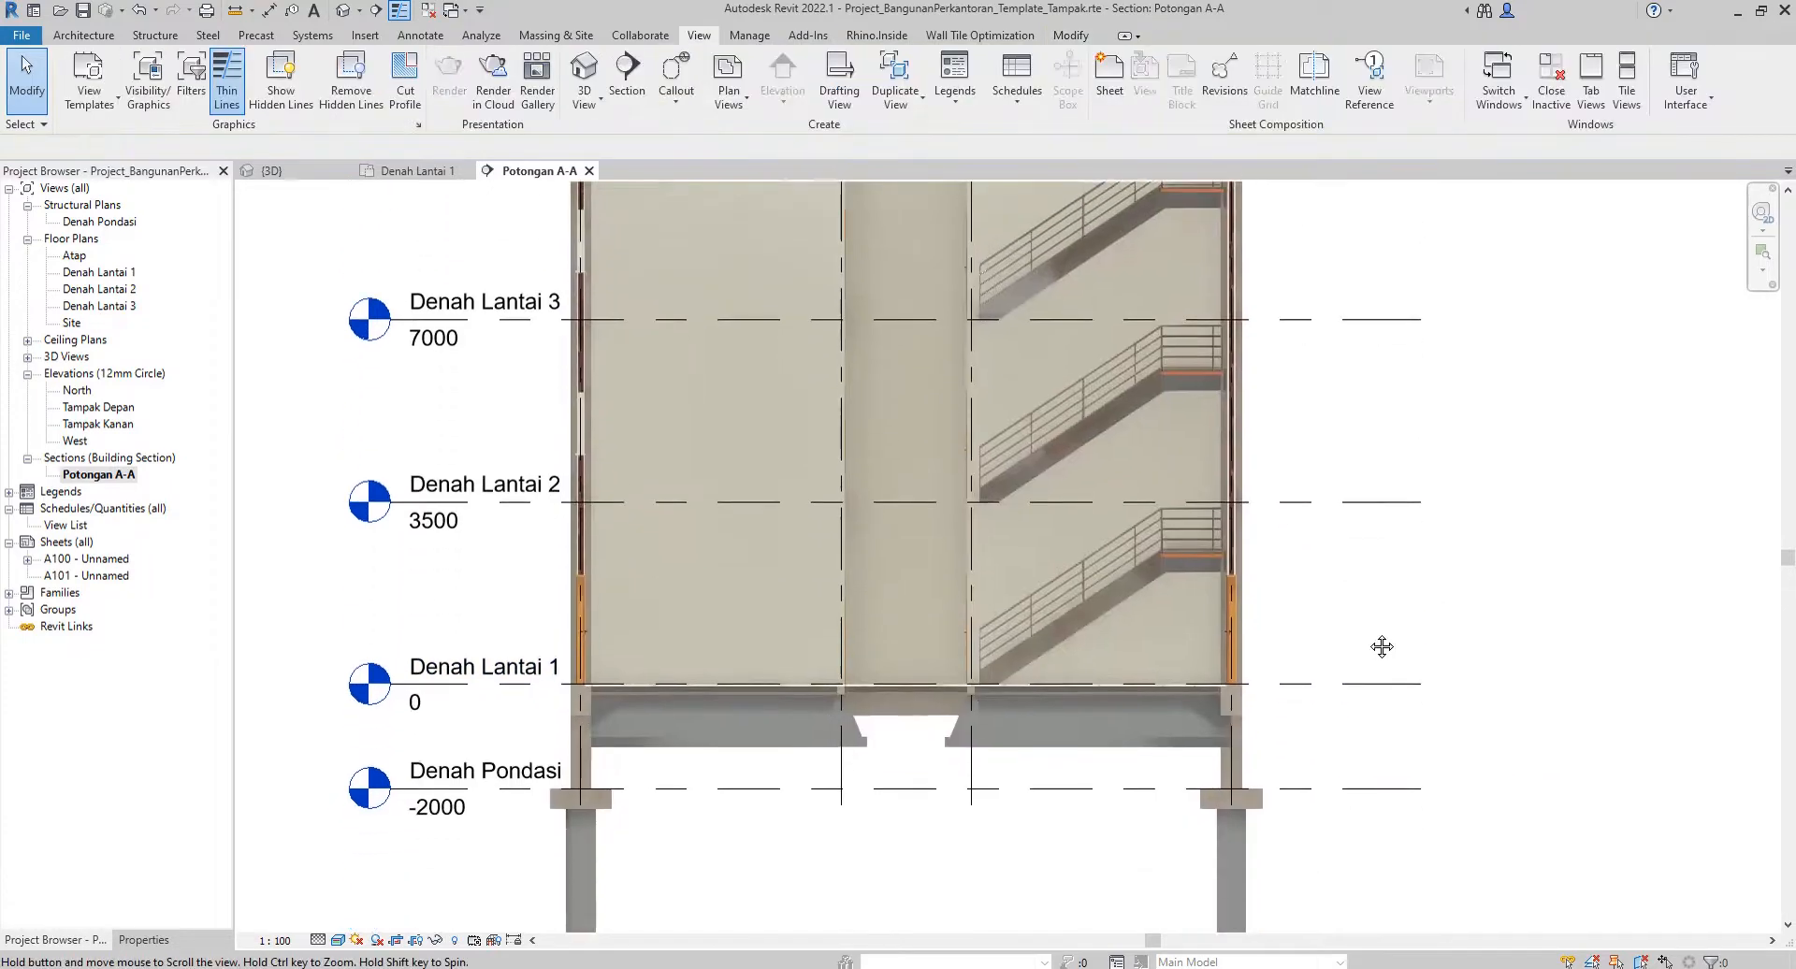
pyautogui.scroll(6, 1199, 629)
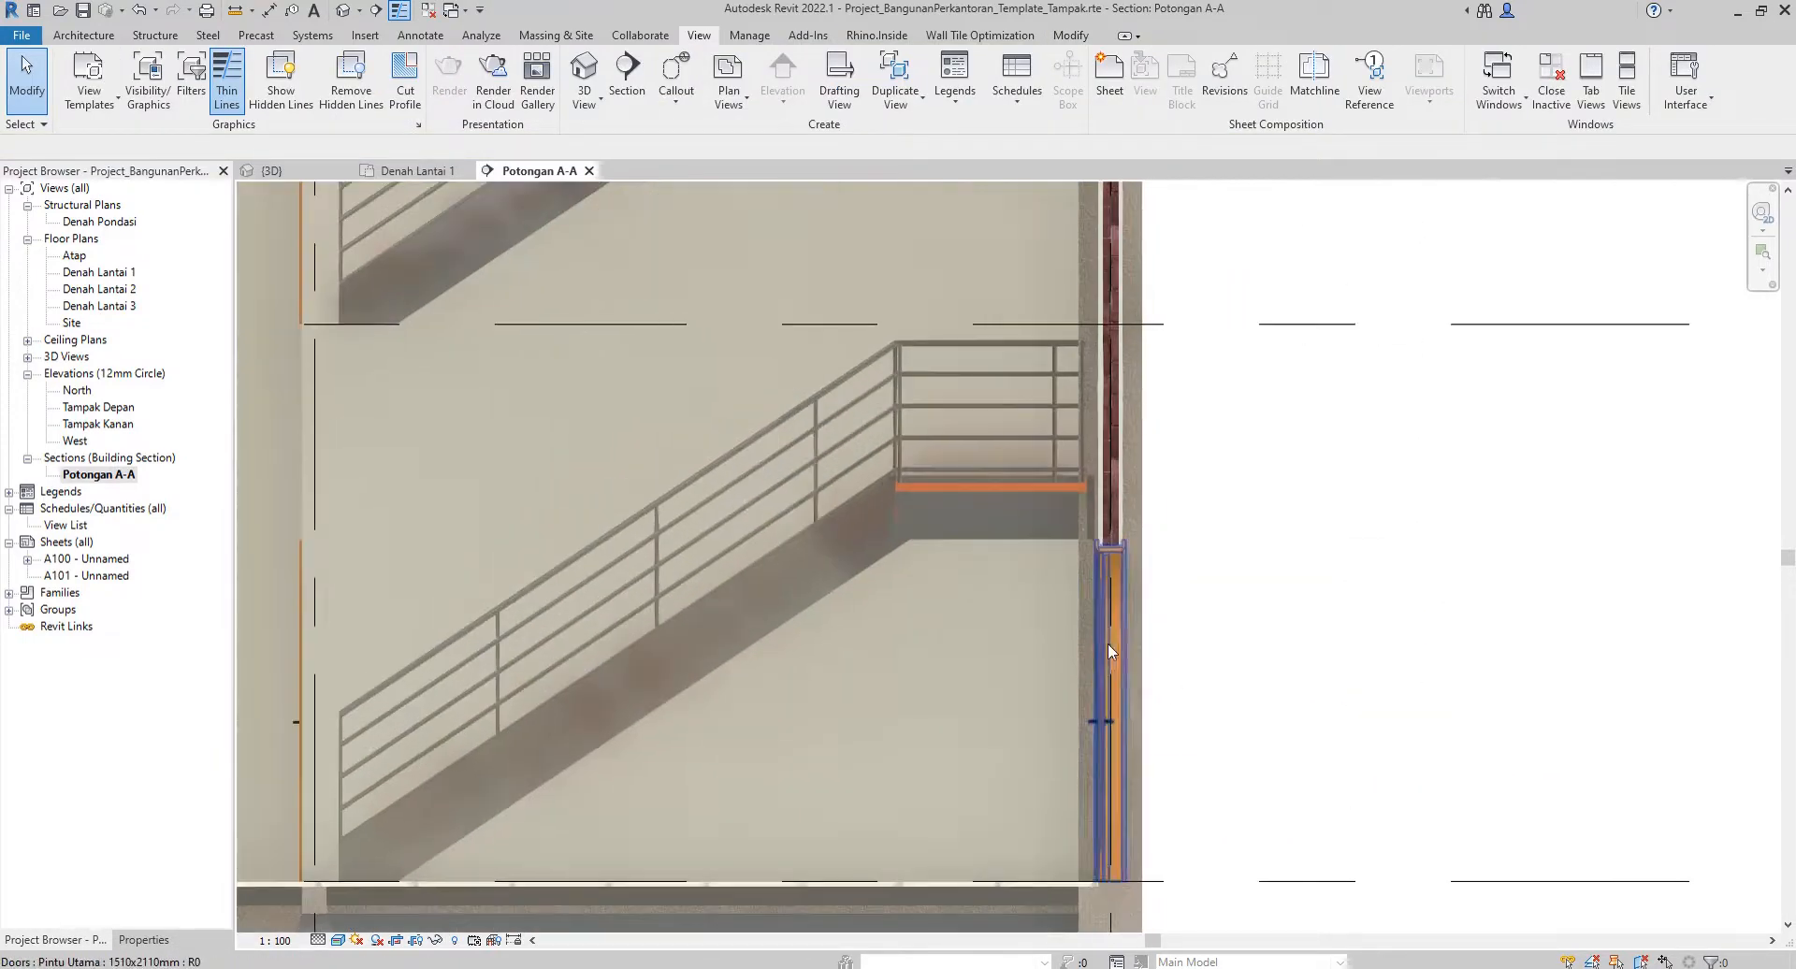
# On Denah Lantai 1, move the section line toward grid 4 through the stair flight and inspect the resulting Potongan A-A view.
pyautogui.click(412, 171)
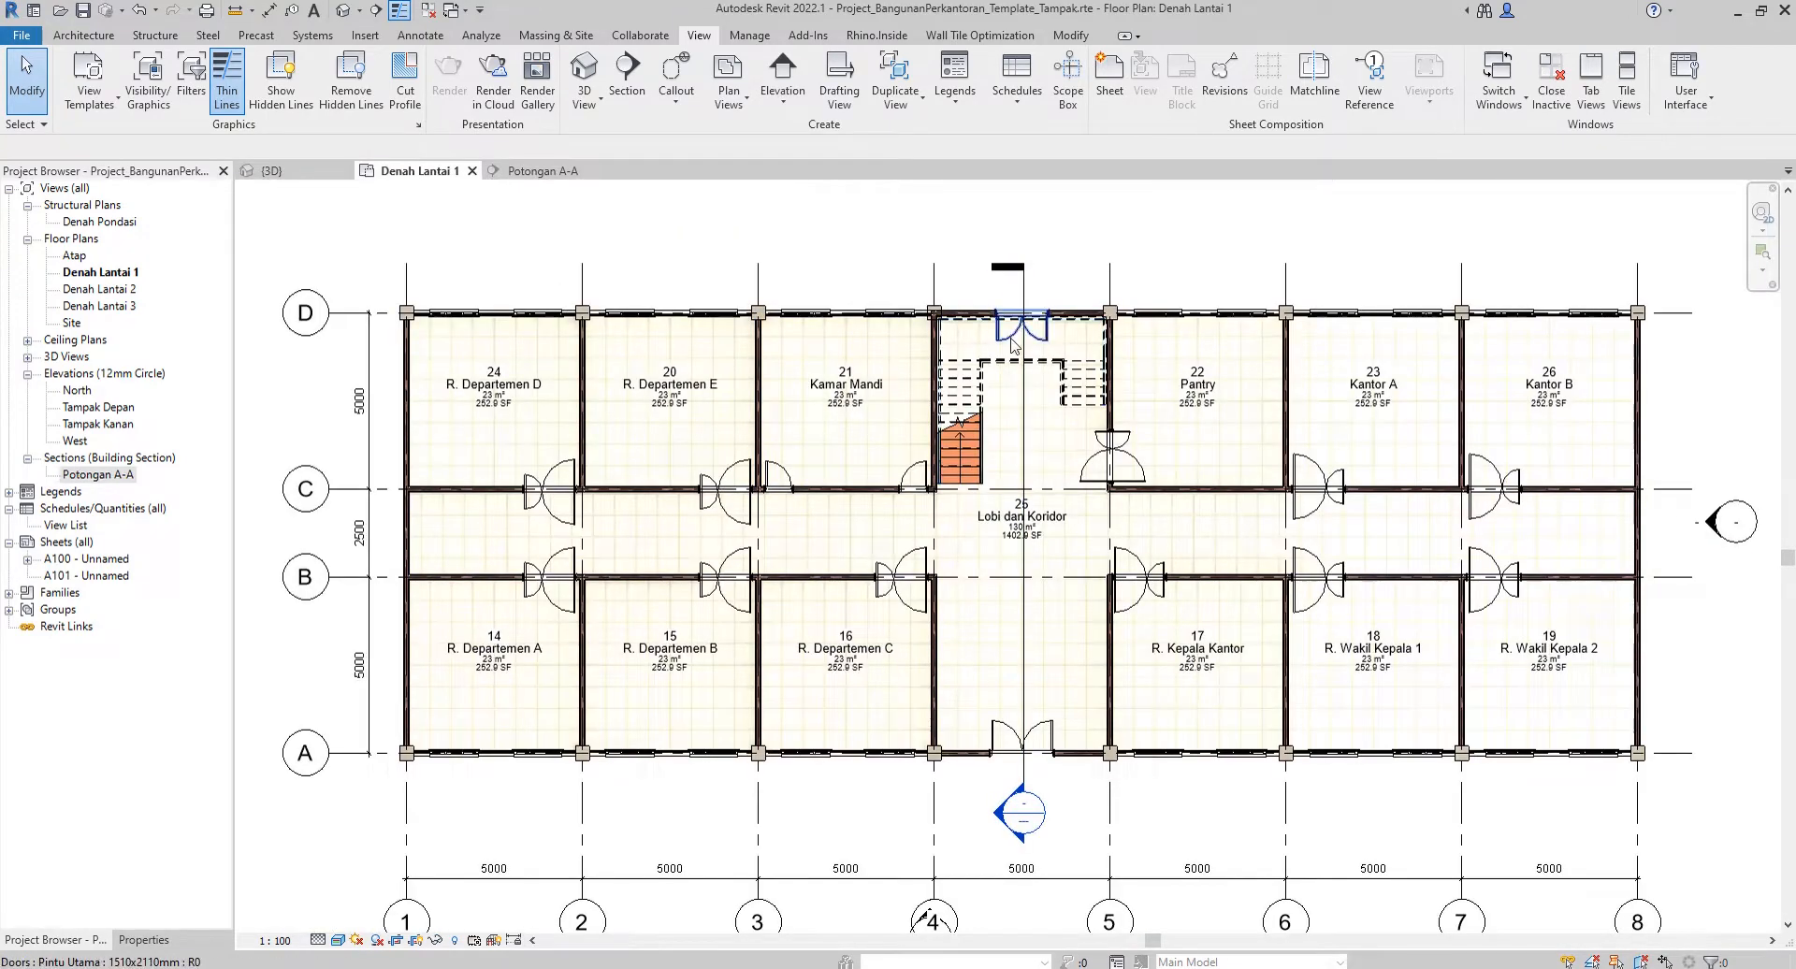
pyautogui.click(1021, 623)
pyautogui.moveTo(1019, 623); pyautogui.dragTo(963, 623)
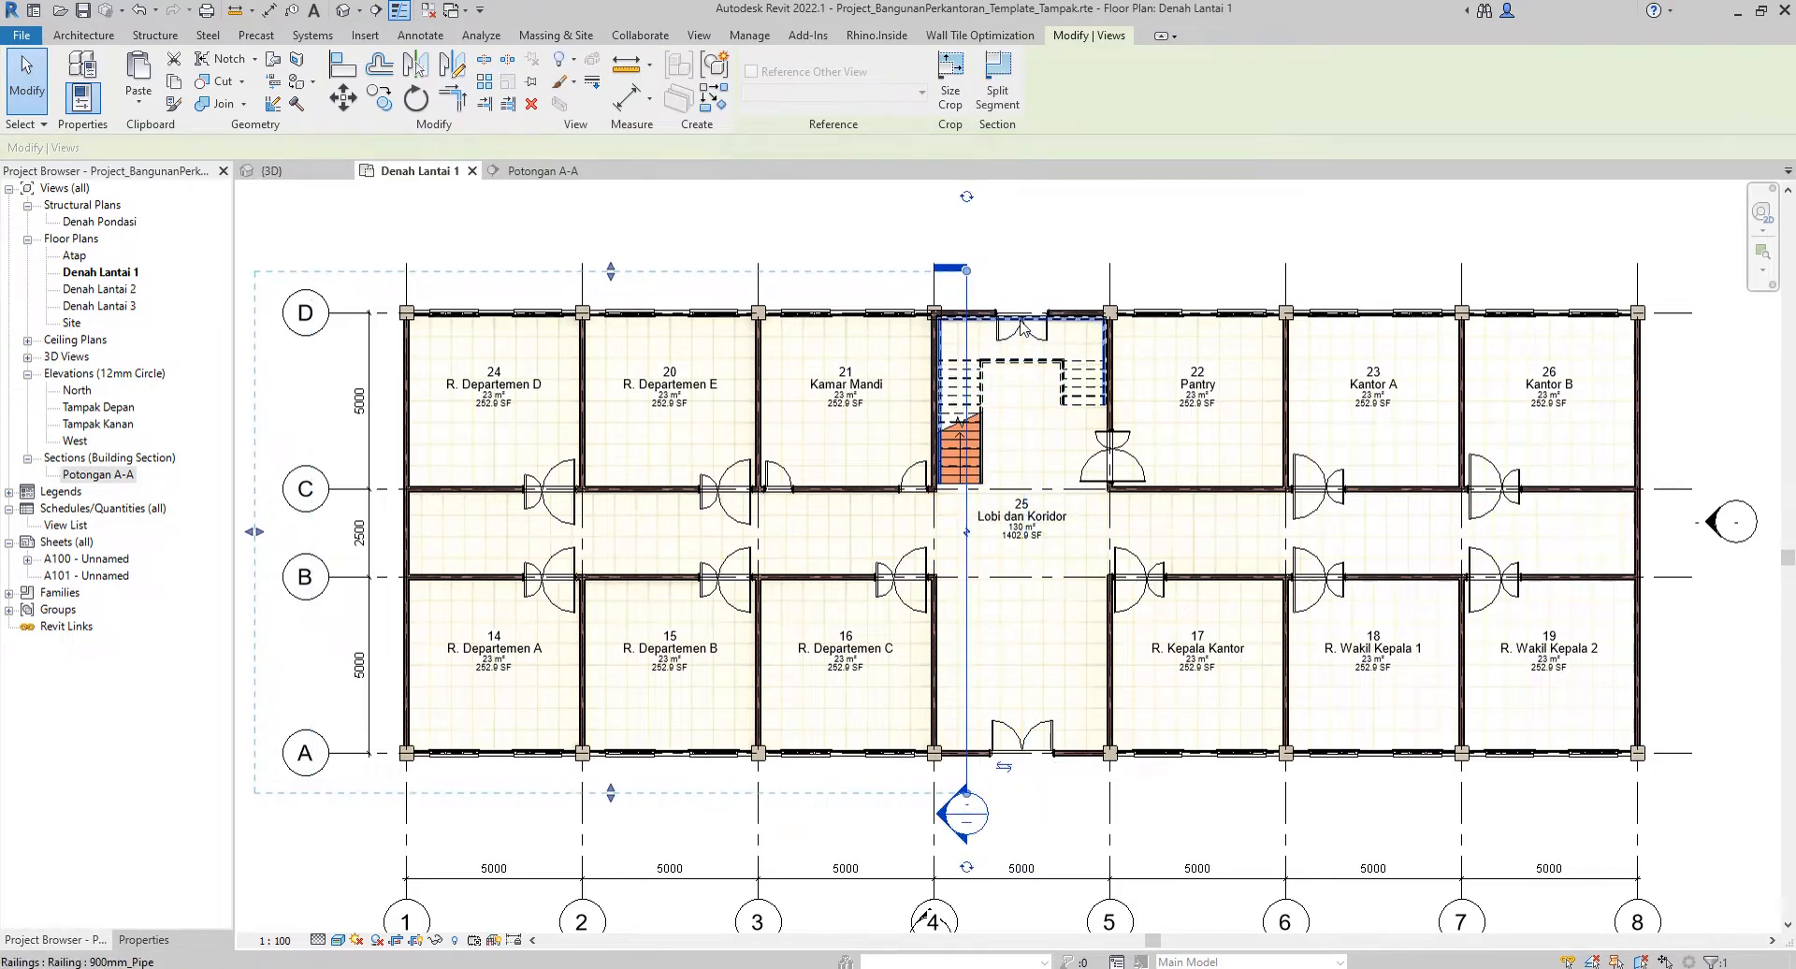
pyautogui.click(538, 171)
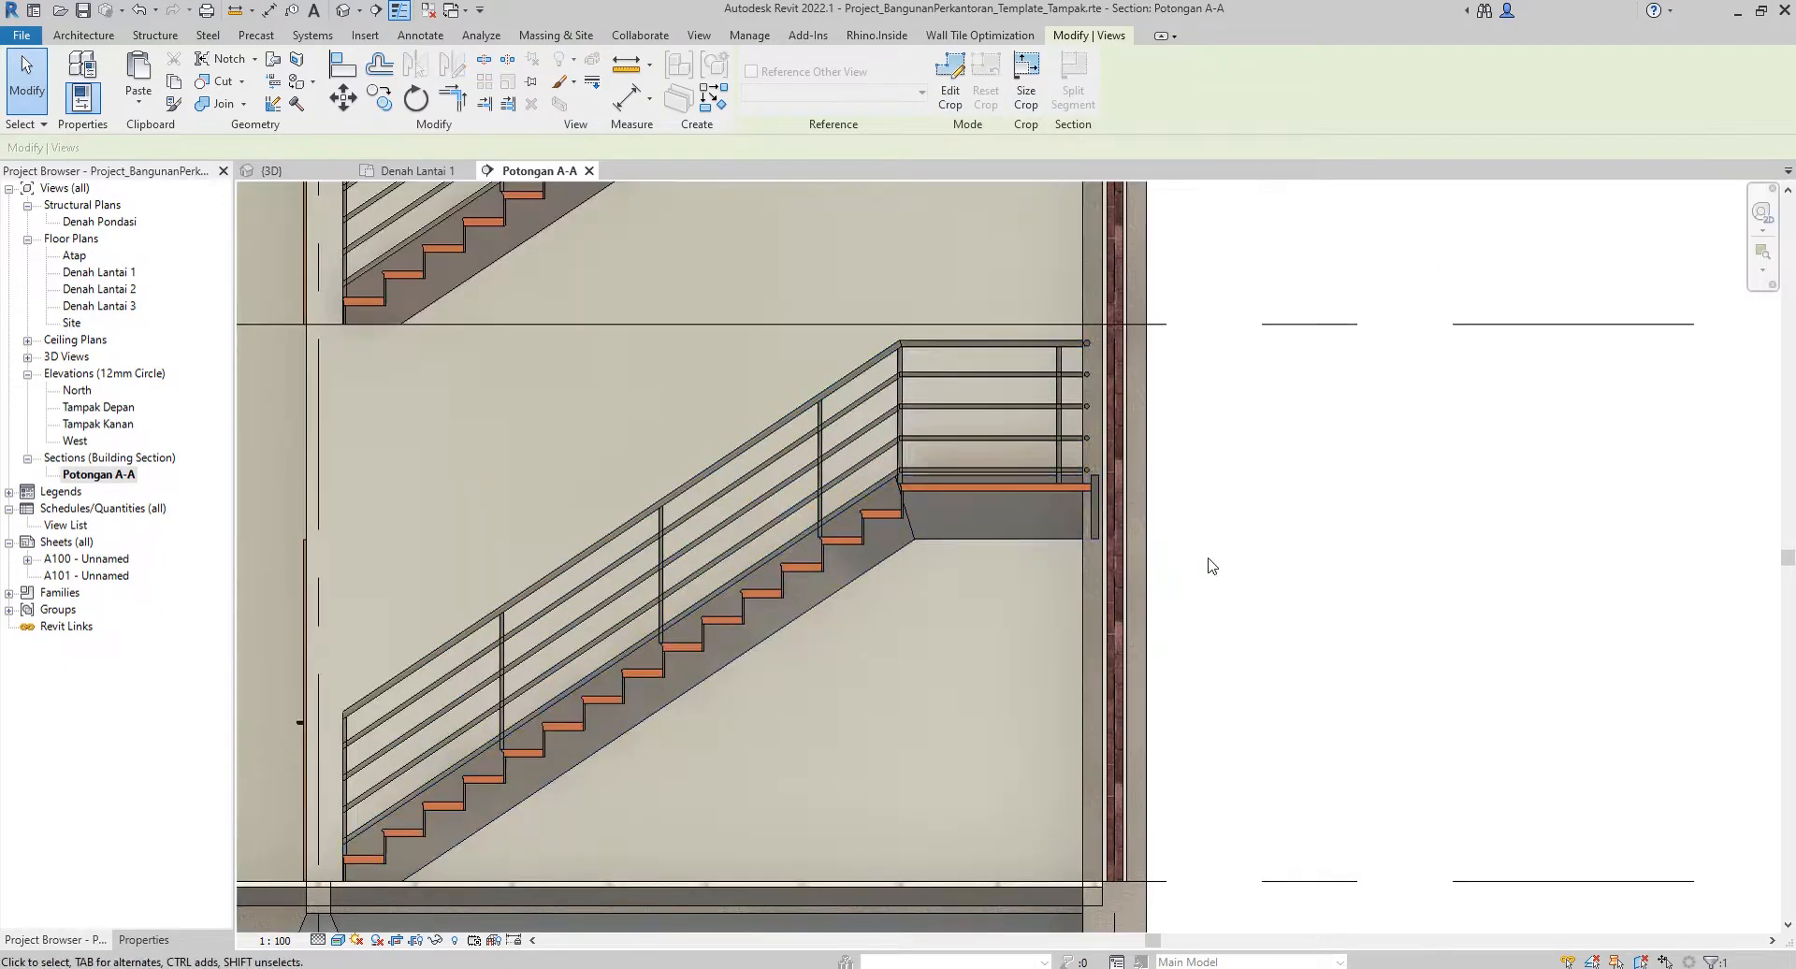
pyautogui.scroll(-3, 1209, 561)
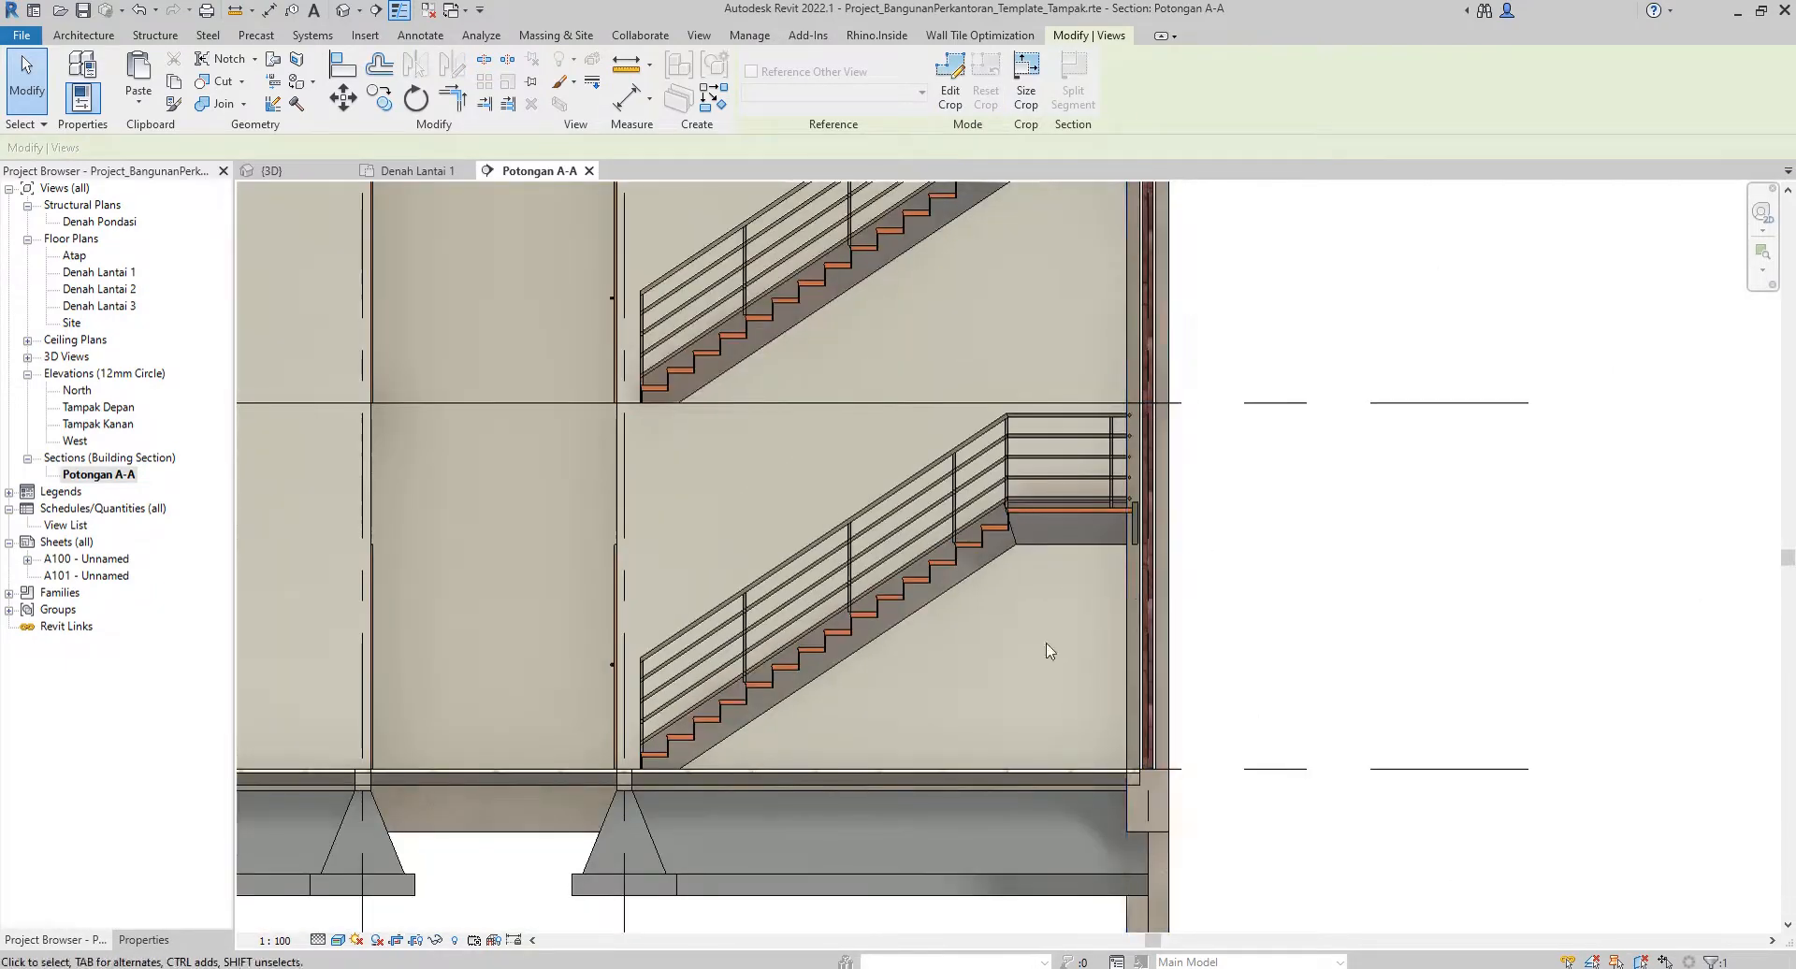
pyautogui.moveTo(1004, 642); pyautogui.dragTo(1776, 695, button='middle')
pyautogui.moveTo(671, 648); pyautogui.dragTo(814, 645, button='middle')
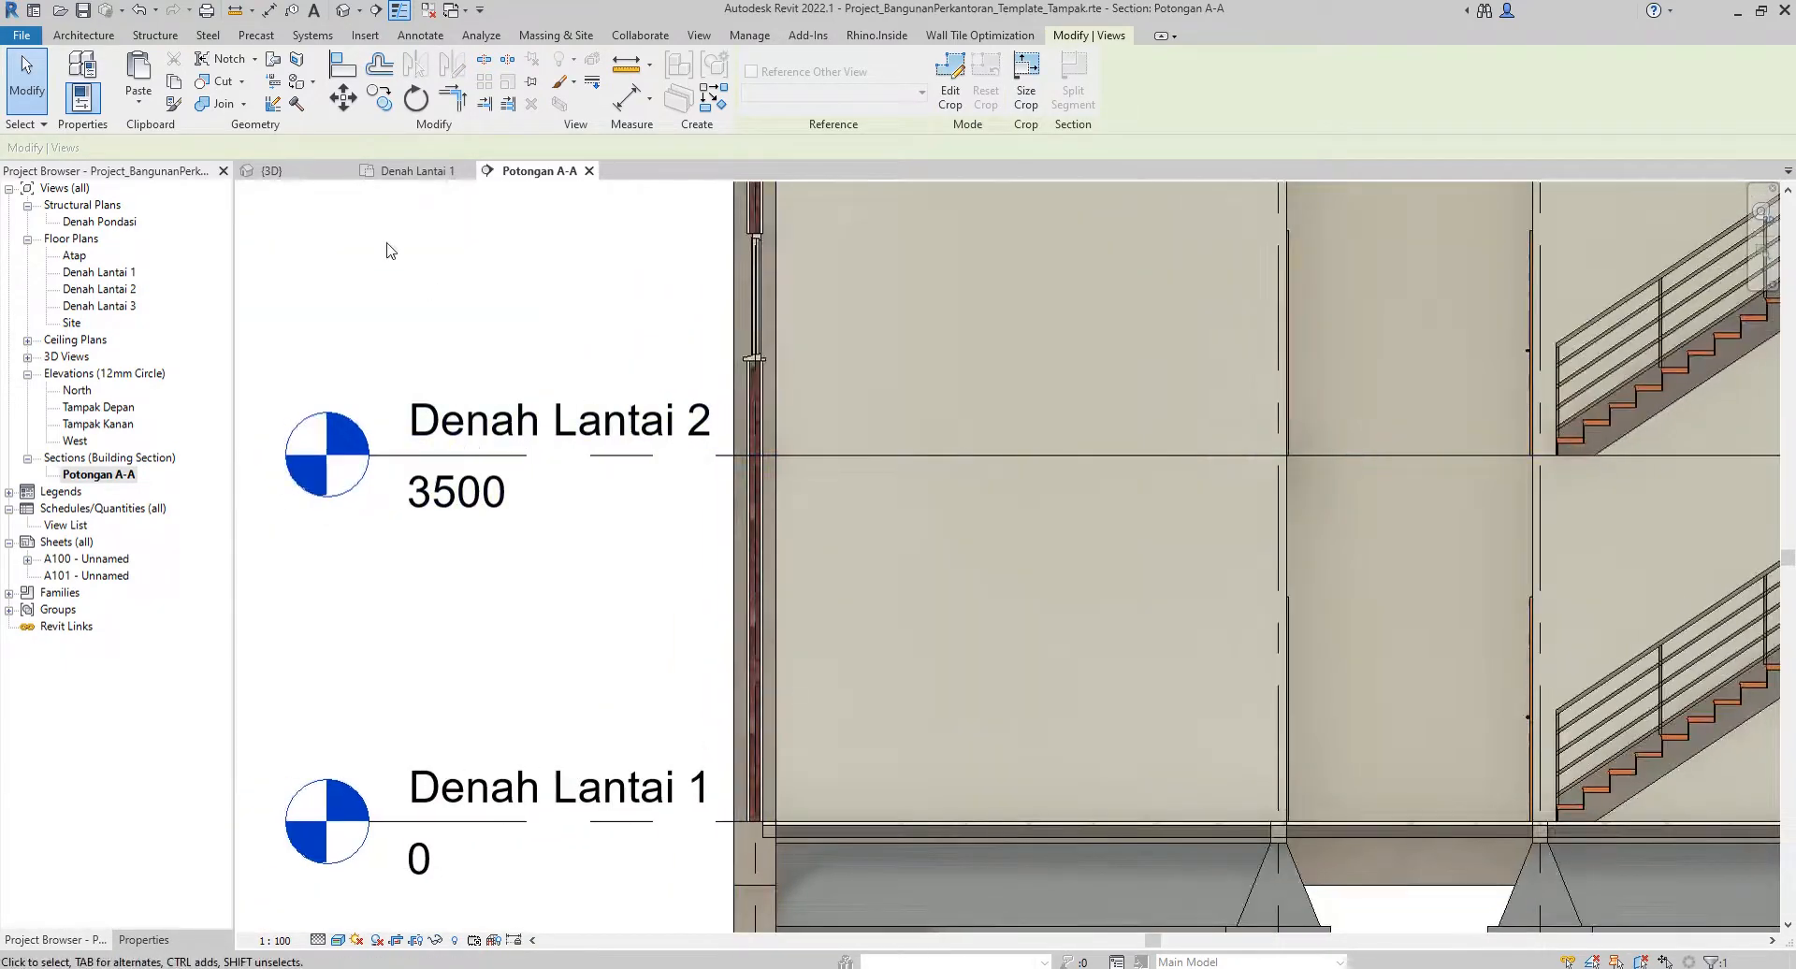
# Undo the section line move on Denah Lantai 1.
pyautogui.click(418, 172)
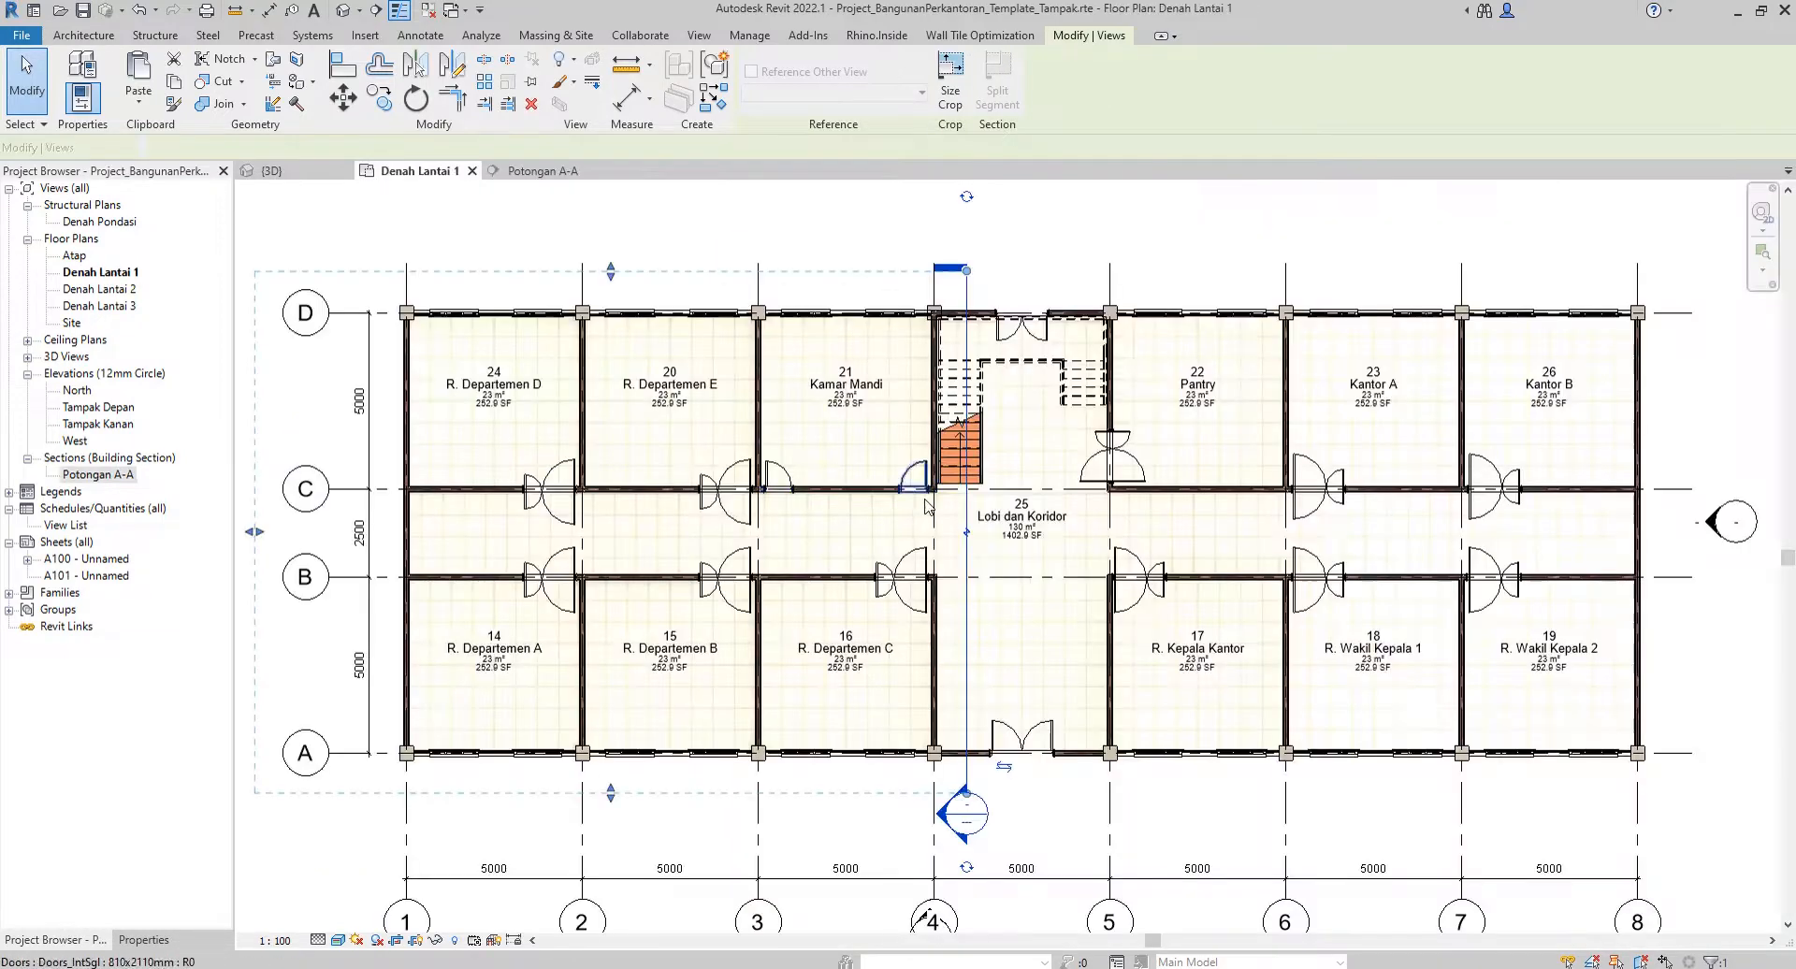
pyautogui.hotkey('ctrl', 'z')
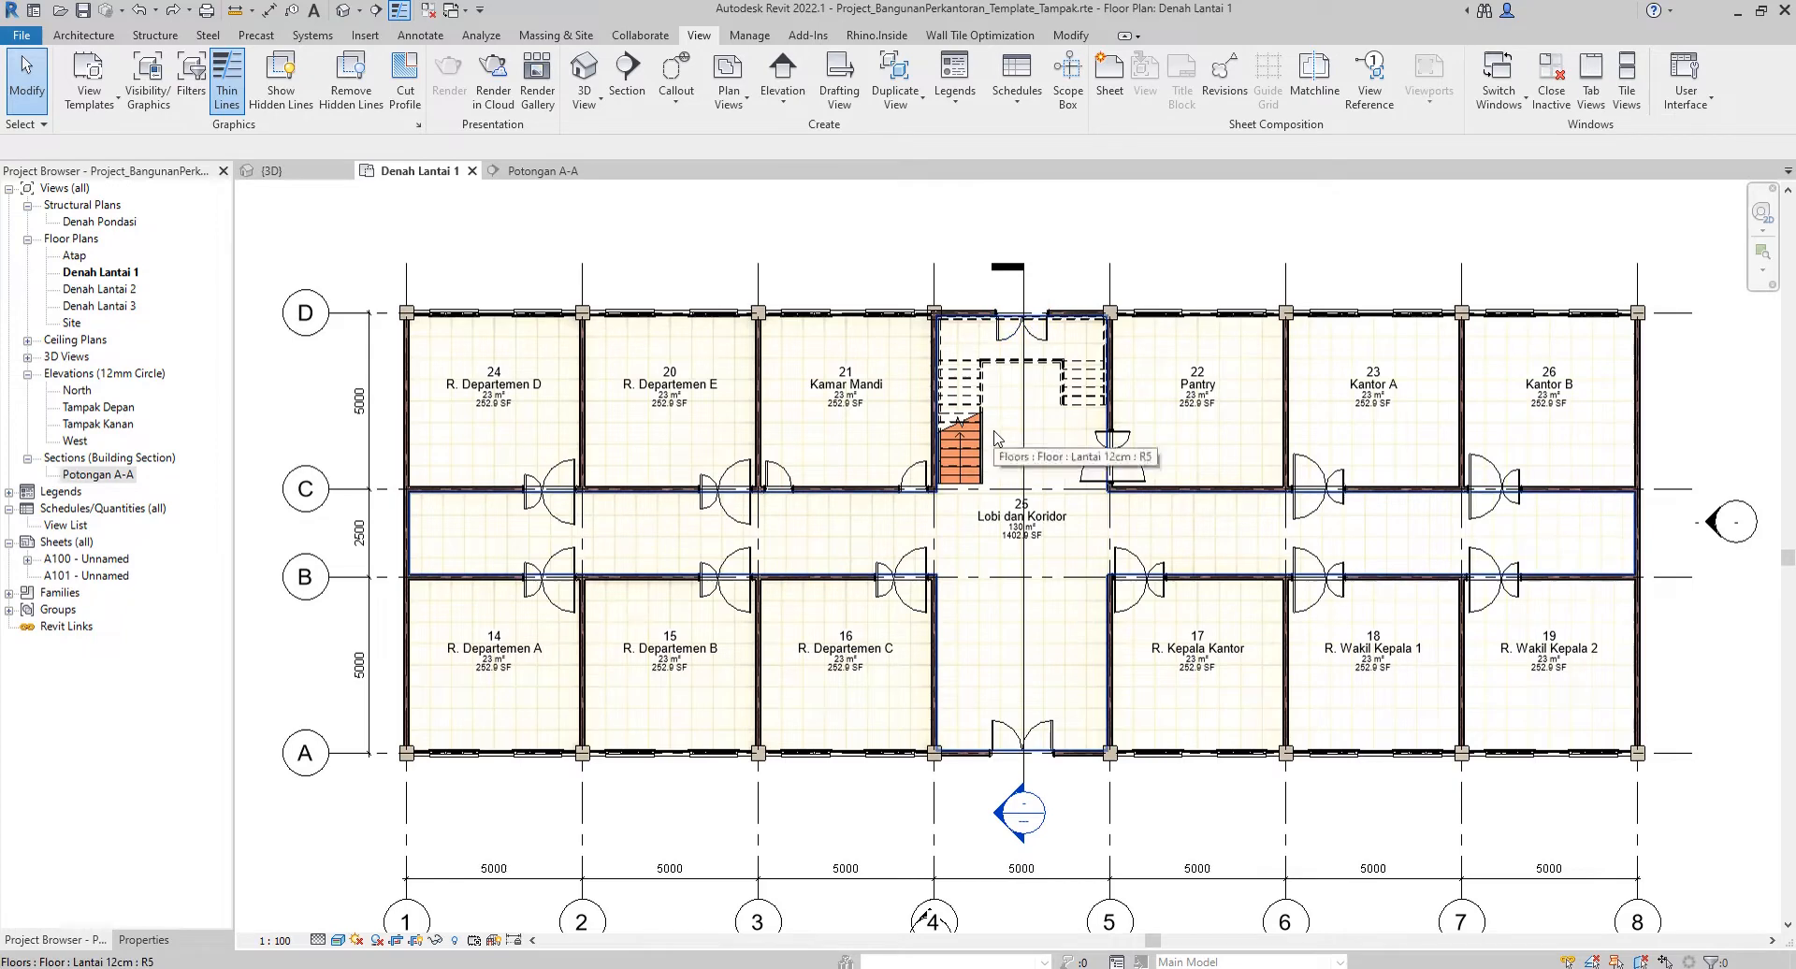
pyautogui.scroll(2, 961, 390)
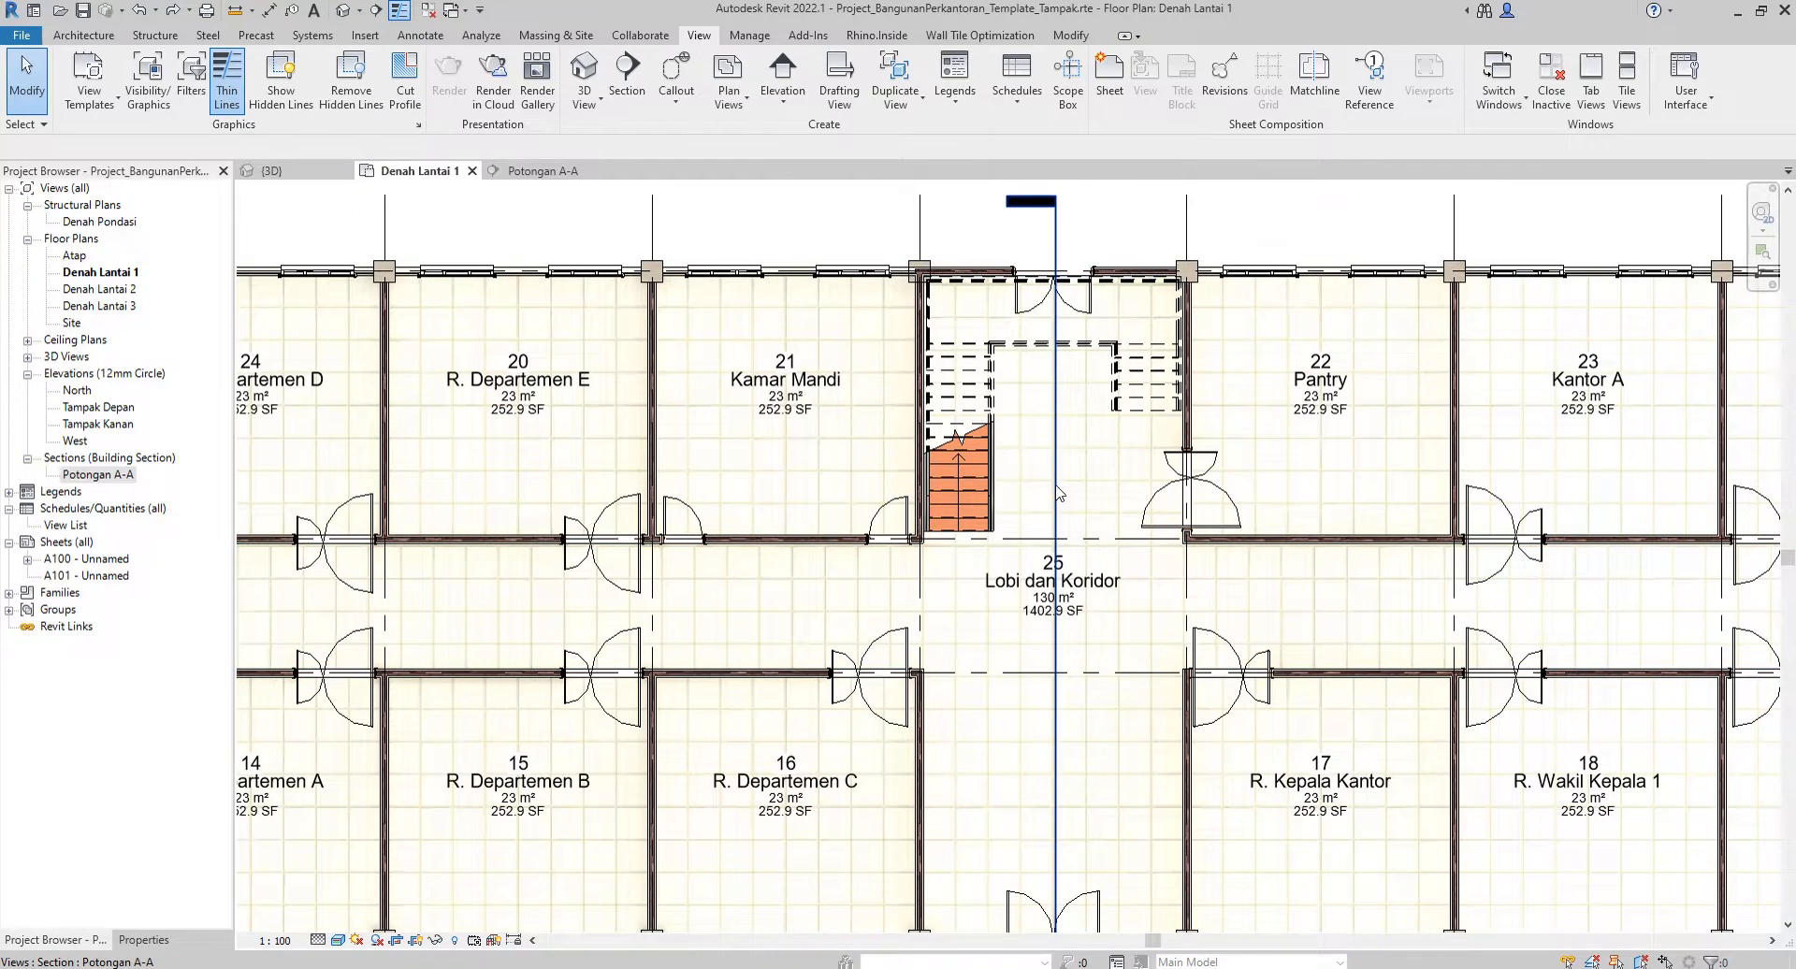
# Review the whole Potongan A-A section through the entrance doors, from the roof down to the foundation piles.
pyautogui.click(520, 172)
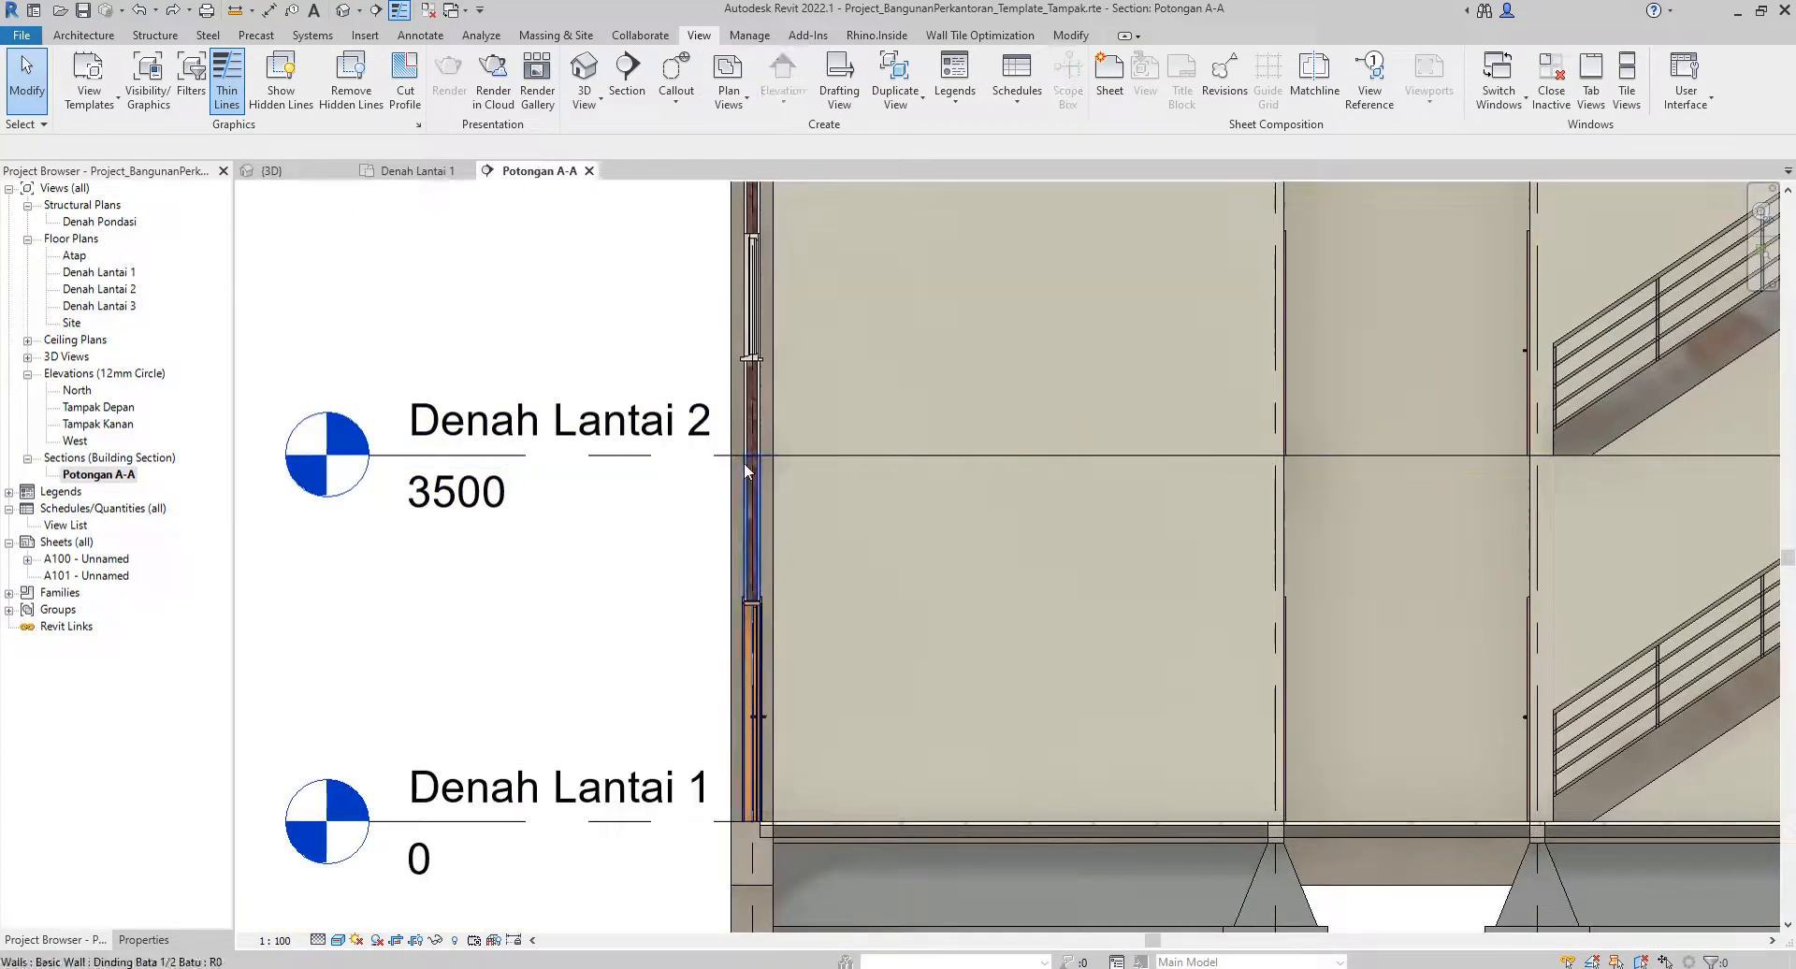
pyautogui.scroll(-2, 745, 510)
pyautogui.moveTo(1286, 487); pyautogui.dragTo(1070, 624, button='middle')
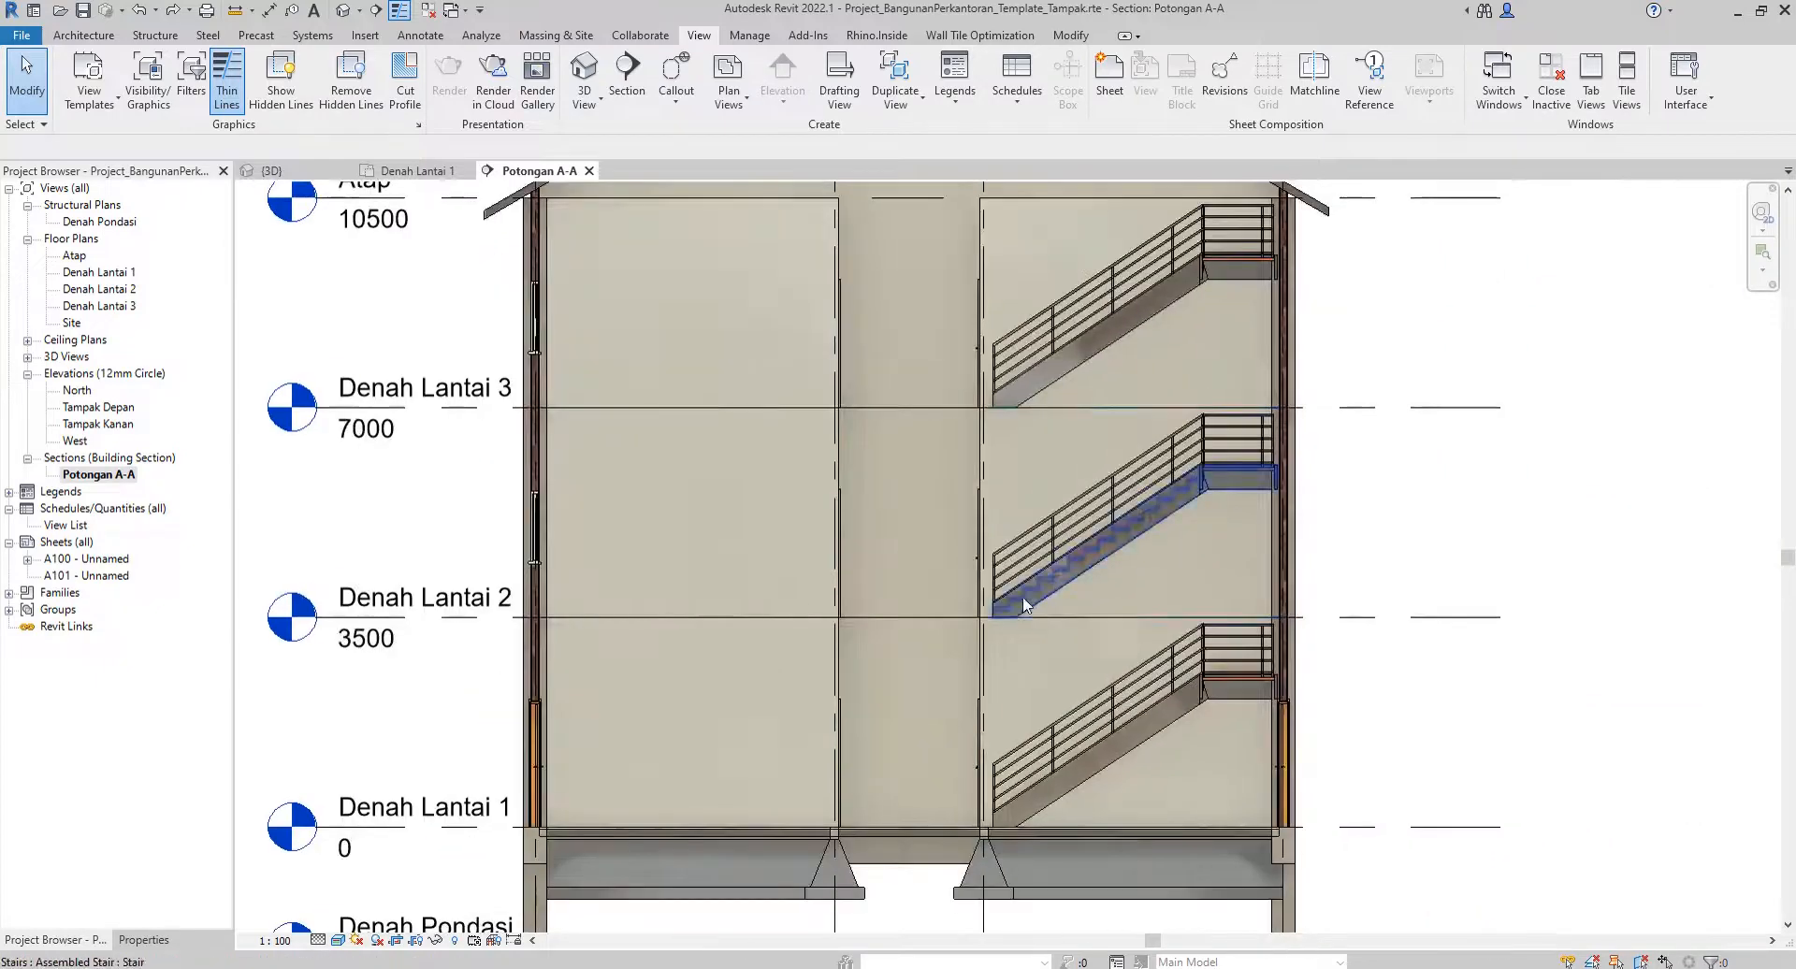
pyautogui.scroll(-2, 1003, 582)
pyautogui.scroll(-1, 824, 491)
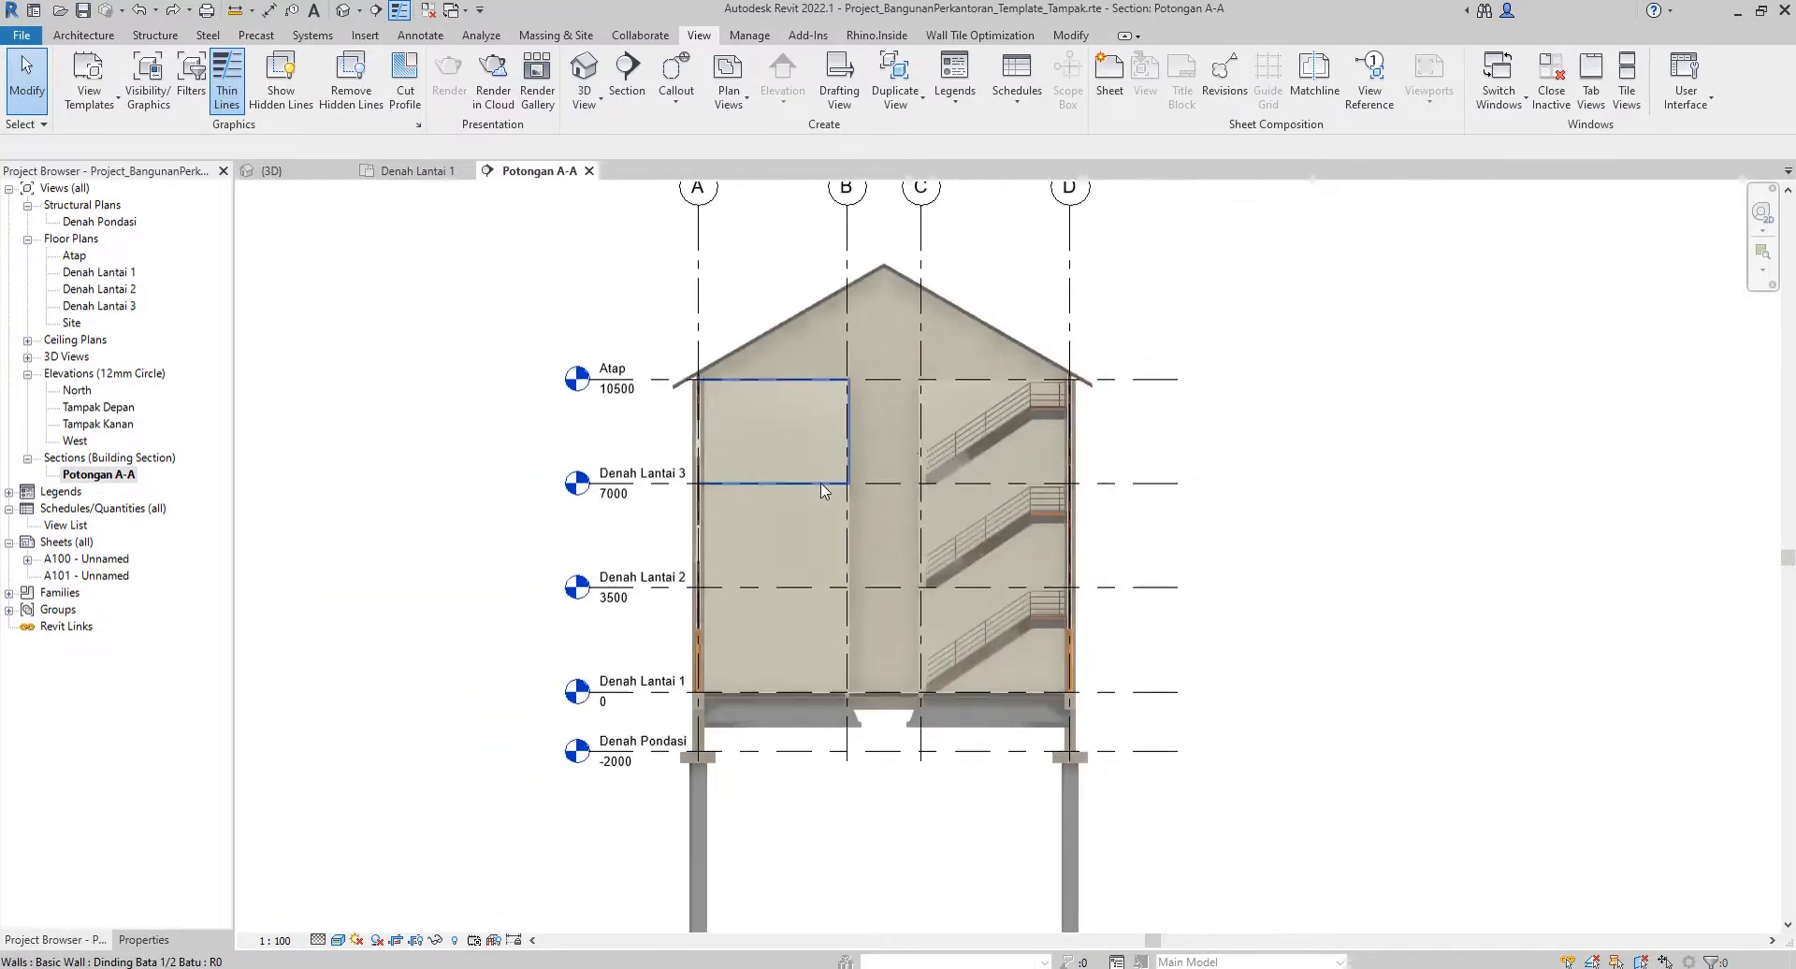
pyautogui.scroll(-1, 916, 552)
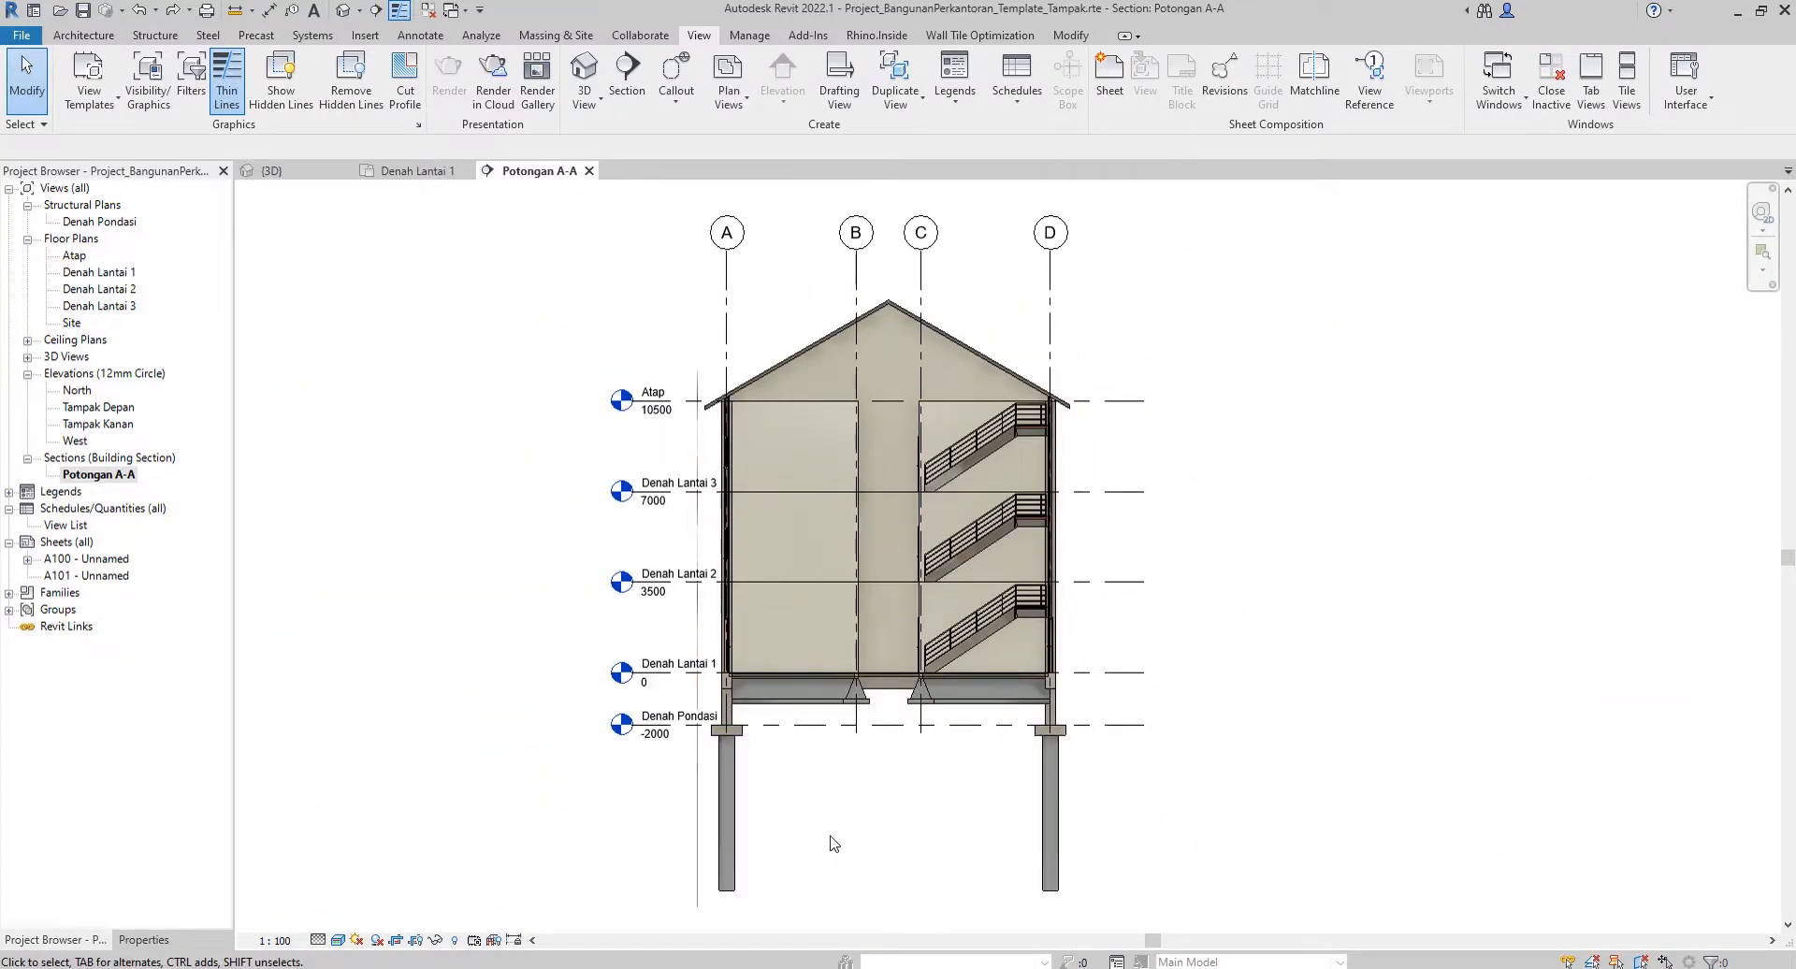
pyautogui.moveTo(916, 768); pyautogui.dragTo(917, 761, button='middle')
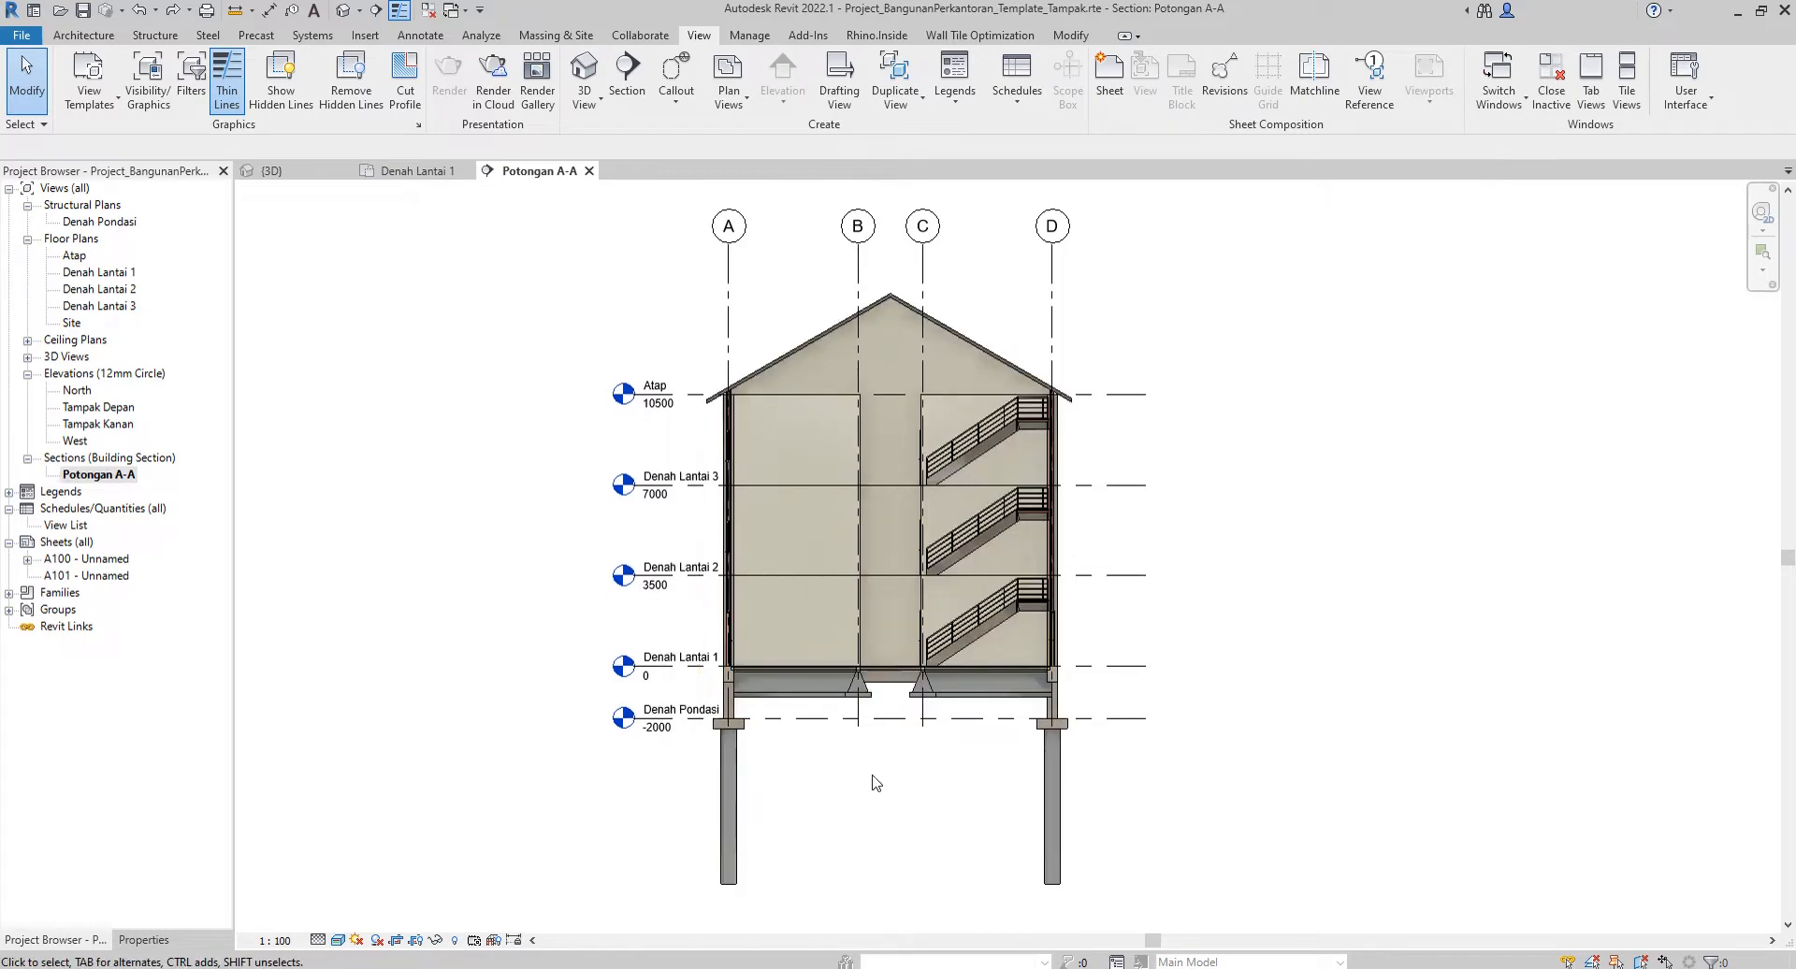
pyautogui.scroll(1, 835, 784)
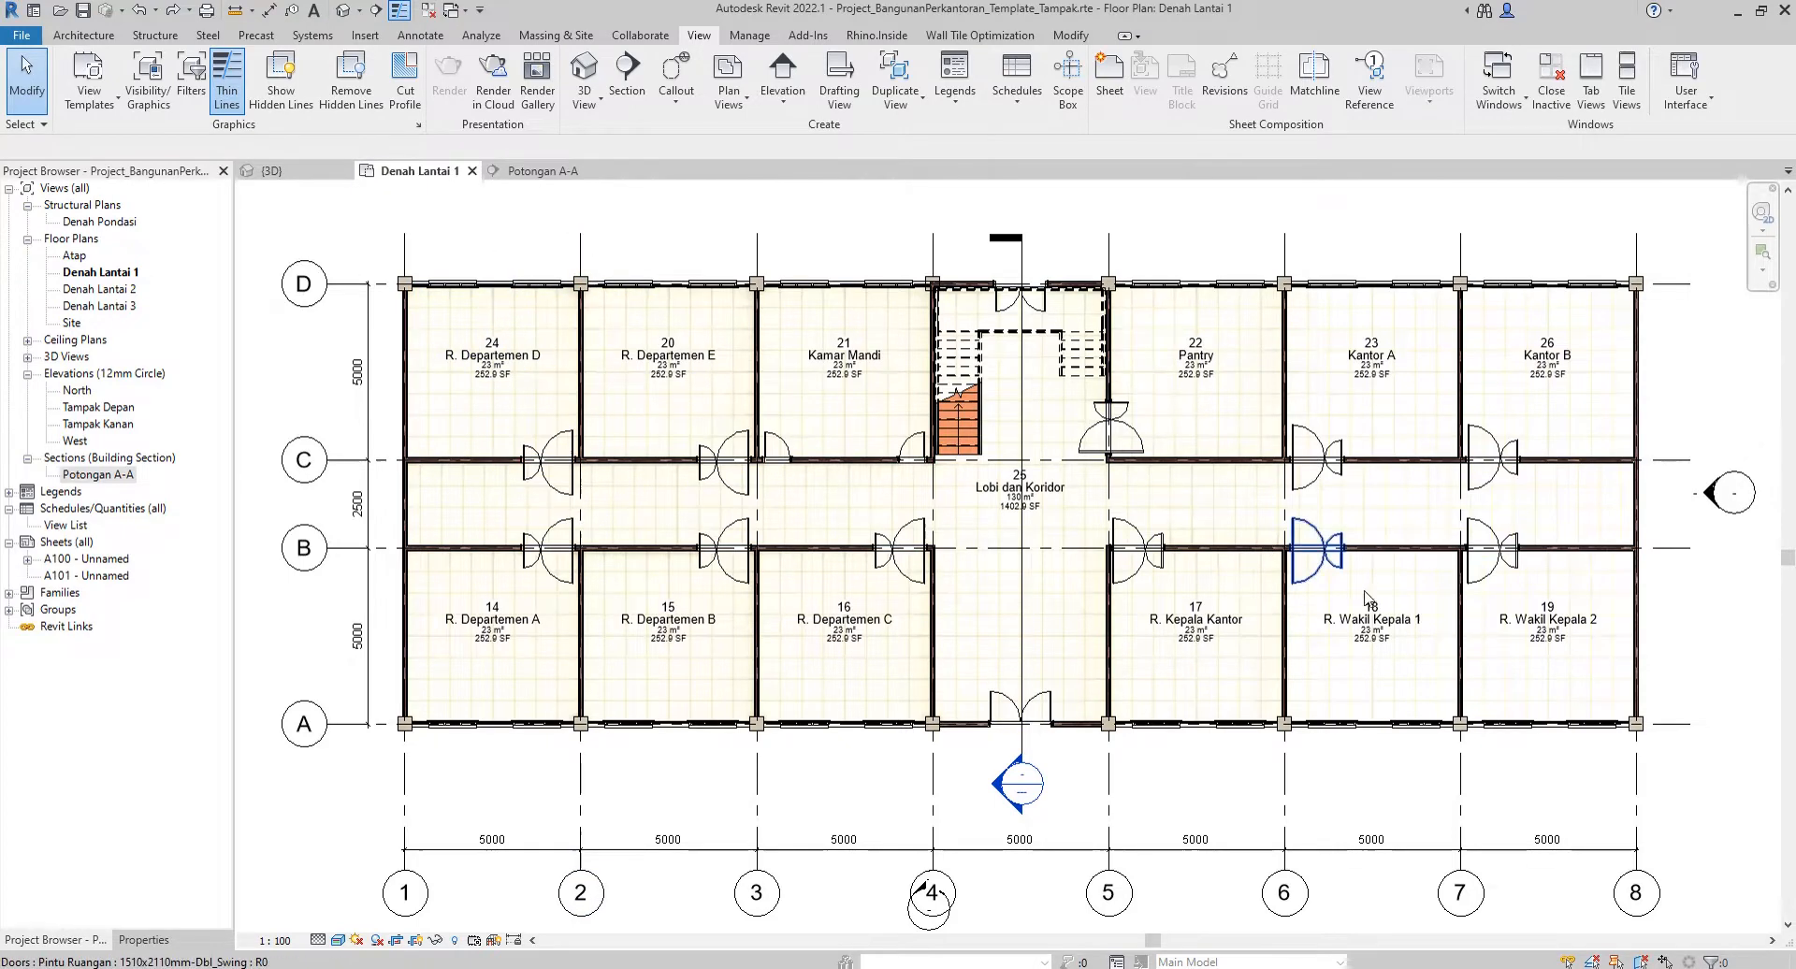
# Select everything on the Denah Lantai 1 plan and filter the selection down to the floors only.
pyautogui.moveTo(1689, 773); pyautogui.dragTo(1117, 572)
pyautogui.moveTo(943, 509); pyautogui.dragTo(366, 233)
pyautogui.moveTo(405, 178); pyautogui.dragTo(404, 177)
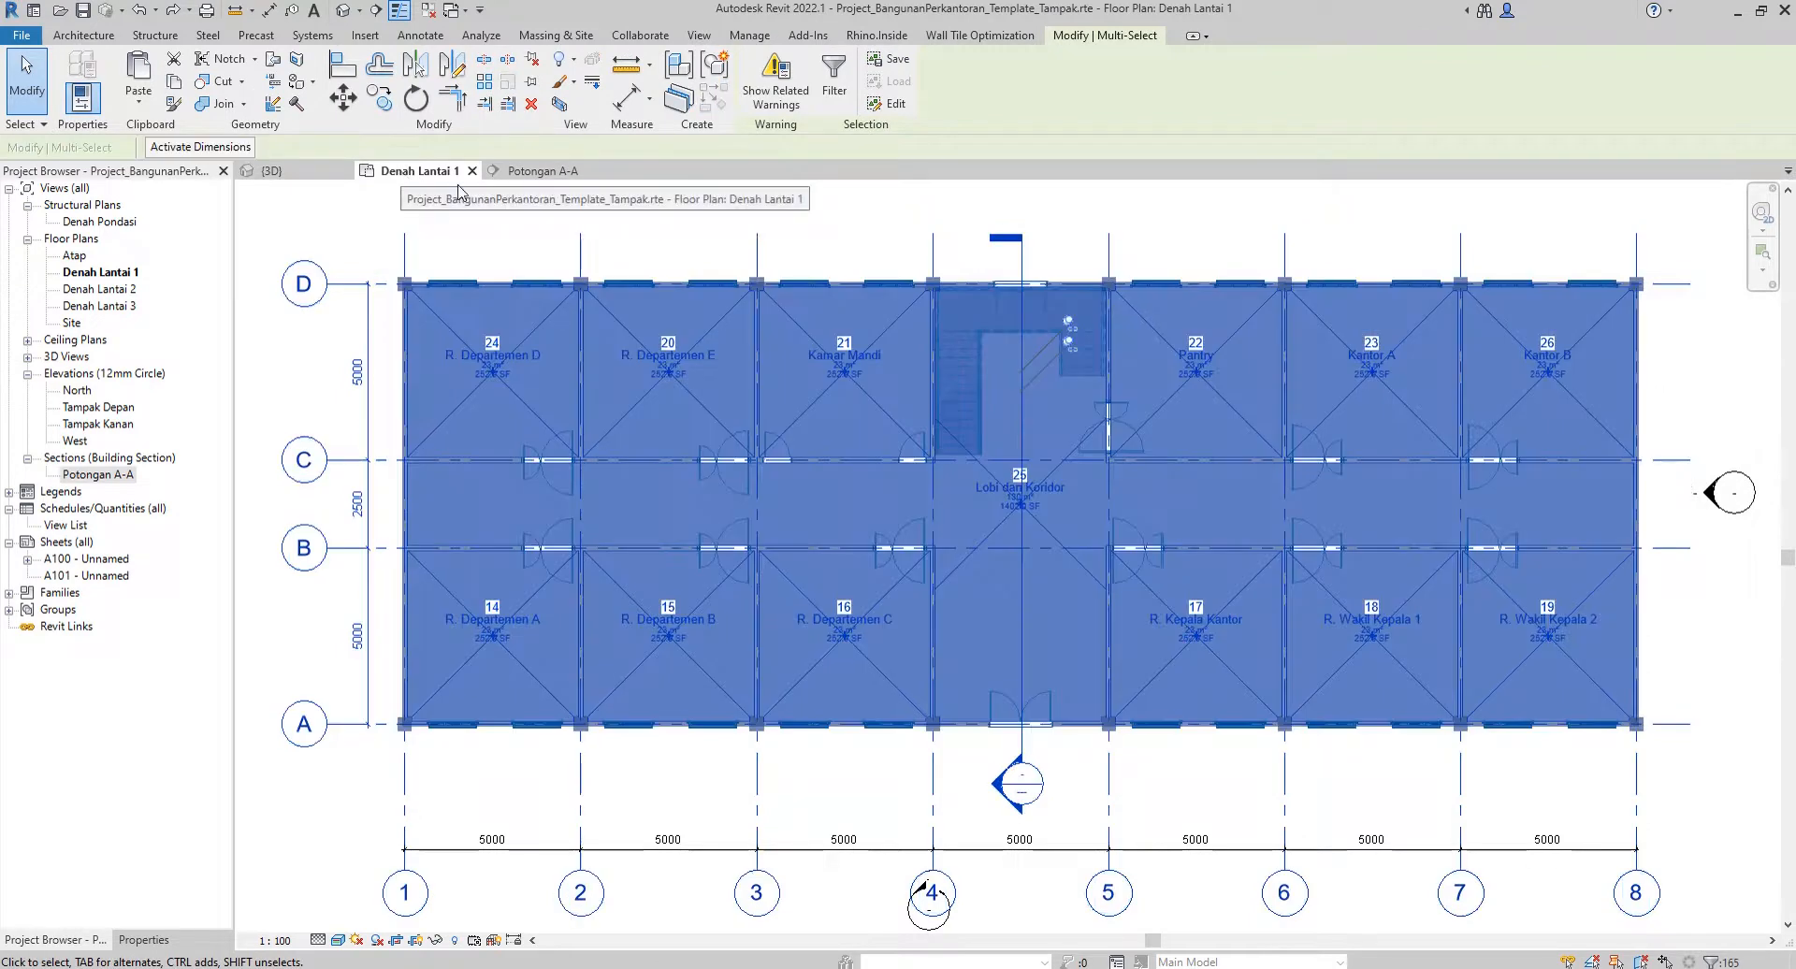
pyautogui.click(834, 97)
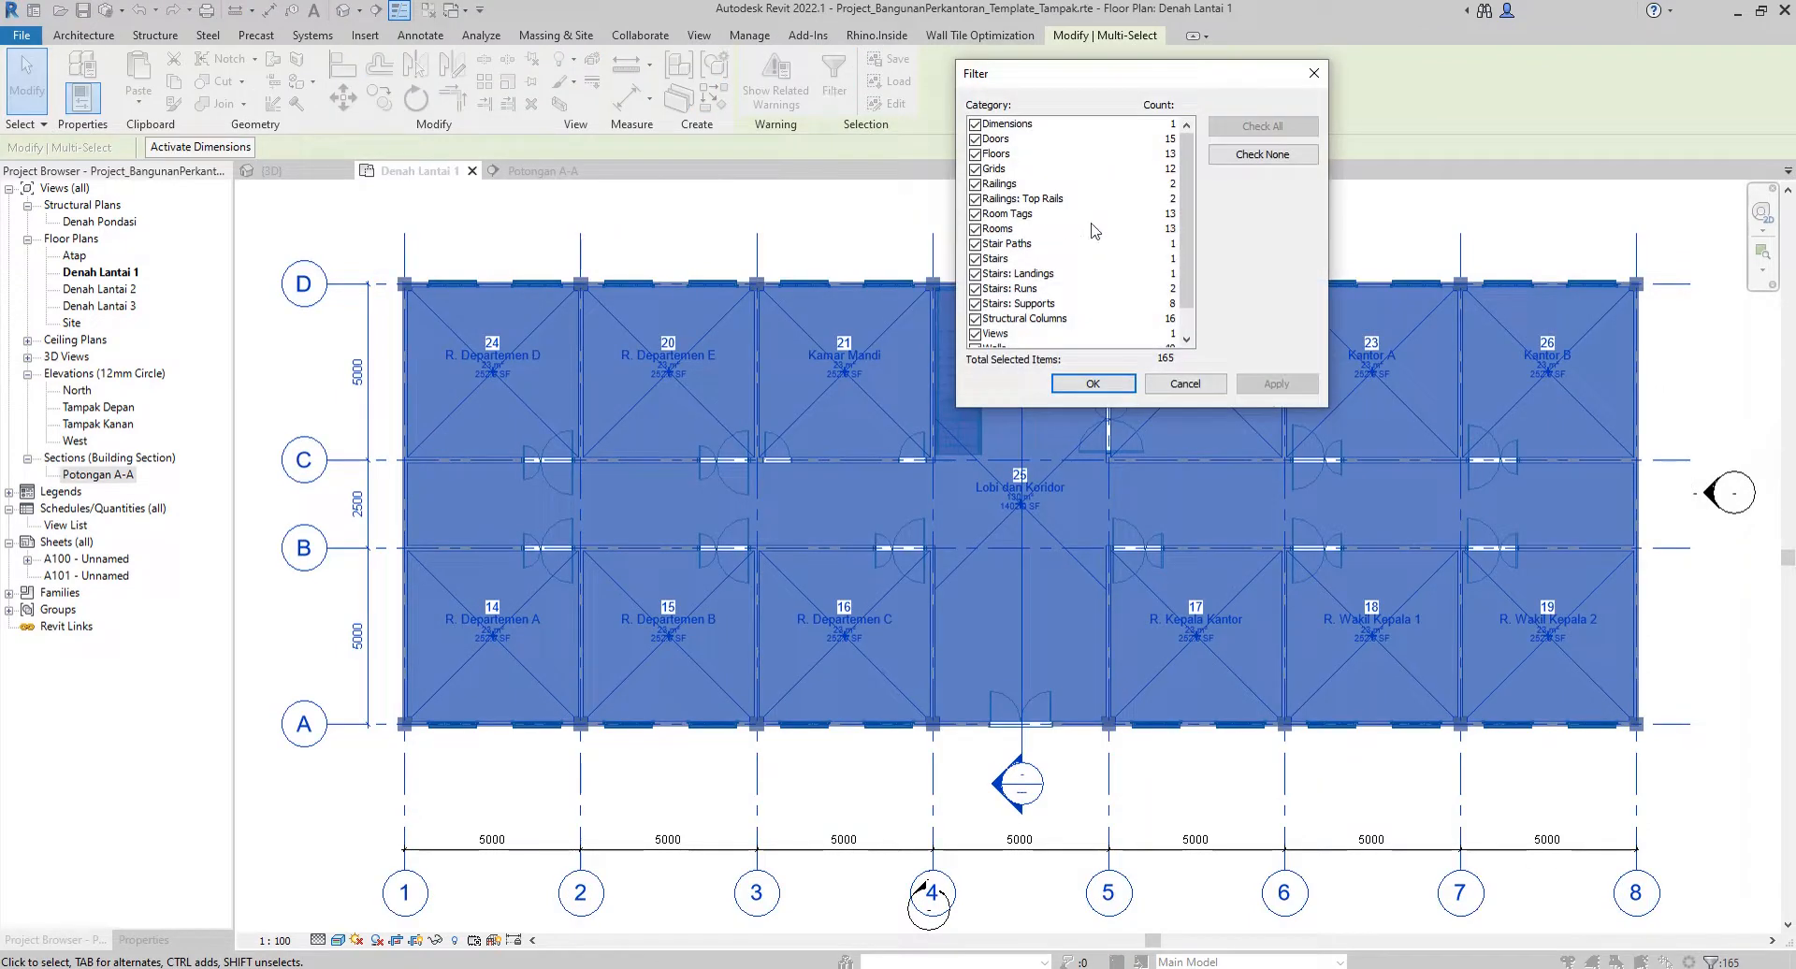
pyautogui.click(1268, 157)
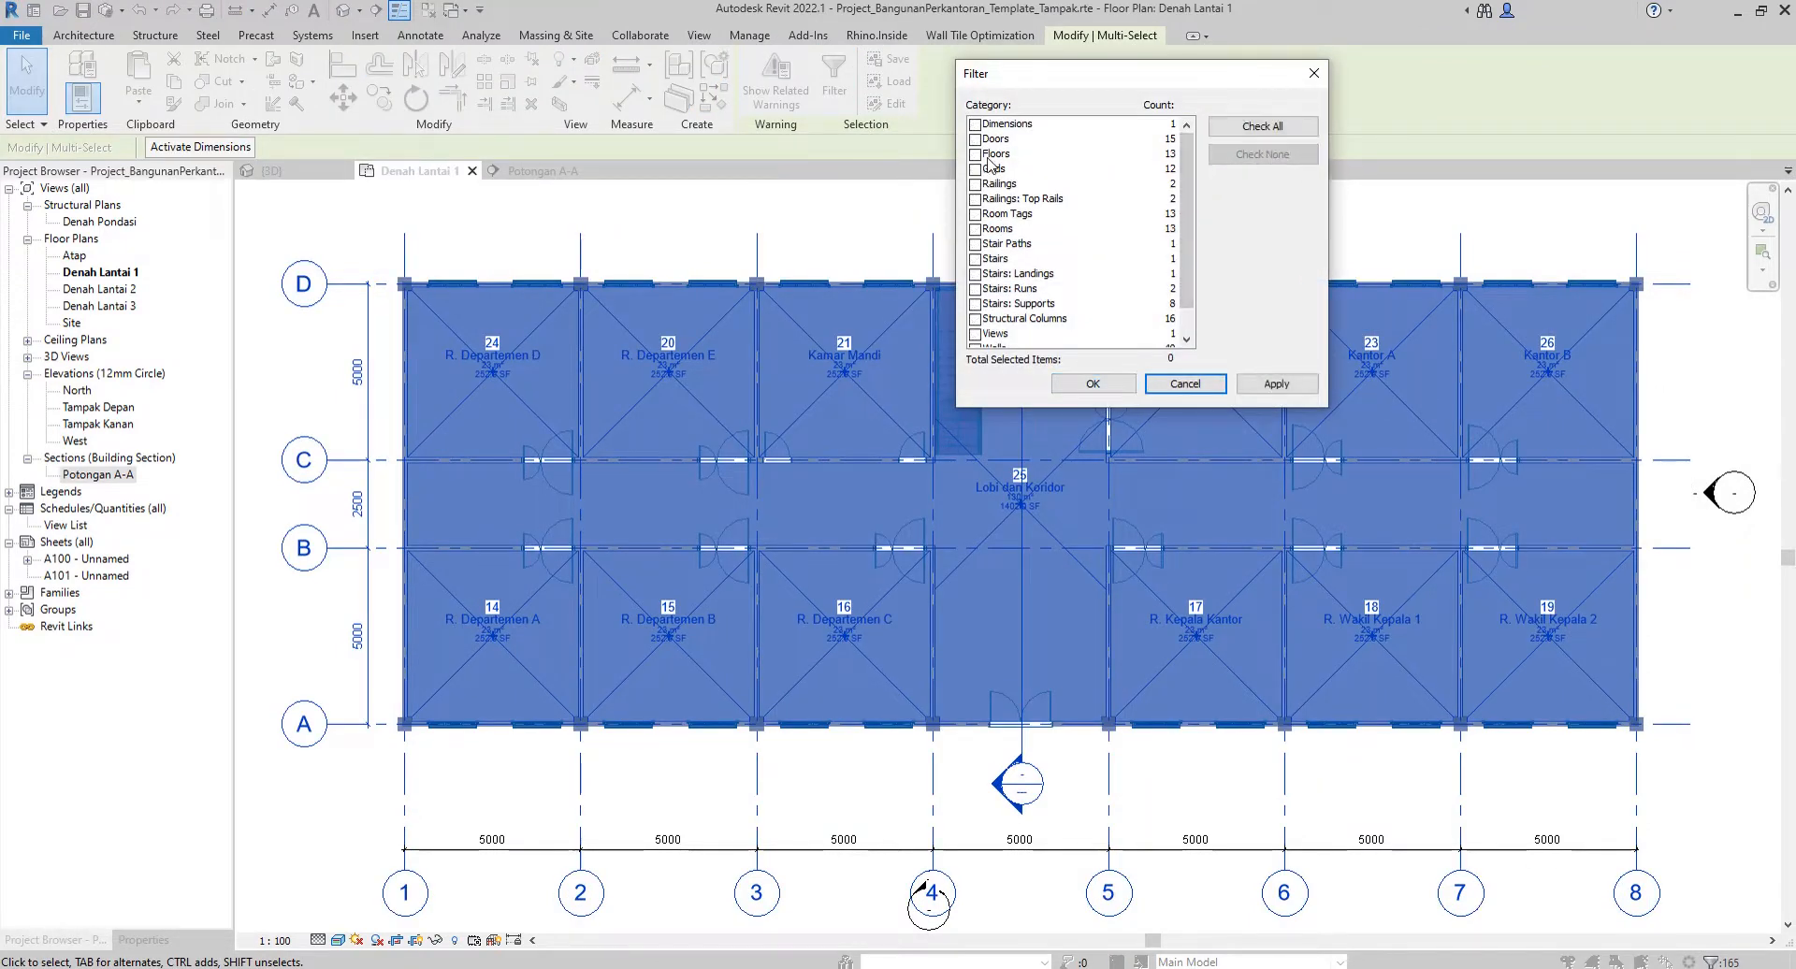
pyautogui.click(976, 154)
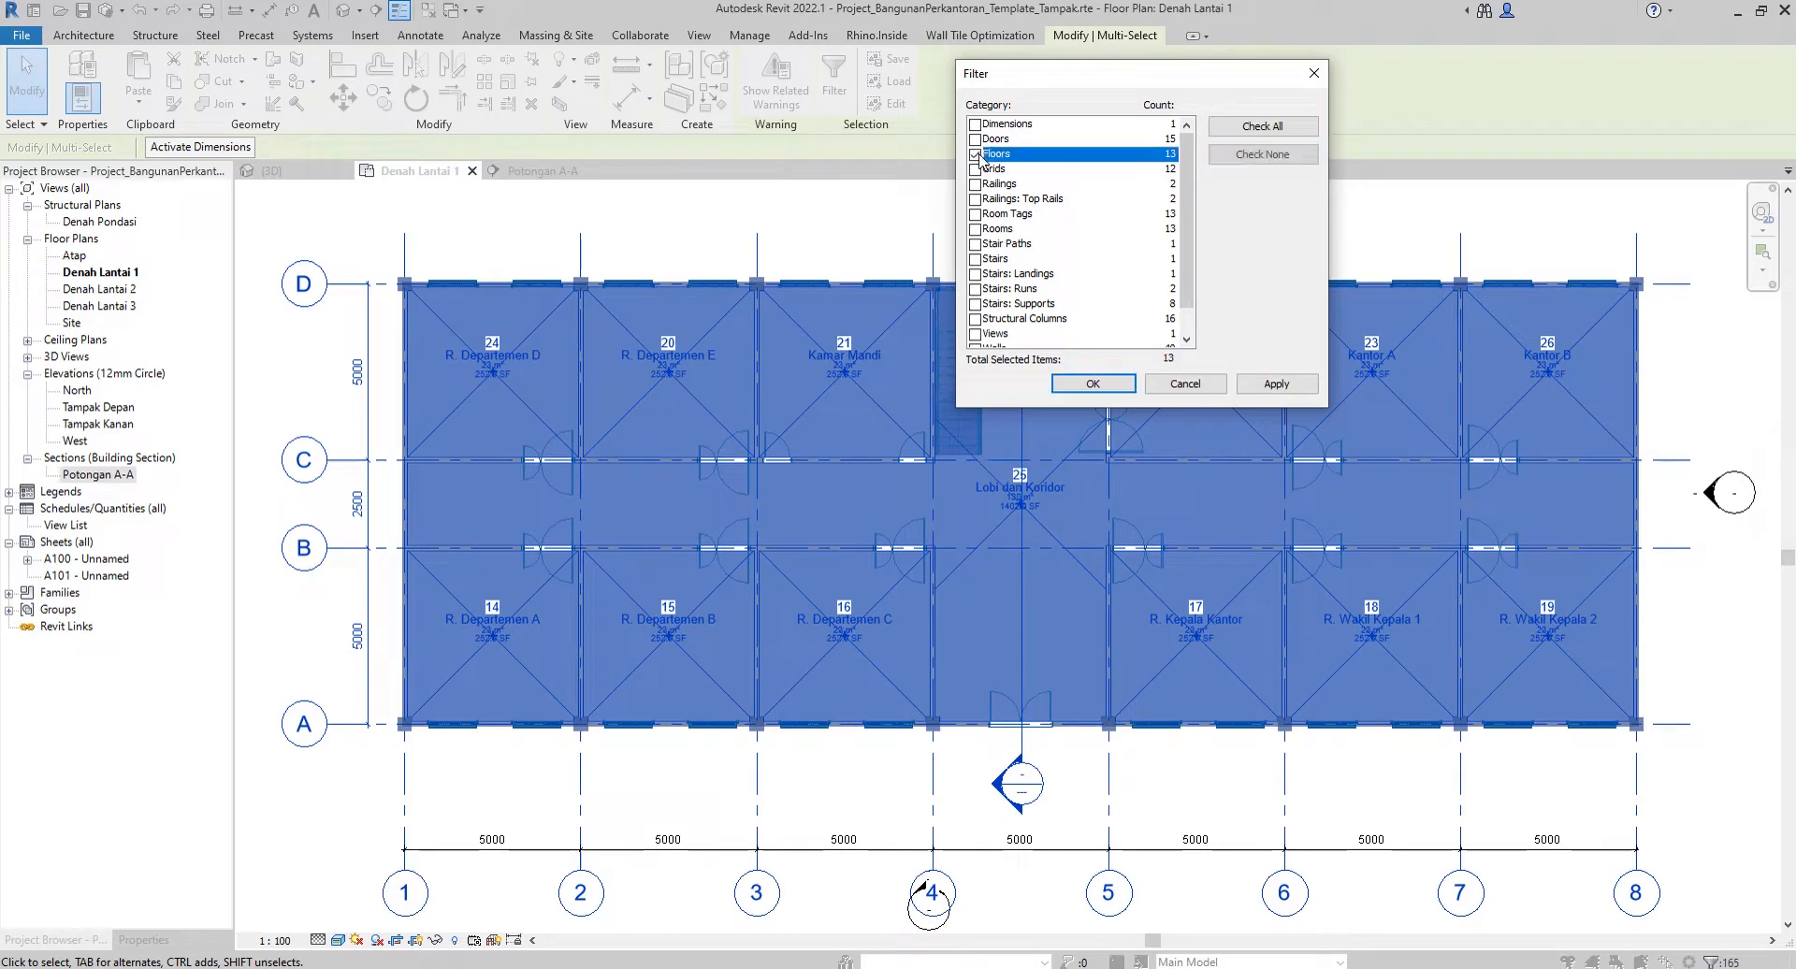
pyautogui.click(1294, 391)
pyautogui.click(1093, 384)
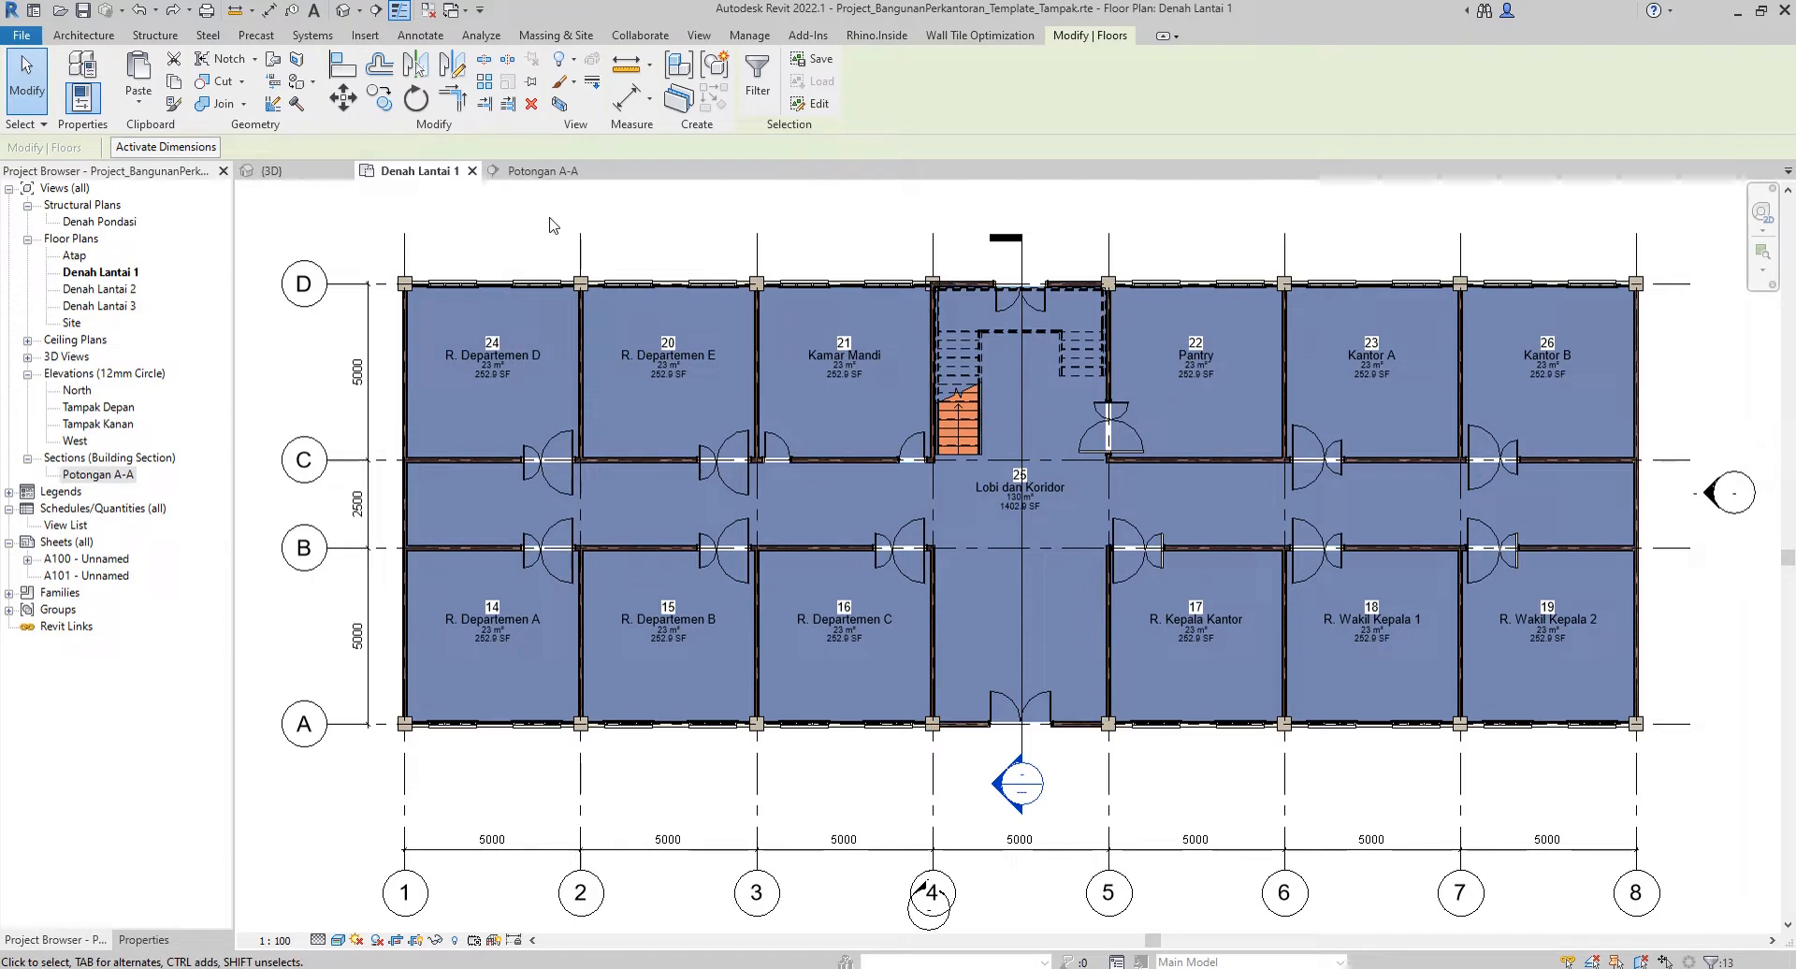
# Copy the selected floors and paste them aligned to the levels Denah Lantai 2 and Denah Lantai 3.
pyautogui.hotkey('ctrl', 'Tab')
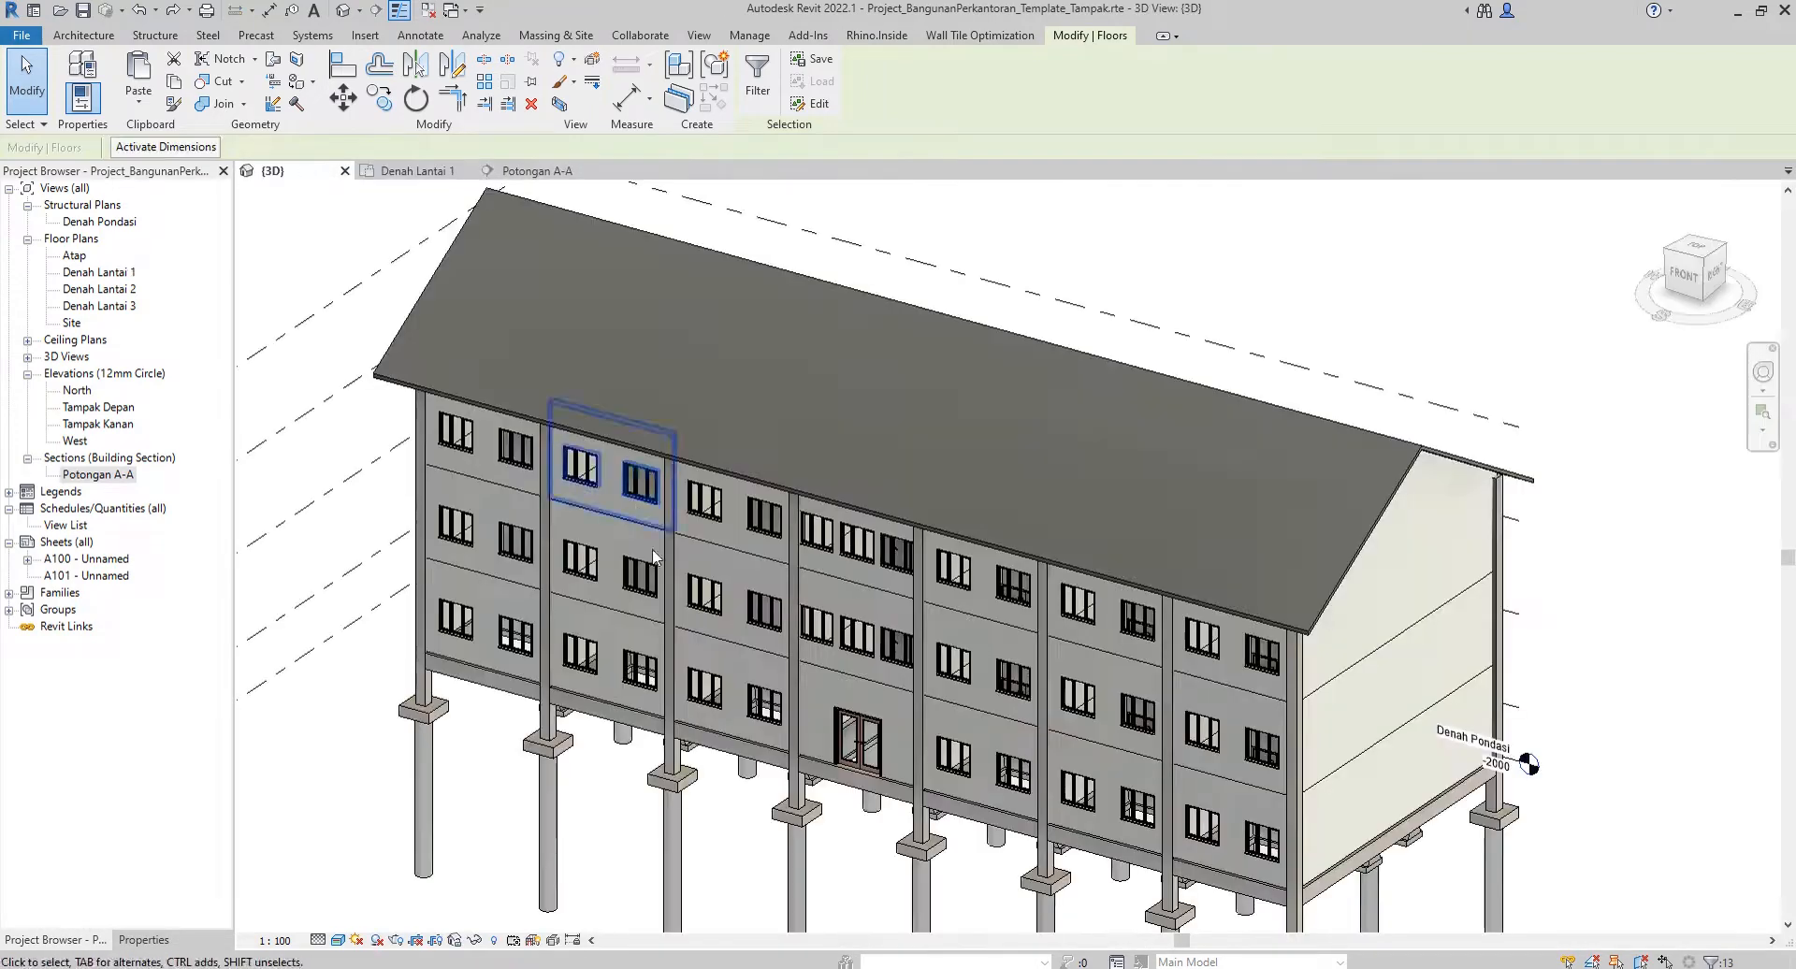
pyautogui.scroll(1, 787, 853)
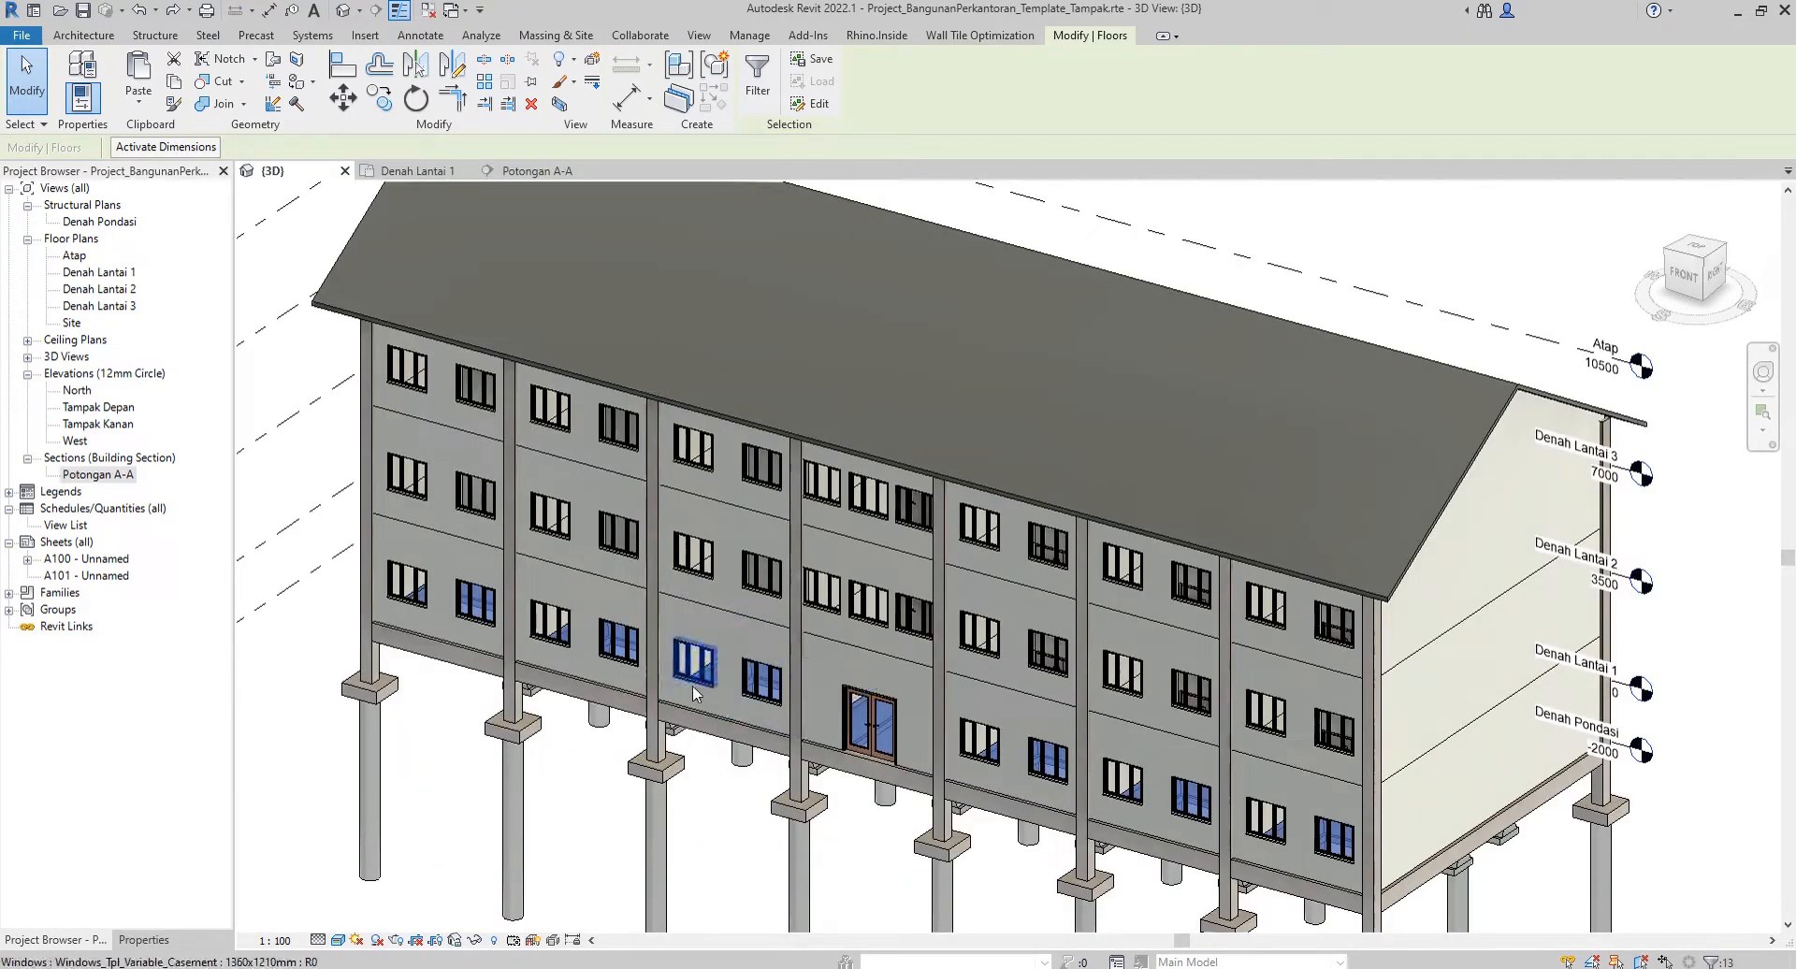
pyautogui.click(175, 83)
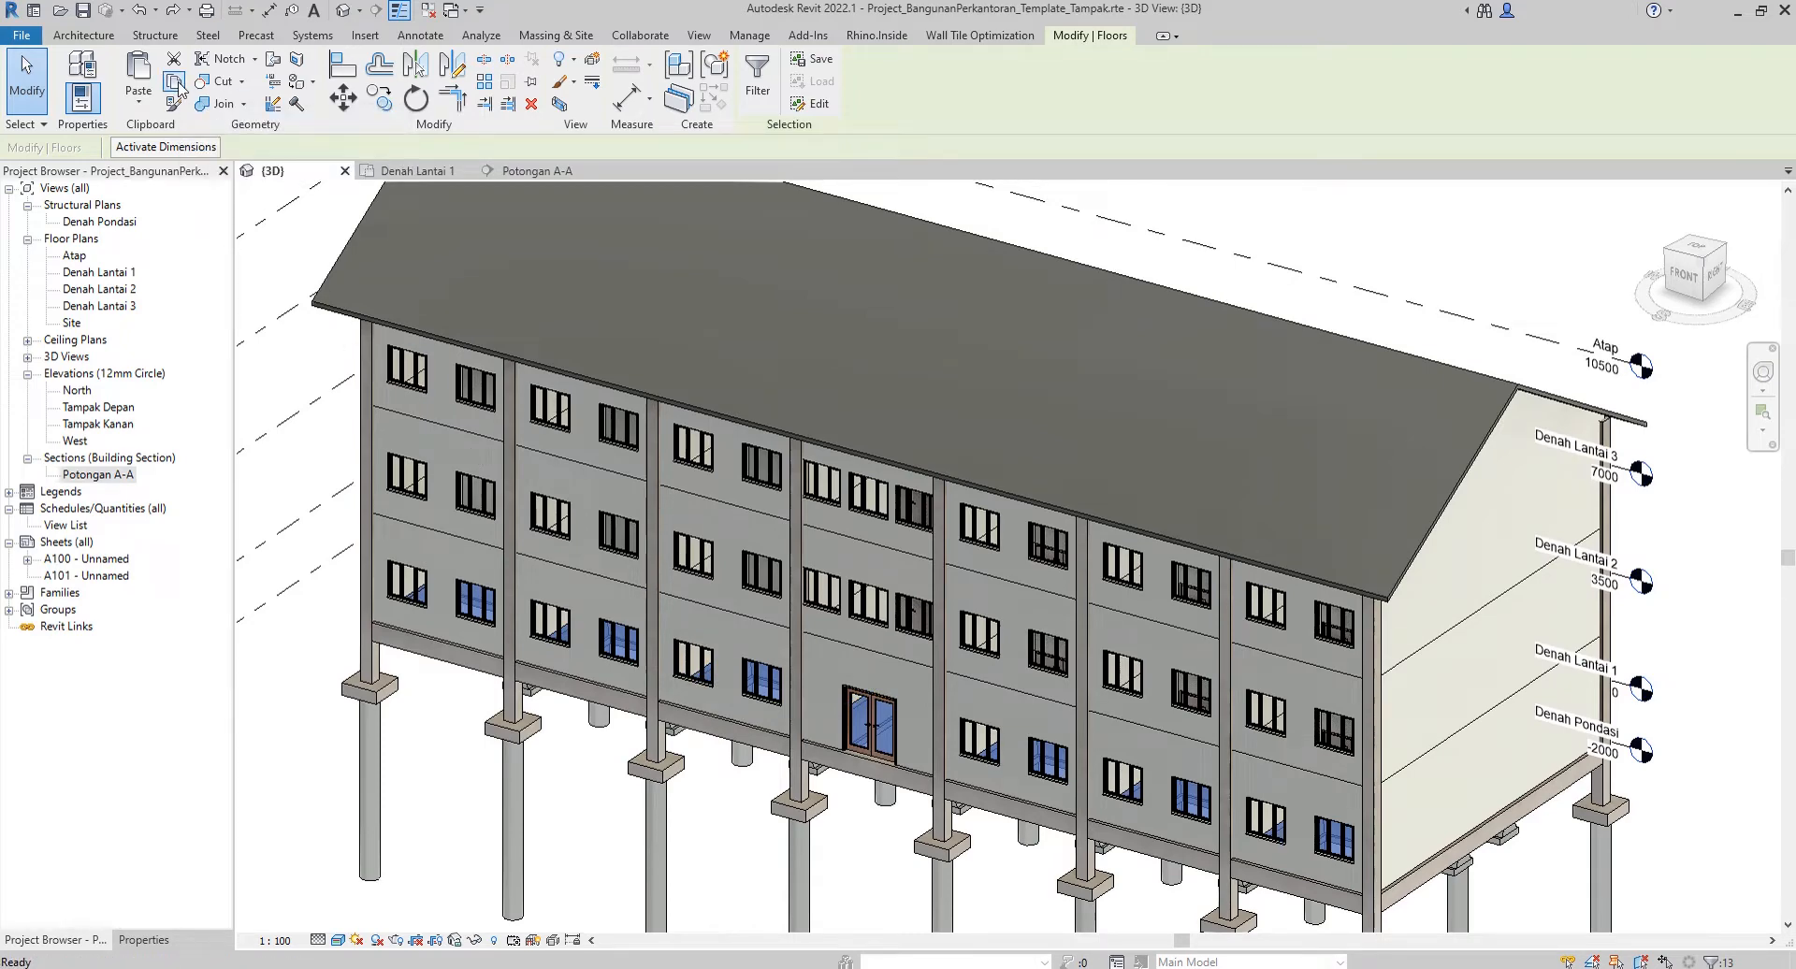
pyautogui.click(138, 108)
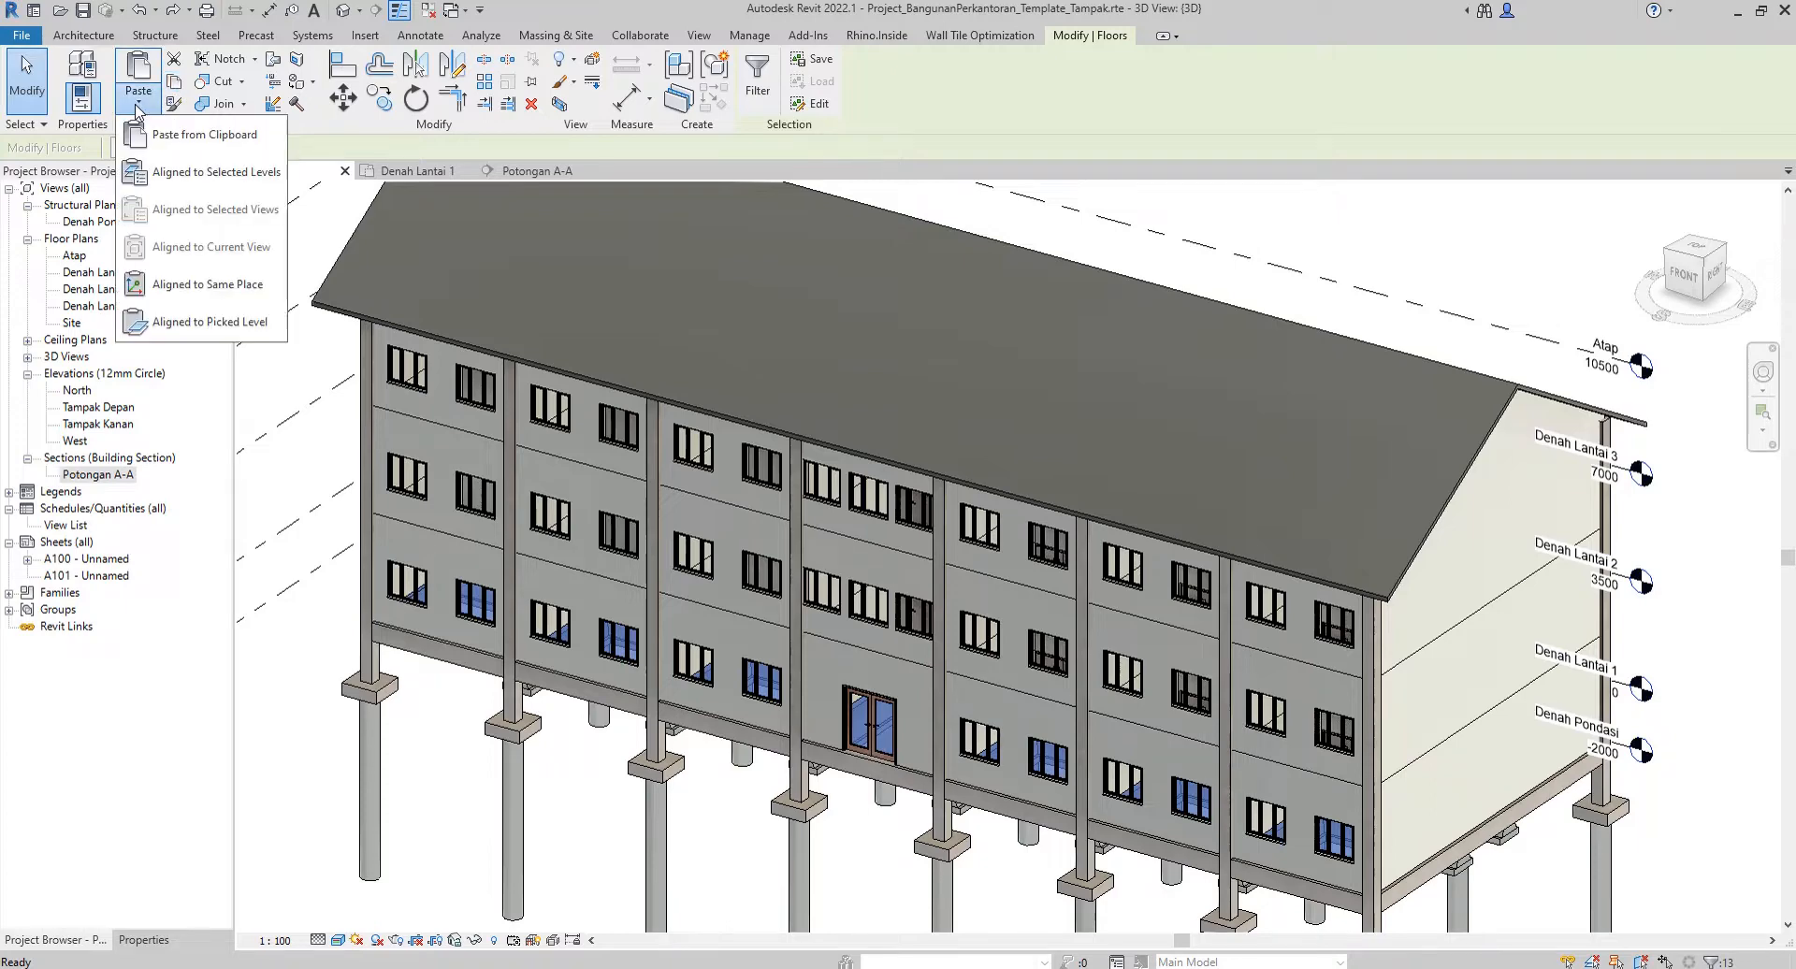
pyautogui.click(189, 176)
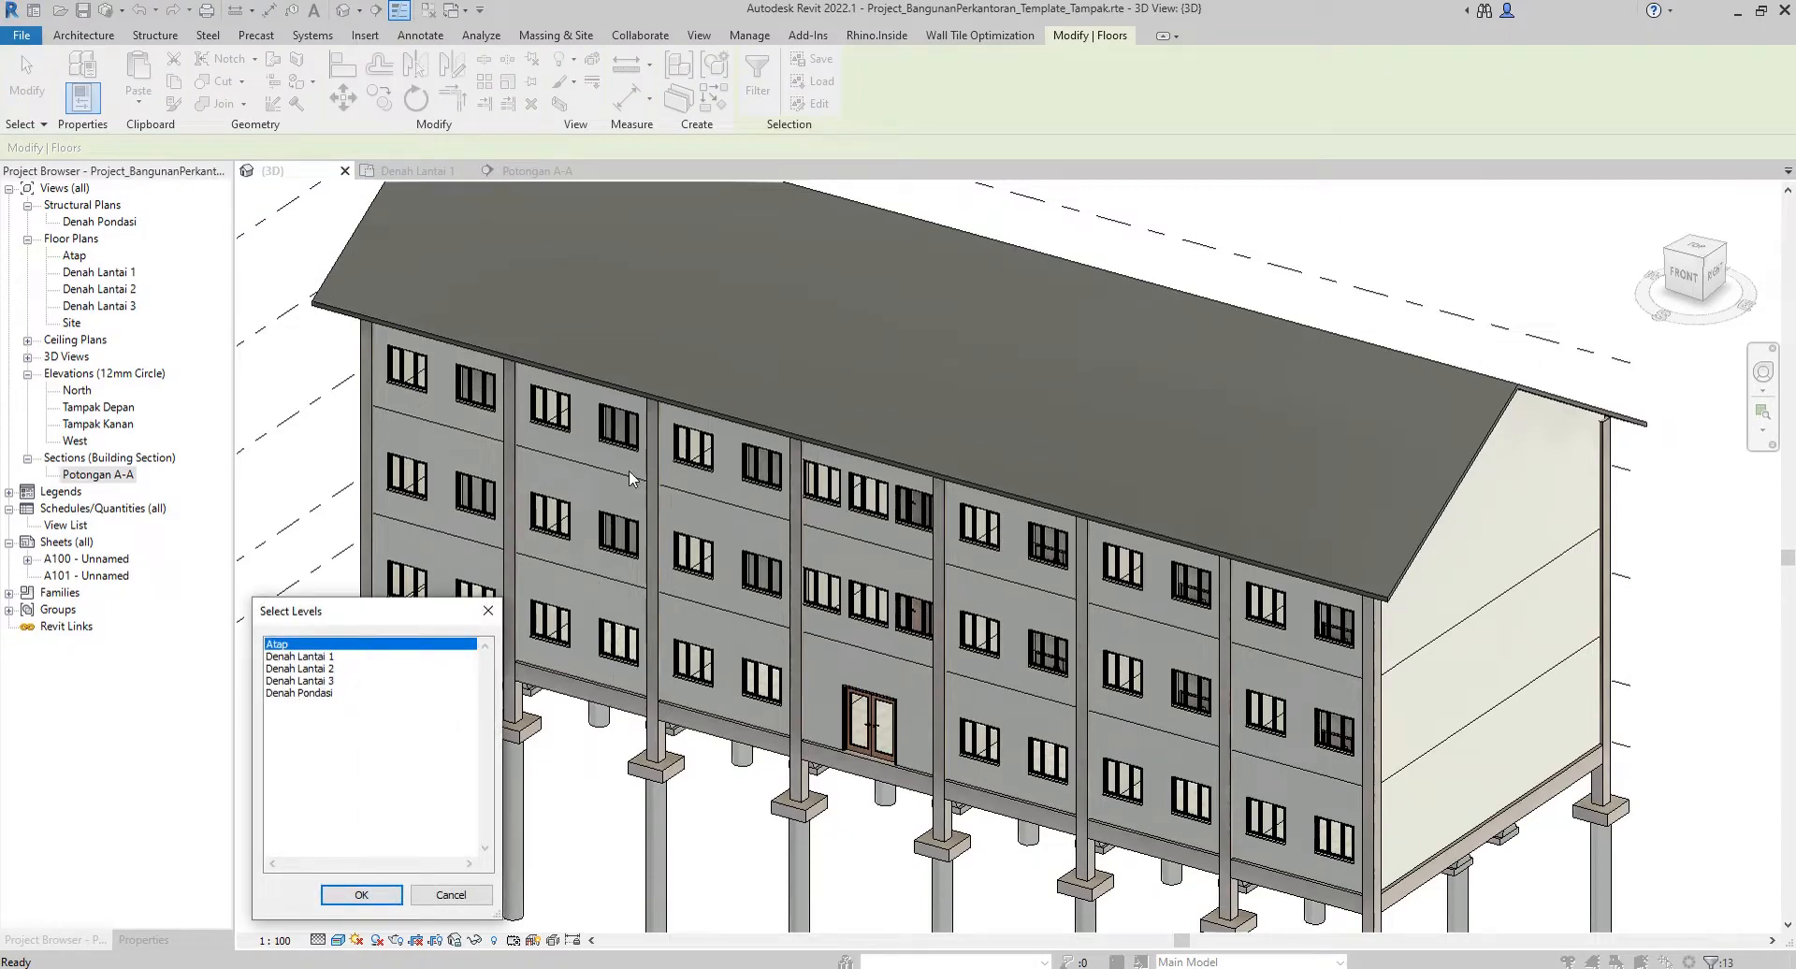
pyautogui.click(320, 669)
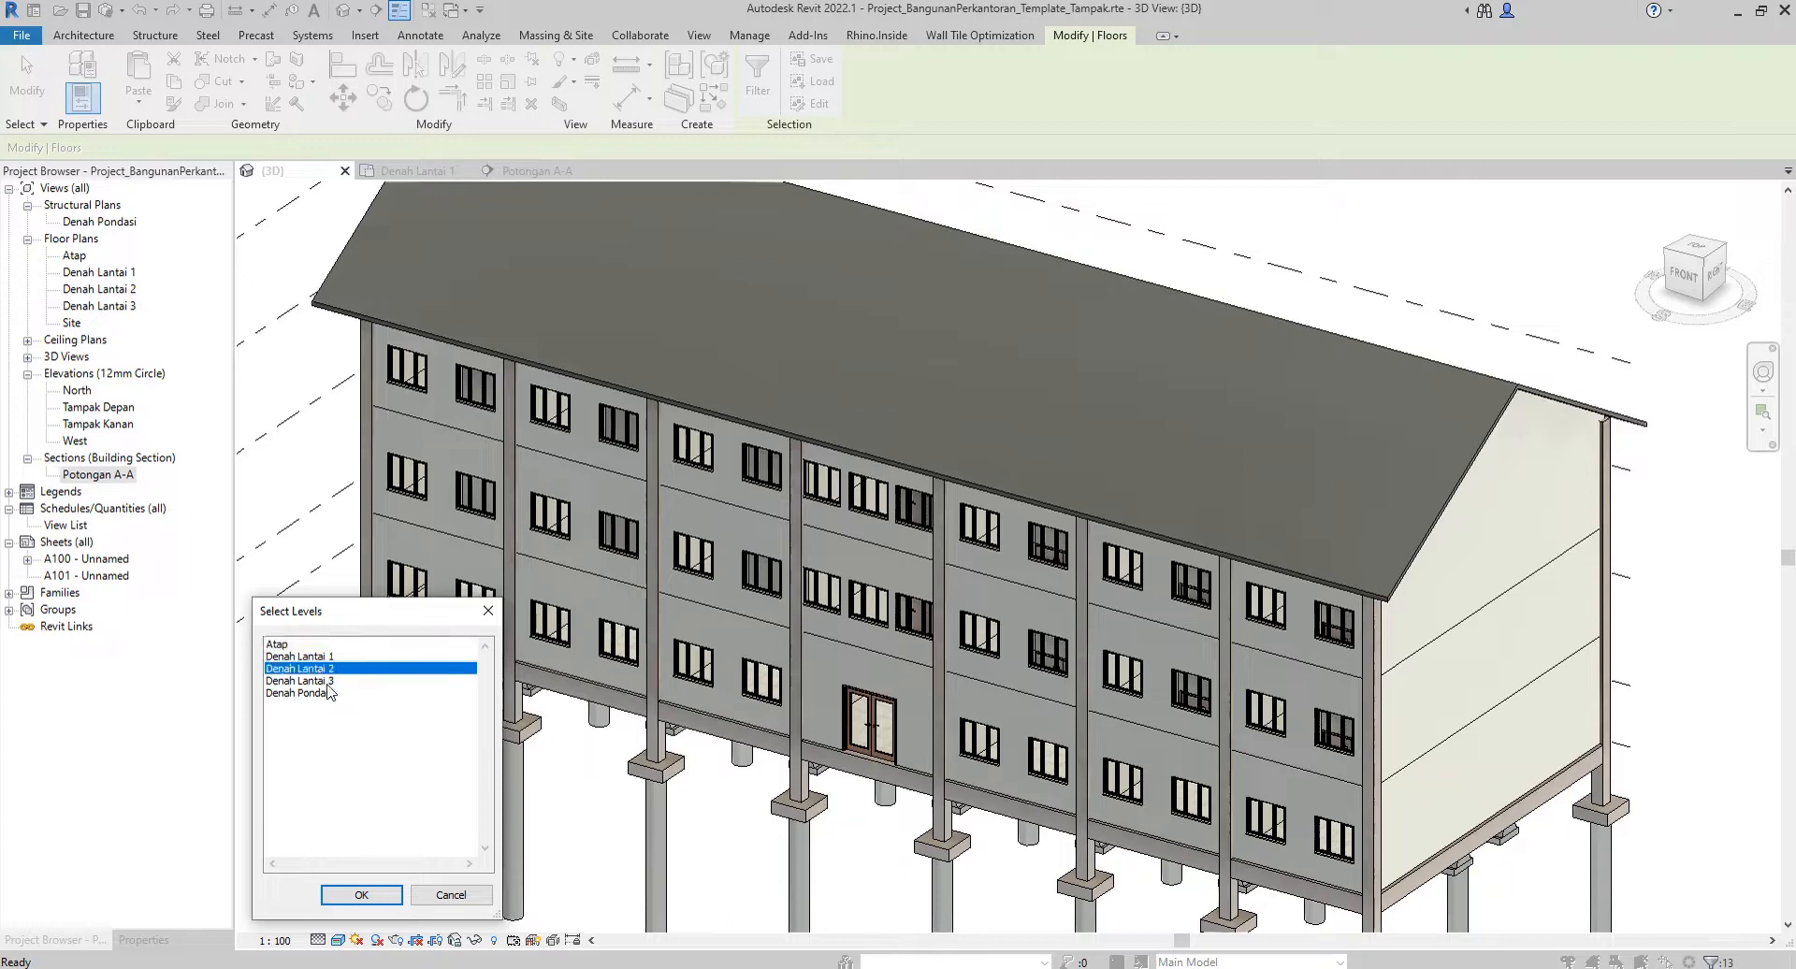
pyautogui.keyDown('ctrl'); pyautogui.click(327, 681); pyautogui.keyUp('ctrl')
pyautogui.click(361, 895)
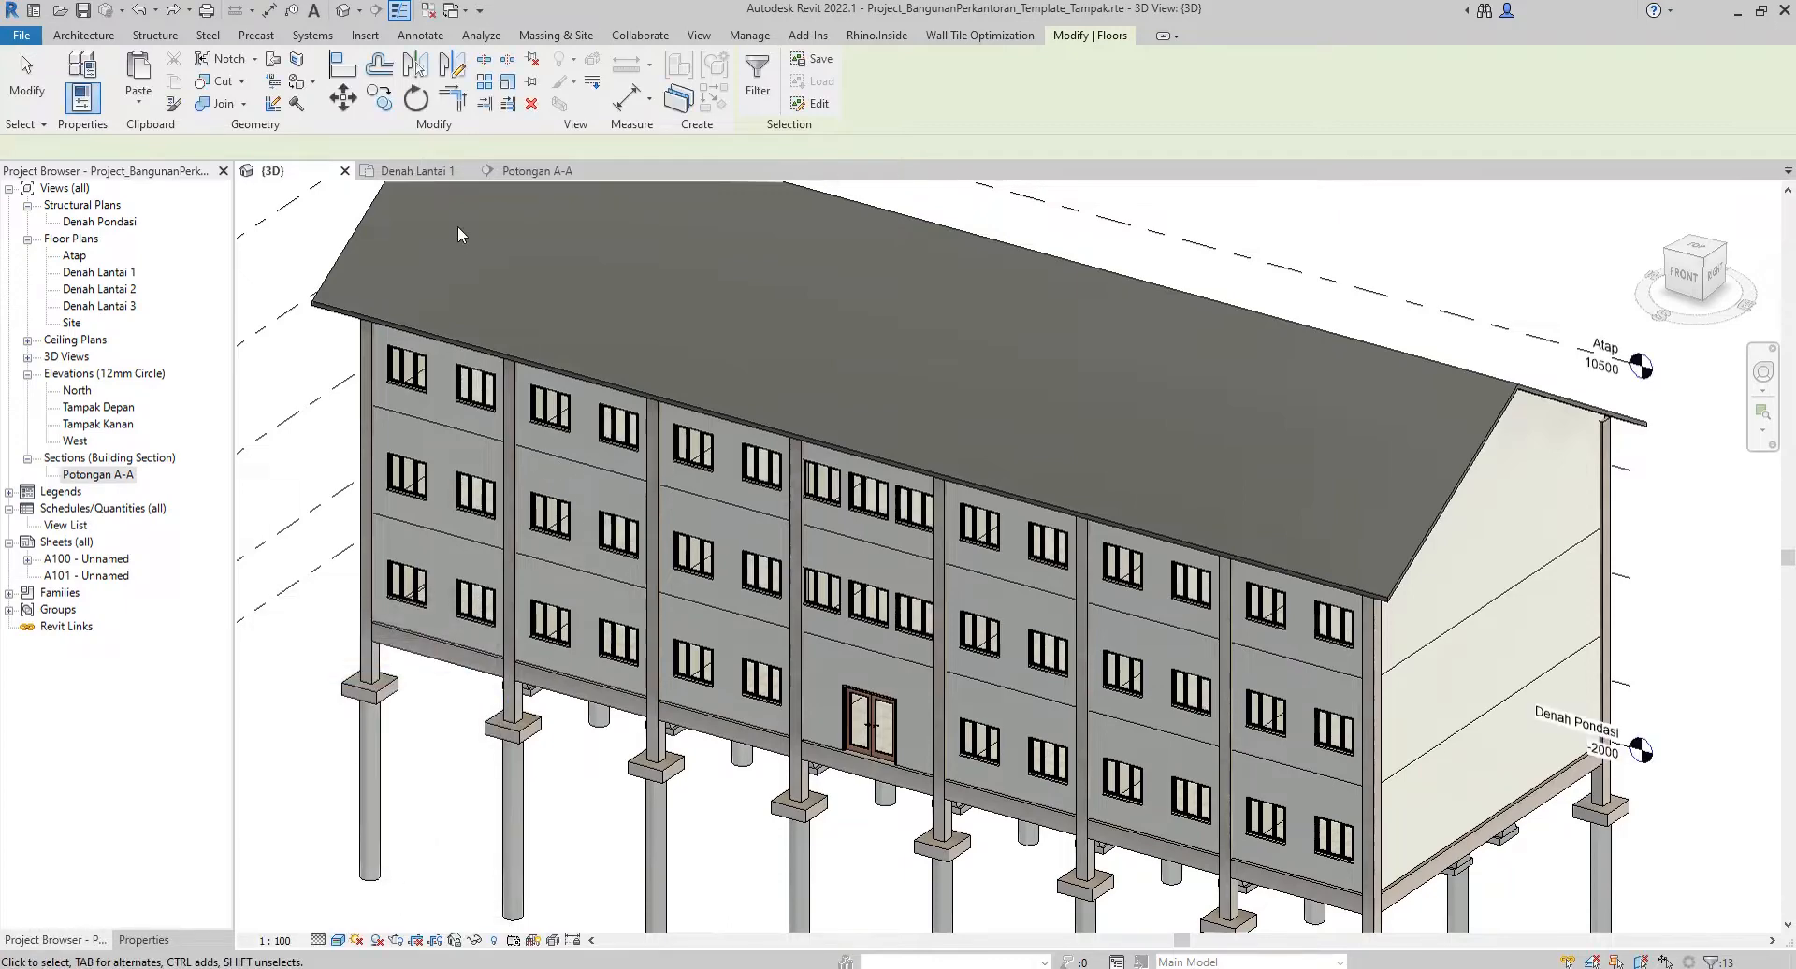
pyautogui.press('Escape')
# Examine the upper floor slabs against the stair flights in the Potongan A-A section, and check the section view's properties.
pyautogui.click(538, 170)
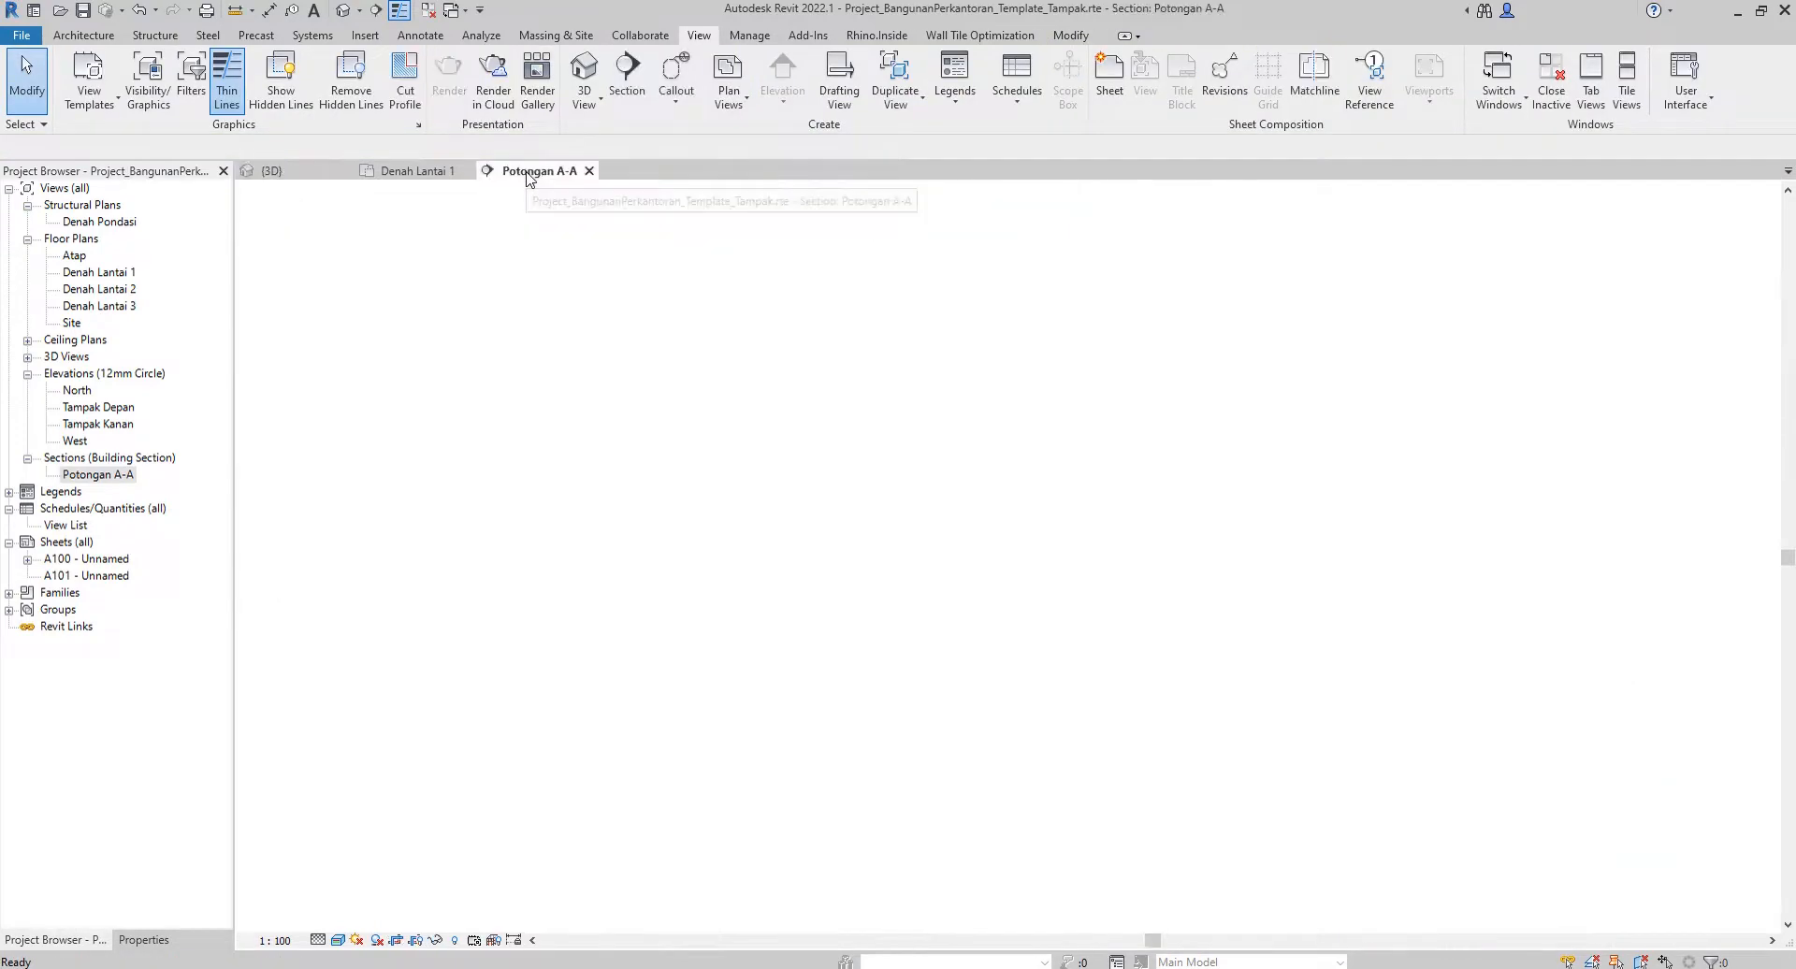
pyautogui.scroll(3, 891, 444)
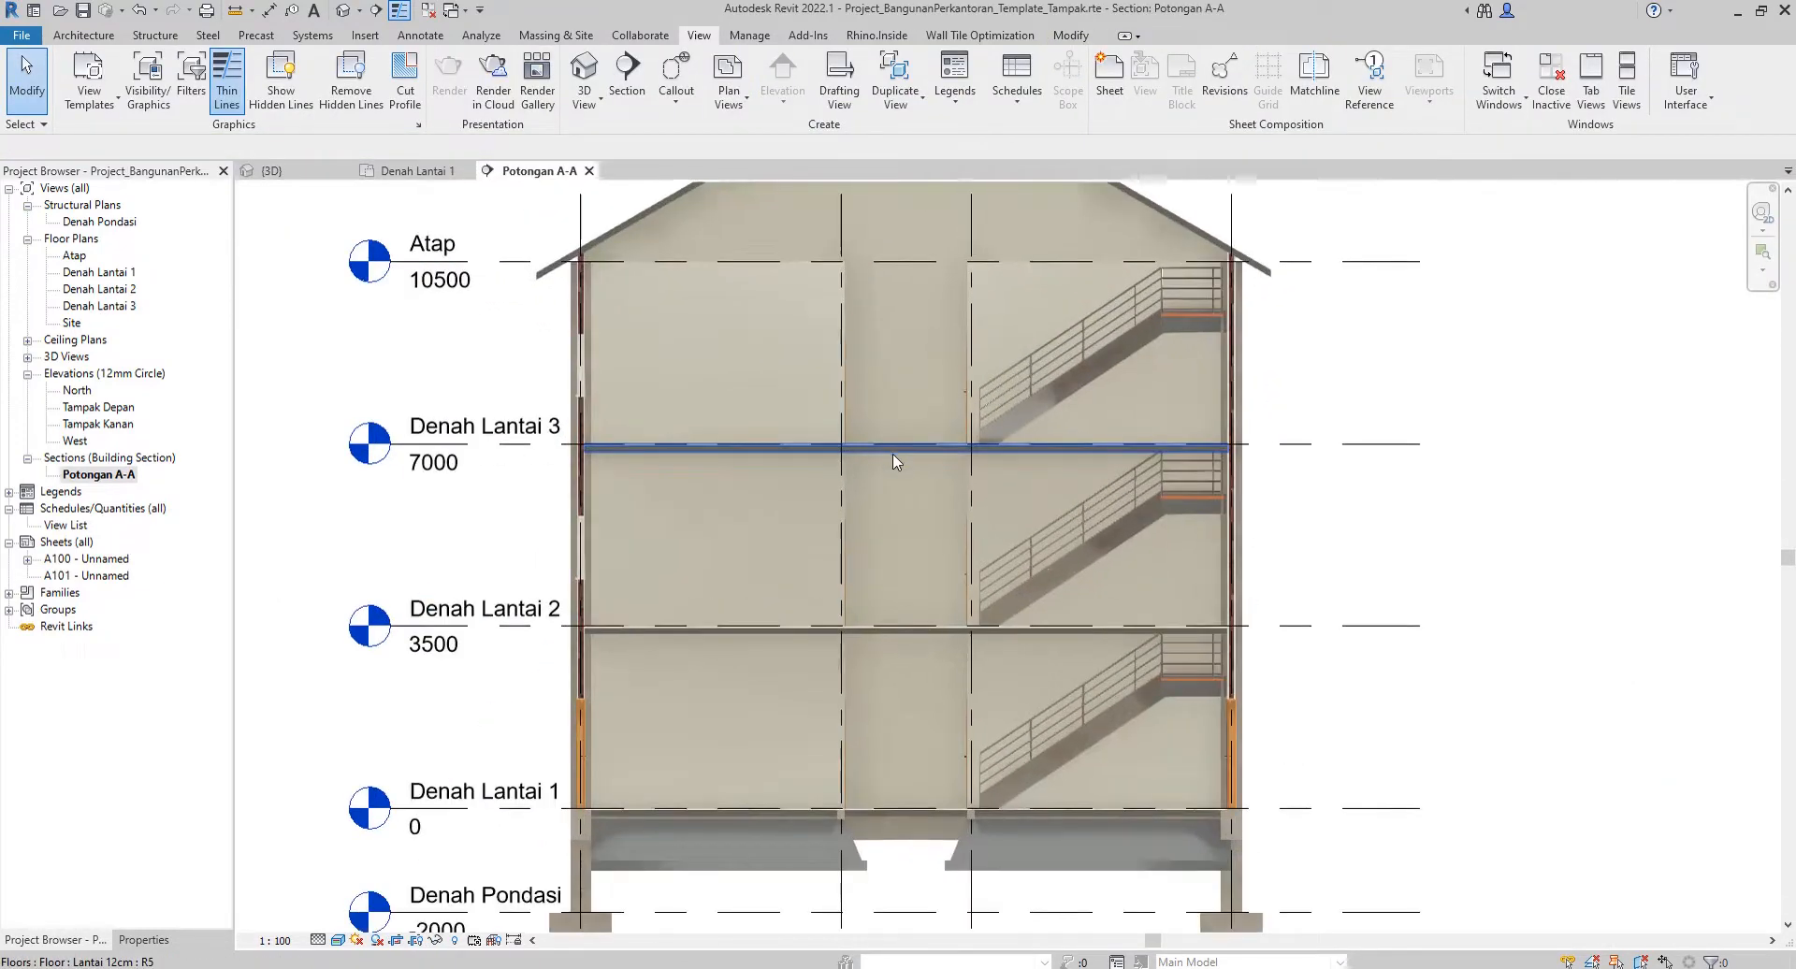
pyautogui.moveTo(880, 372); pyautogui.dragTo(854, 449, button='middle')
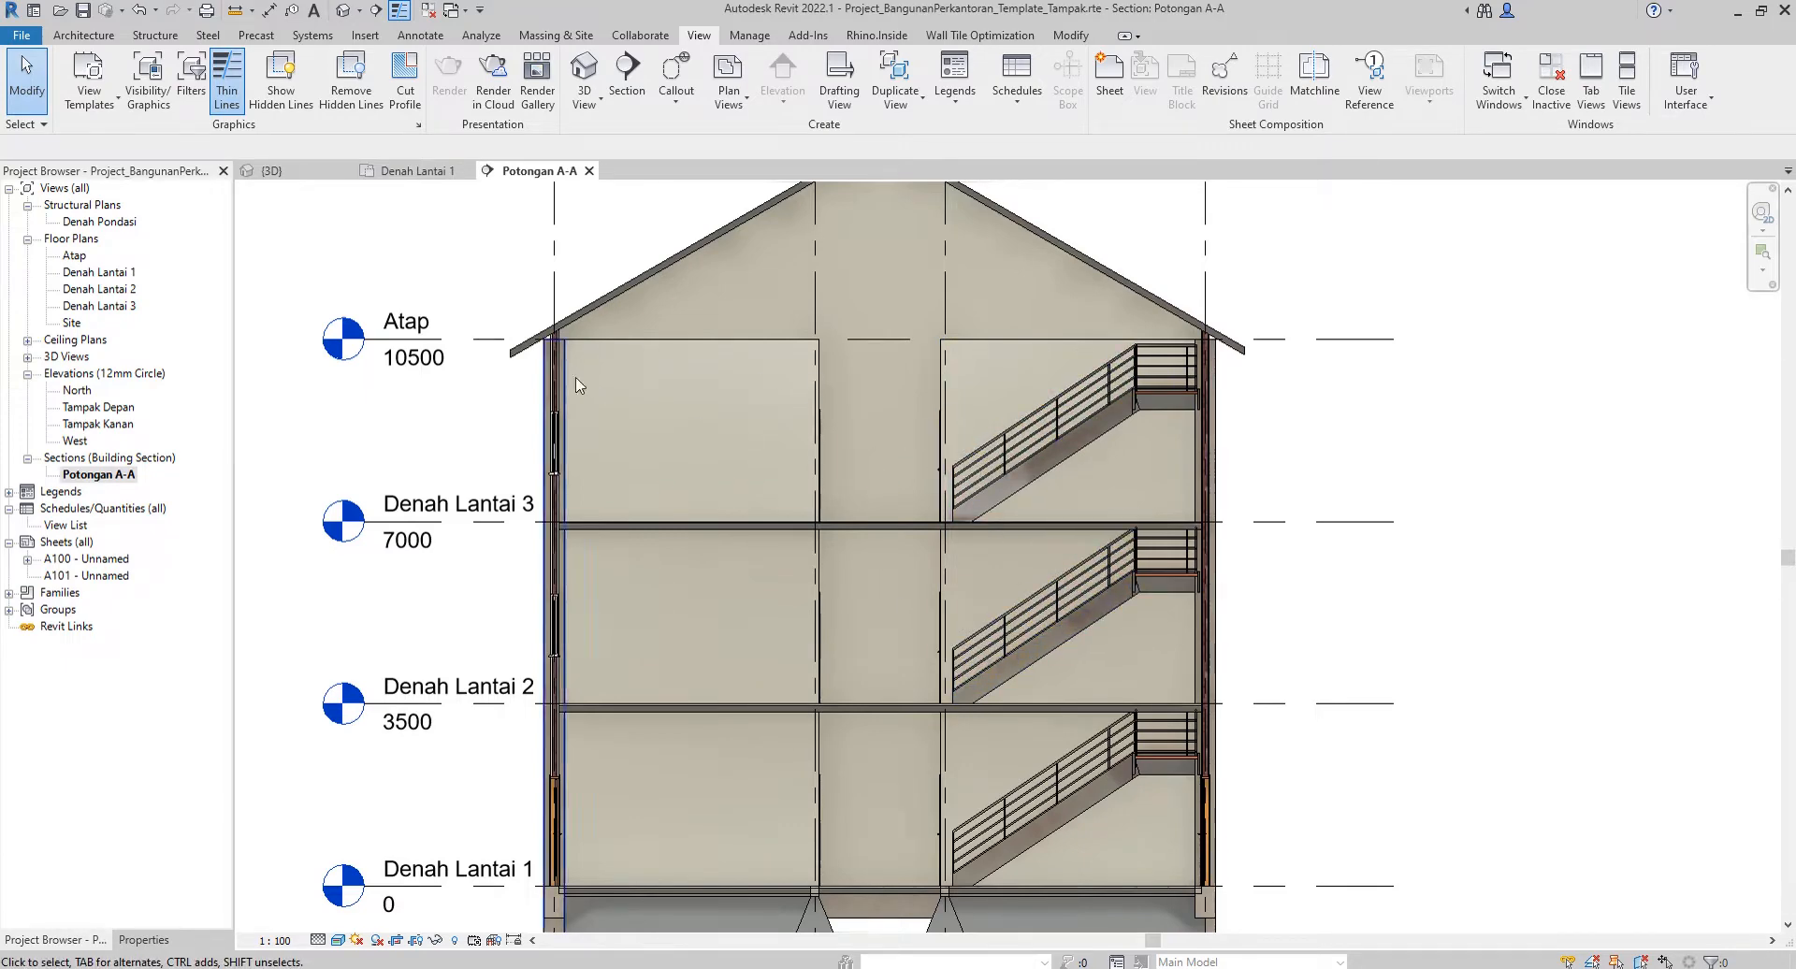
pyautogui.click(84, 35)
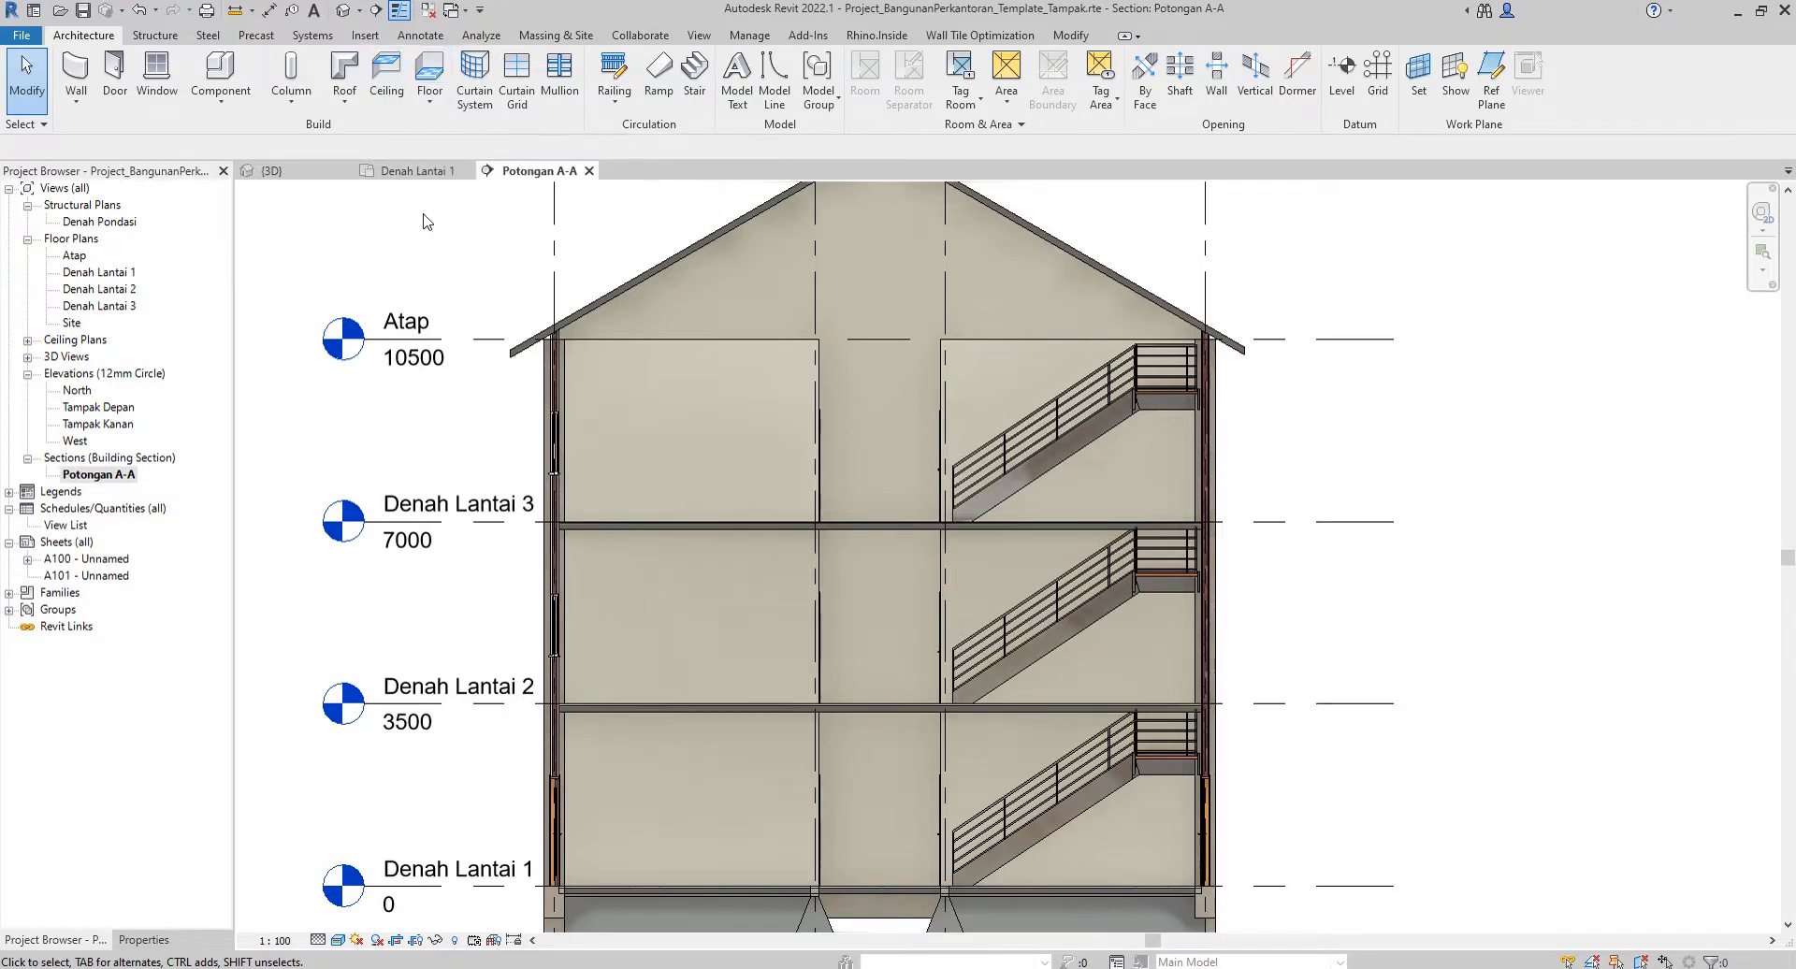
pyautogui.click(142, 940)
pyautogui.scroll(-2, 859, 428)
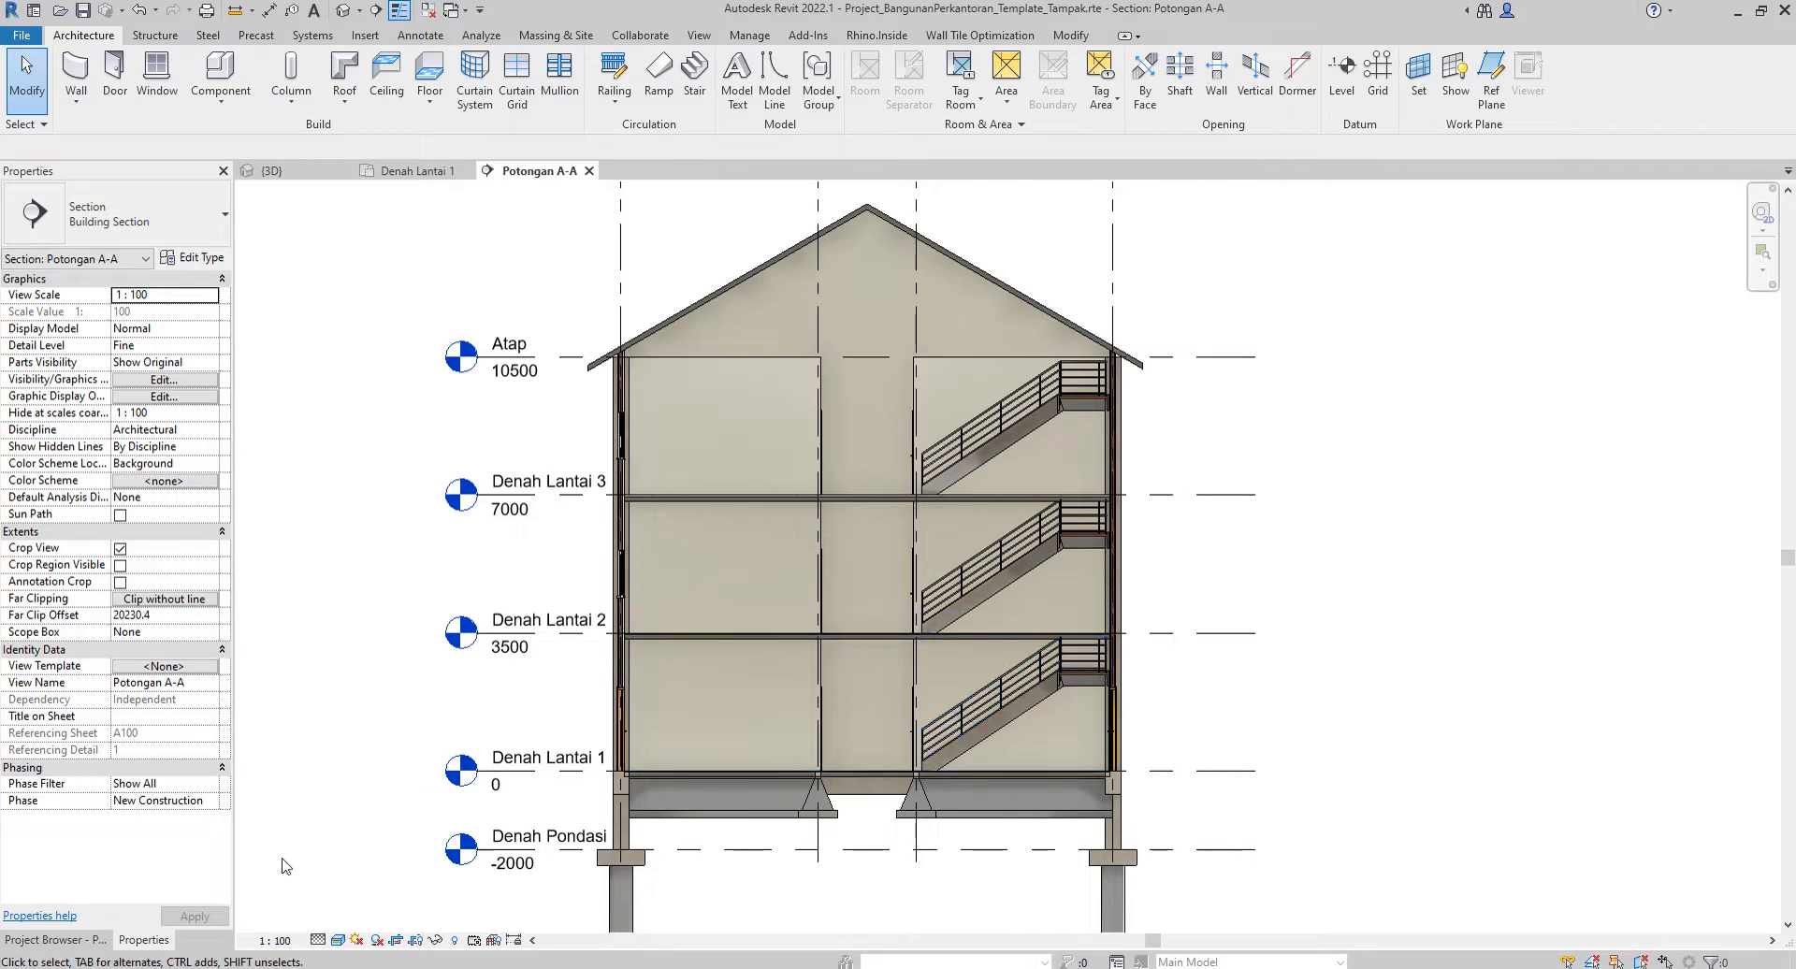
pyautogui.click(89, 939)
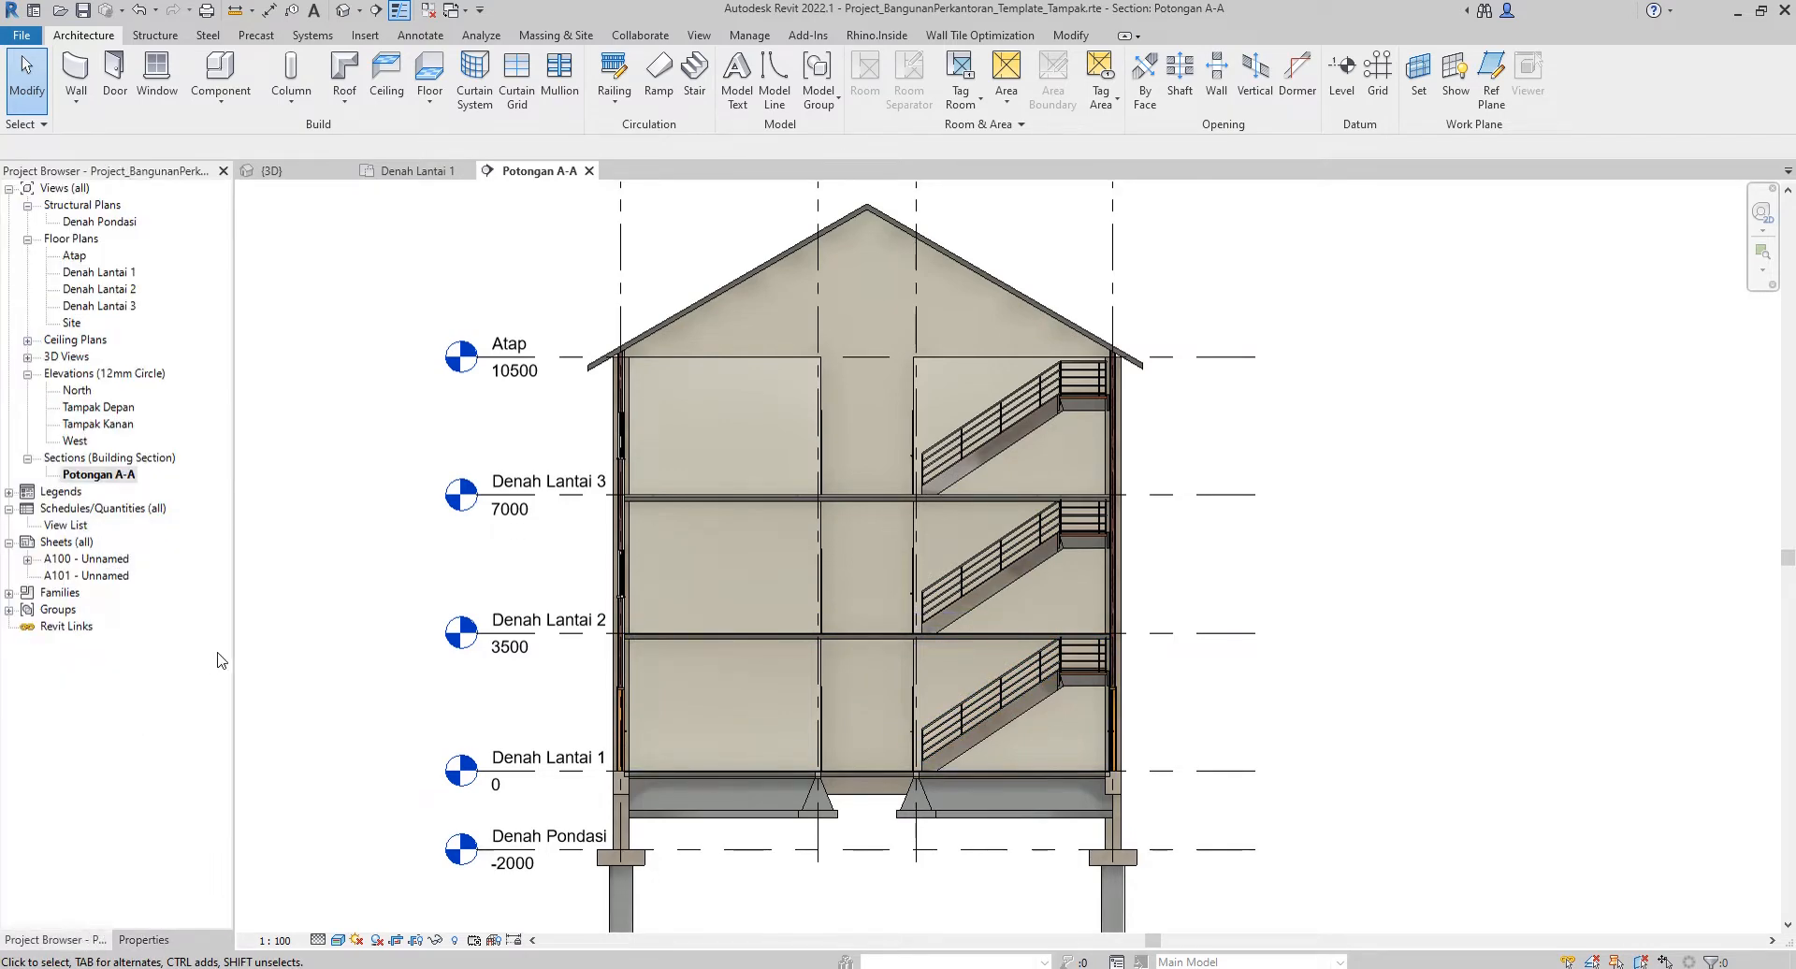
# Open the Denah Lantai 2 and Denah Lantai 3 floor plans and inspect the stairwell on Denah Lantai 3.
pyautogui.click(400, 174)
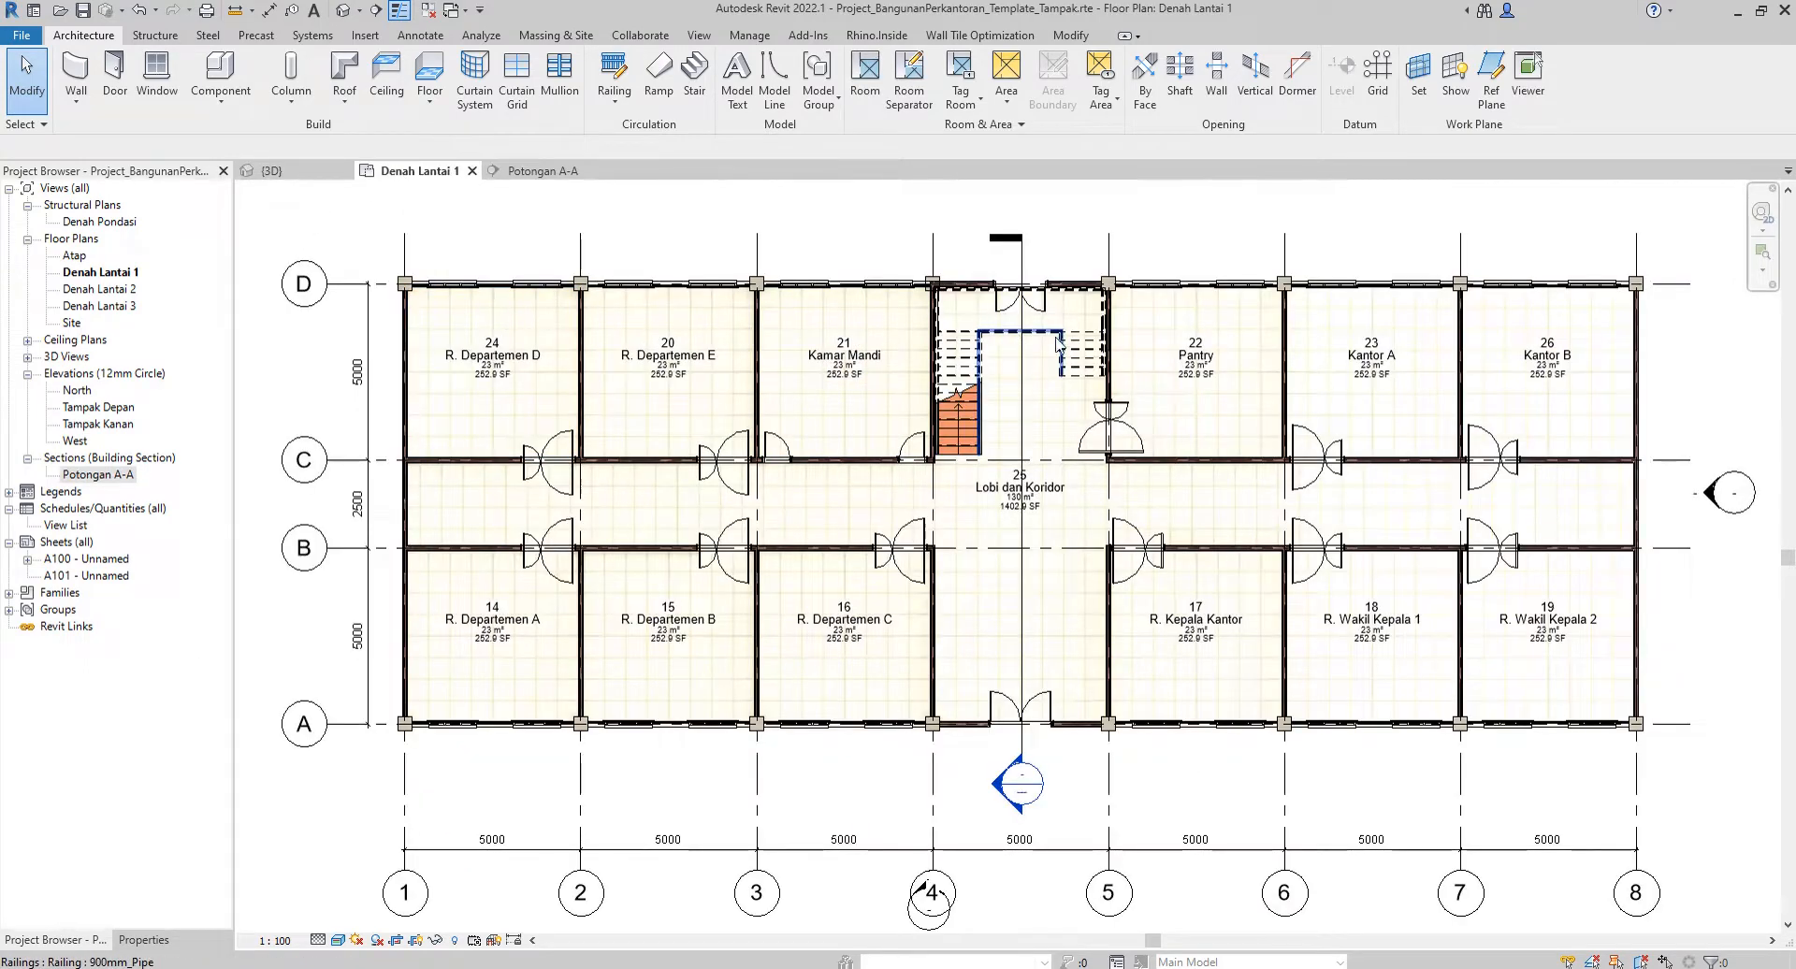
pyautogui.doubleClick(110, 292)
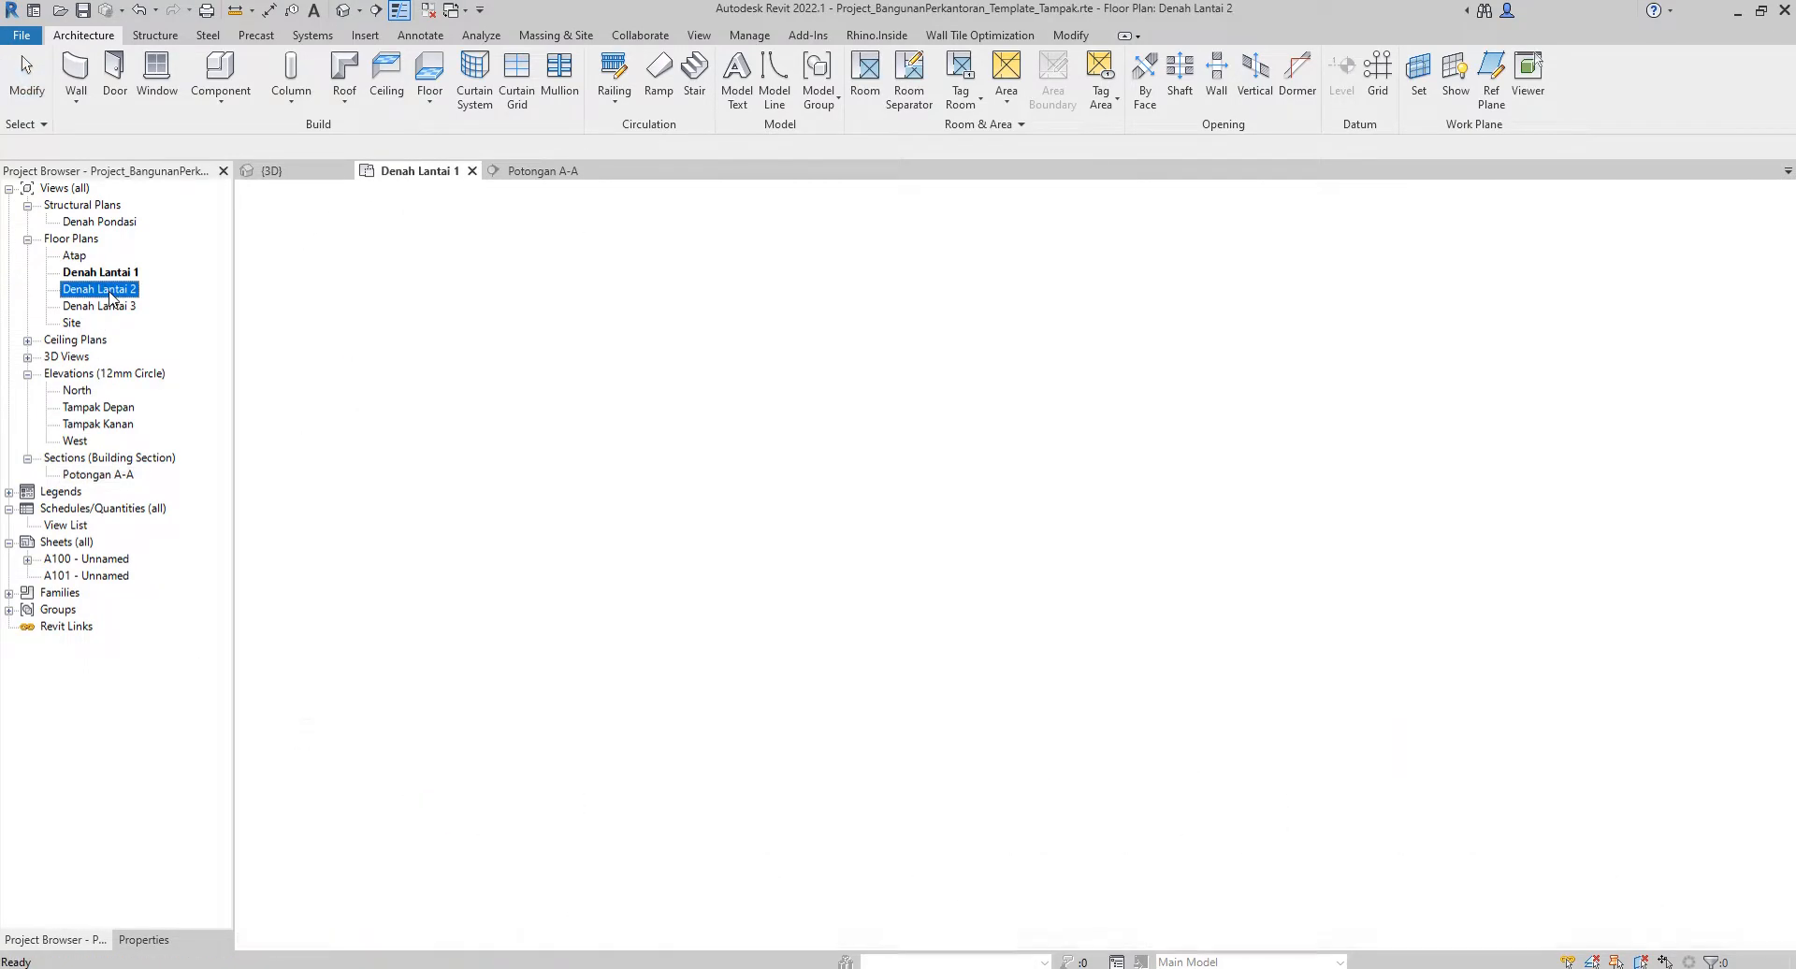
pyautogui.doubleClick(110, 306)
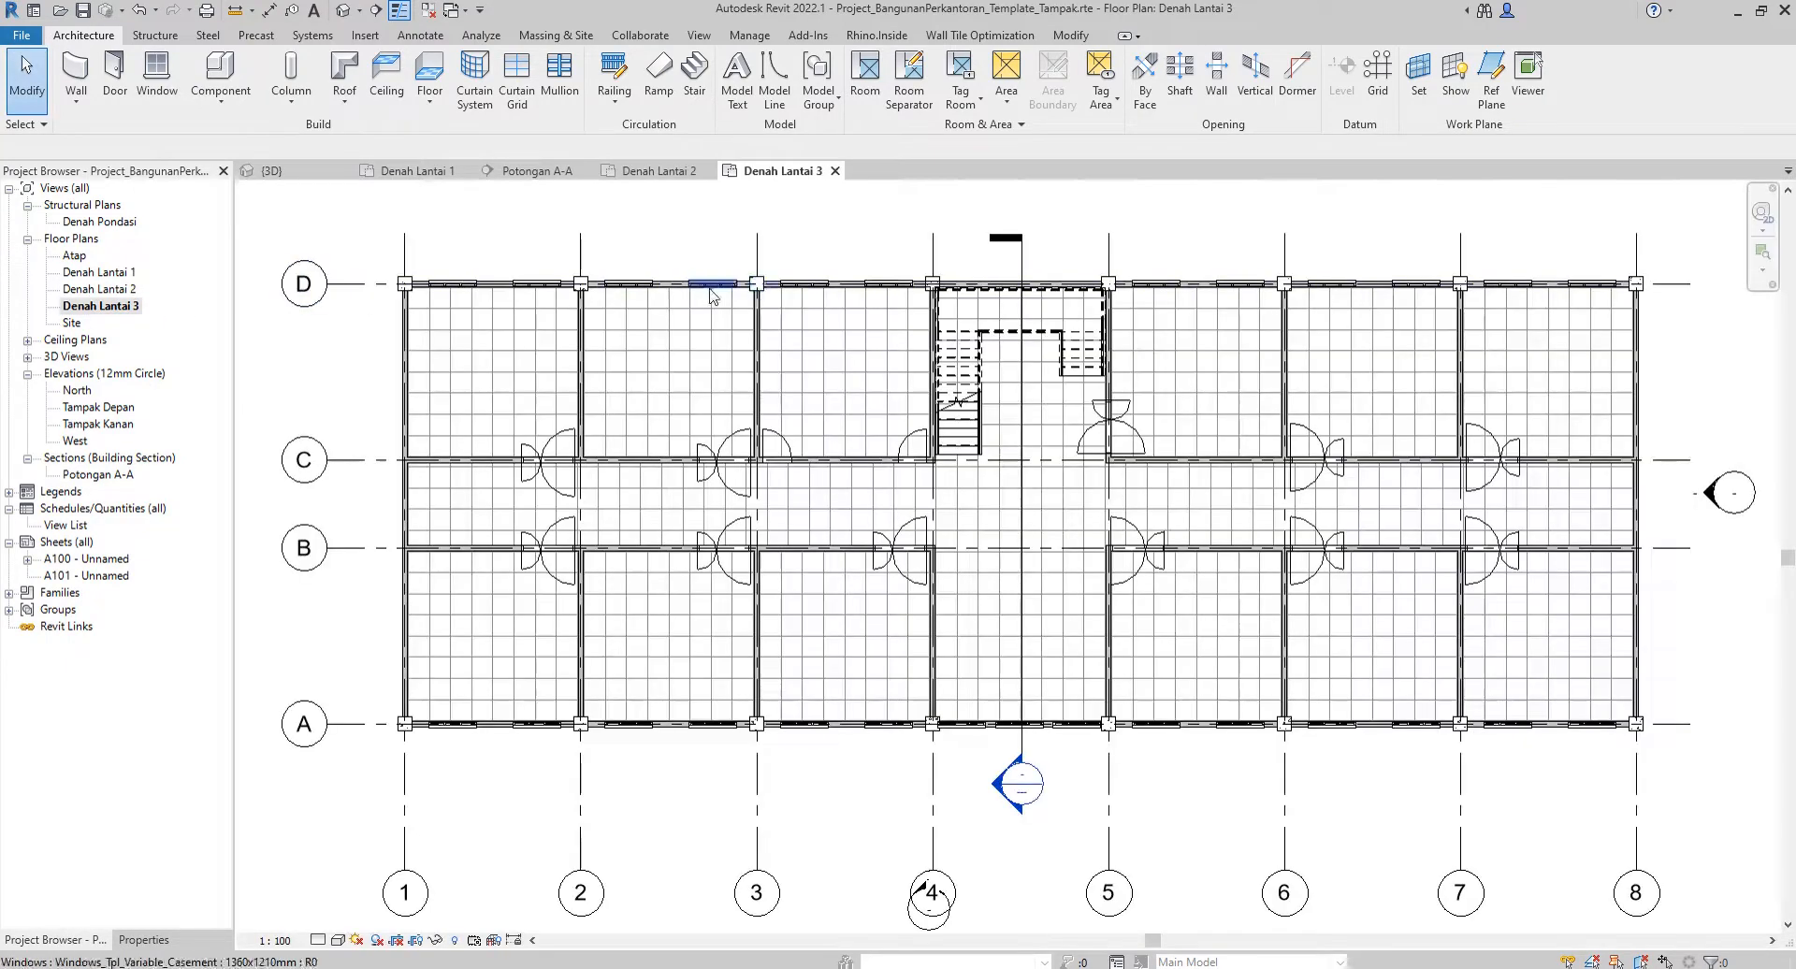
pyautogui.scroll(4, 1046, 293)
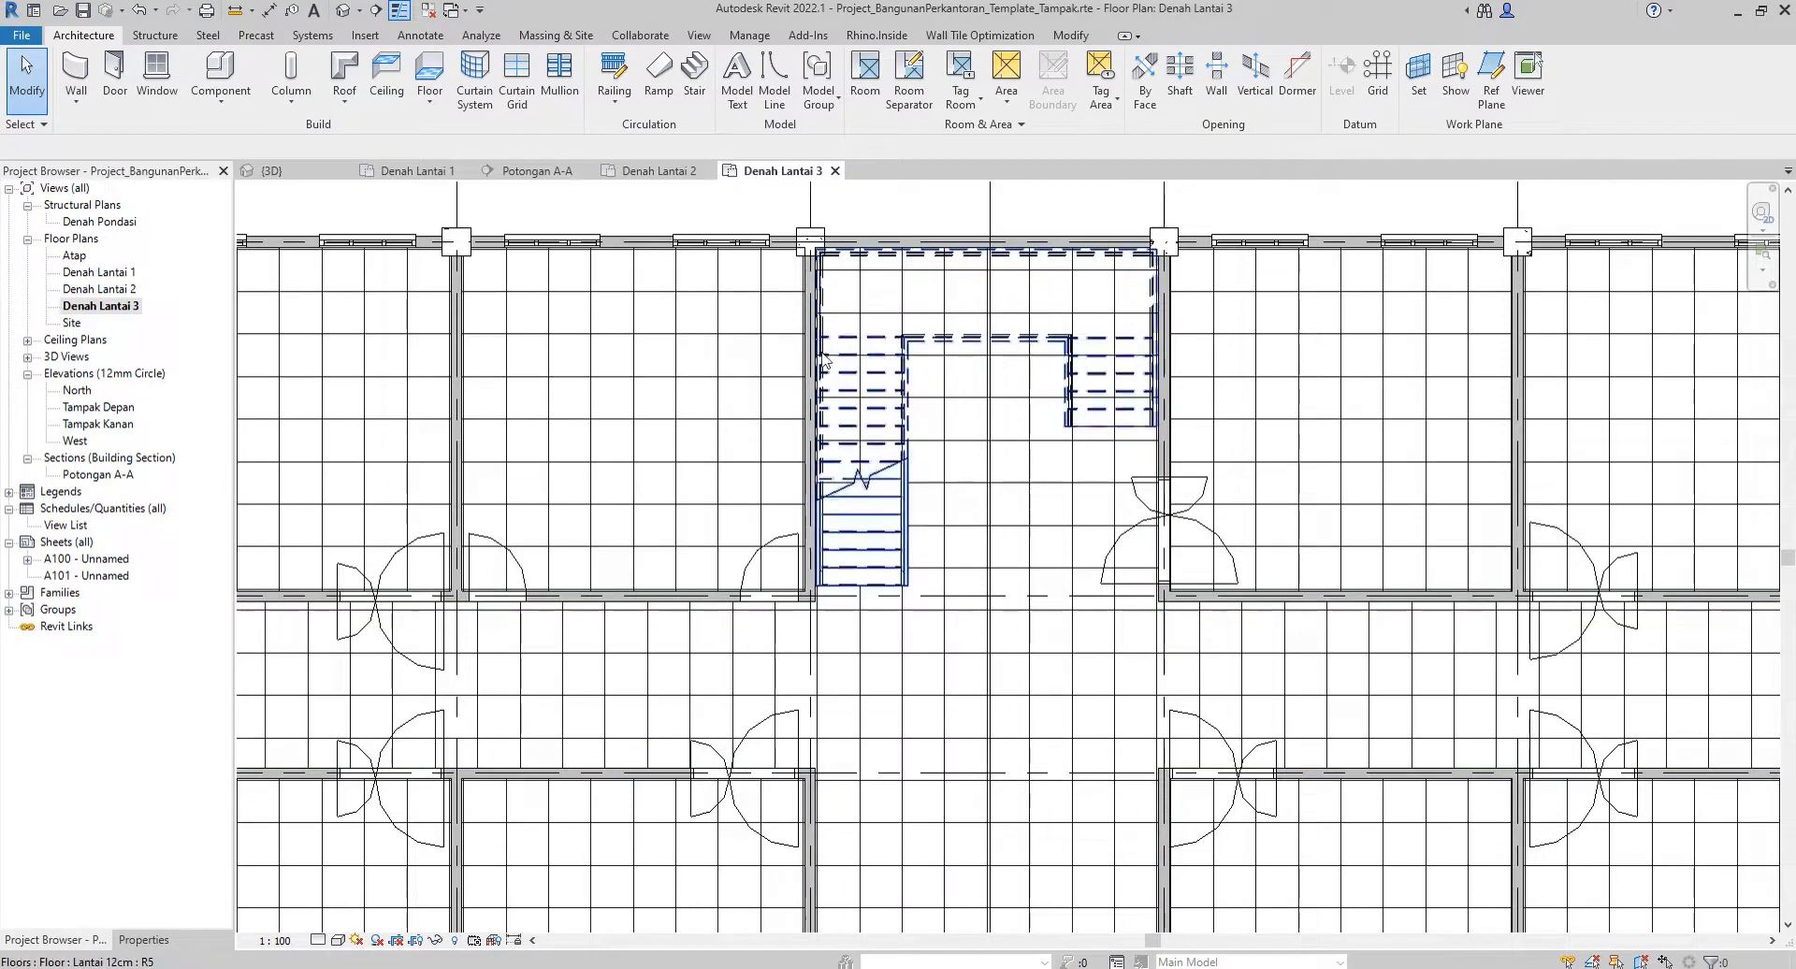
pyautogui.scroll(-2, 1057, 383)
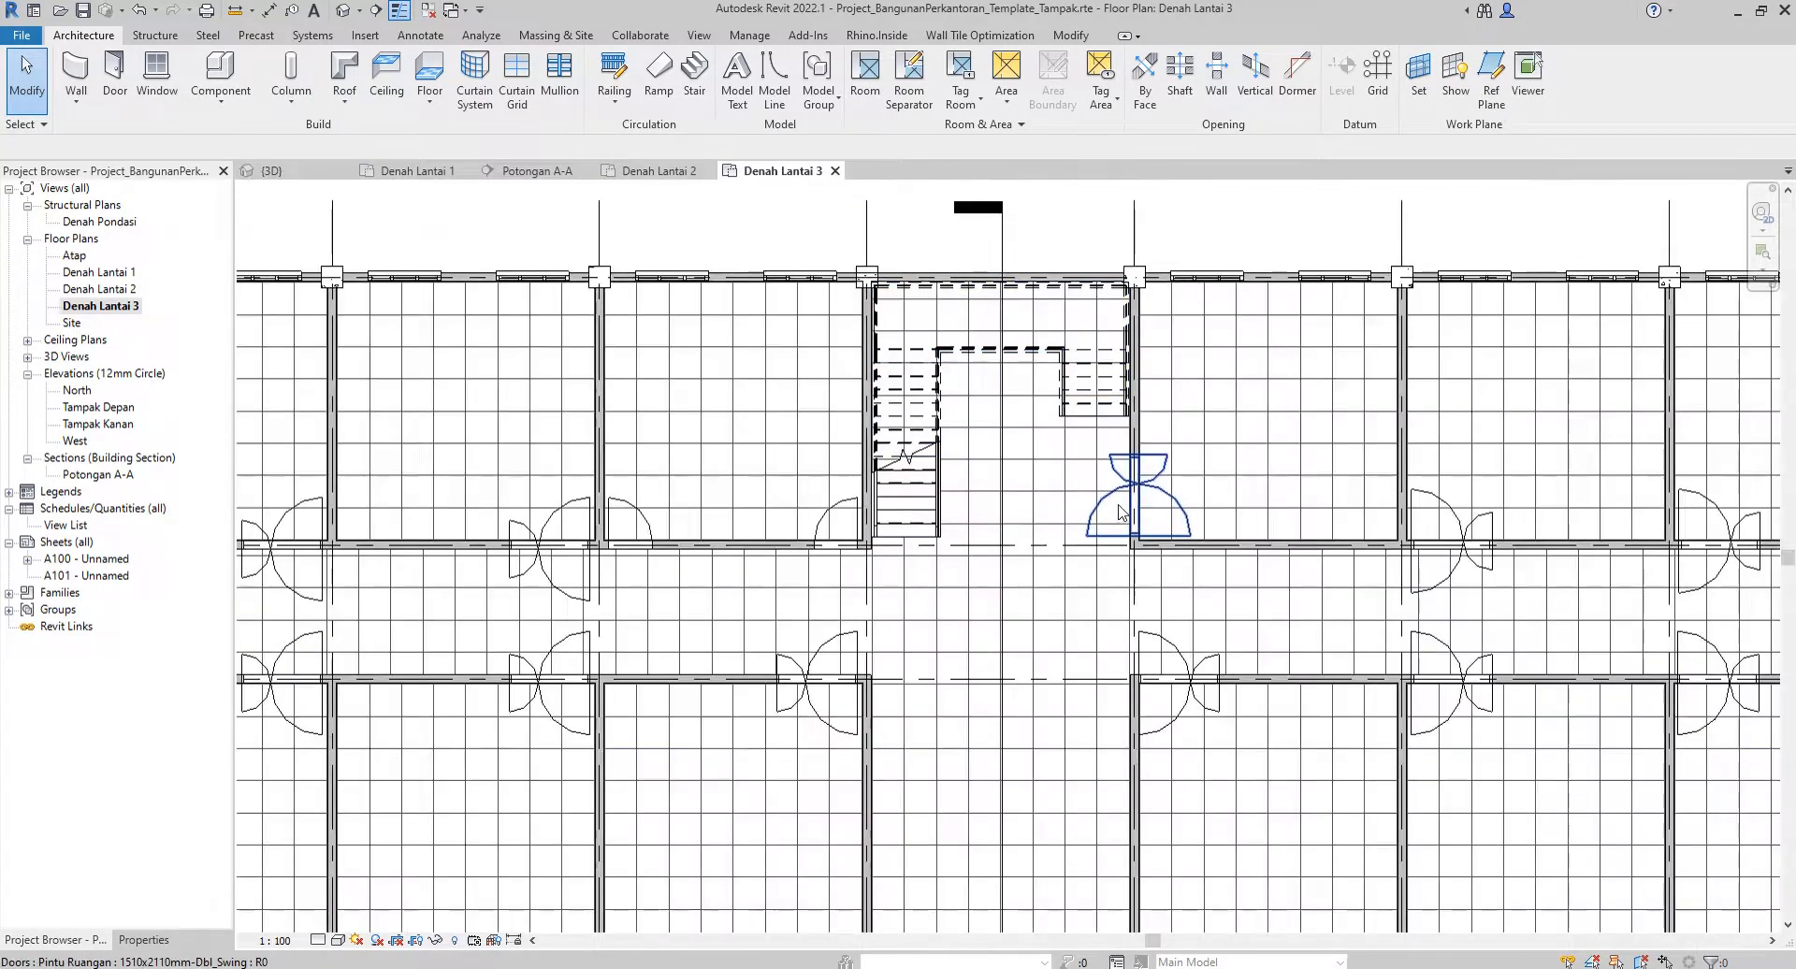
pyautogui.press('Tab')
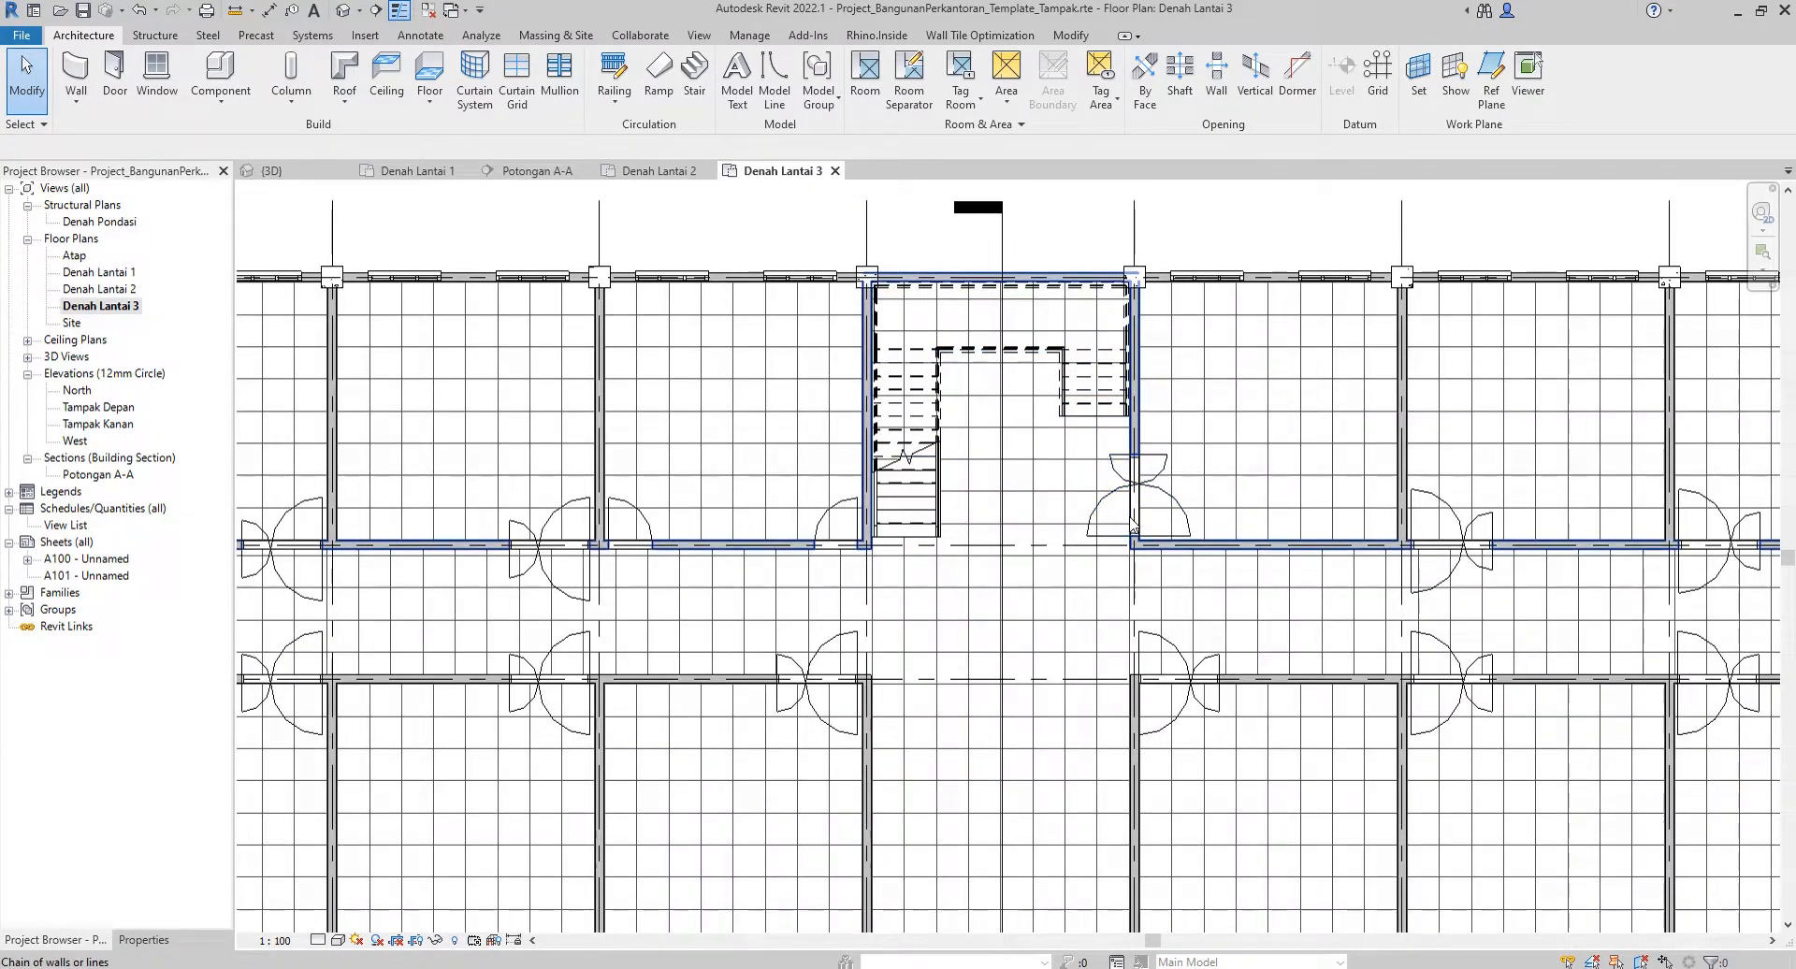
pyautogui.click(1134, 526)
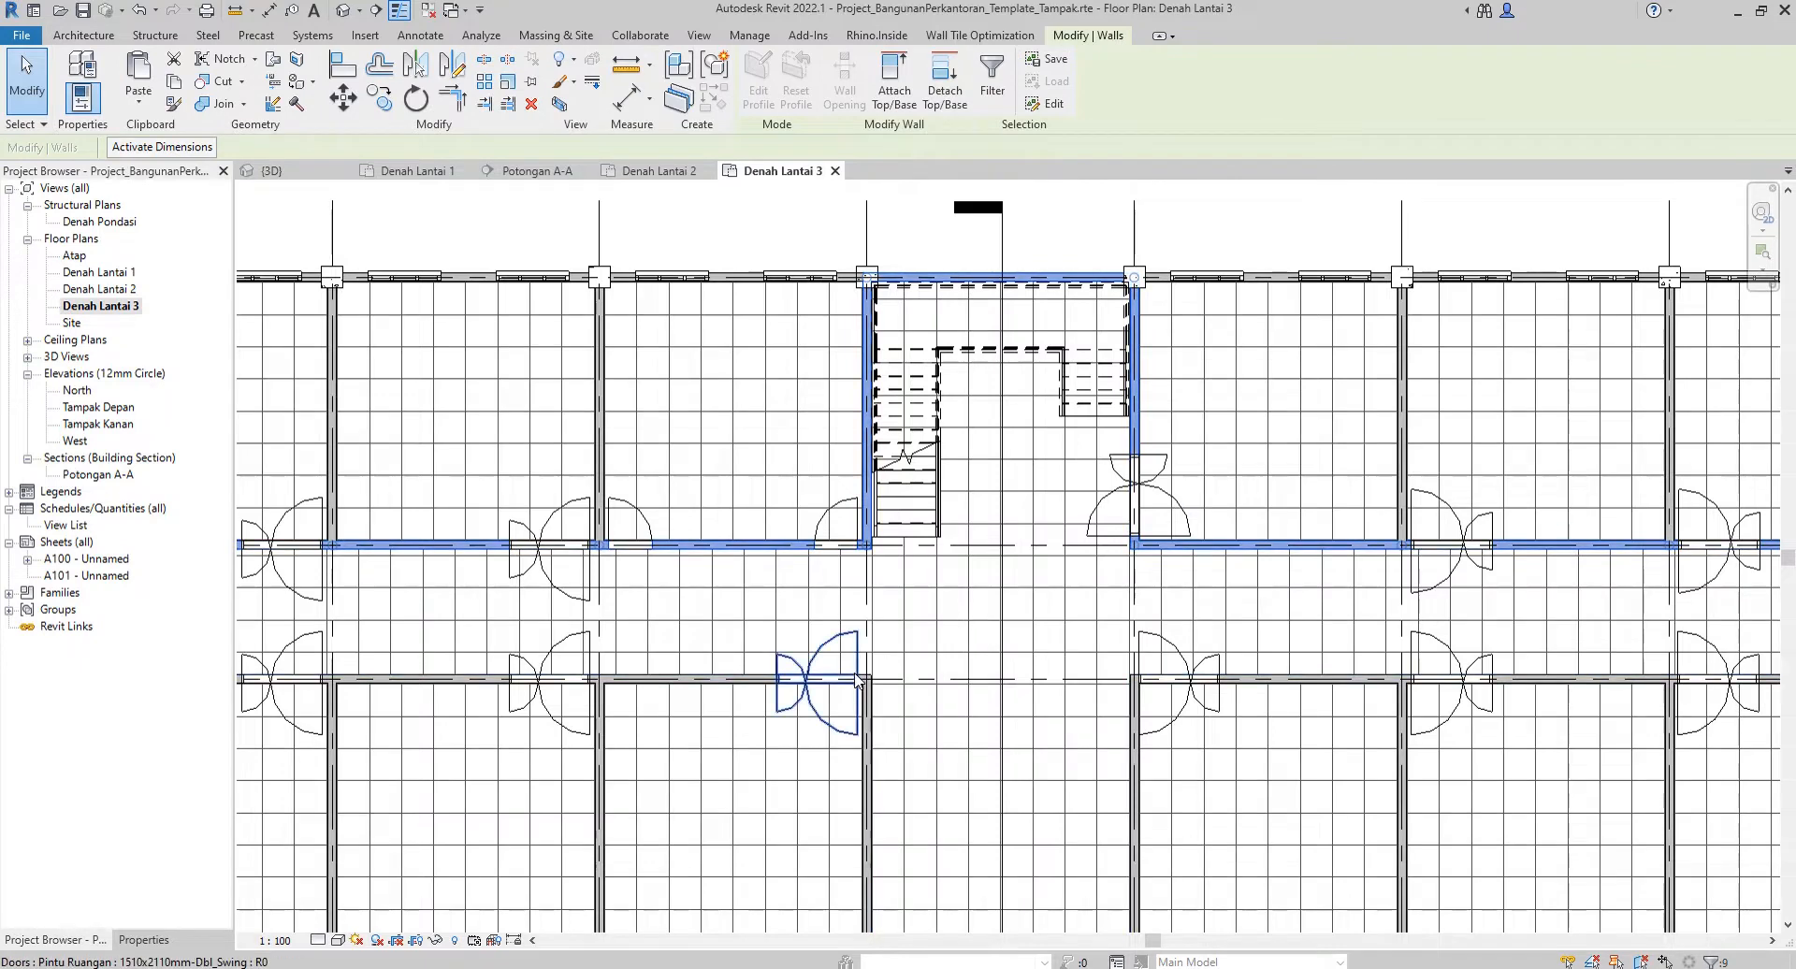
pyautogui.press('Escape')
# On Denah Lantai 3, move the lobby floor's boundary edge from grid D to the foot of the stairs, leaving the walls unattached.
pyautogui.scroll(2, 875, 683)
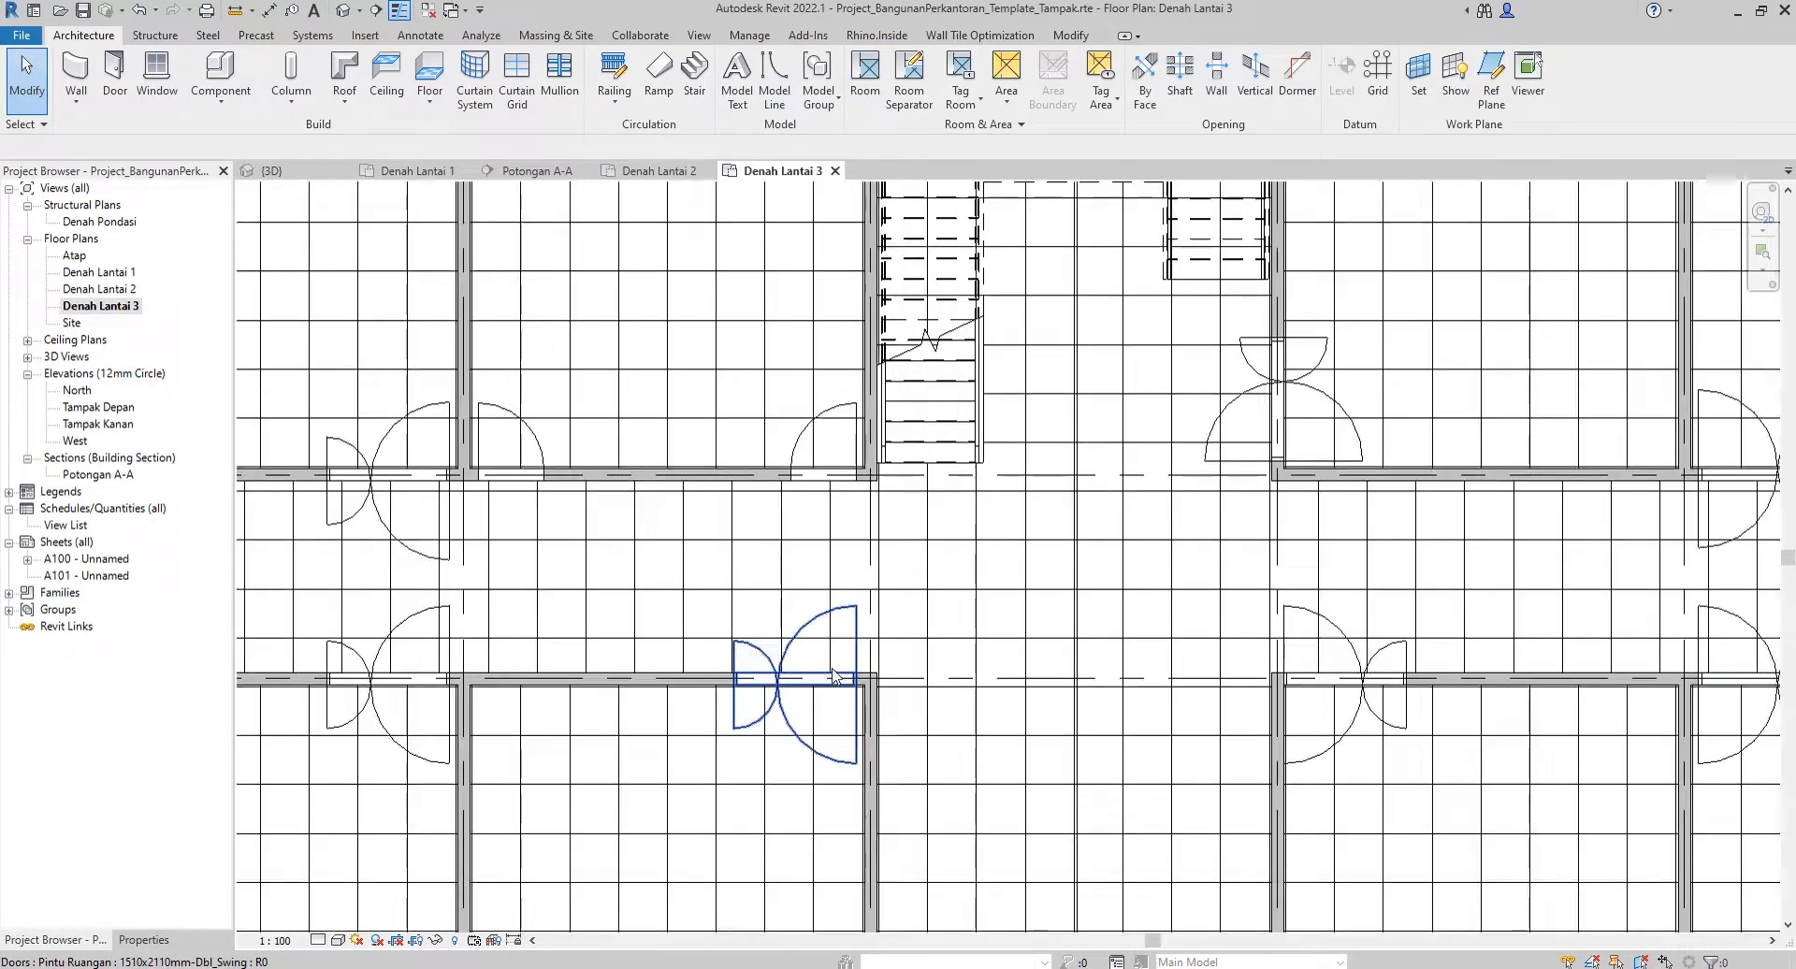
pyautogui.click(835, 675)
pyautogui.scroll(-2, 1035, 465)
pyautogui.moveTo(1052, 435); pyautogui.dragTo(983, 576, button='middle')
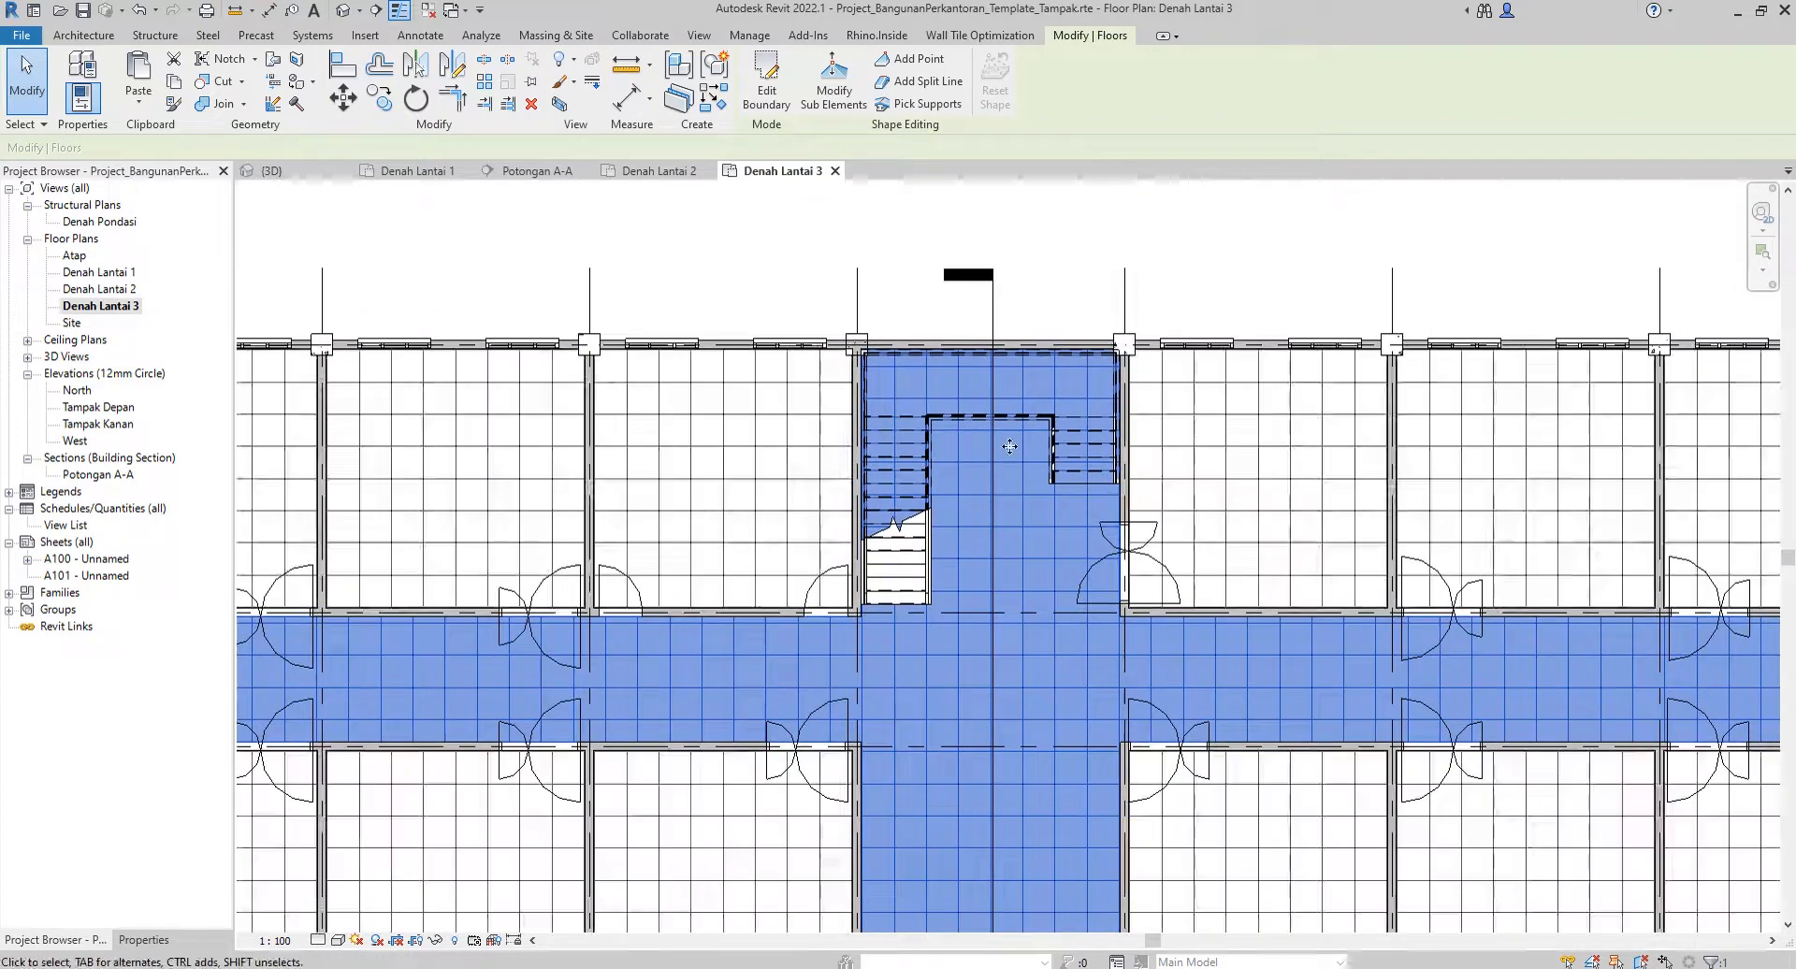
pyautogui.click(766, 84)
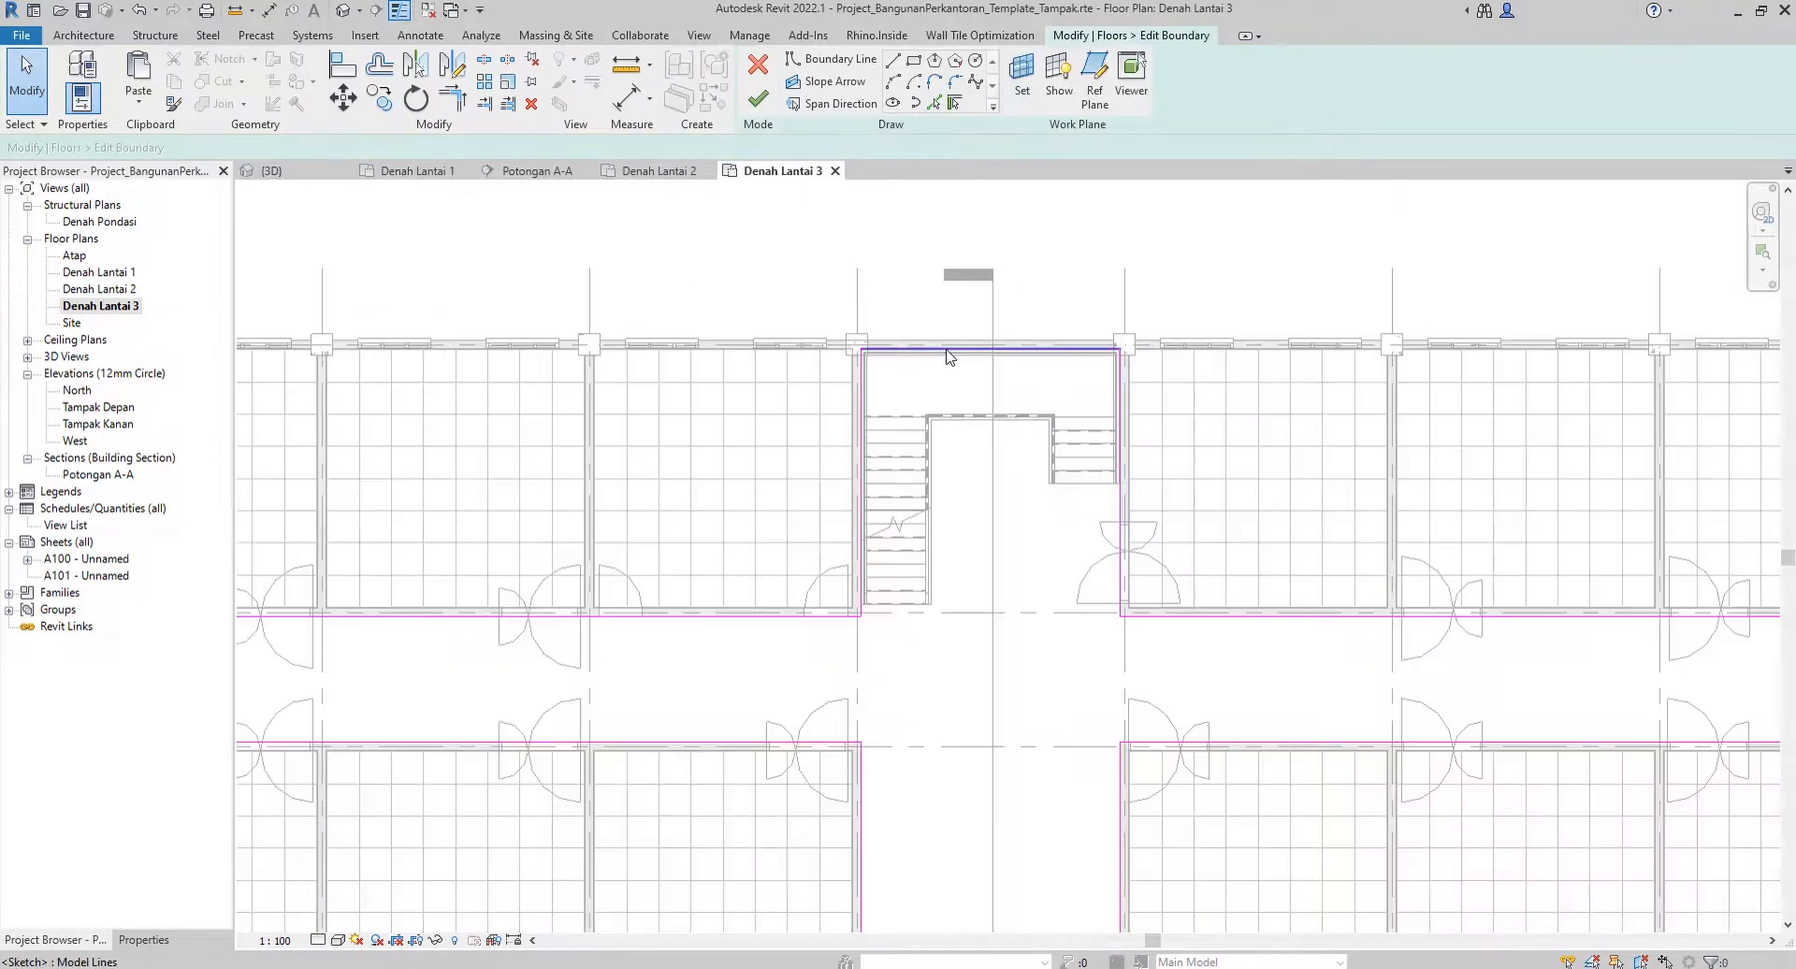
pyautogui.moveTo(945, 350); pyautogui.dragTo(929, 612)
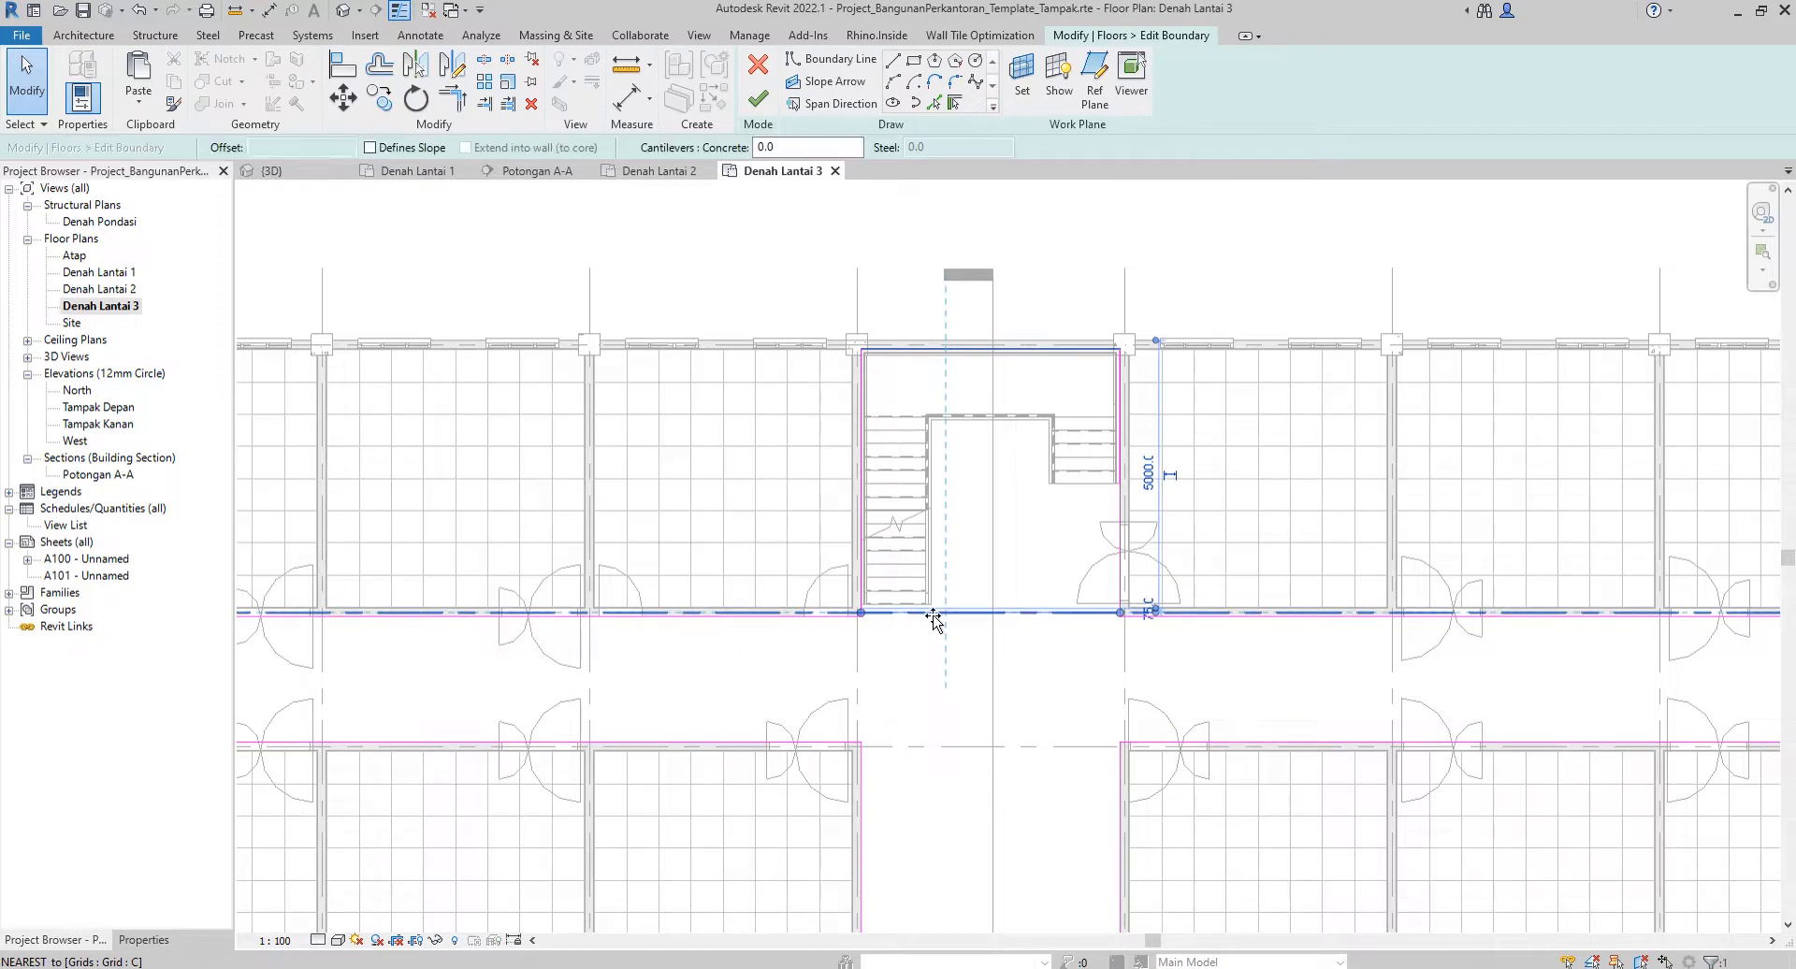
pyautogui.scroll(3, 930, 615)
pyautogui.scroll(2, 867, 605)
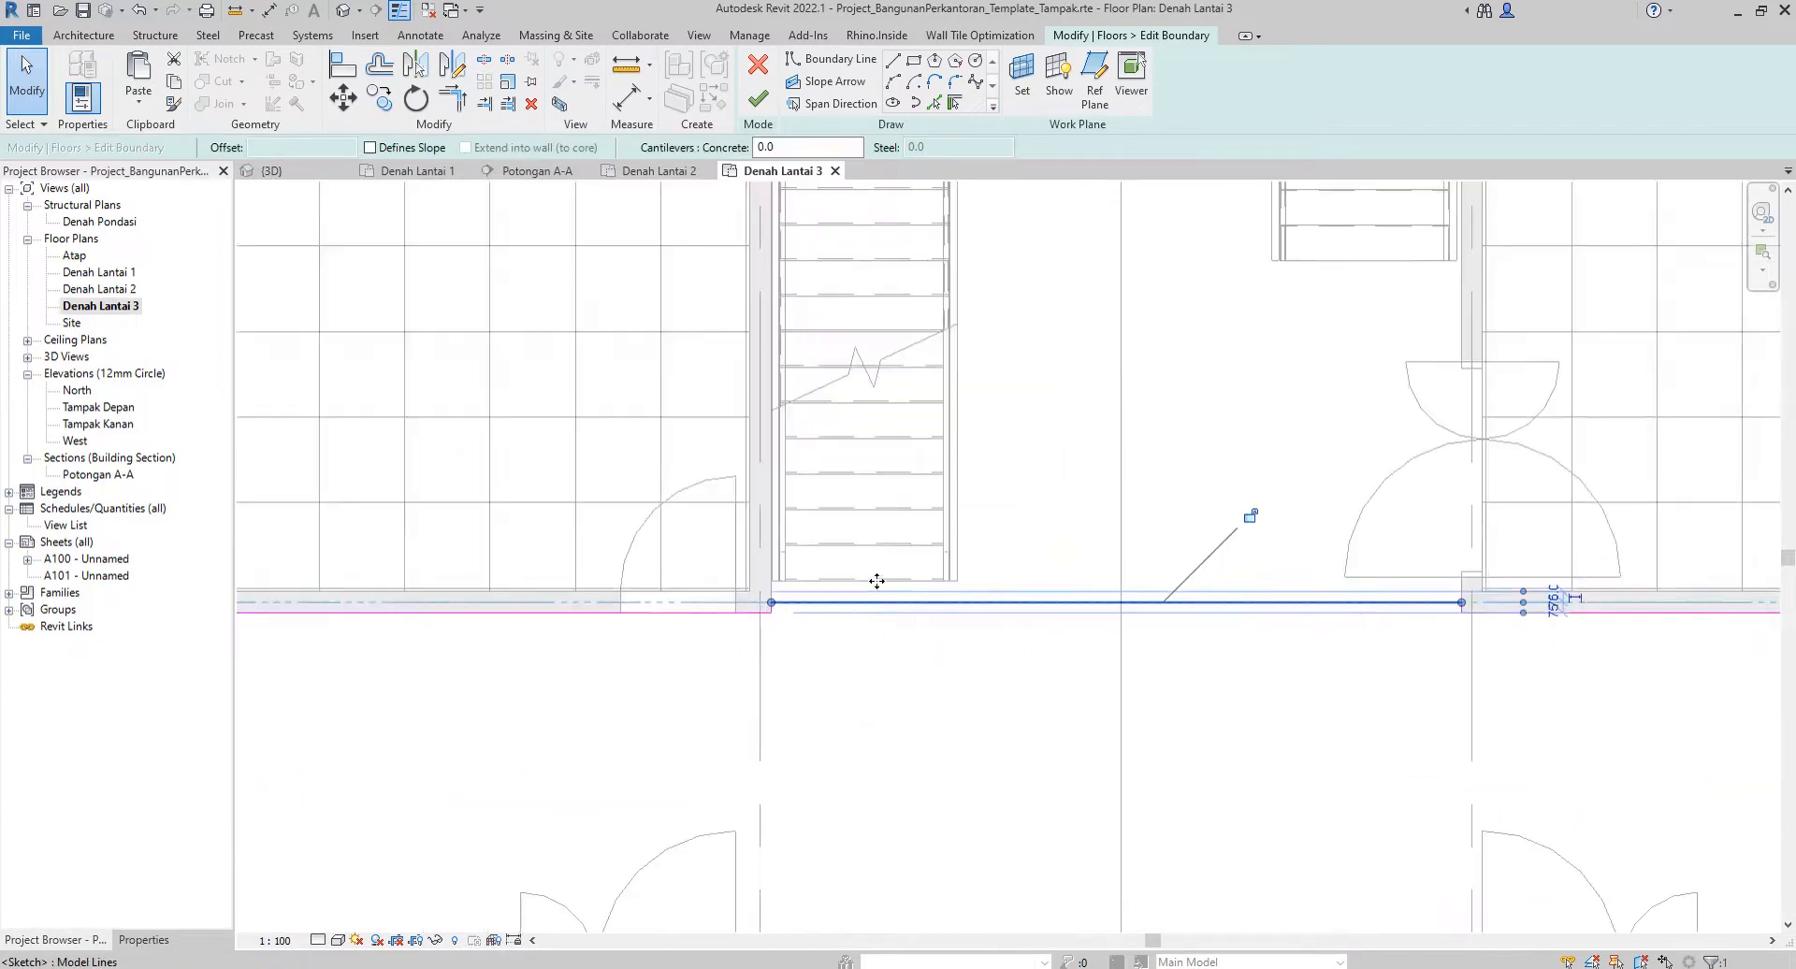
pyautogui.moveTo(876, 581); pyautogui.dragTo(885, 582)
pyautogui.click(932, 498)
pyautogui.scroll(-2, 931, 499)
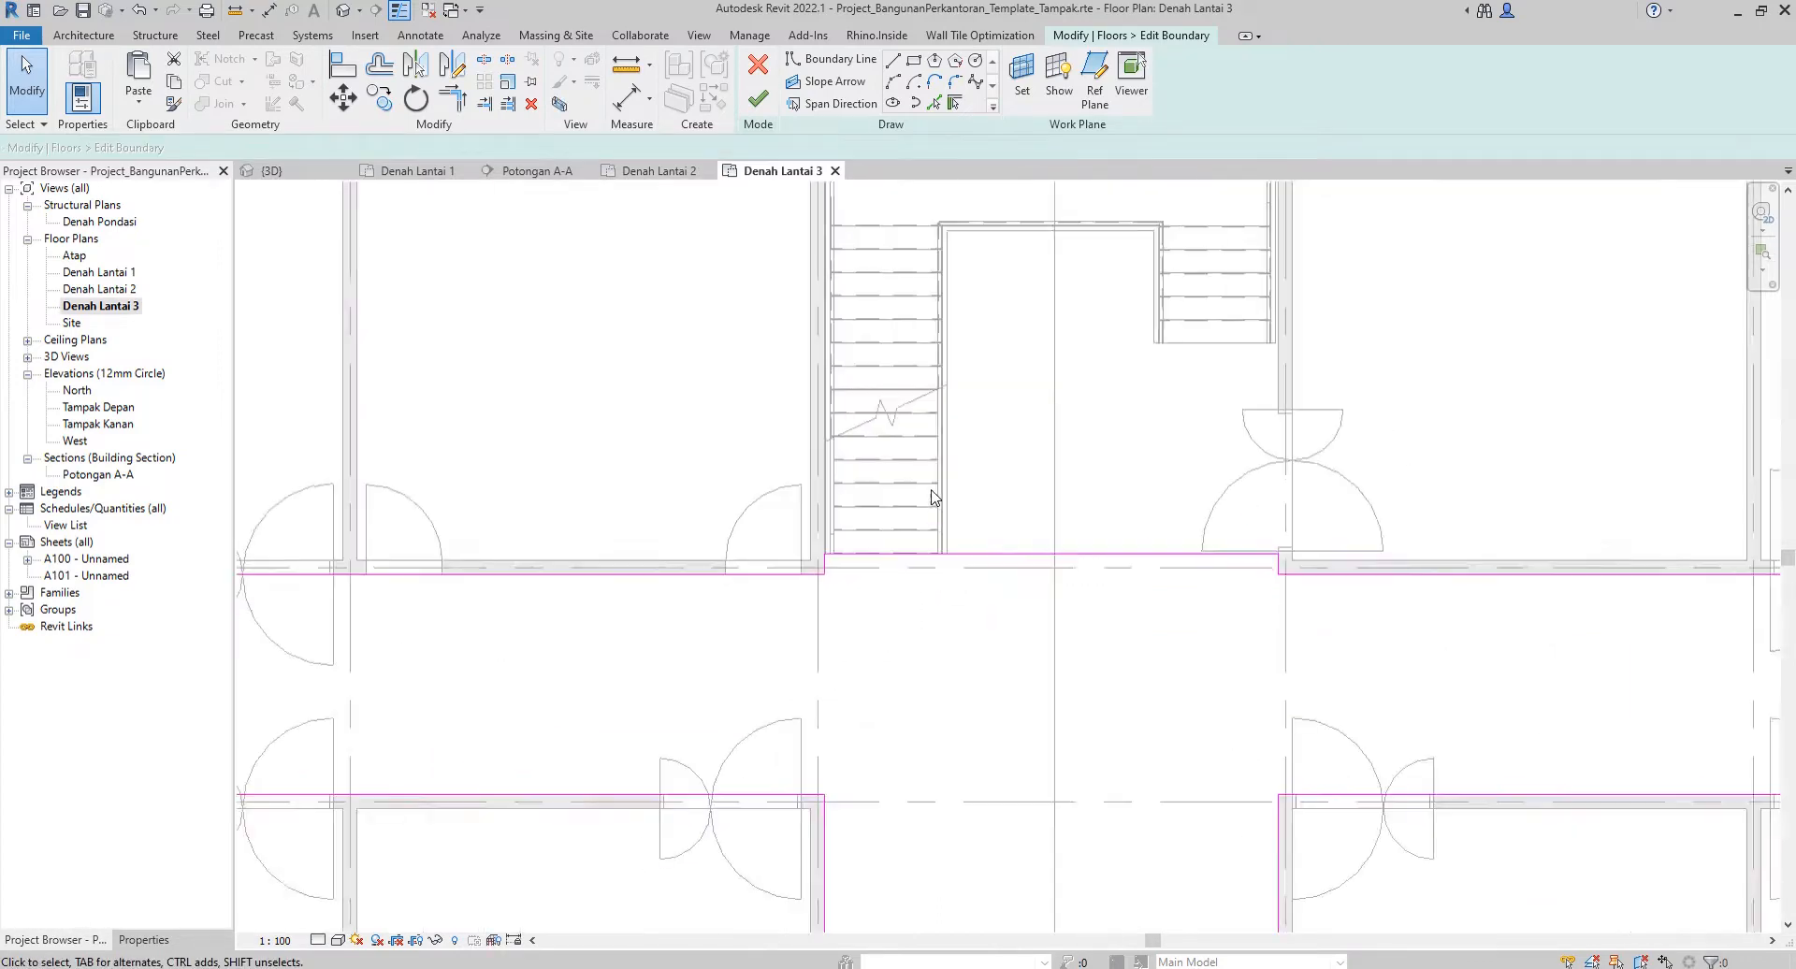
pyautogui.scroll(-2, 932, 498)
pyautogui.click(757, 99)
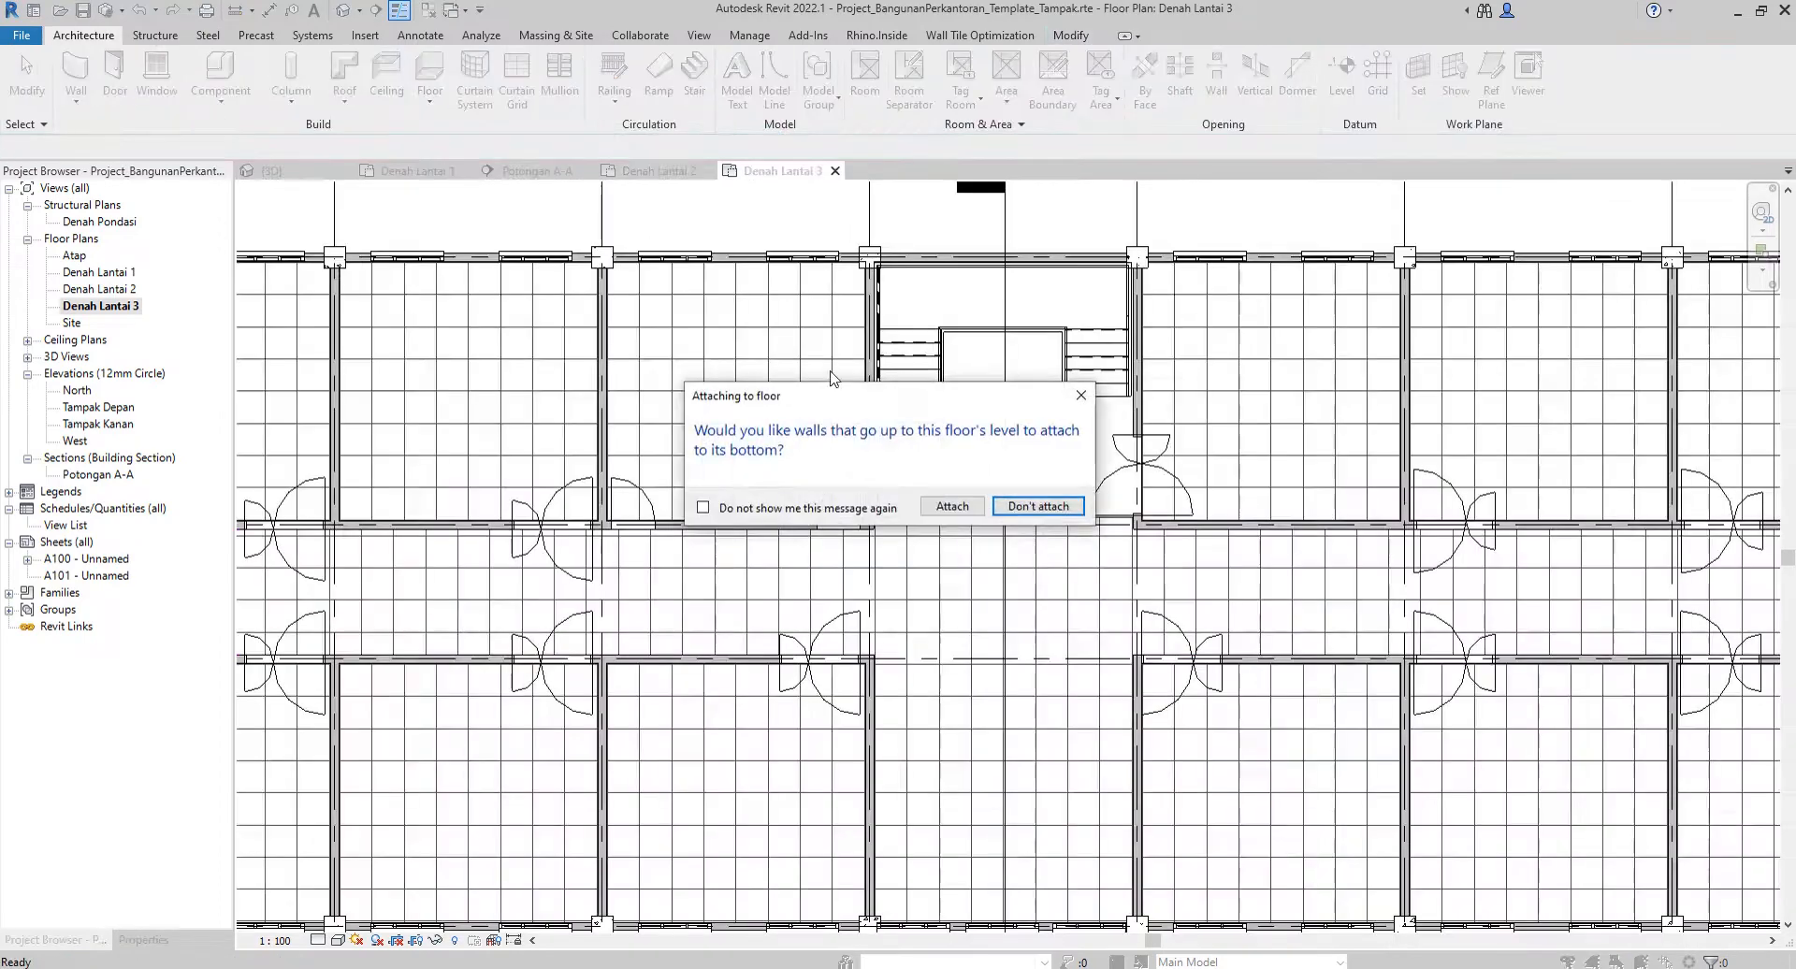
pyautogui.click(1036, 506)
# On Denah Lantai 2, move the lobby floor's boundary edge from grid D to the foot of the stairs, leaving the walls unattached.
pyautogui.click(655, 170)
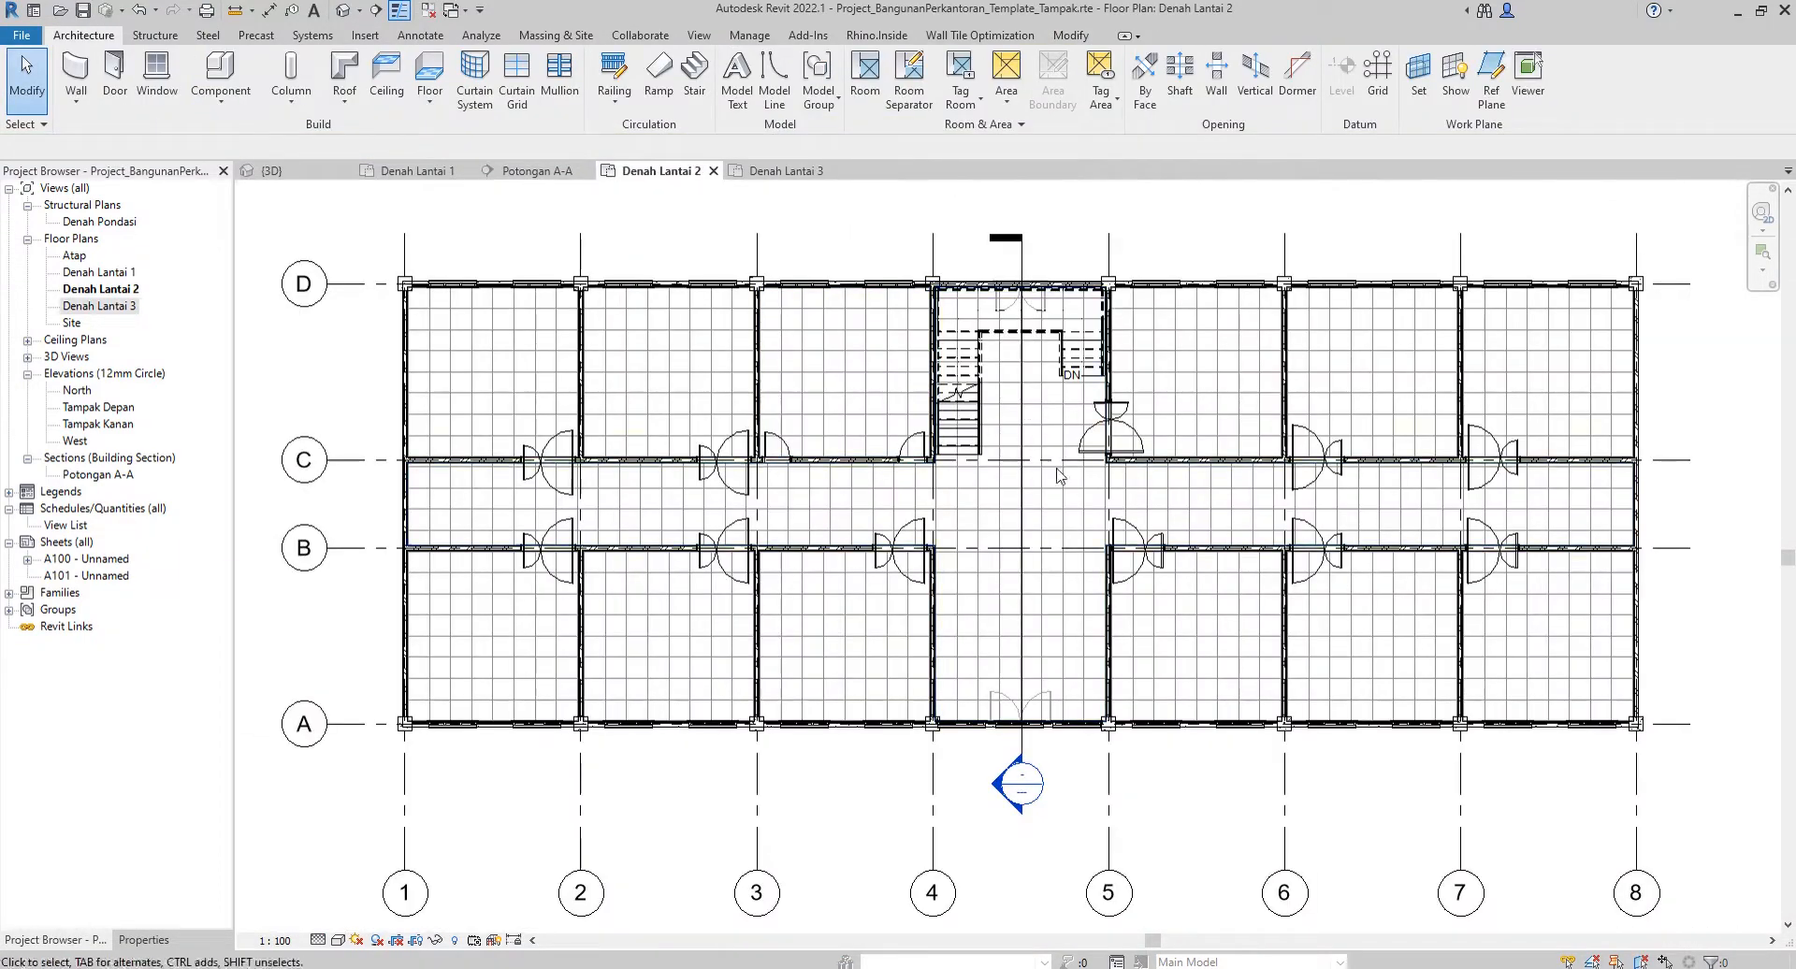
pyautogui.click(1071, 485)
pyautogui.click(757, 82)
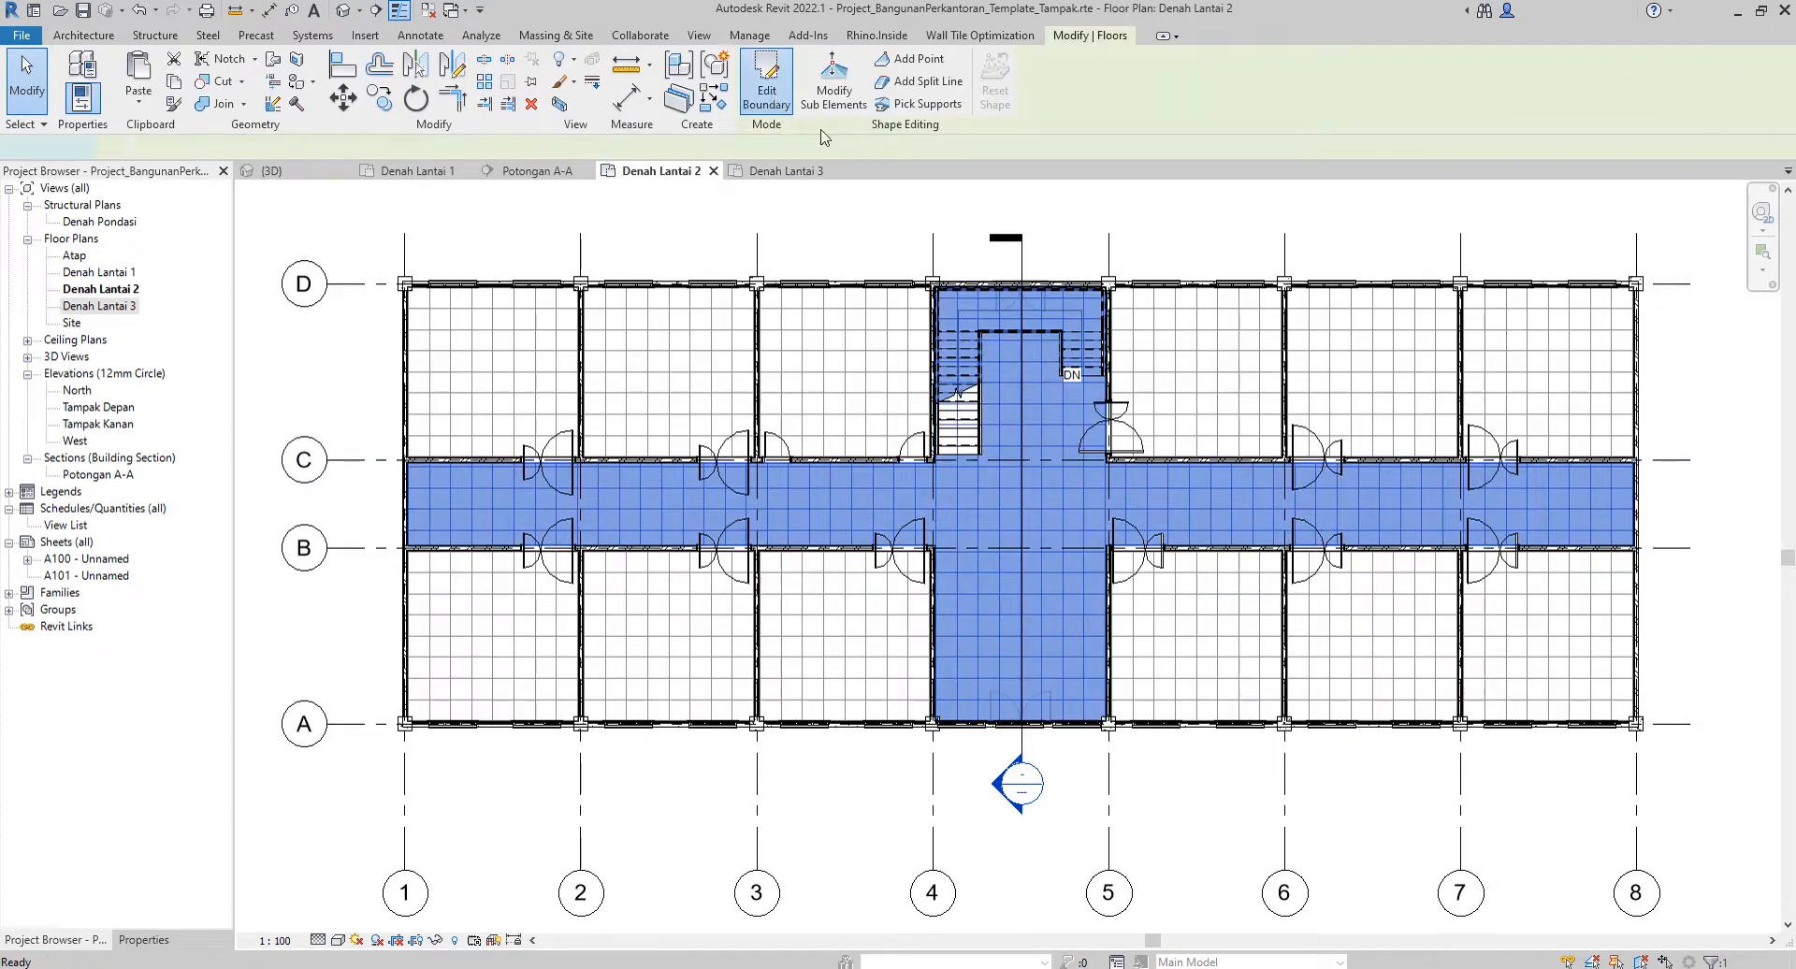
pyautogui.scroll(1, 1020, 309)
pyautogui.scroll(4, 1006, 298)
pyautogui.moveTo(990, 280); pyautogui.dragTo(983, 720)
pyautogui.scroll(4, 990, 723)
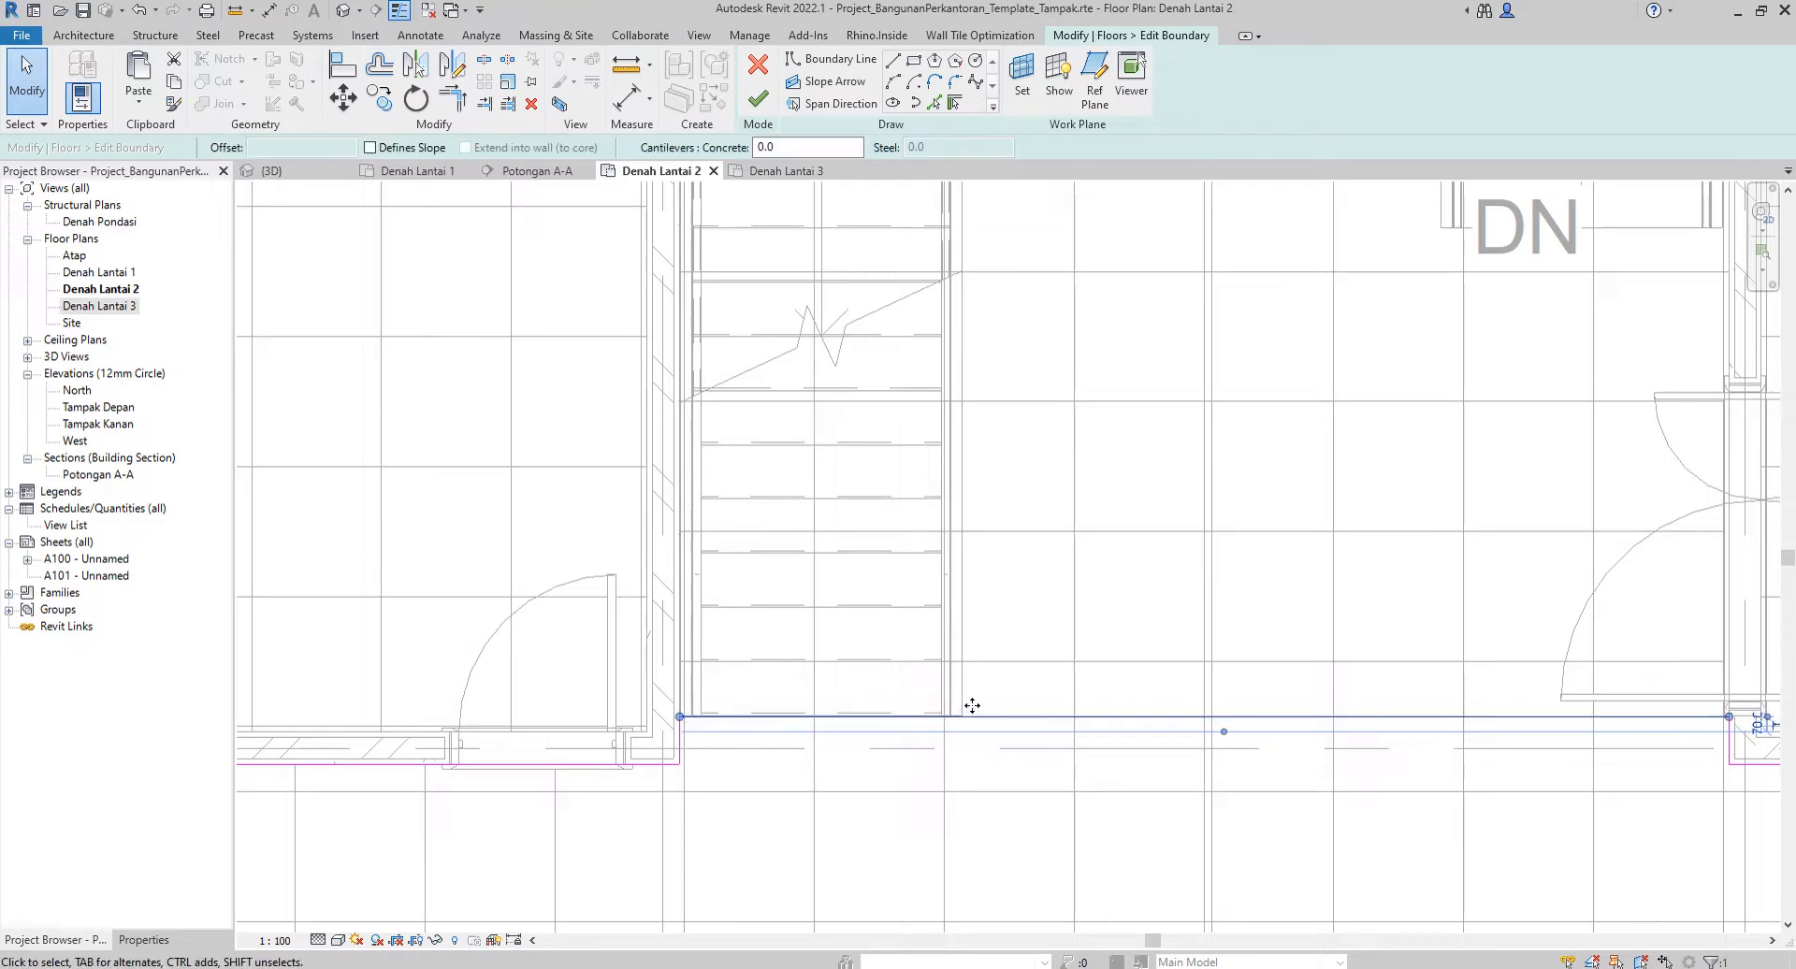
pyautogui.press('Escape')
pyautogui.click(758, 99)
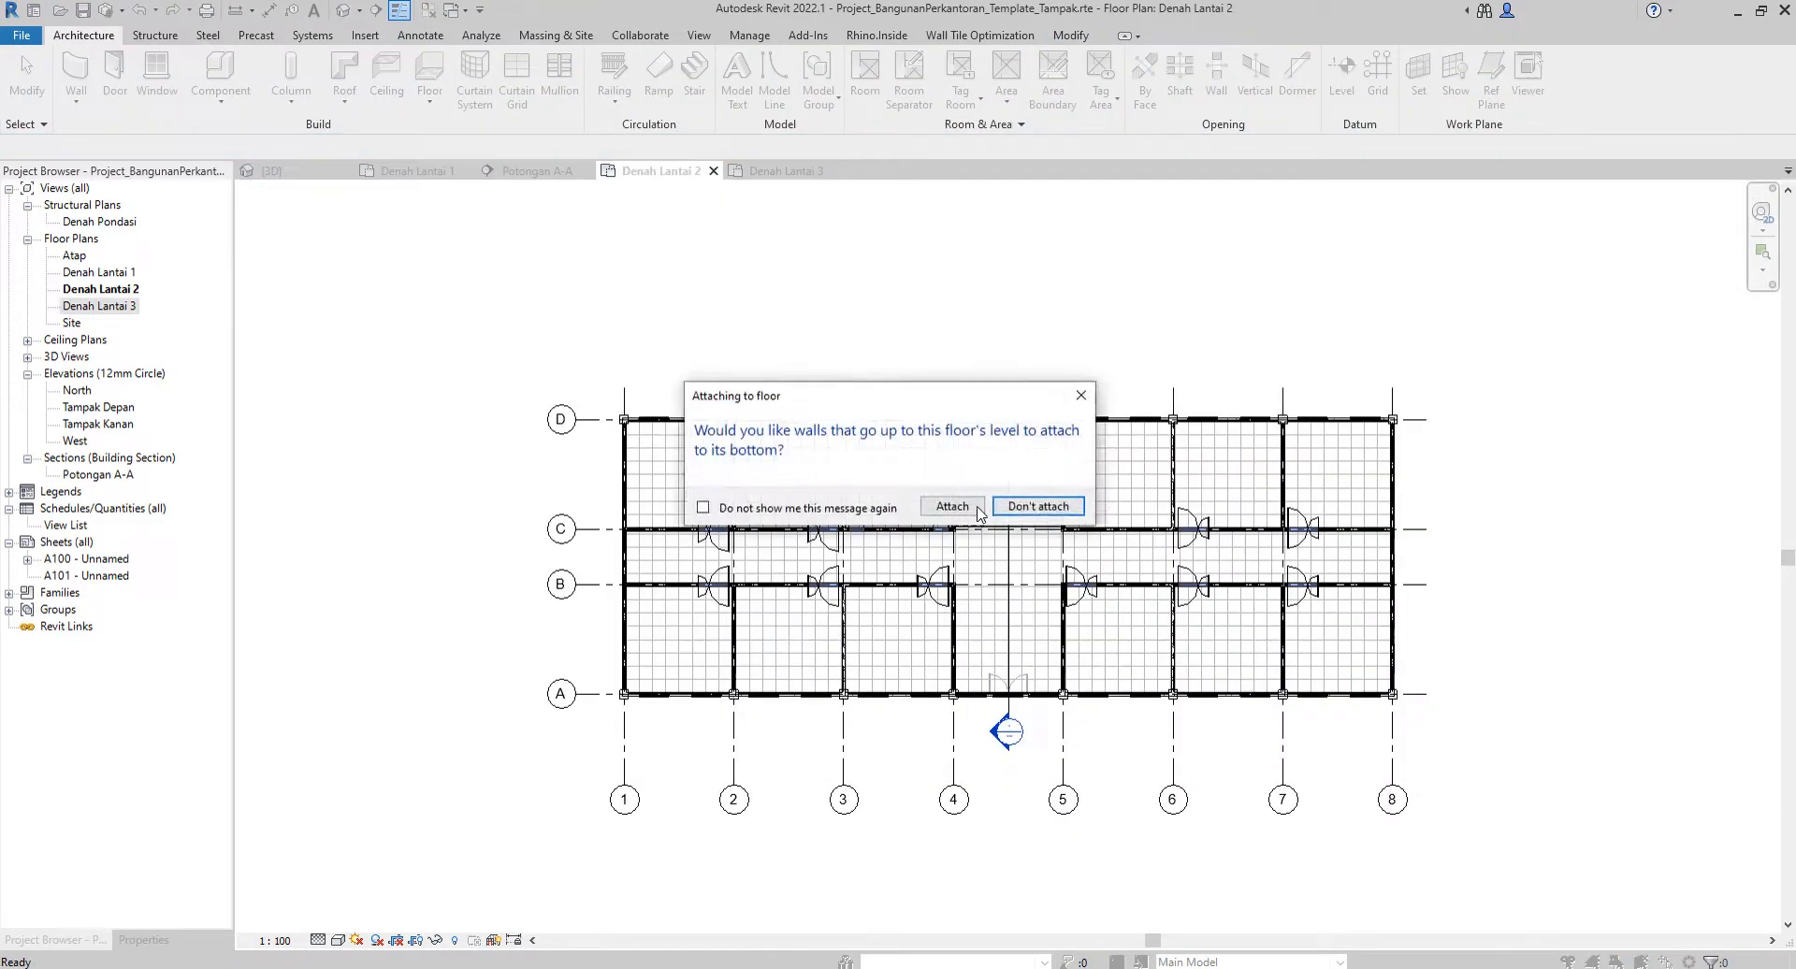
pyautogui.click(1047, 513)
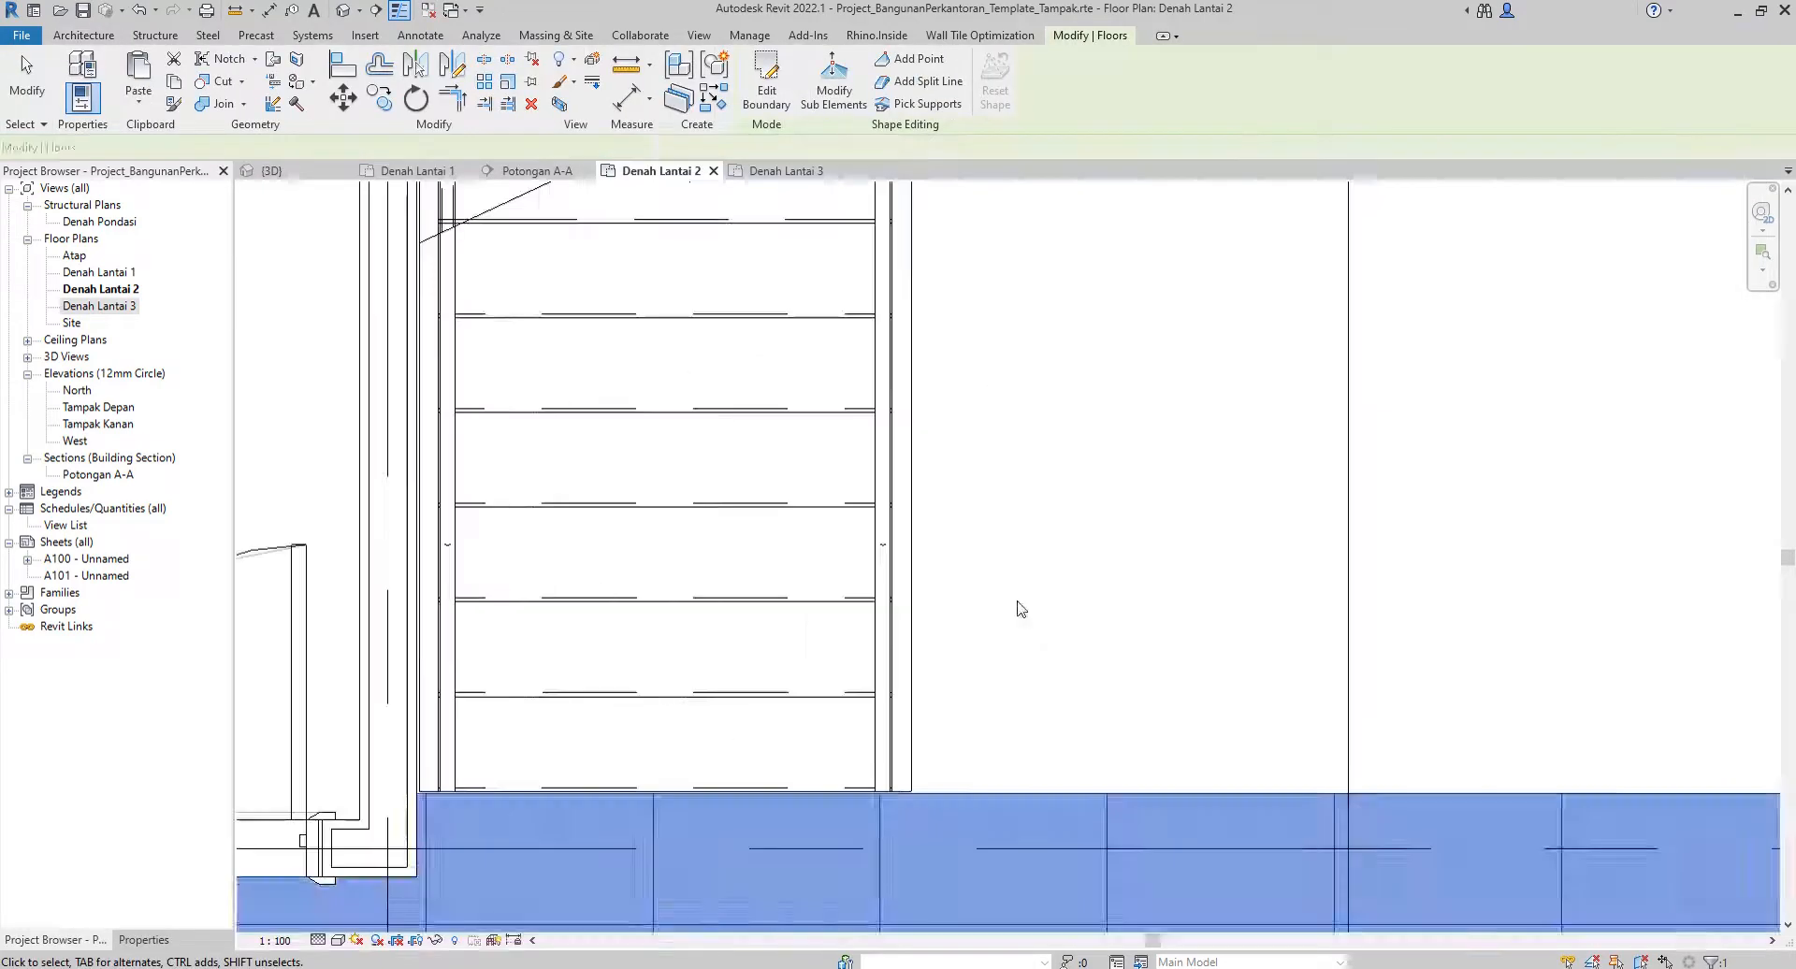
# Open the Potongan A-A section and examine the shortened Denah Lantai 2 and Denah Lantai 3 slabs at the stairwell.
pyautogui.click(558, 285)
pyautogui.scroll(5, 551, 287)
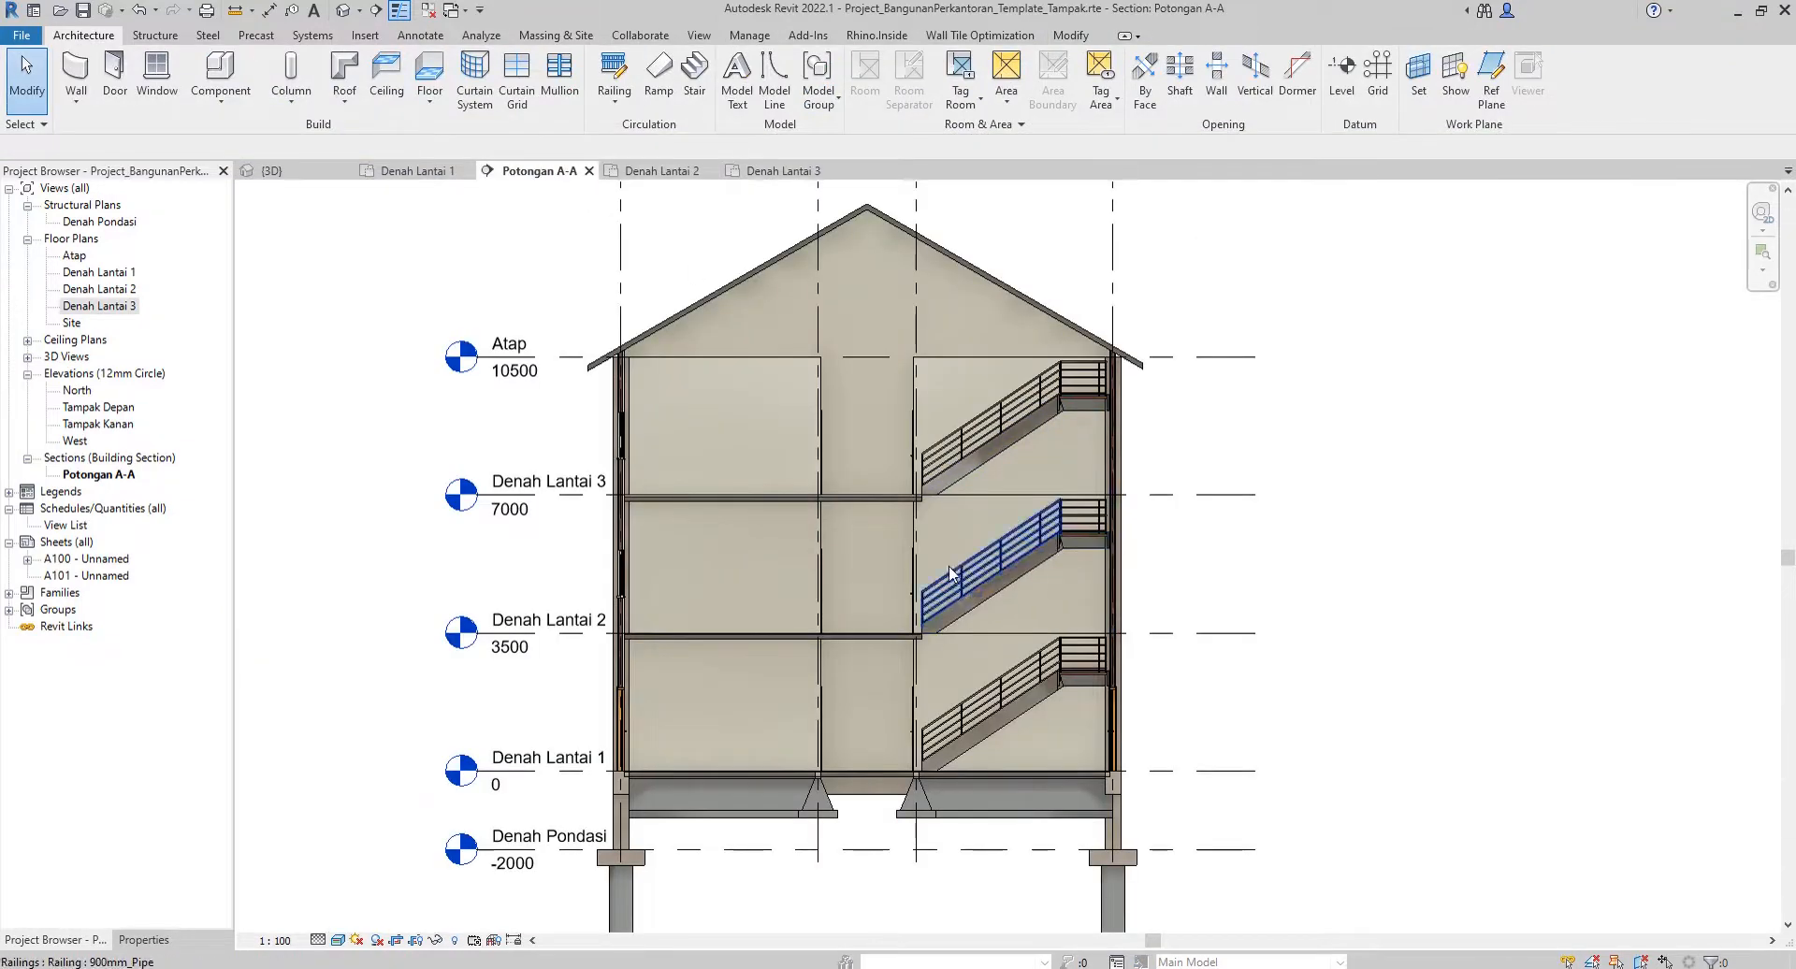
pyautogui.click(904, 648)
pyautogui.scroll(3, 904, 647)
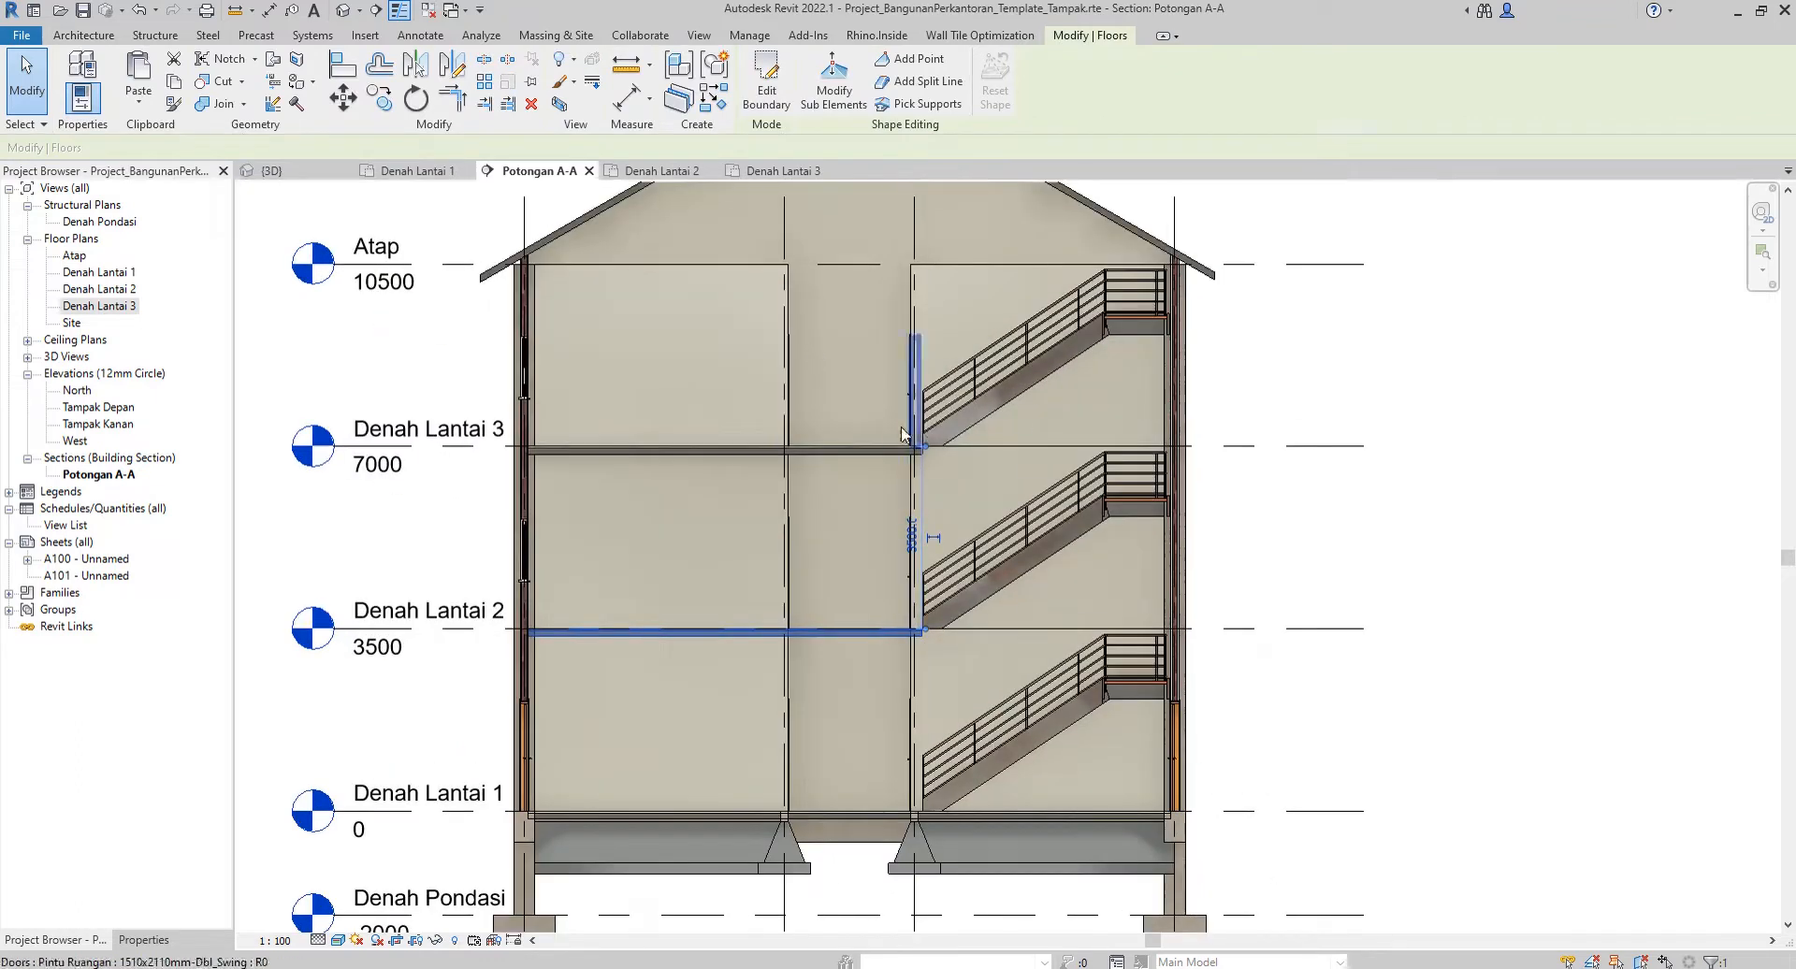
pyautogui.press('Escape')
pyautogui.scroll(-2, 921, 463)
pyautogui.scroll(-3, 846, 439)
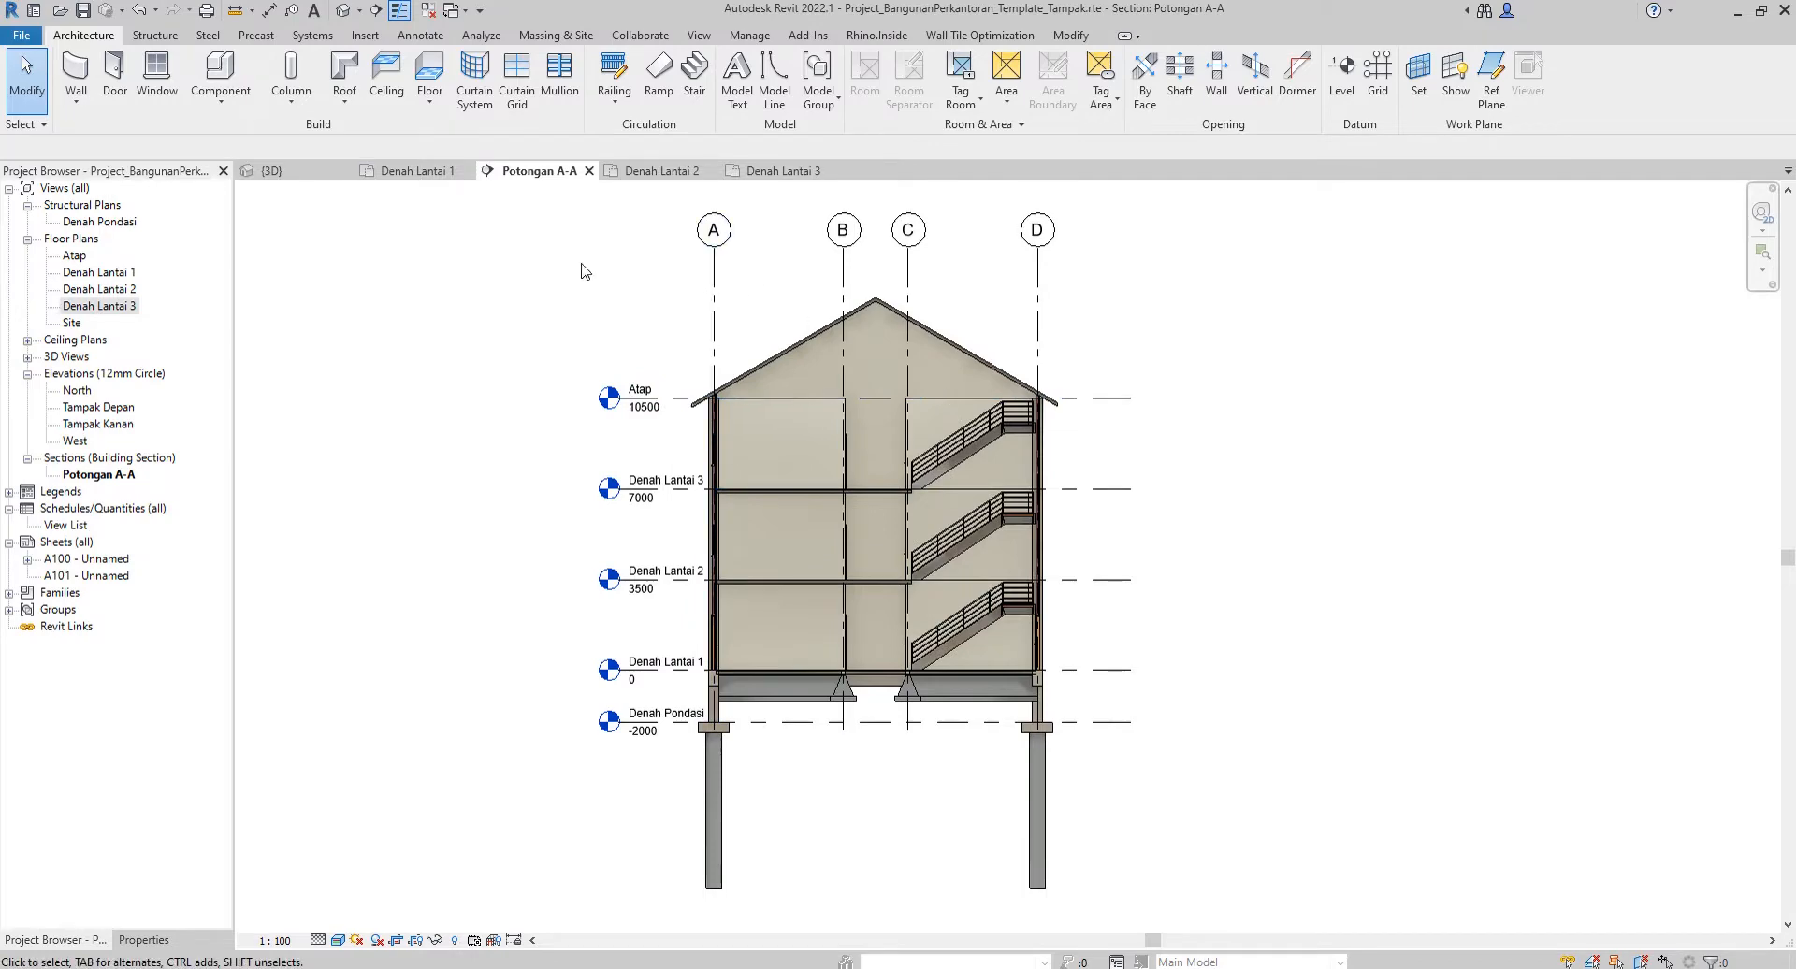
# Reorder the open views so that Potongan A-A comes last, and open the Denah Lantai 1 floor plan.
pyautogui.moveTo(568, 181); pyautogui.dragTo(746, 178)
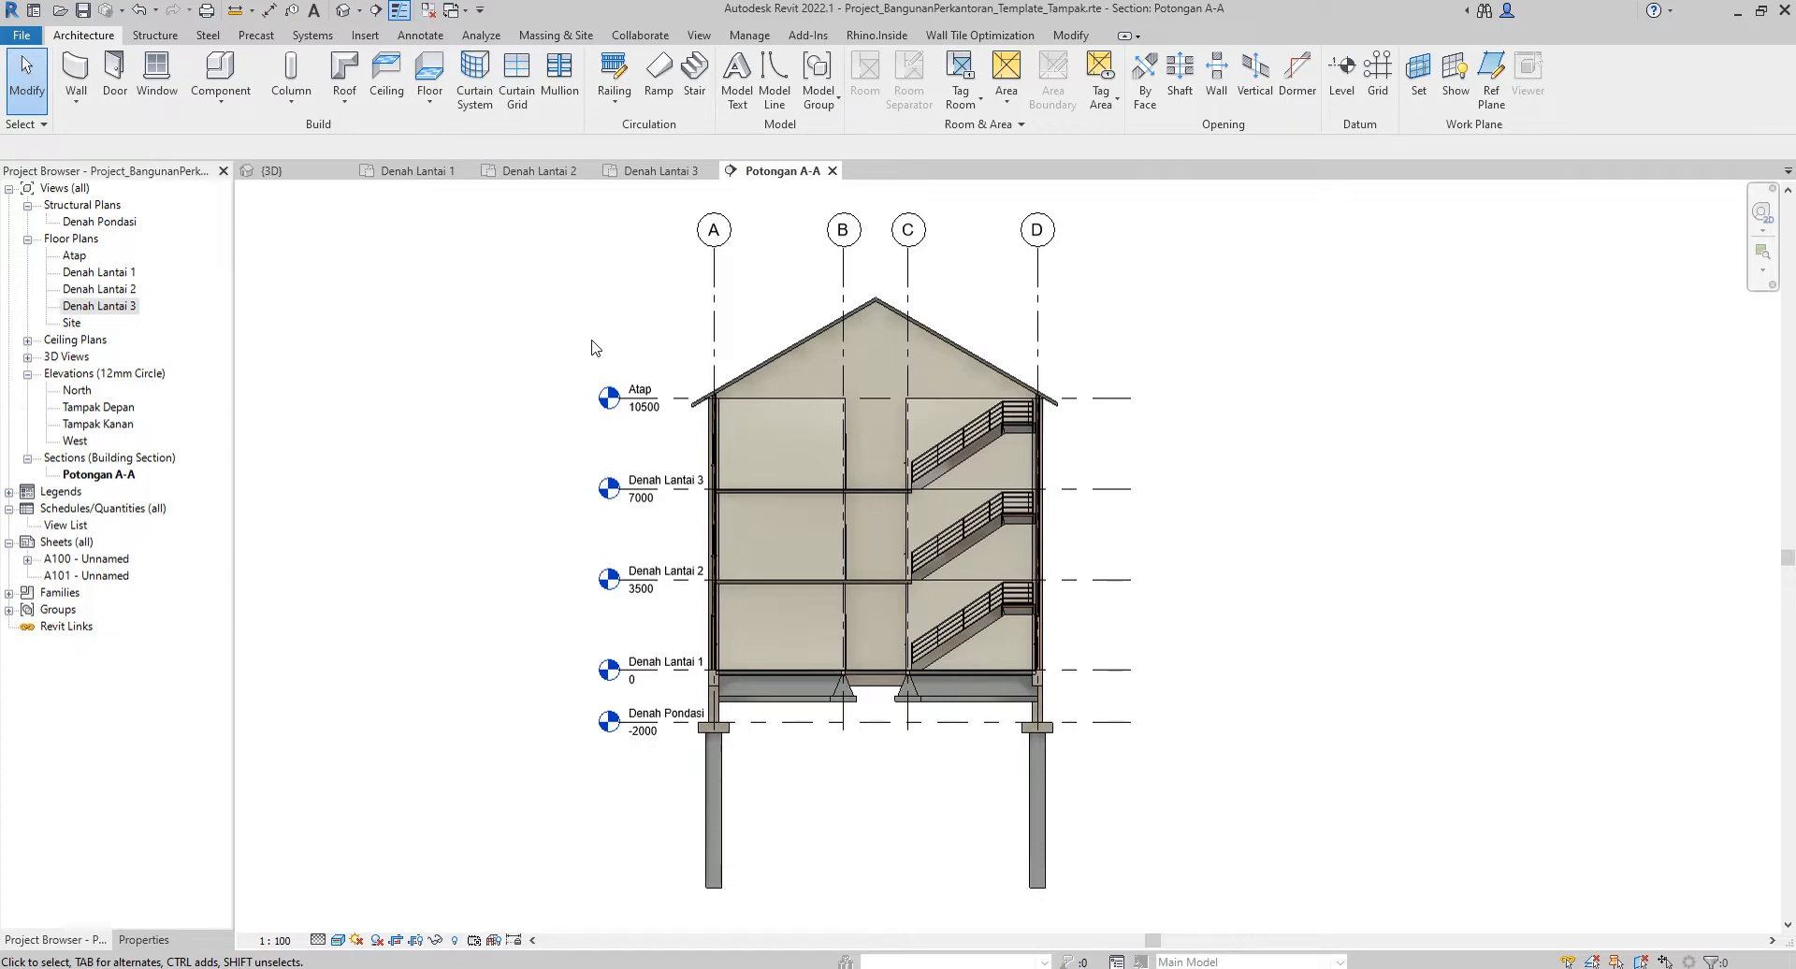
pyautogui.click(421, 172)
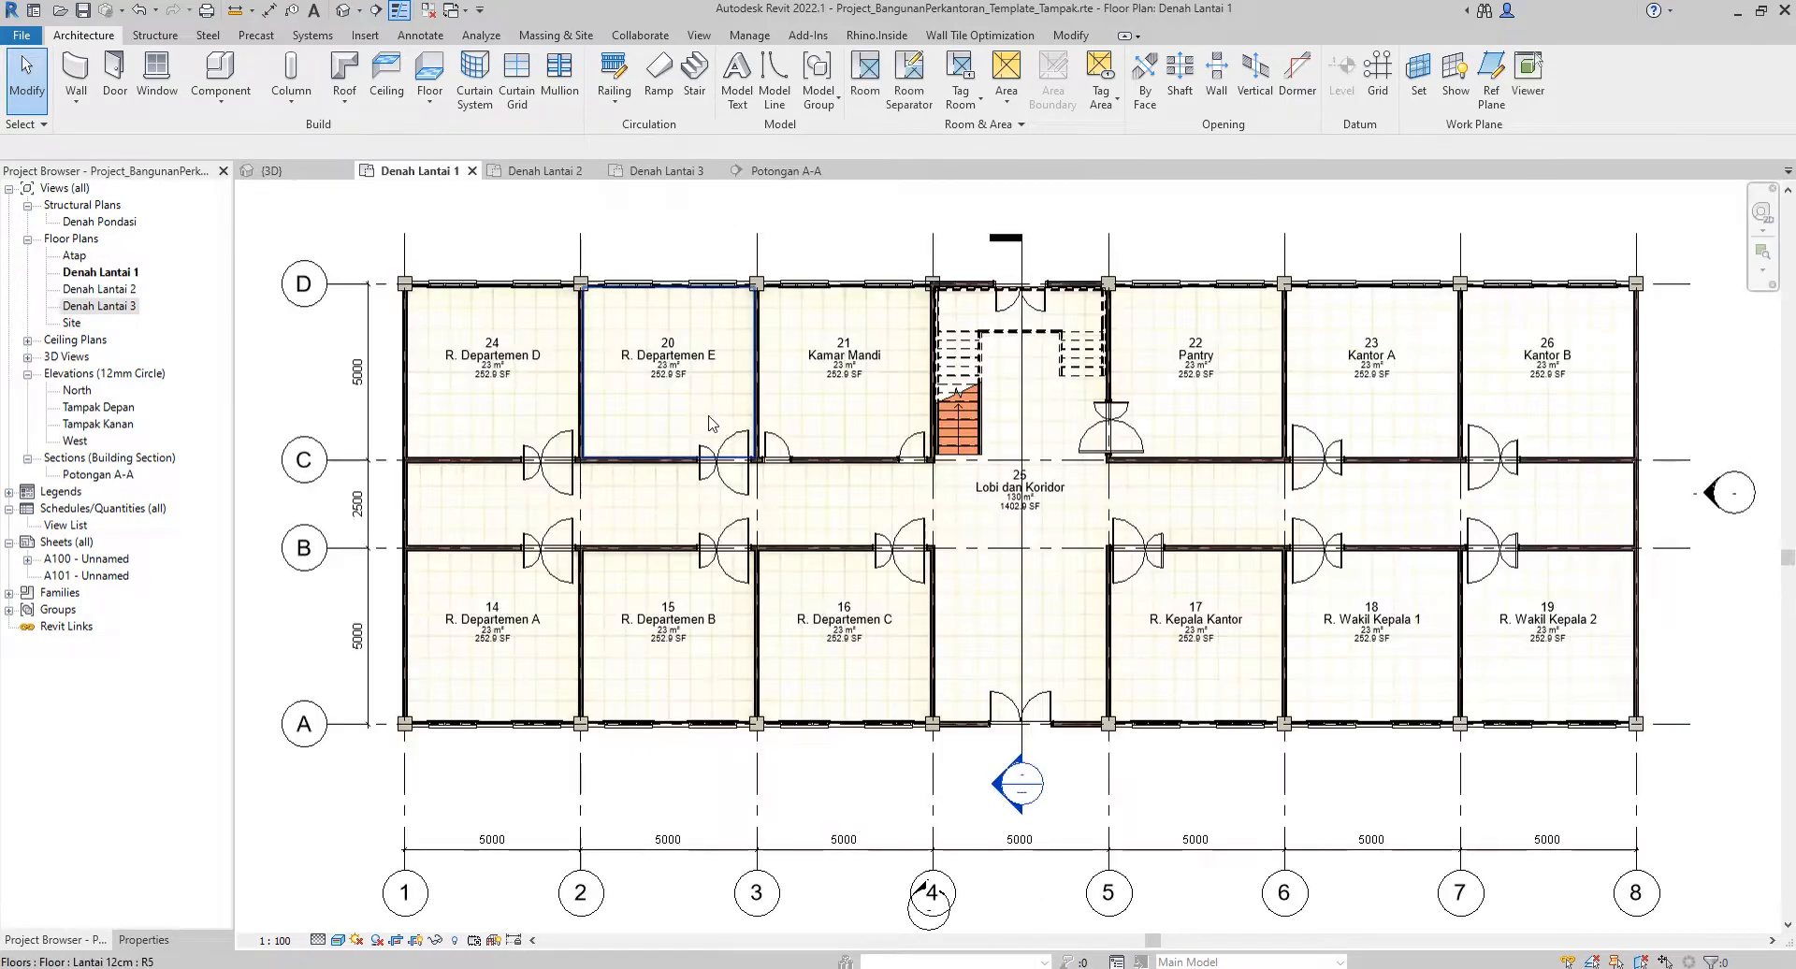
pyautogui.scroll(-2, 935, 440)
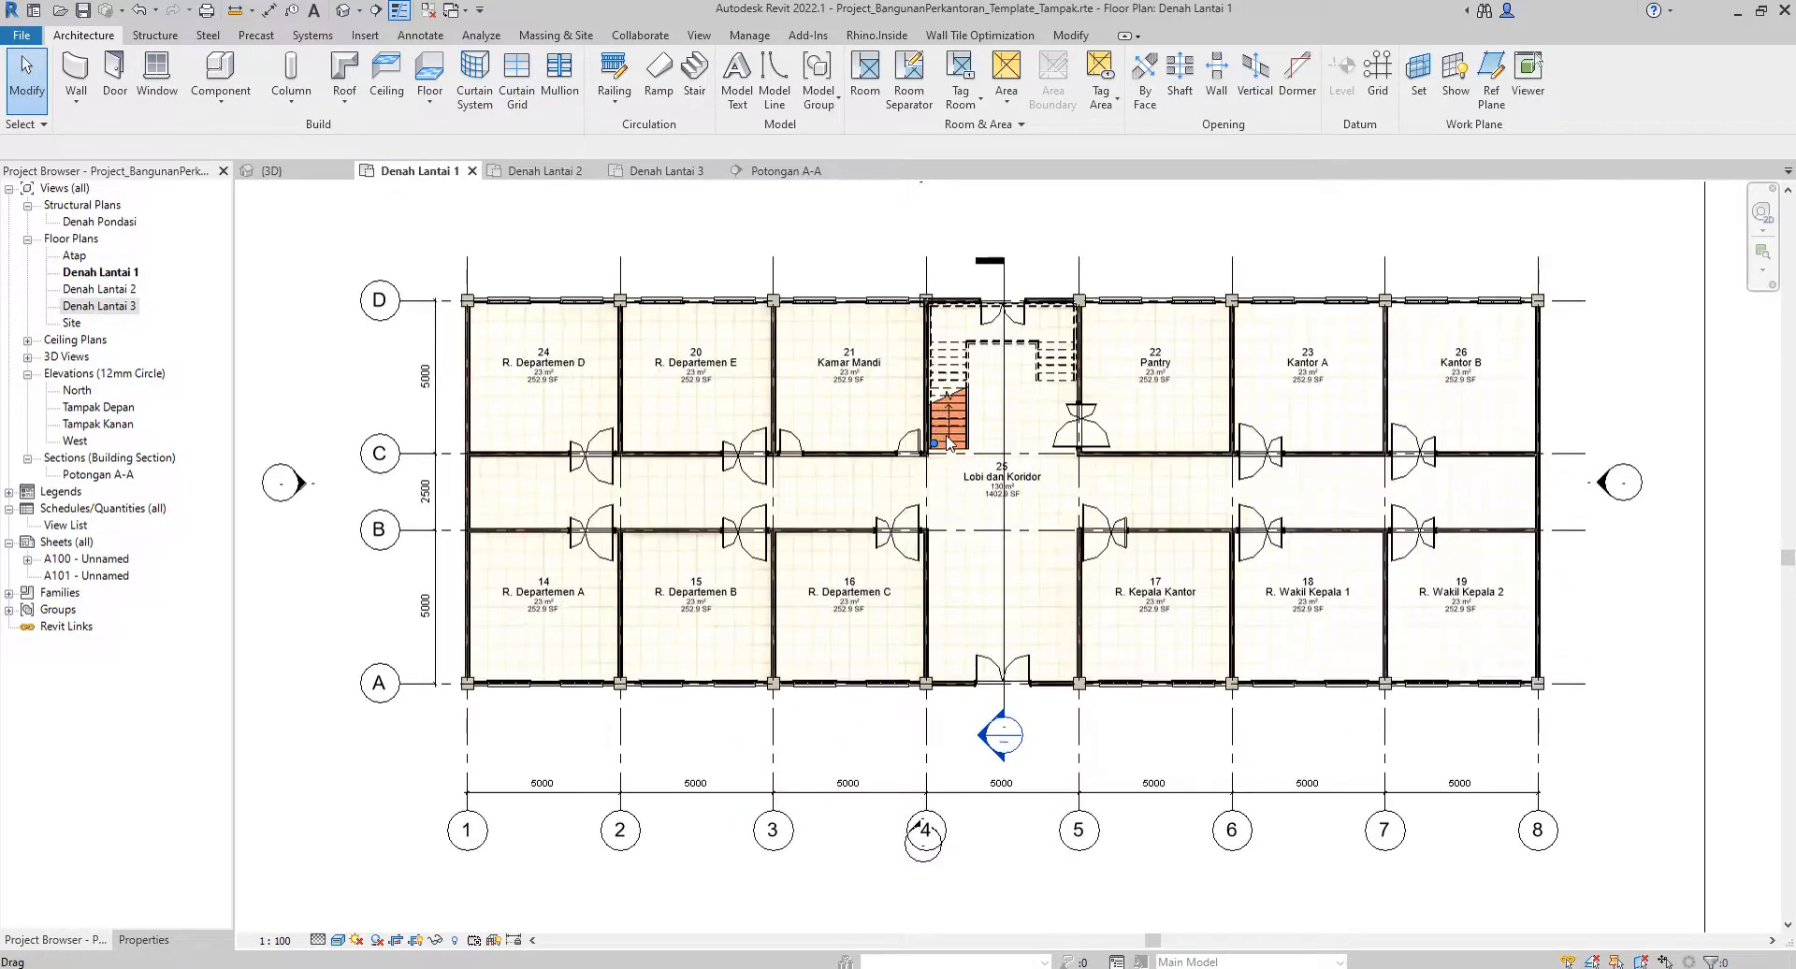